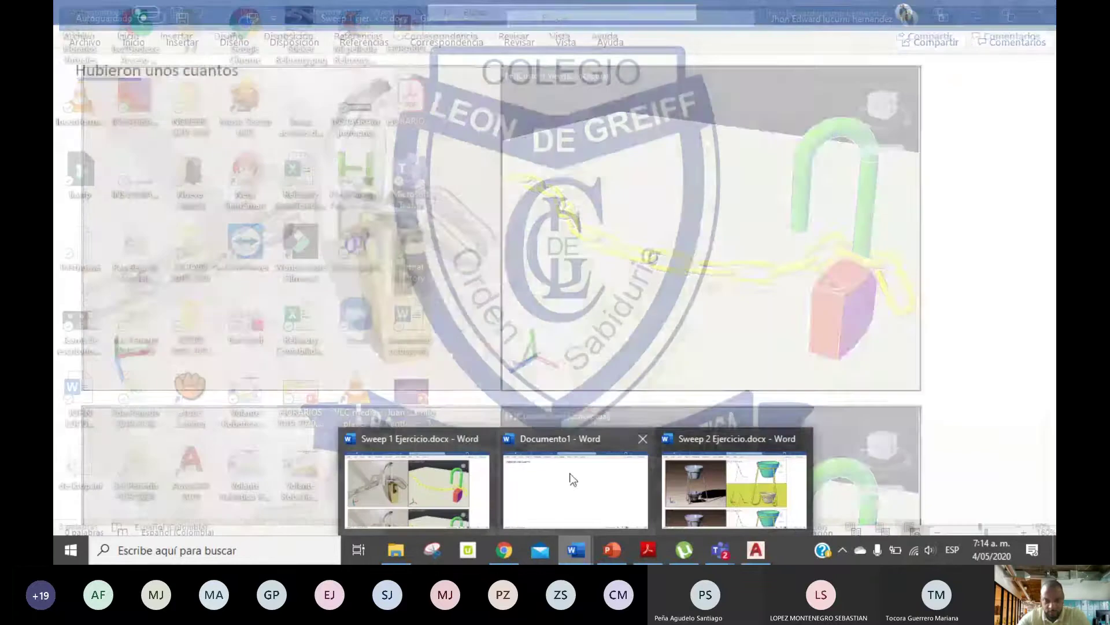
Review the Sweep 2 Ejercicio reference images in Word alongside a newly launched AutoCAD.
left_click(679, 490)
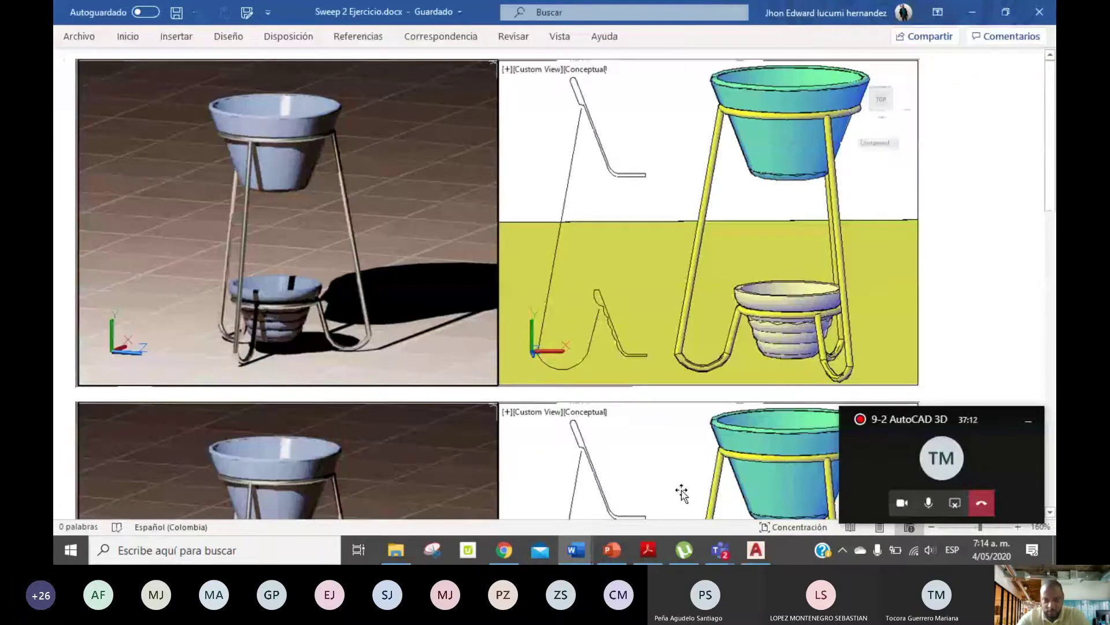
left_click(756, 549)
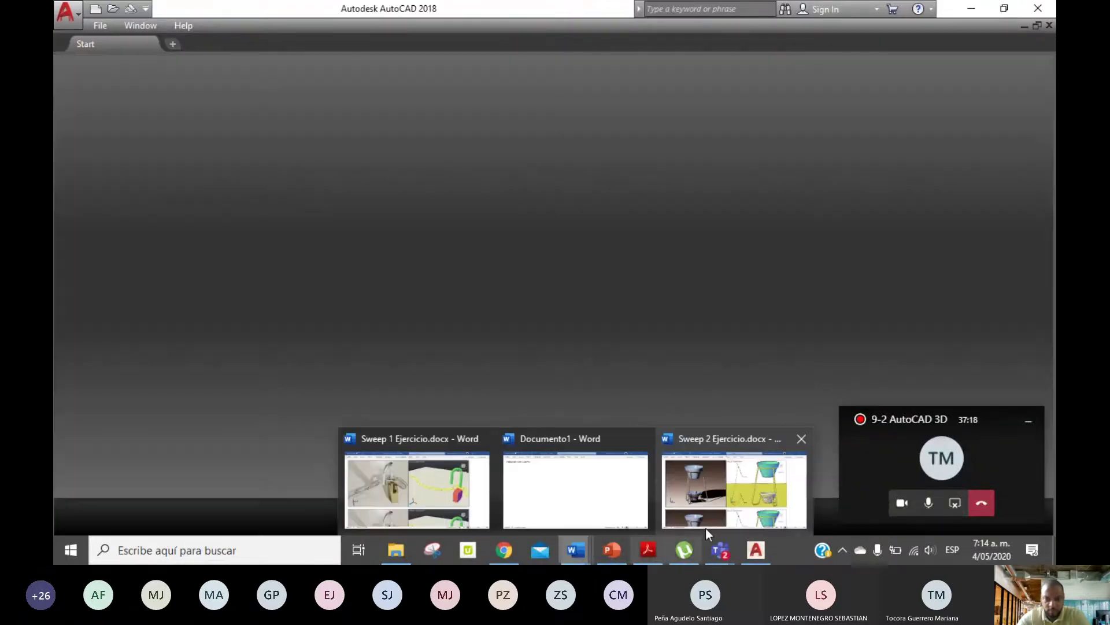
left_click(713, 511)
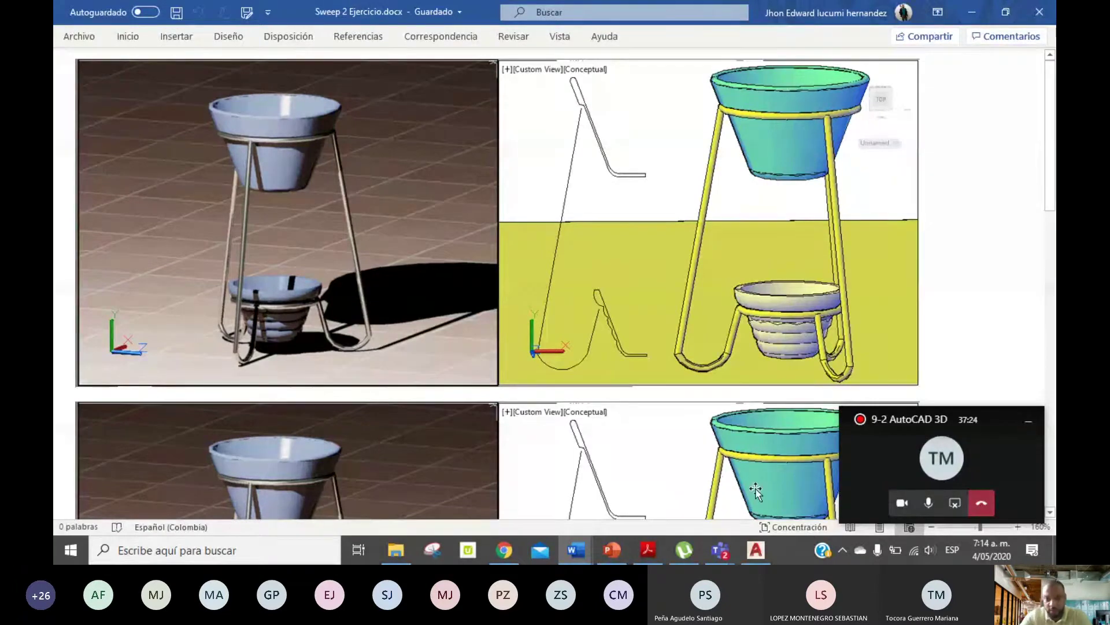
mouse_move(755, 550)
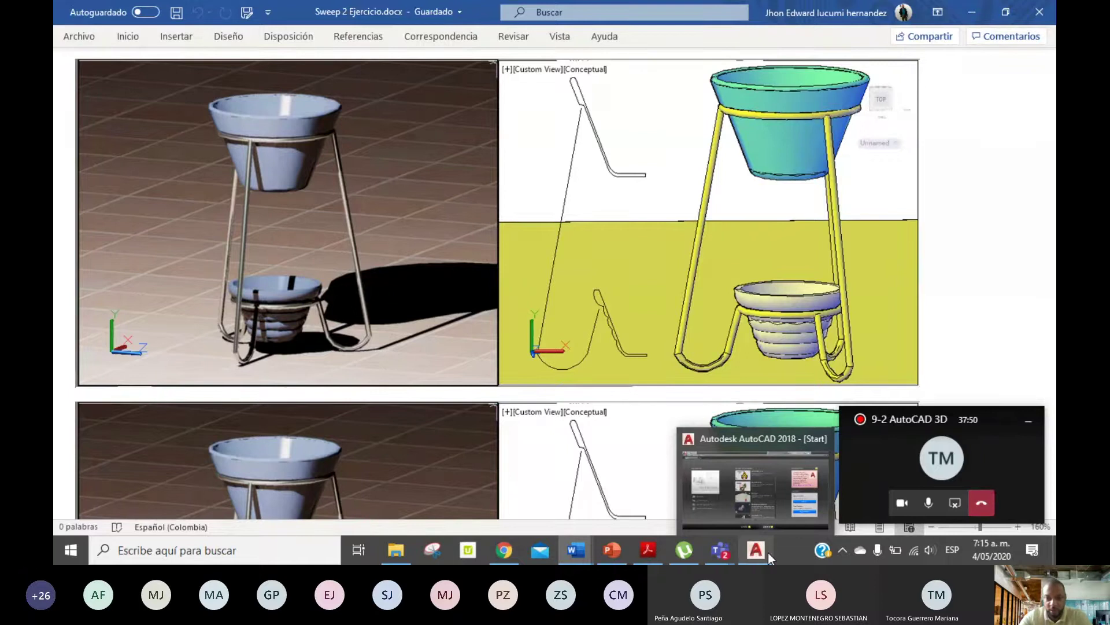
left_click(768, 553)
Start a new blank drawing in Front view, then minimize AutoCAD to show the Word reference.
left_click(256, 189)
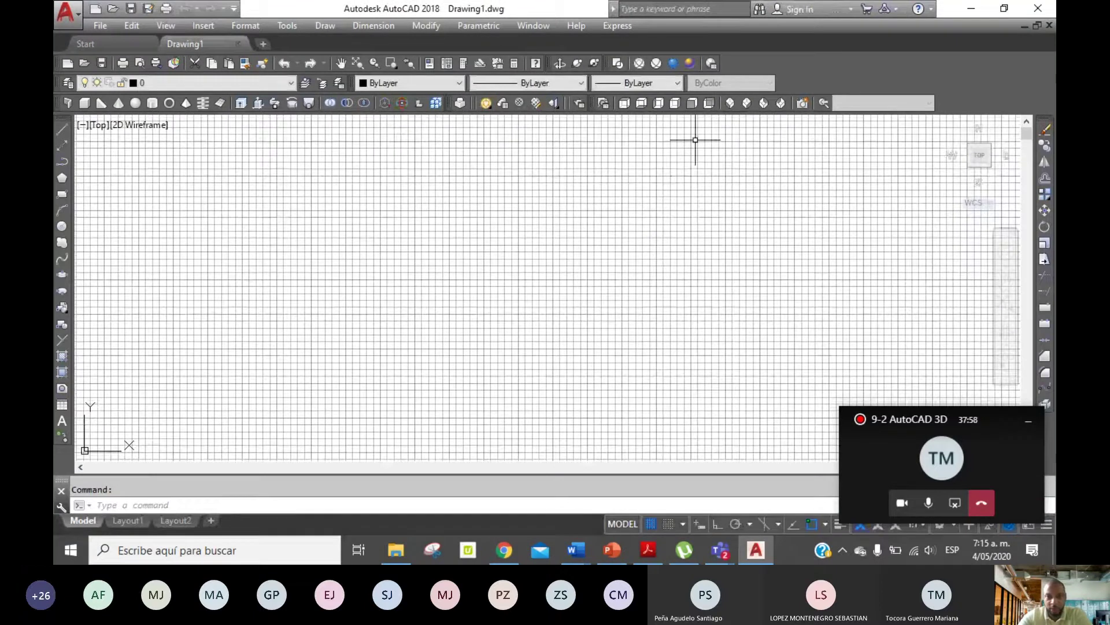
left_click(695, 105)
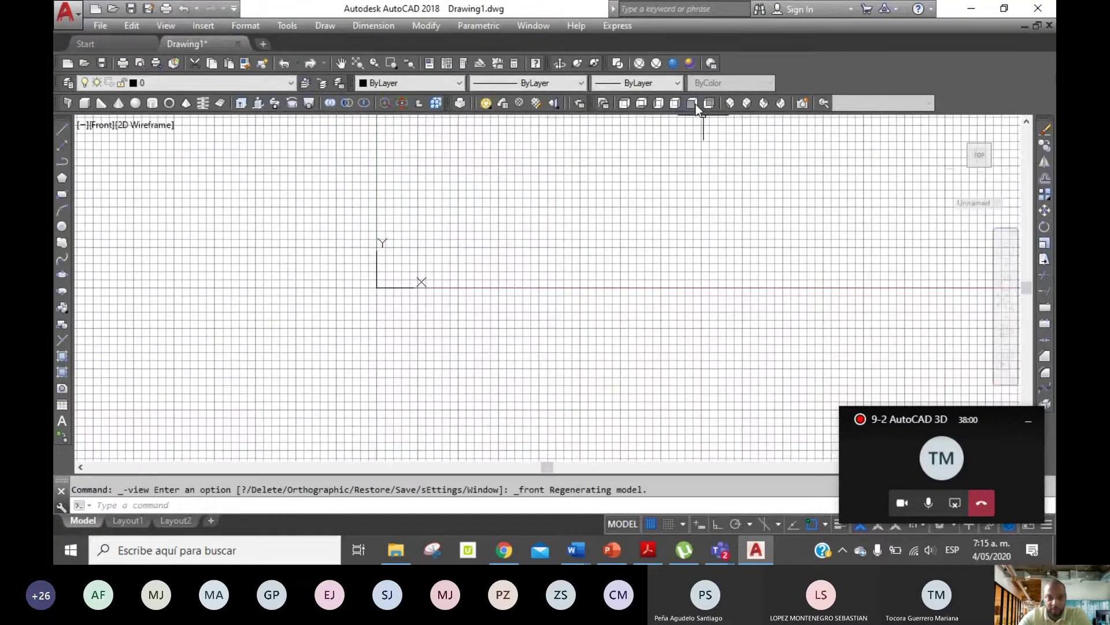
left_click(762, 541)
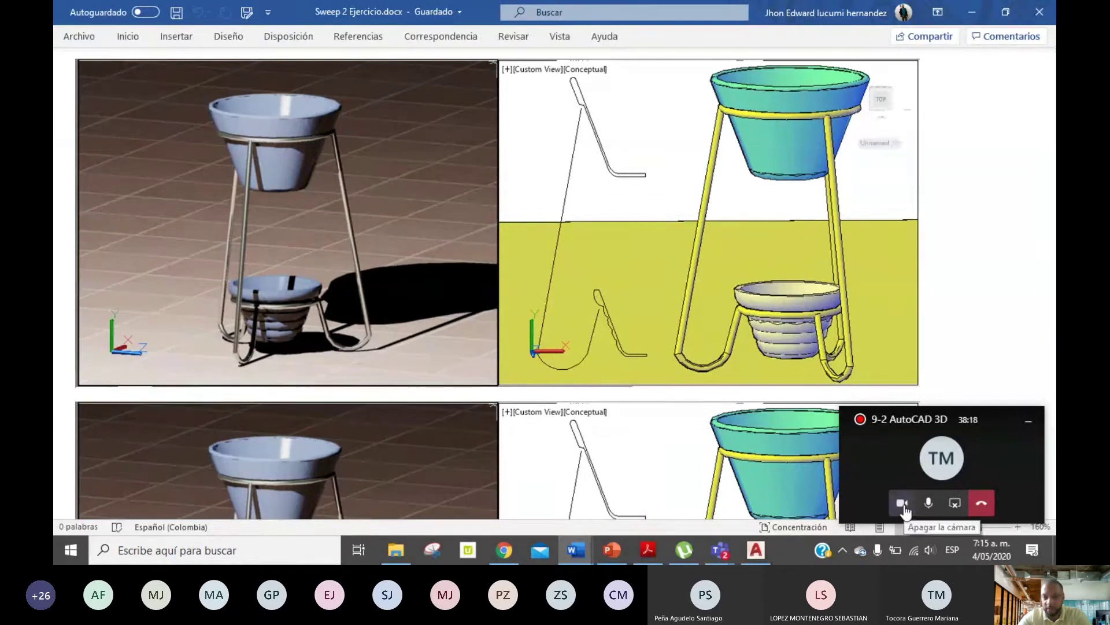
left_click(927, 504)
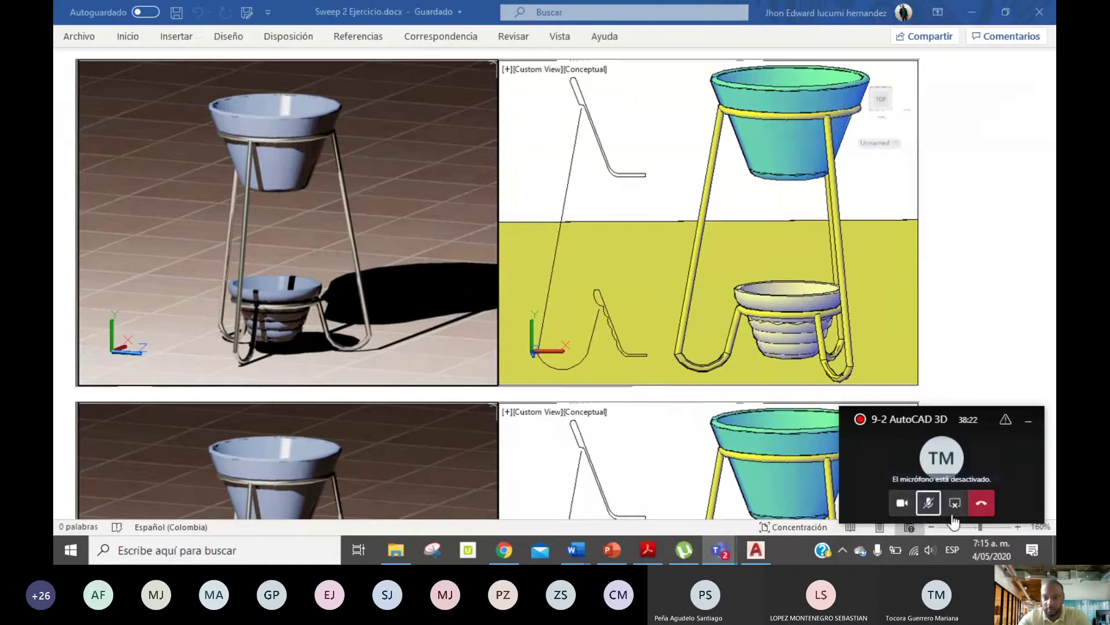
left_click(902, 503)
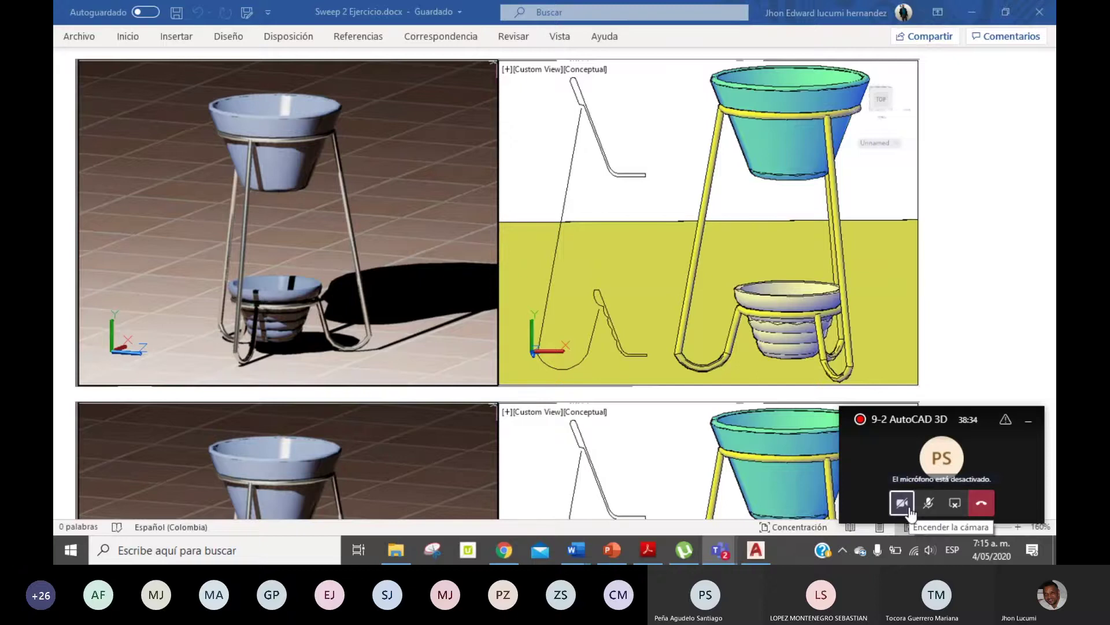
left_click(909, 509)
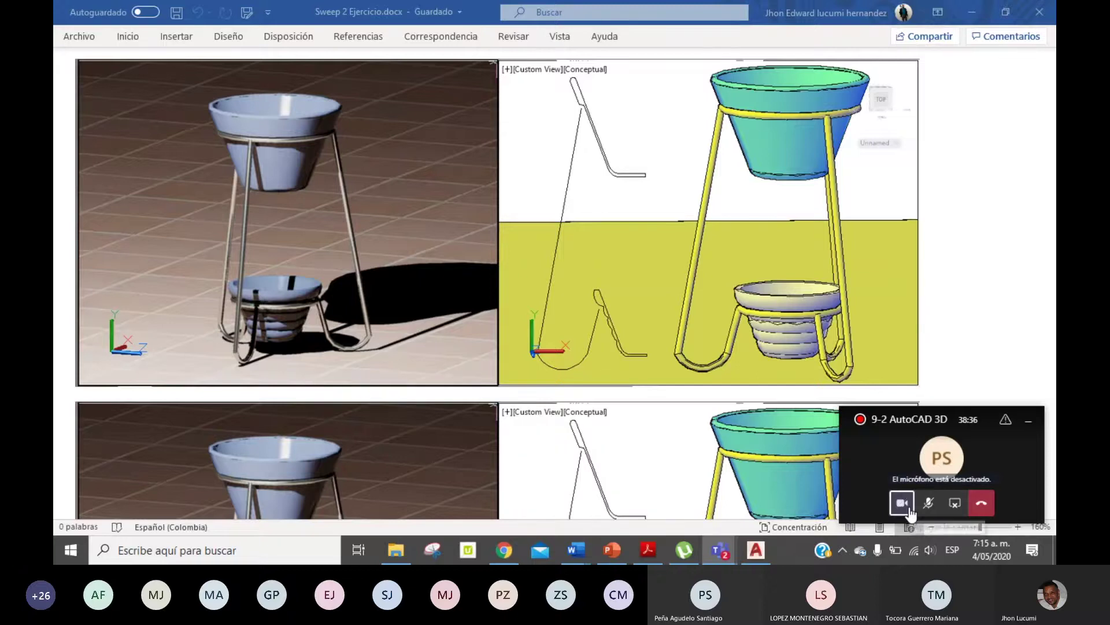
left_click(932, 509)
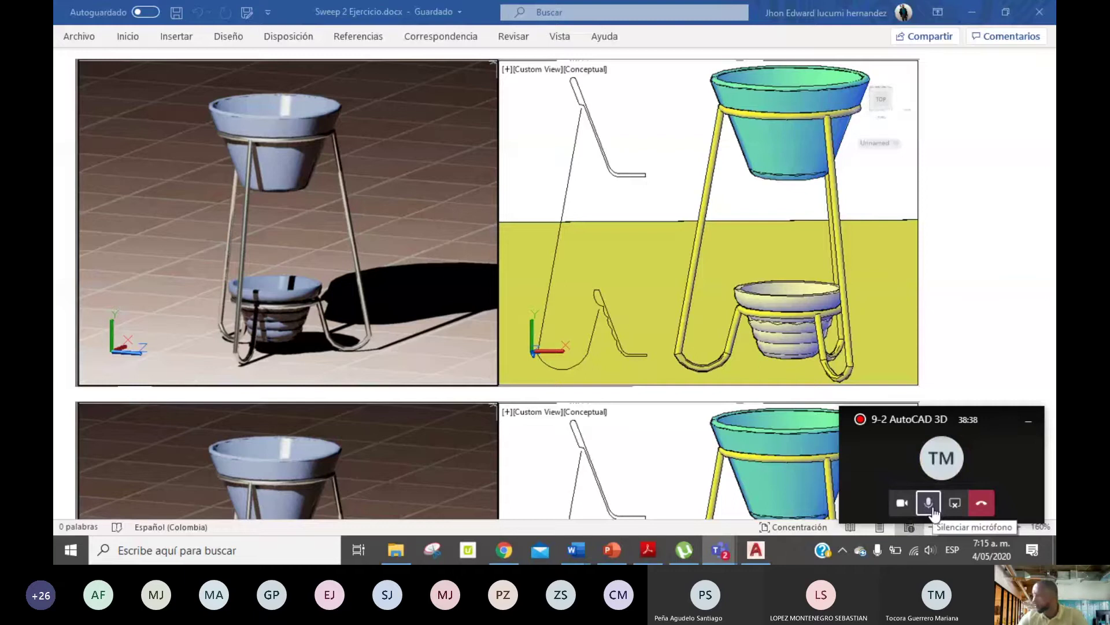
left_click(929, 503)
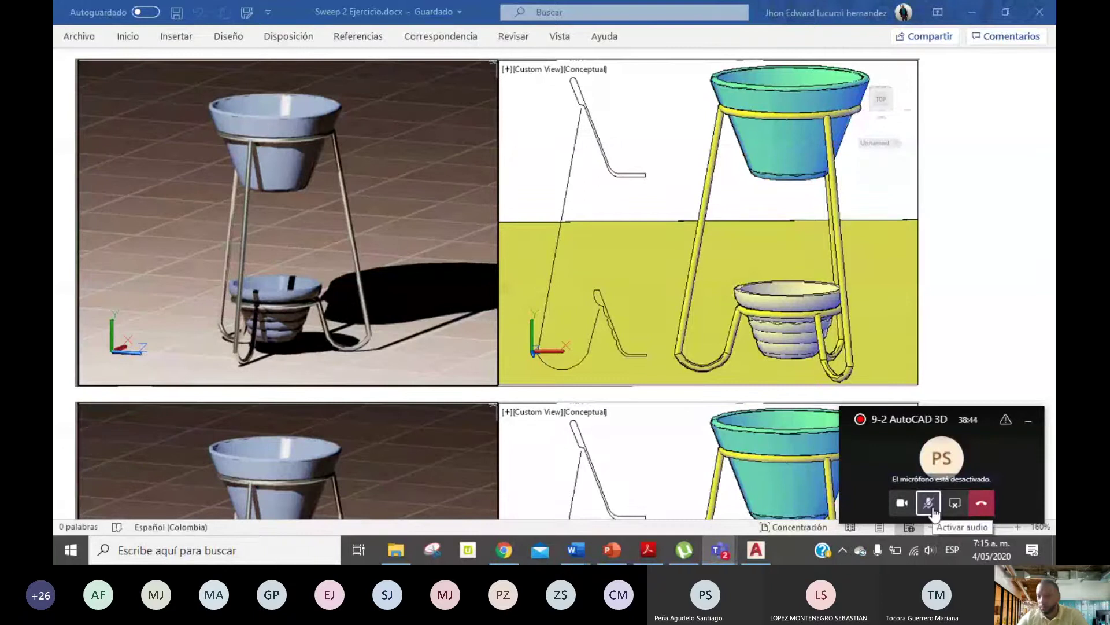
left_click(932, 509)
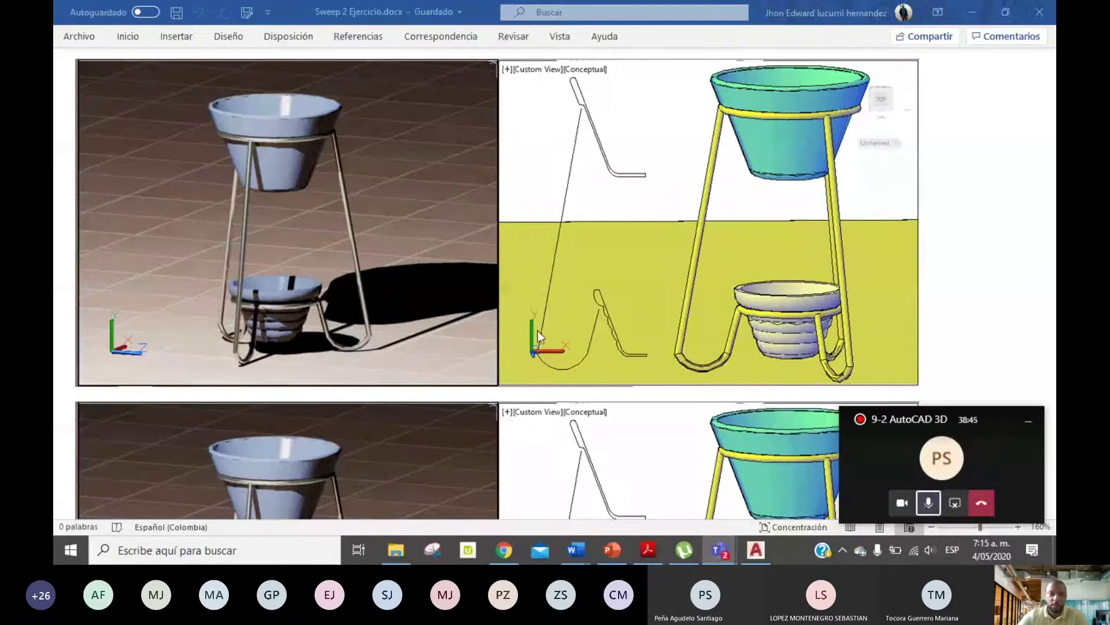
Draw a slanted leg line and a short horizontal foot with Grid off and Ortho on.
left_click(756, 550)
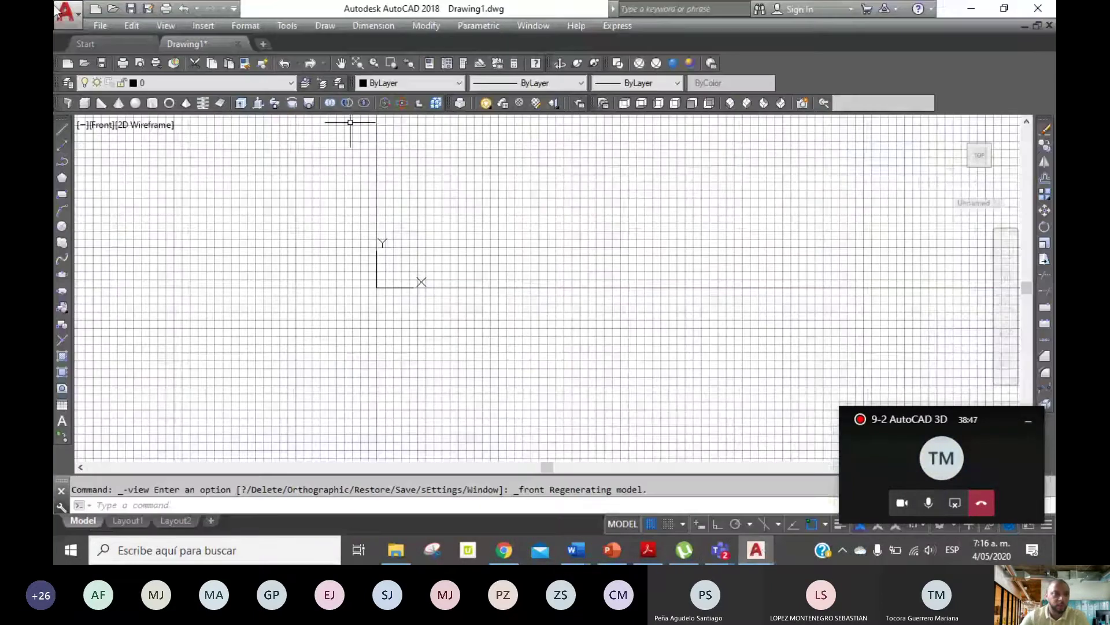
left_click(63, 127)
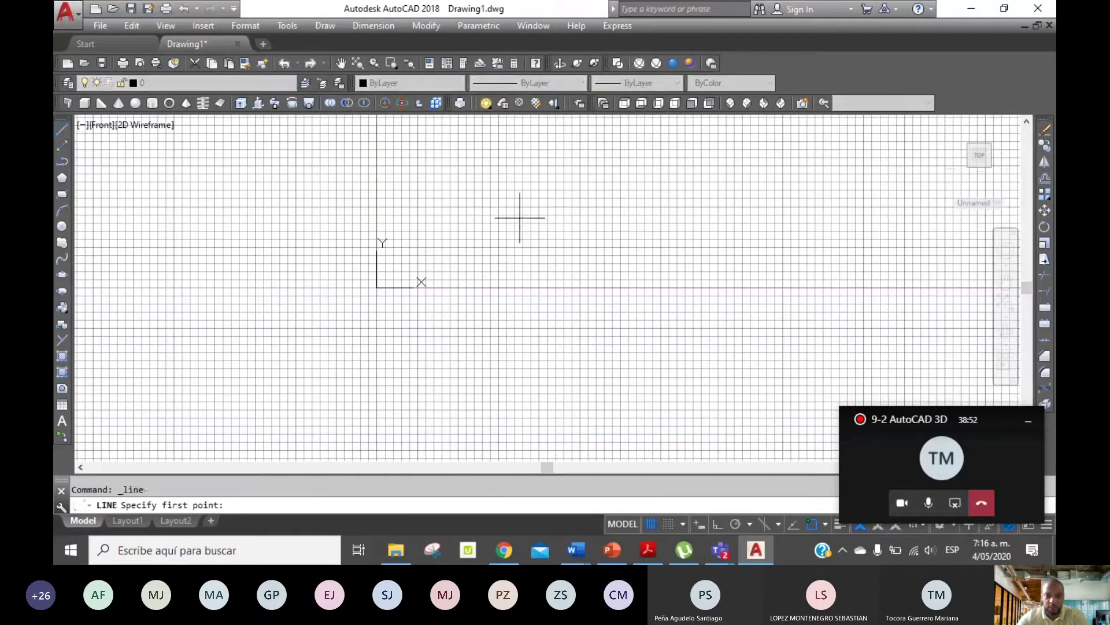
left_click(528, 168)
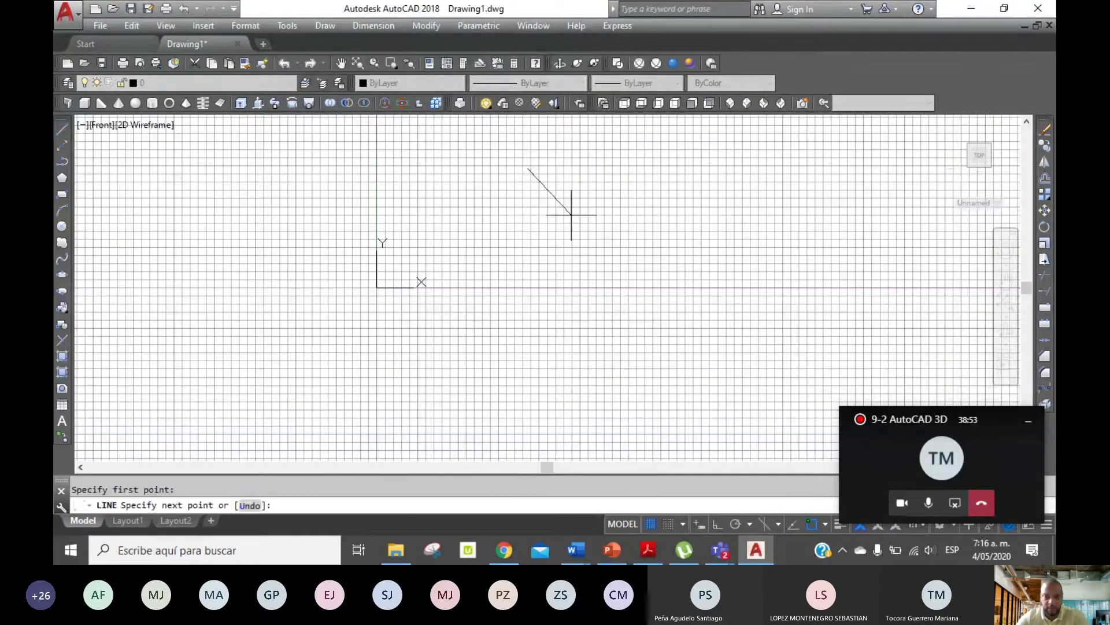
left_click(657, 522)
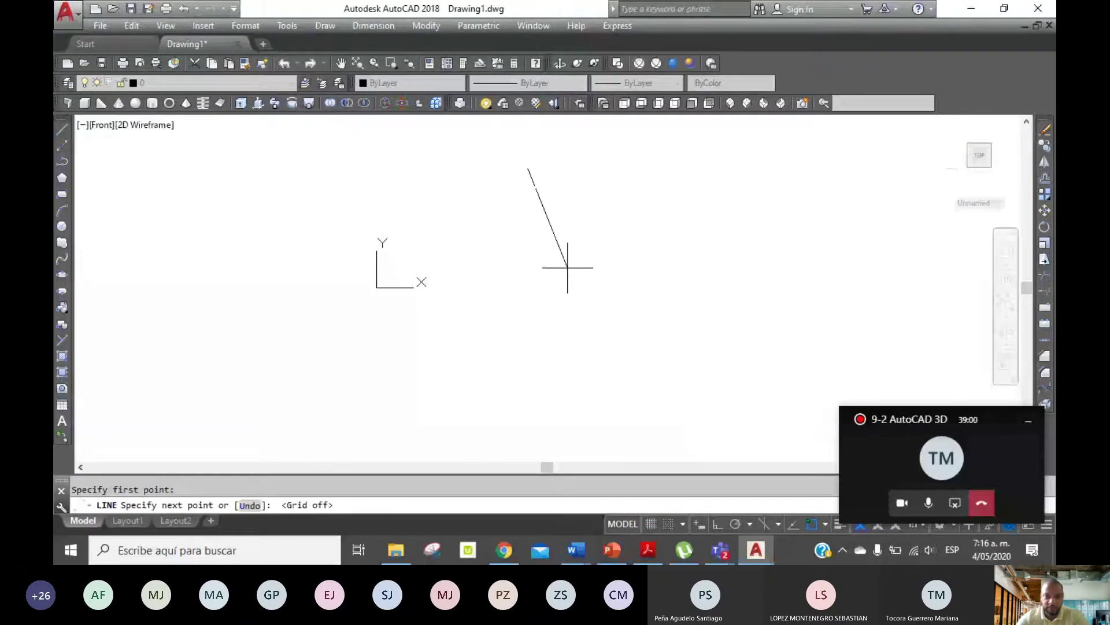
left_click(568, 267)
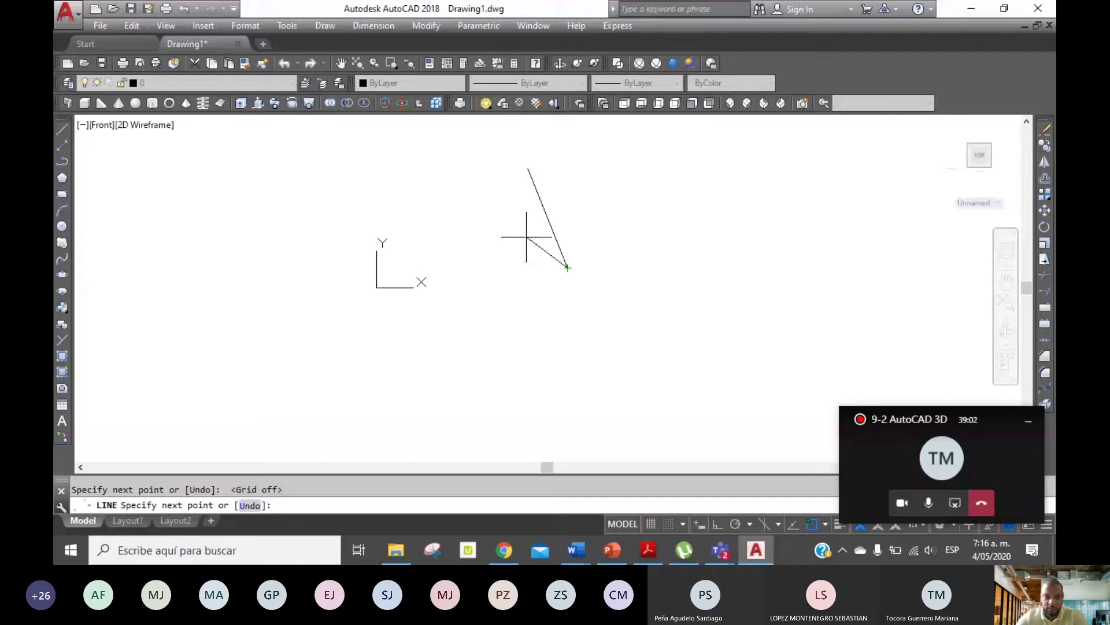
key("F8")
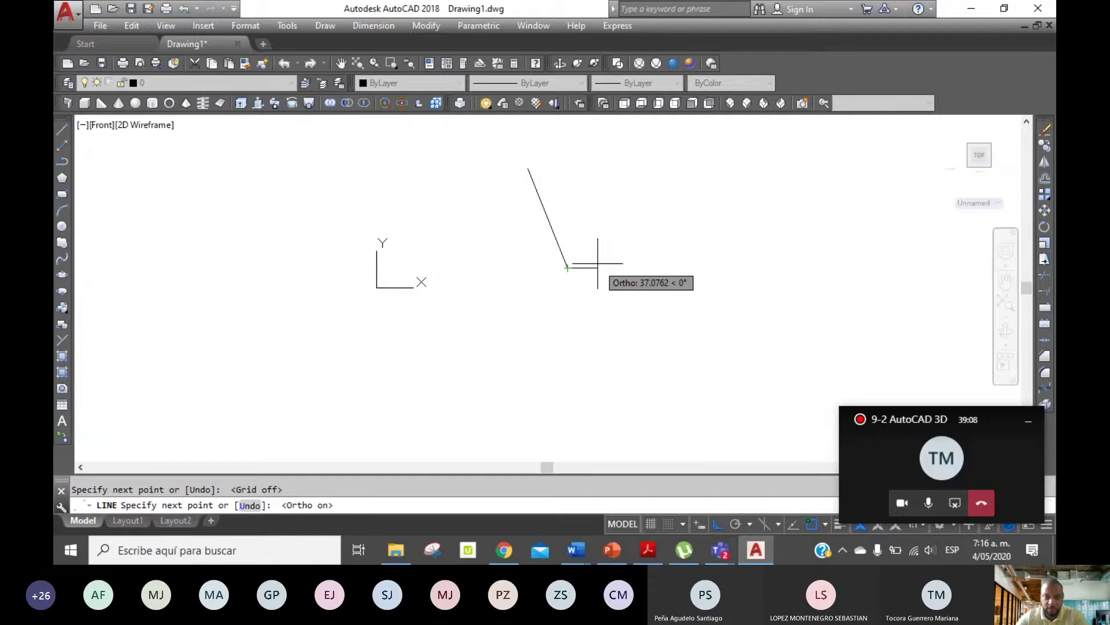
left_click(598, 263)
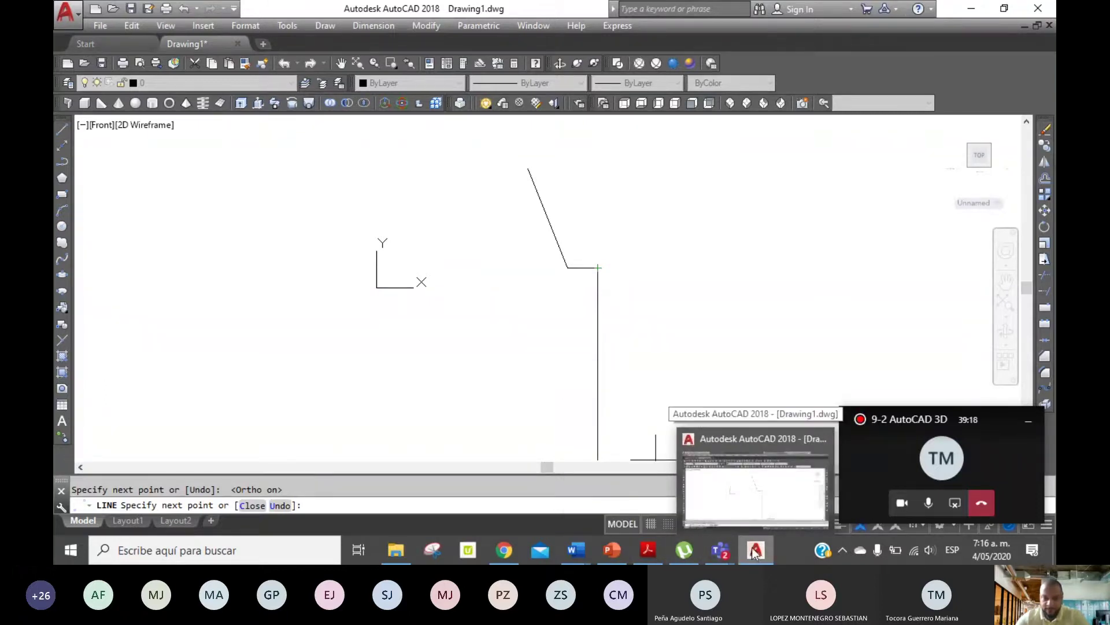
mouse_move(576, 550)
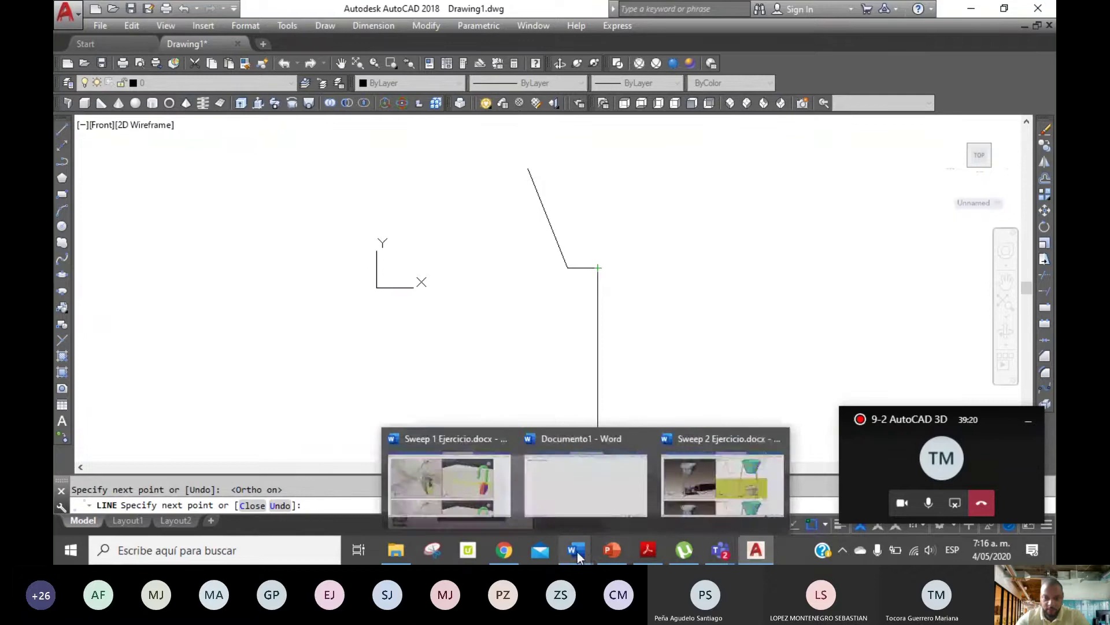
After checking the reference, add a vertical segment from the foot and turn Osnap off.
left_click(706, 499)
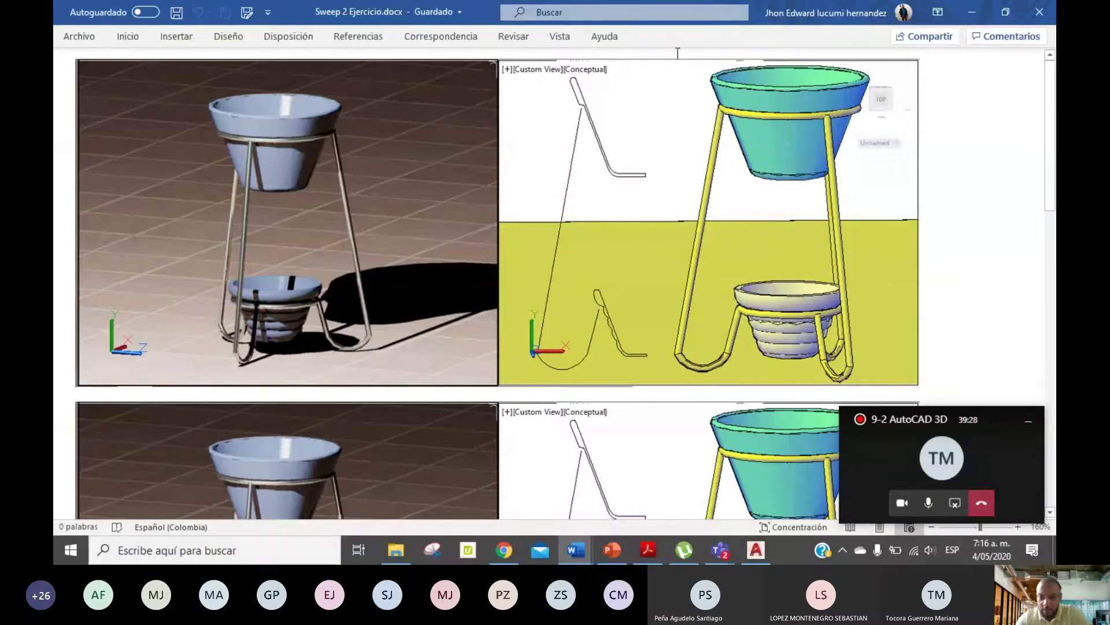
left_click(758, 551)
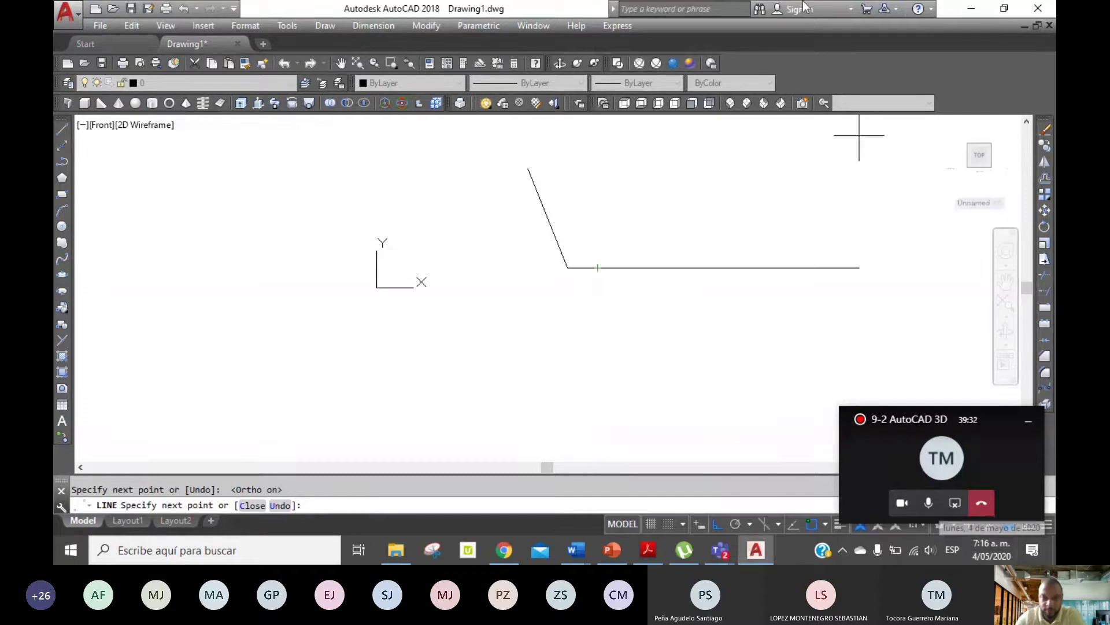
left_click(598, 267)
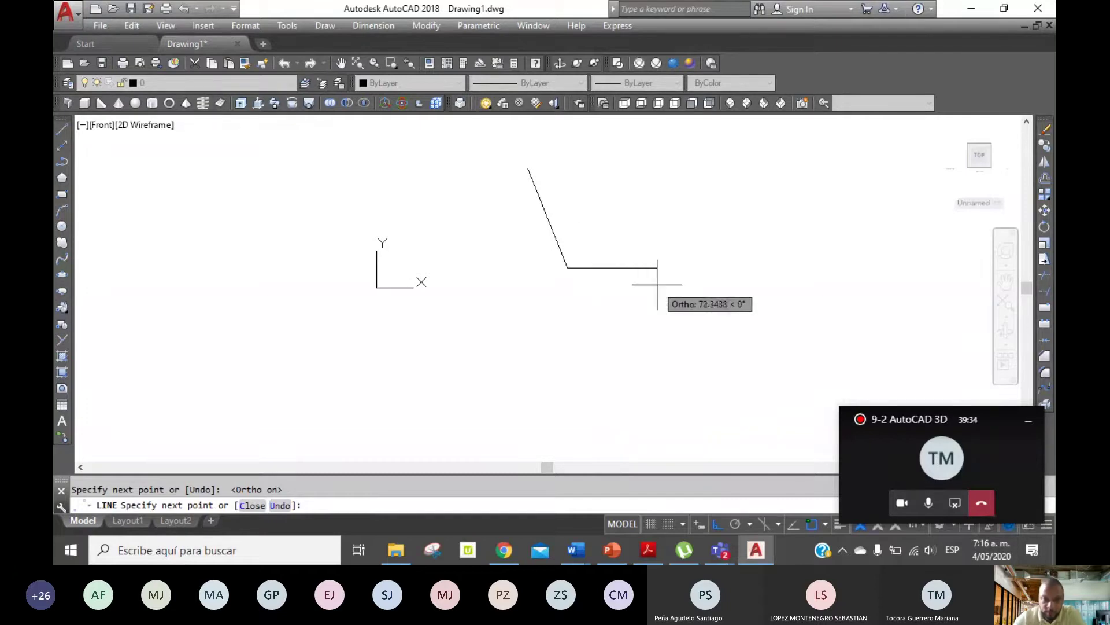
left_click(598, 457)
left_click(811, 525)
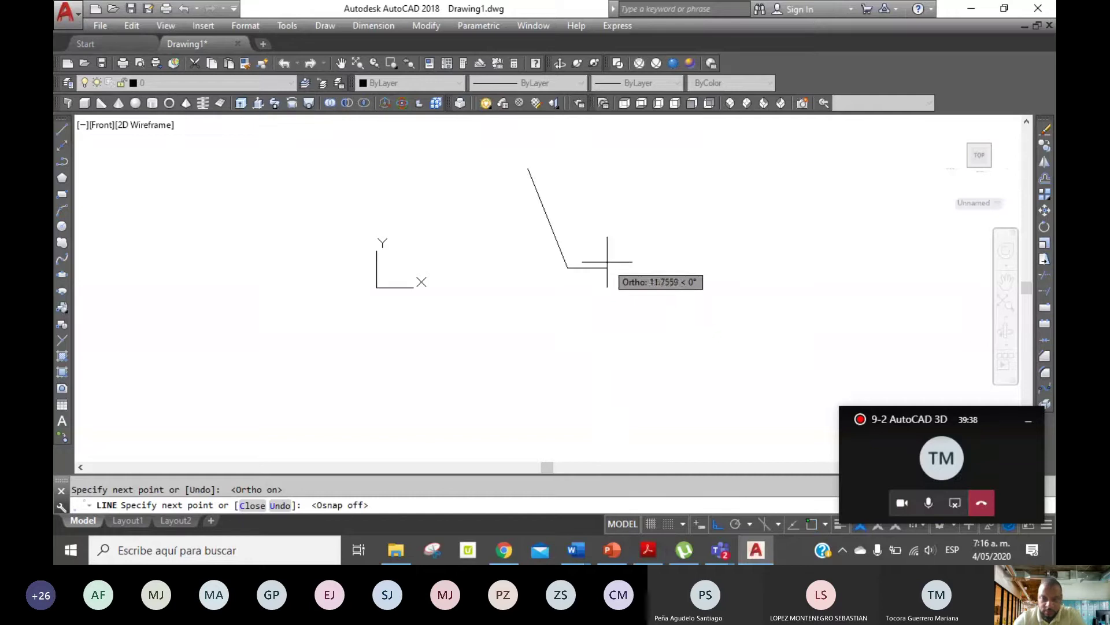
key("Escape")
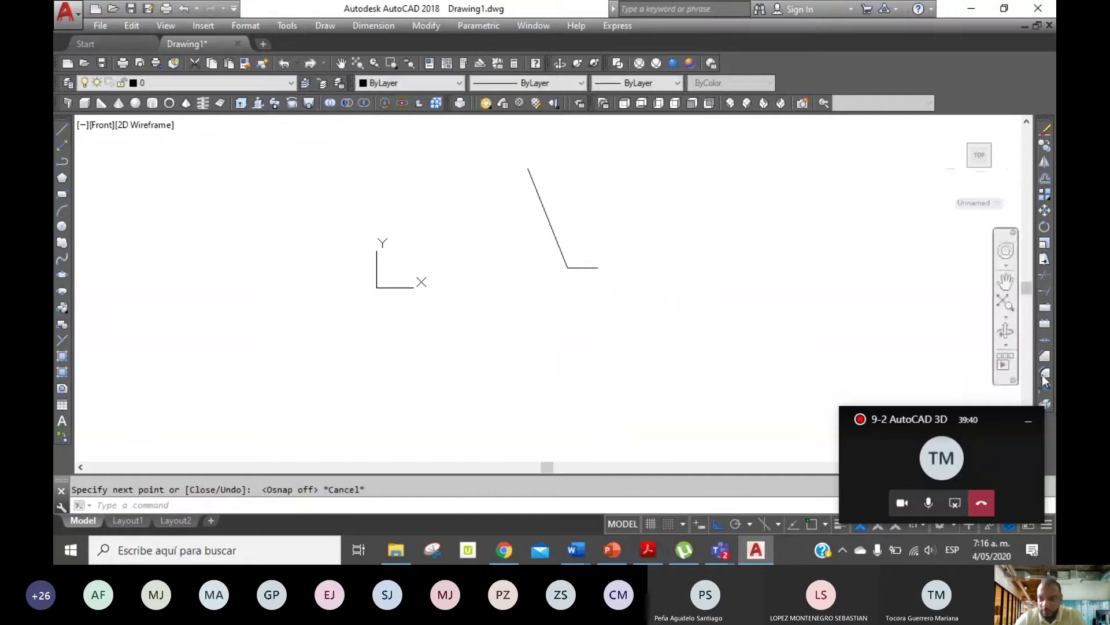
Fillet the foot-to-slope corner with a two-point radius, then undo a second fillet attempt.
left_click(1045, 371)
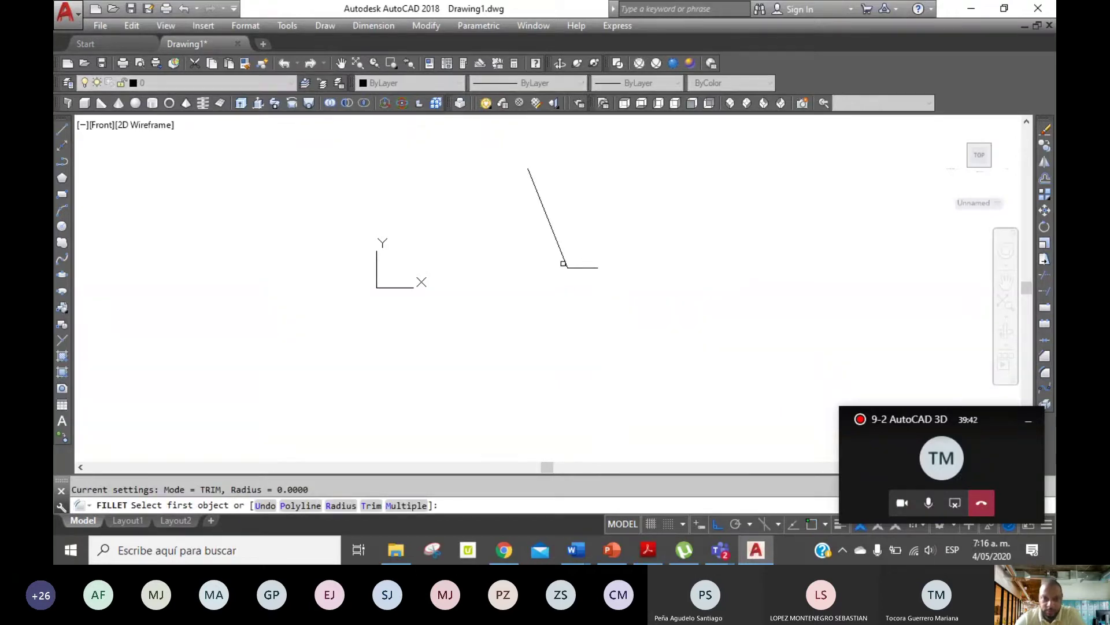
left_click(341, 505)
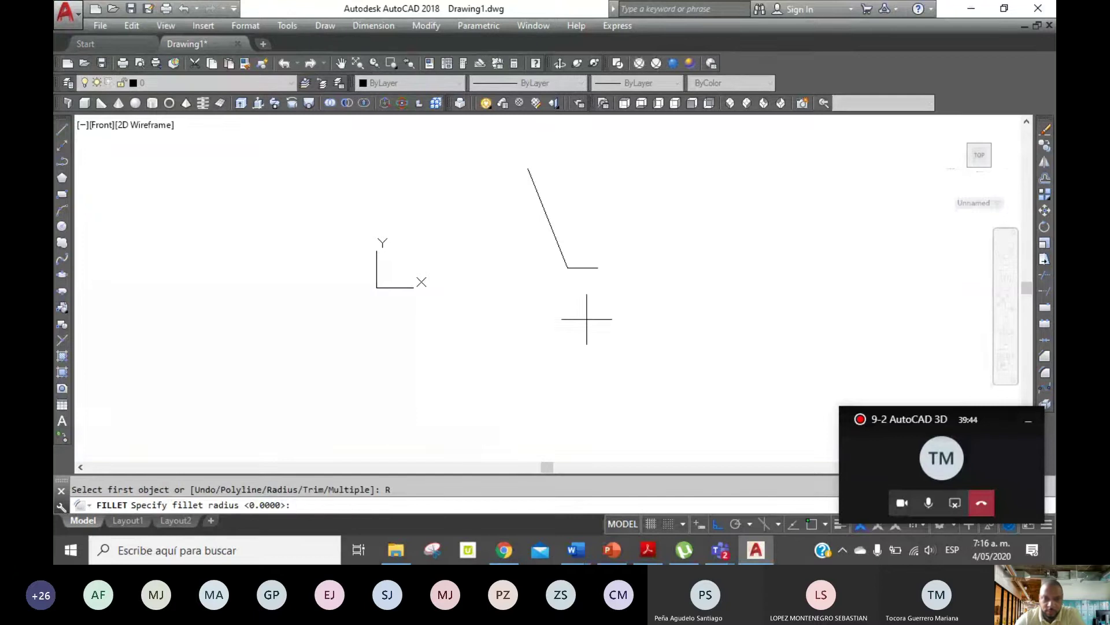
left_click(587, 316)
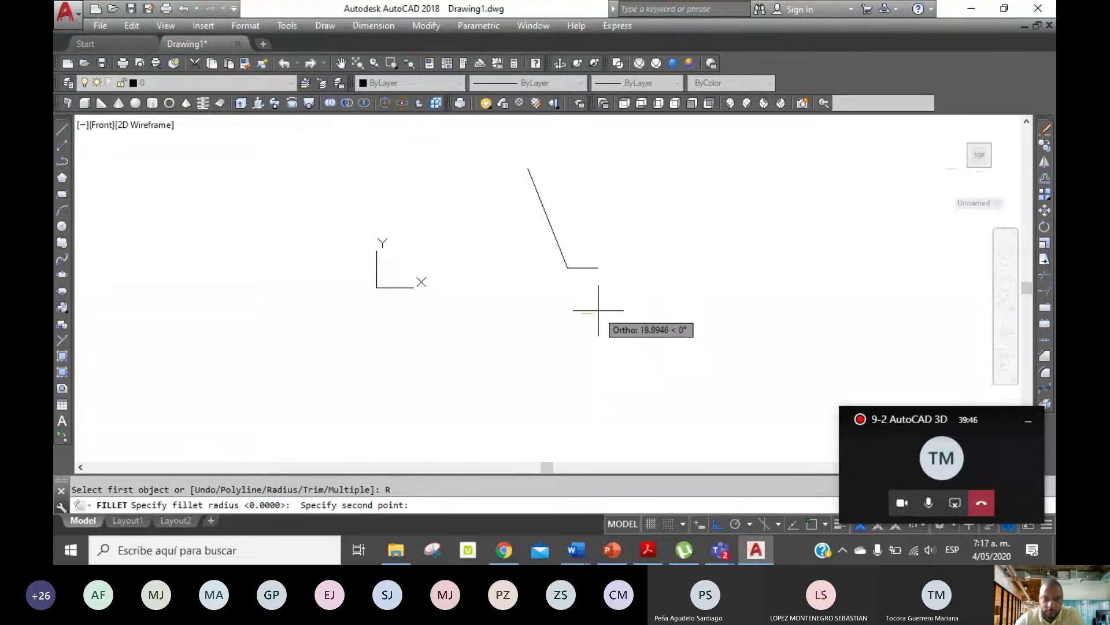
left_click(599, 306)
left_click(572, 267)
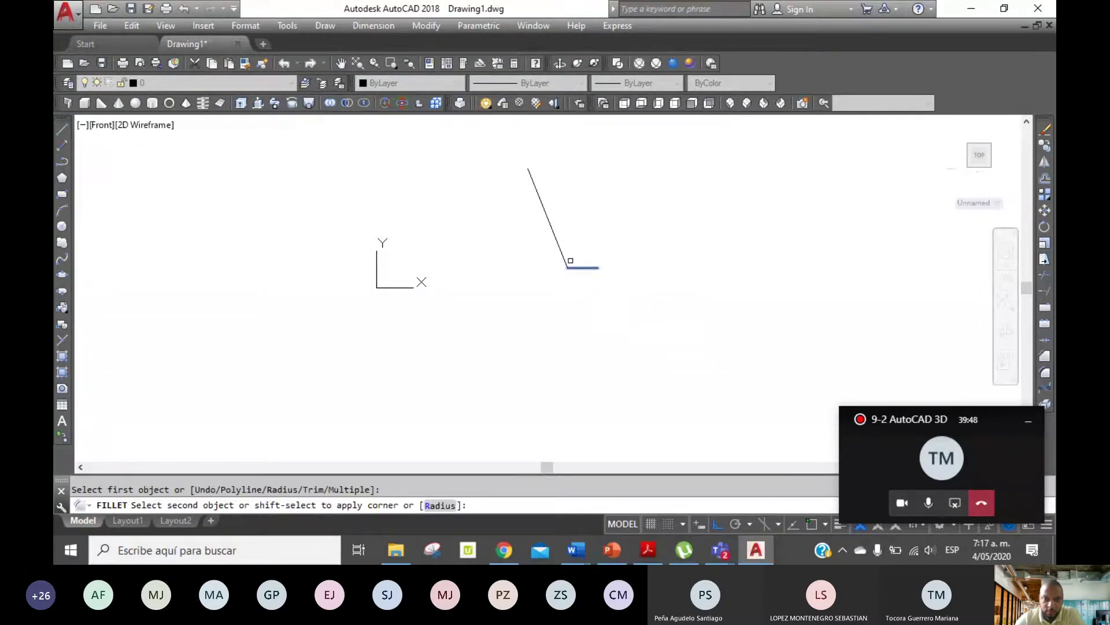
left_click(566, 259)
right_click(633, 162)
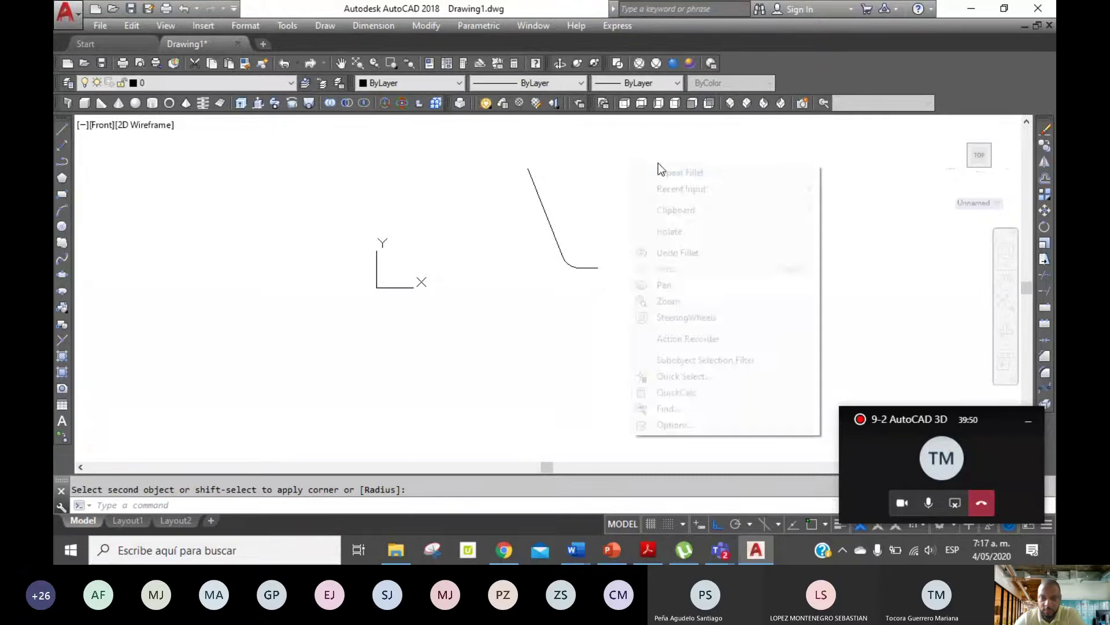
left_click(670, 171)
type("p")
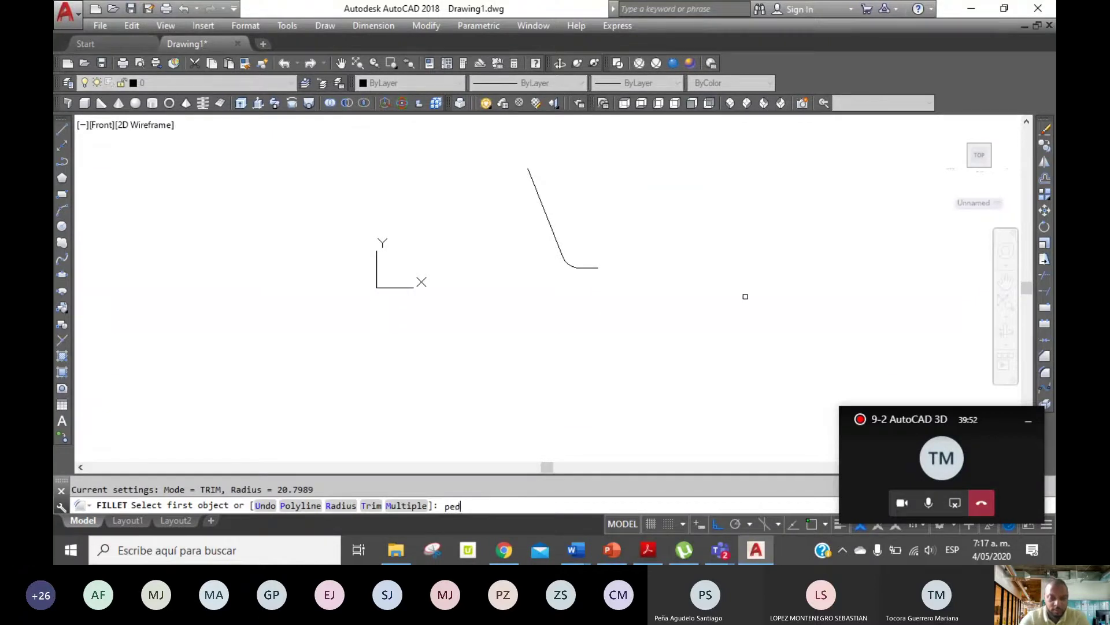
key("Return")
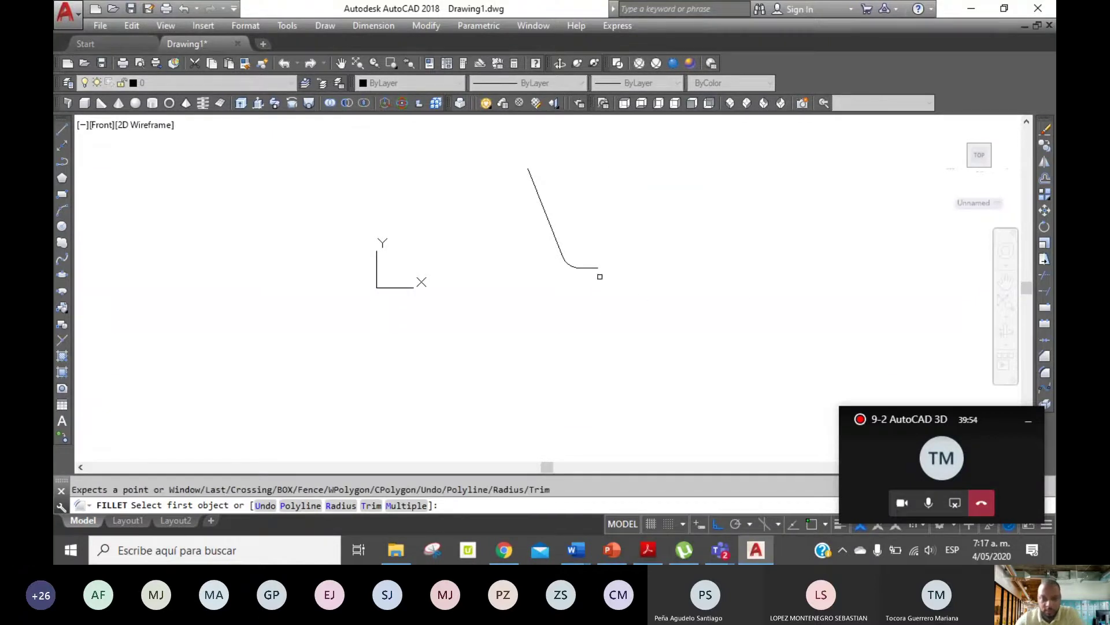
left_click(589, 267)
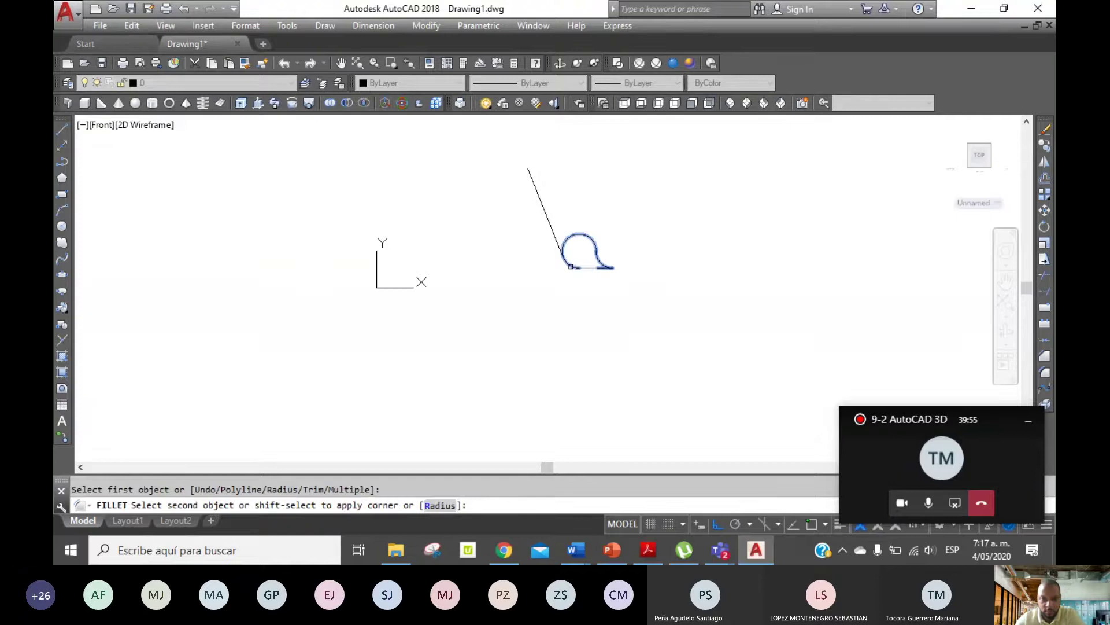
key("ctrl+z")
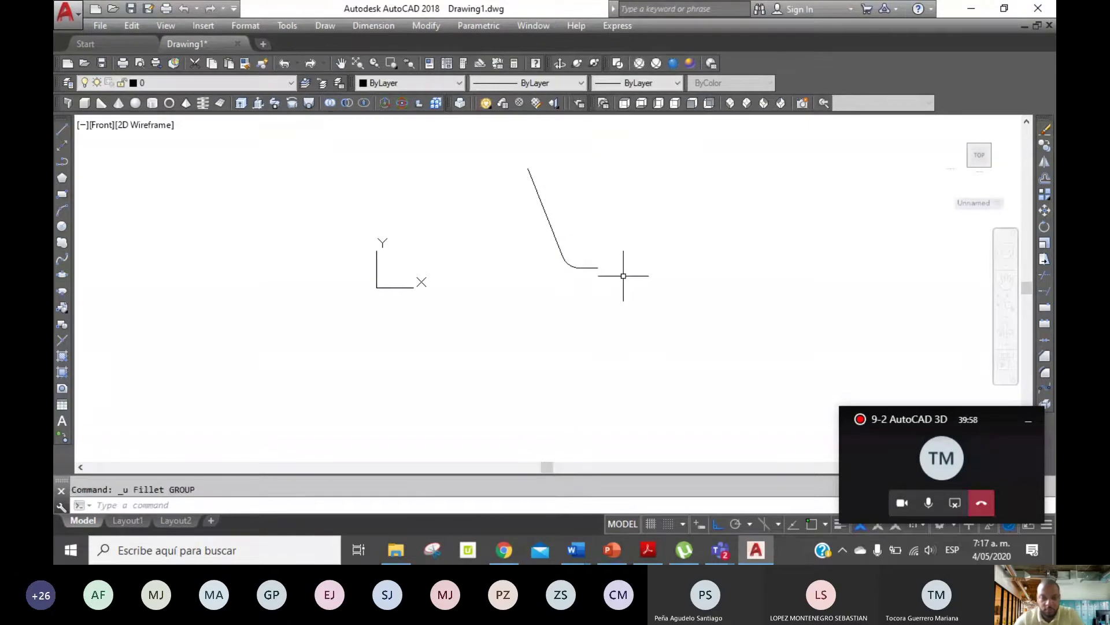
Use PEDIT to convert the foot line and join the arc and sloped line into it.
type("pedit")
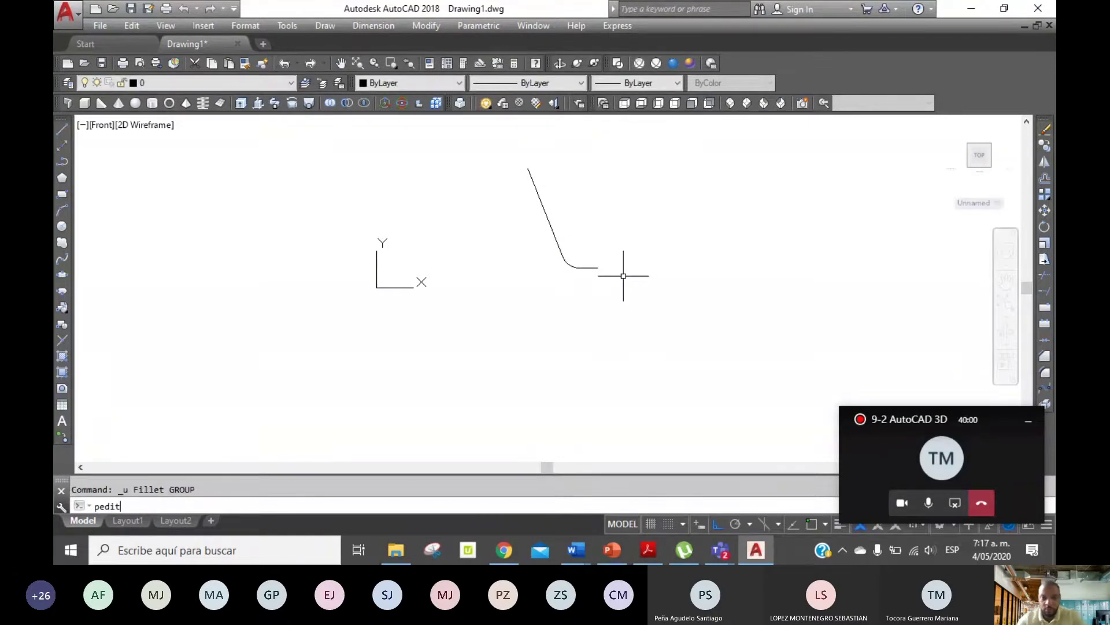
key("Return")
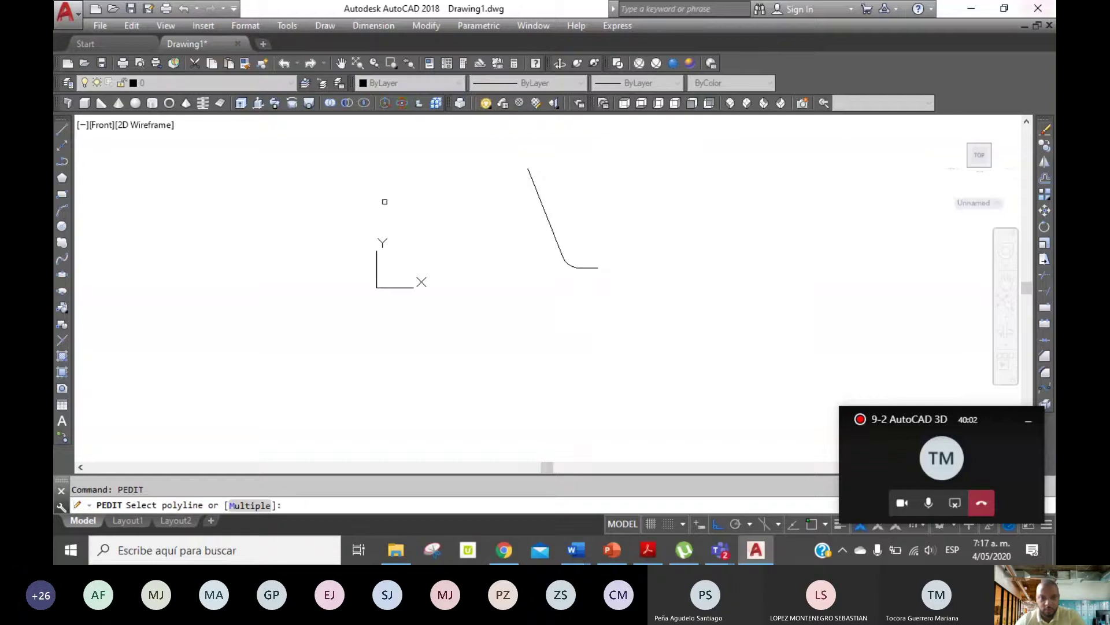
left_click(591, 267)
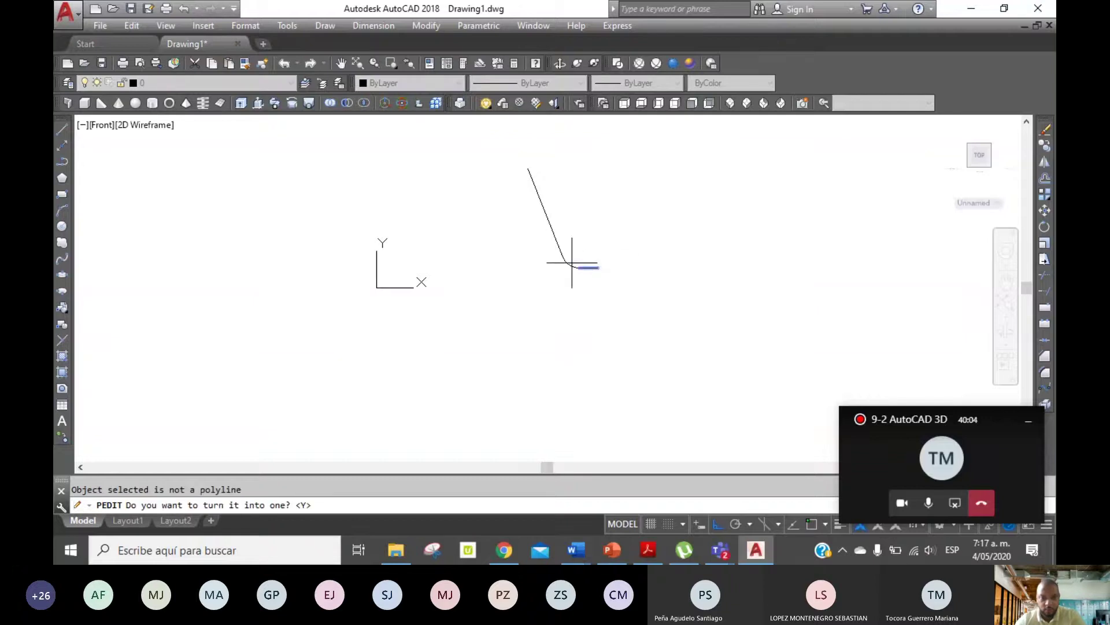
key("Return")
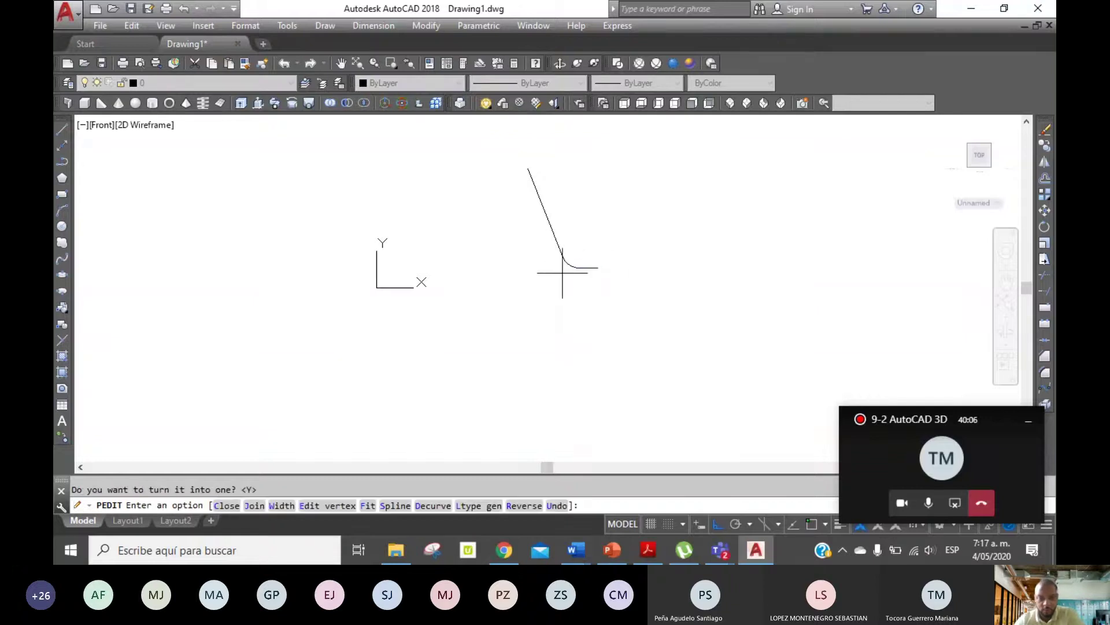
type("j")
key("Return")
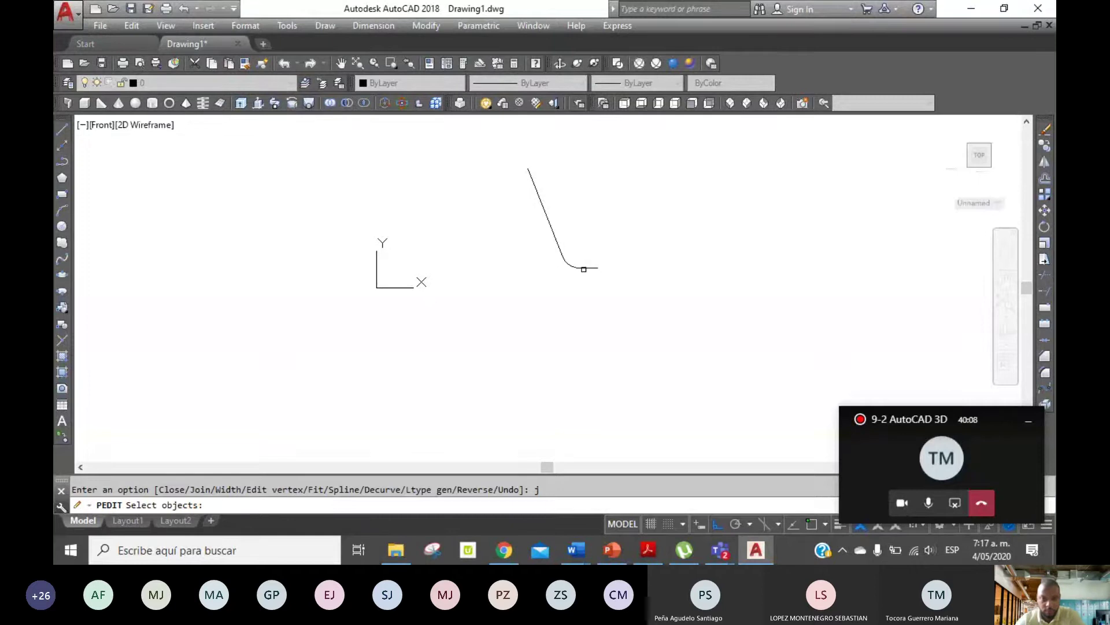
left_click(569, 264)
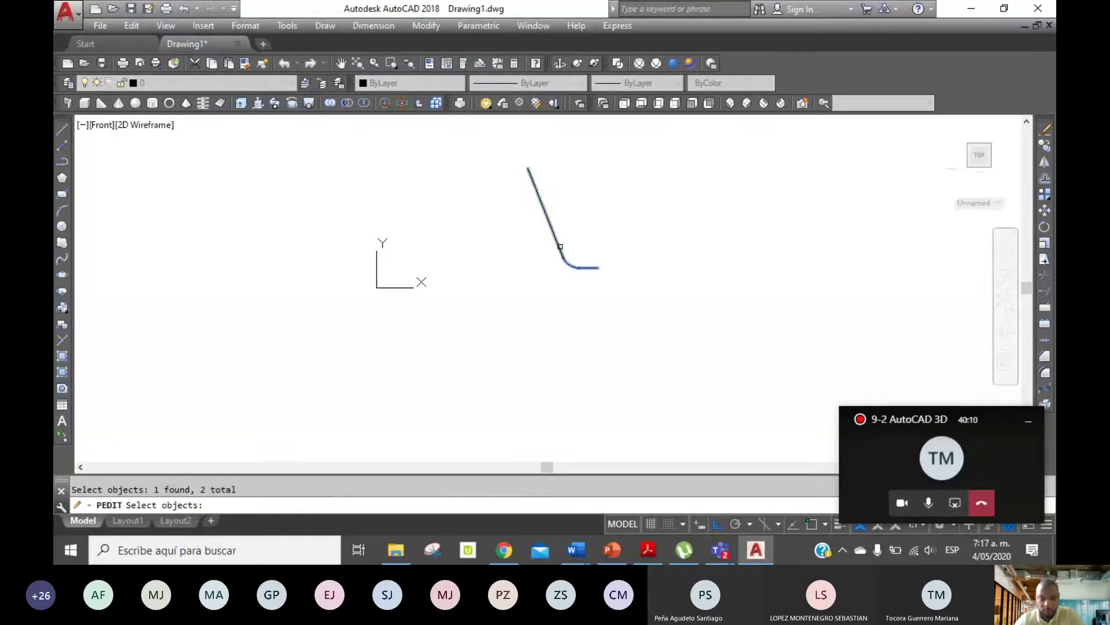
key("Return")
key("Return")
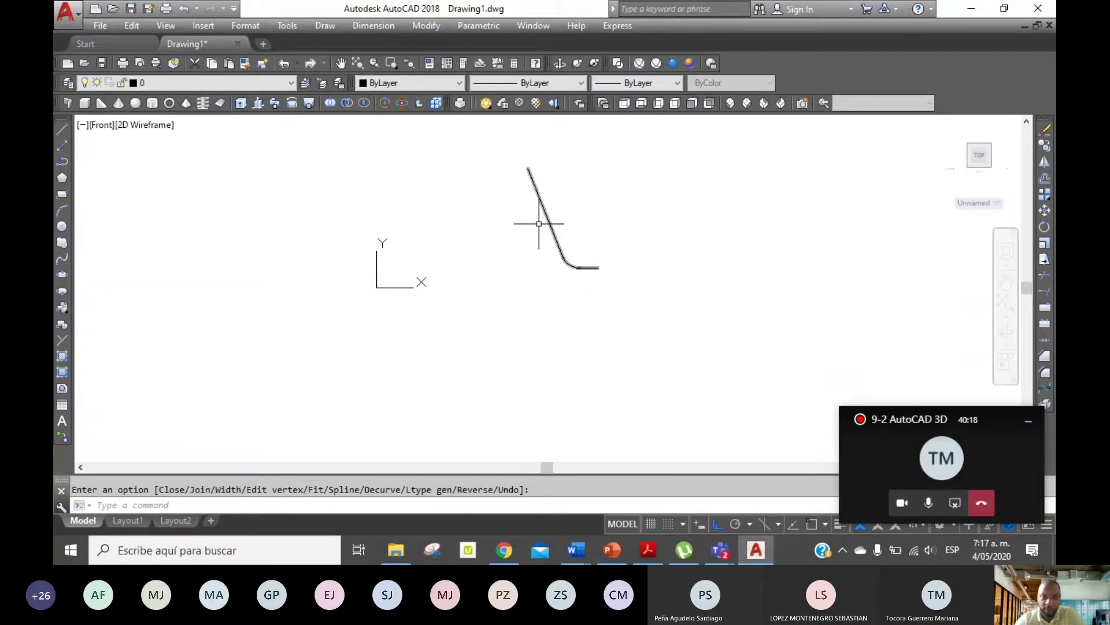
Offset the leg profile polyline by a two-point distance to give the leg thickness.
left_click(1044, 178)
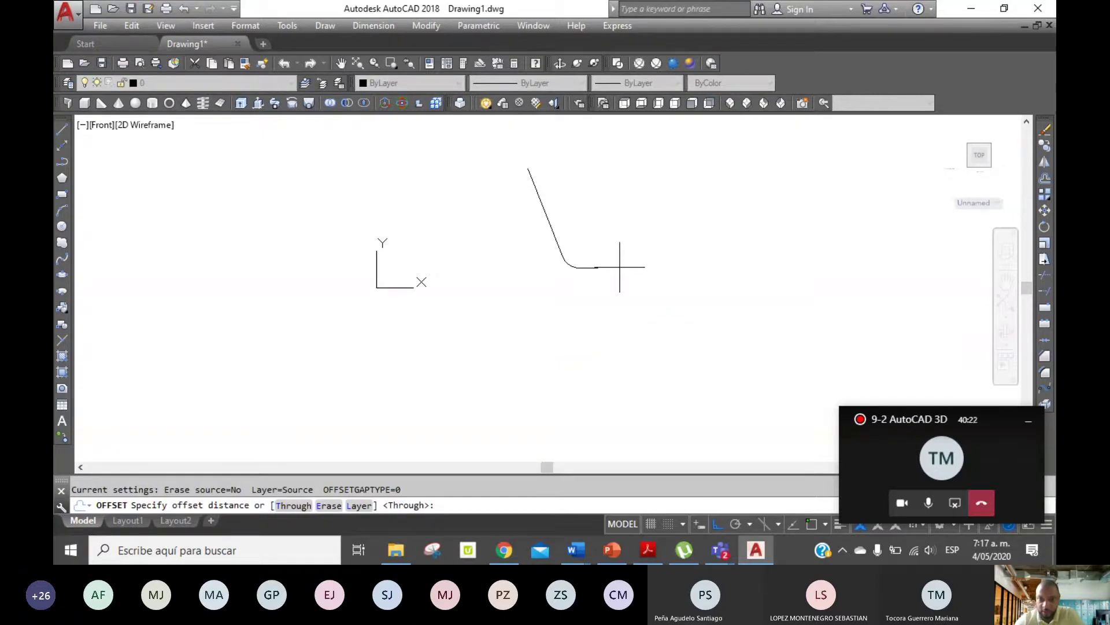
left_click(620, 268)
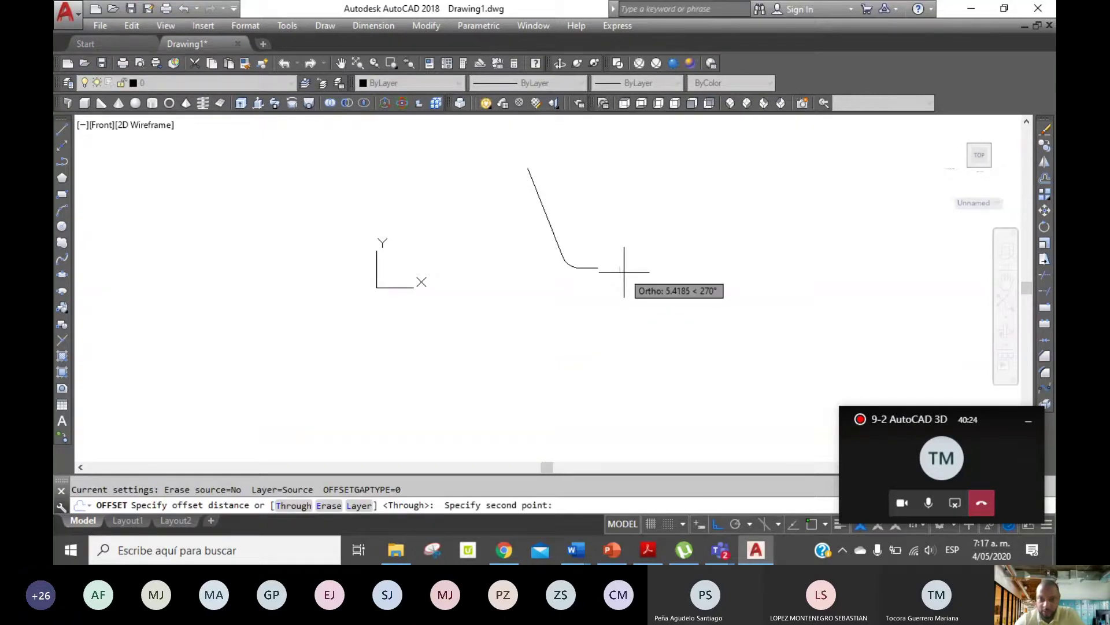
left_click(624, 273)
left_click(587, 267)
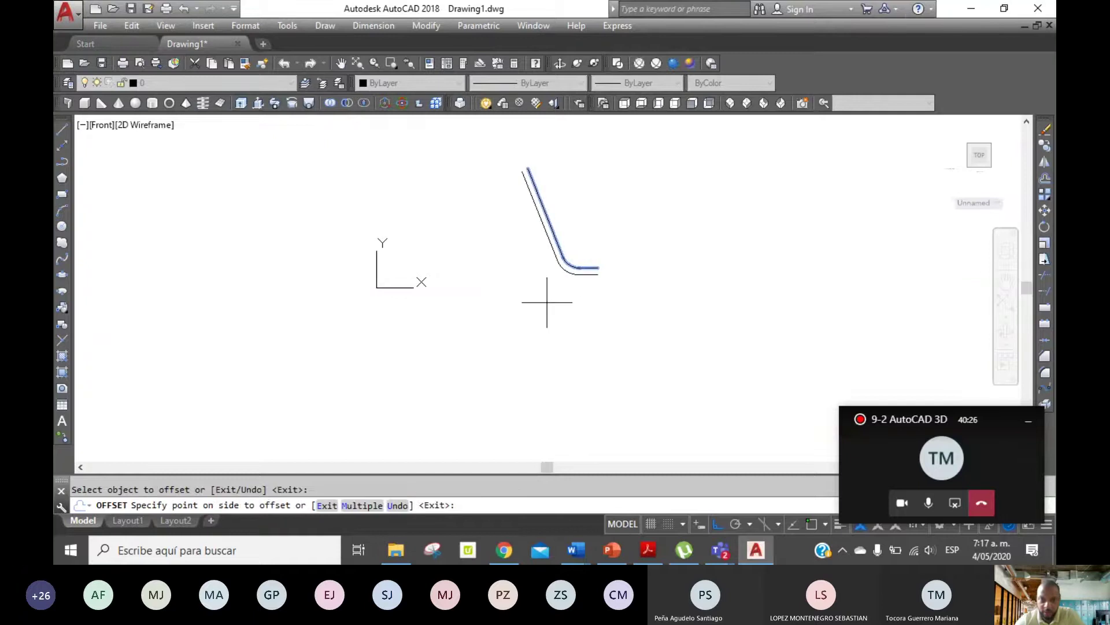
left_click(547, 302)
right_click(615, 192)
left_click(642, 198)
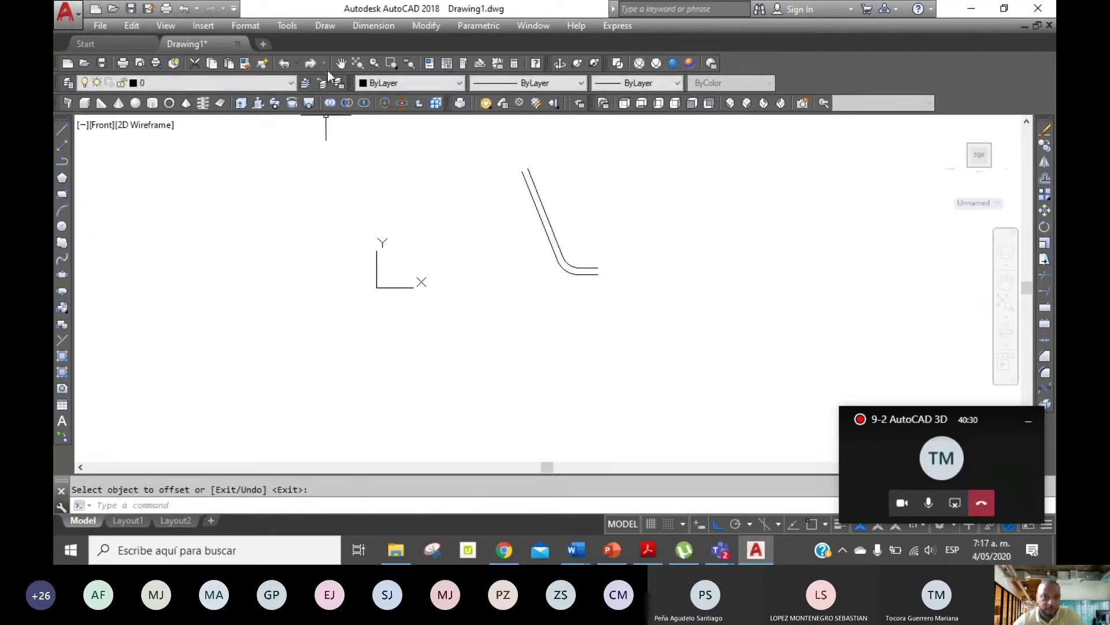
Zoom Window onto the top of both leg lines and begin a line with Osnap on.
left_click(390, 64)
left_click(491, 155)
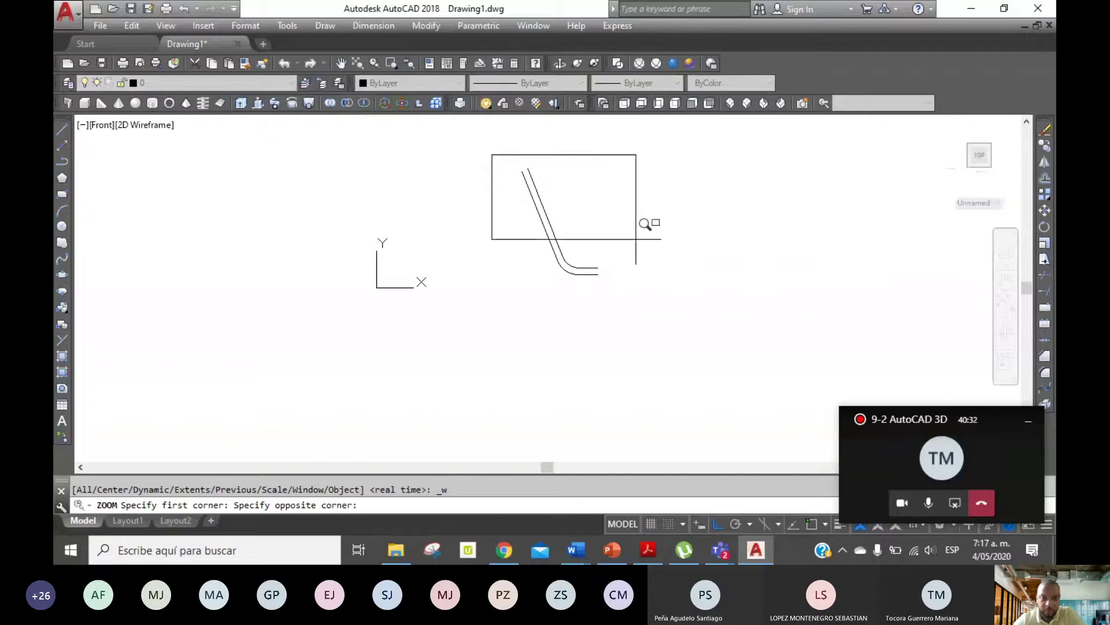
left_click(586, 223)
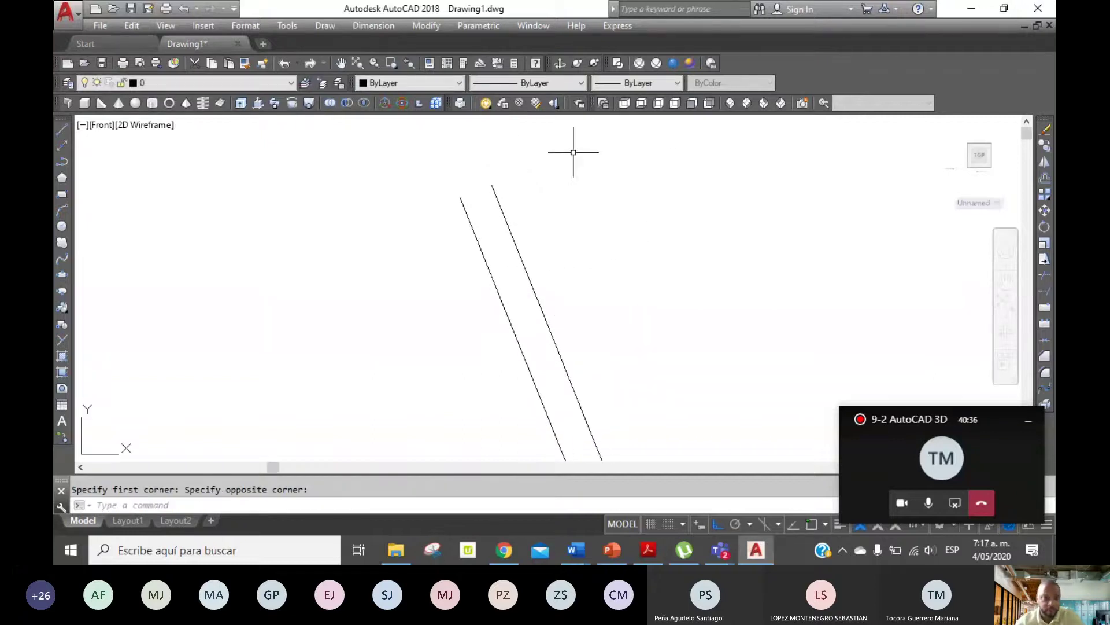
left_click(61, 130)
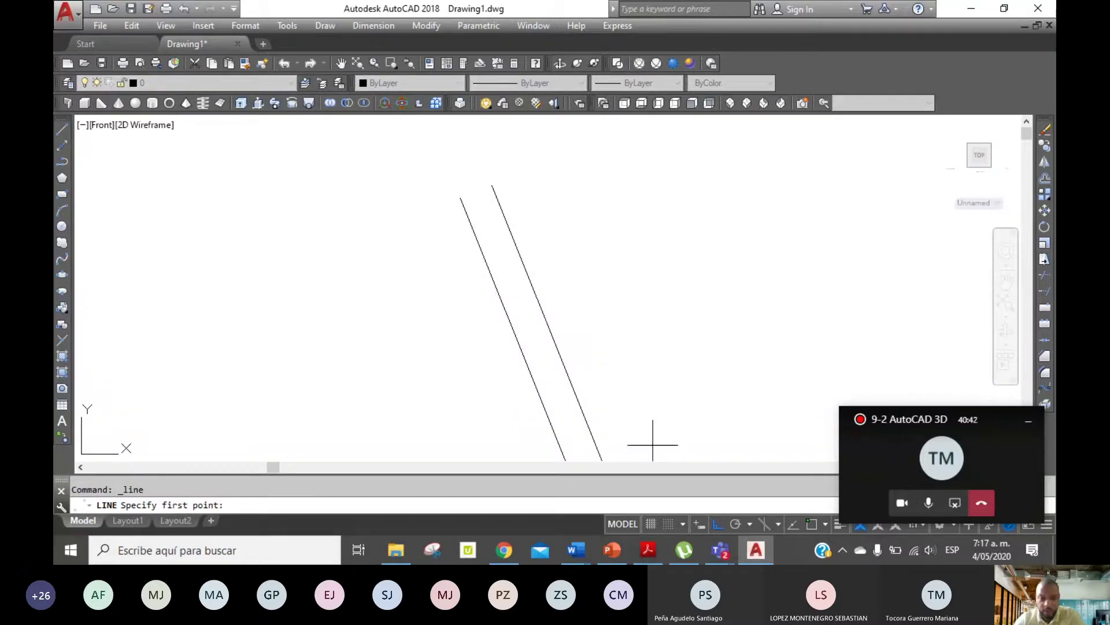
left_click(811, 523)
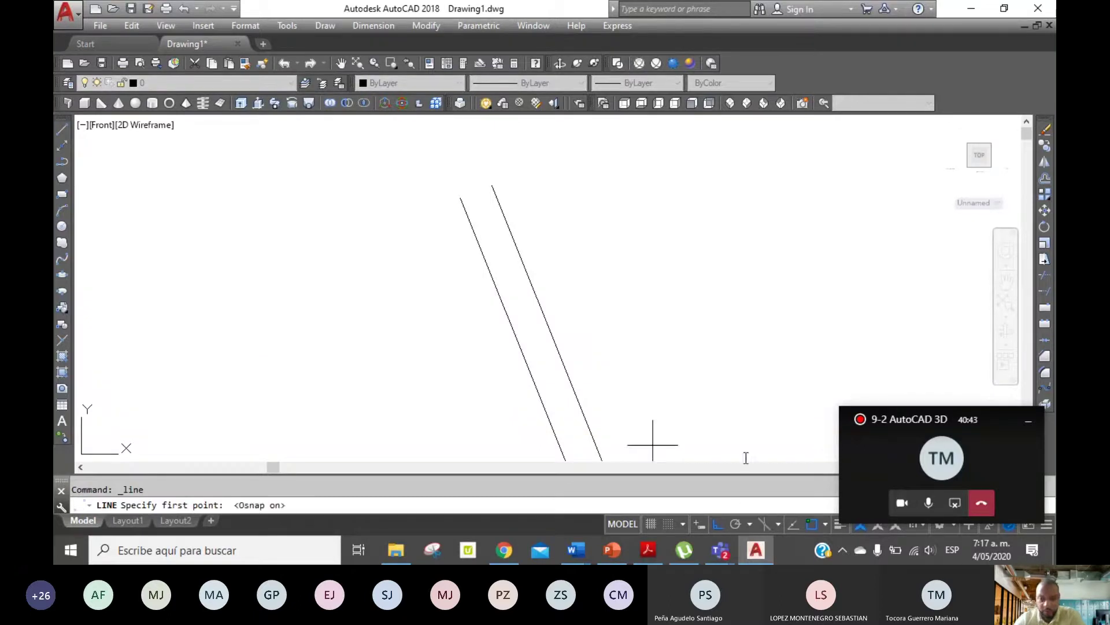
Close the leg top with a horizontal line, then abandon copying the inner diagonal.
left_click(492, 185)
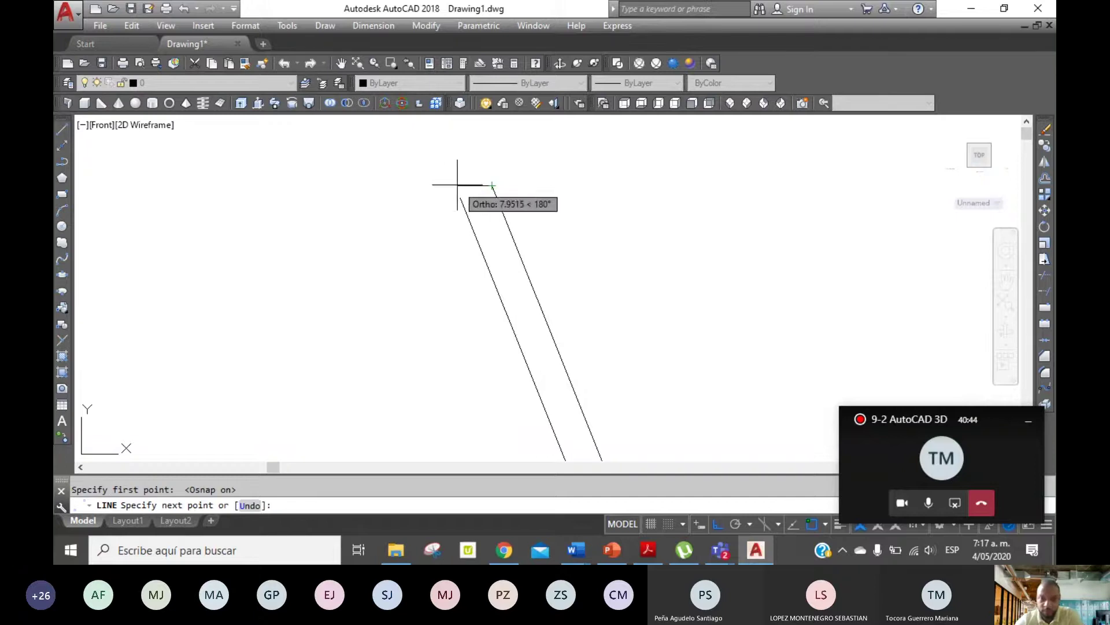
left_click(422, 185)
key("Escape")
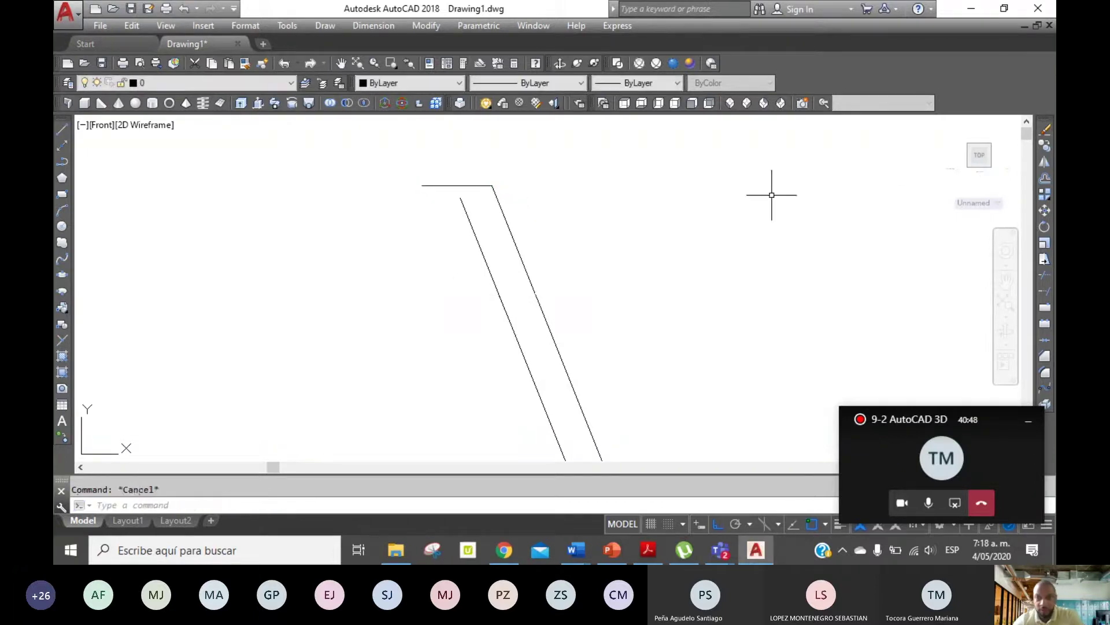
left_click(1045, 145)
left_click(473, 231)
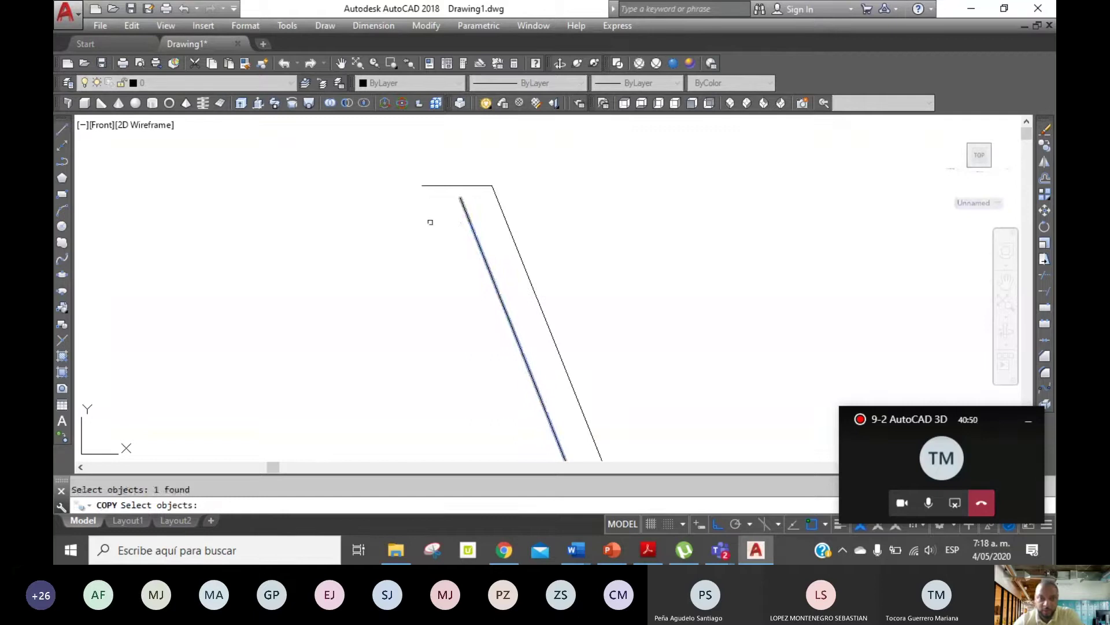
key("Return")
left_click(461, 197)
left_click(427, 186)
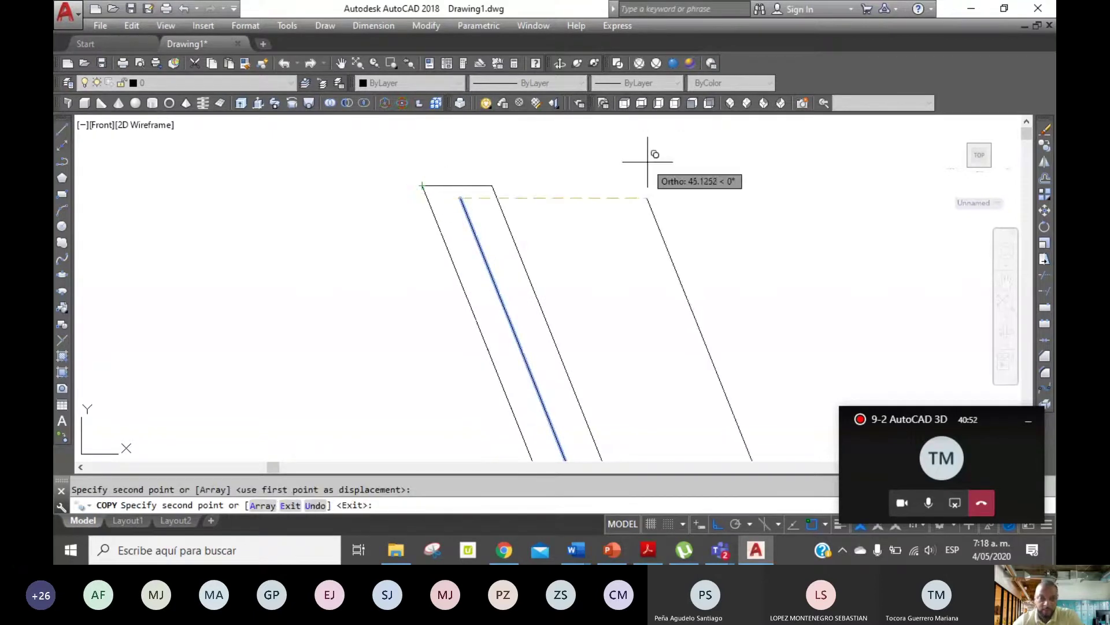
key("Escape")
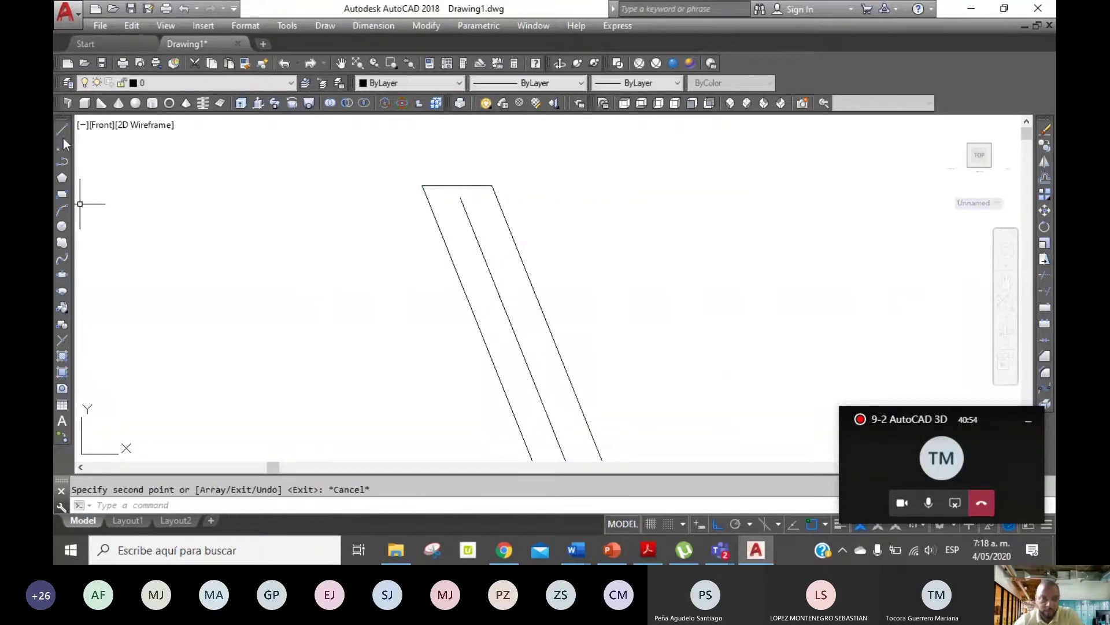
Draw a horizontal cross line through the lower part of the leg.
left_click(62, 129)
left_click(473, 398)
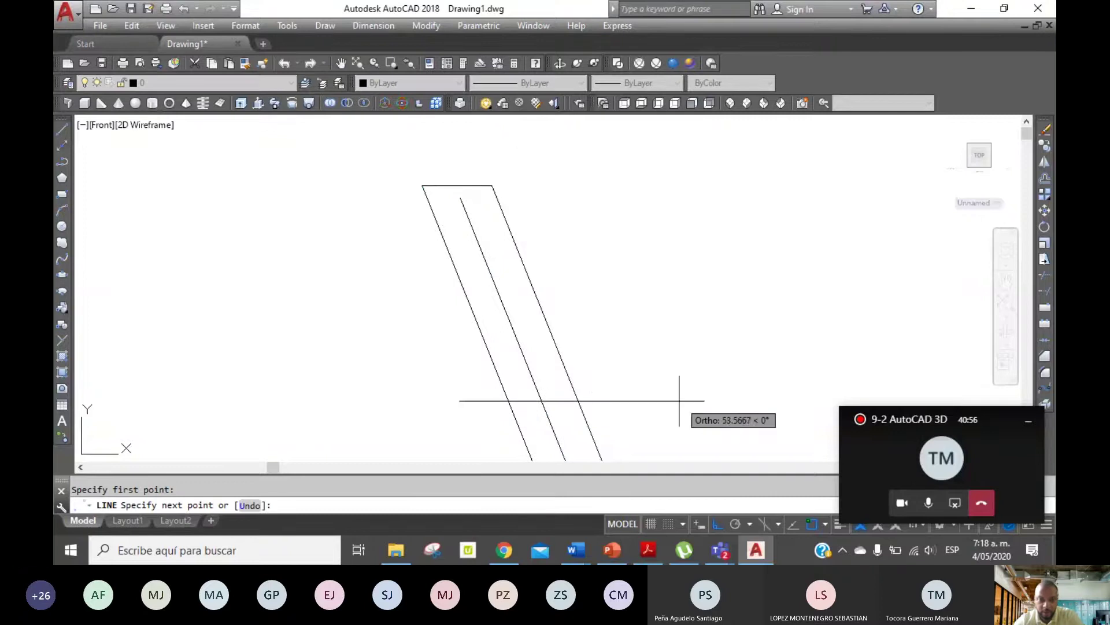
left_click(556, 401)
right_click(542, 332)
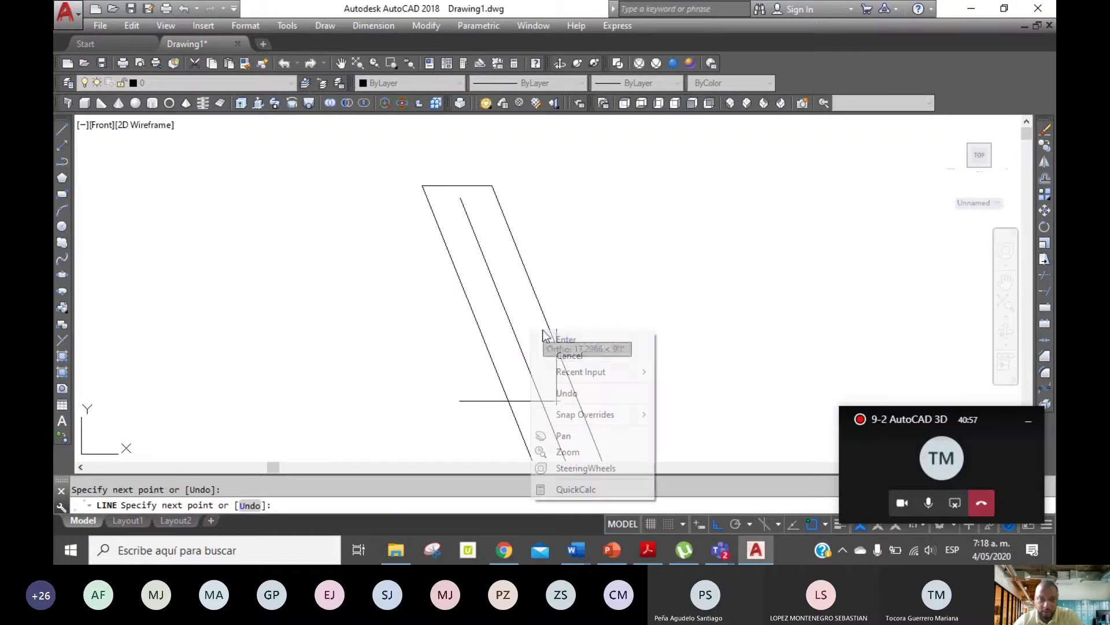
left_click(577, 339)
Trim the cross line's right end and the inner line below it against the leg lines.
left_click(1045, 276)
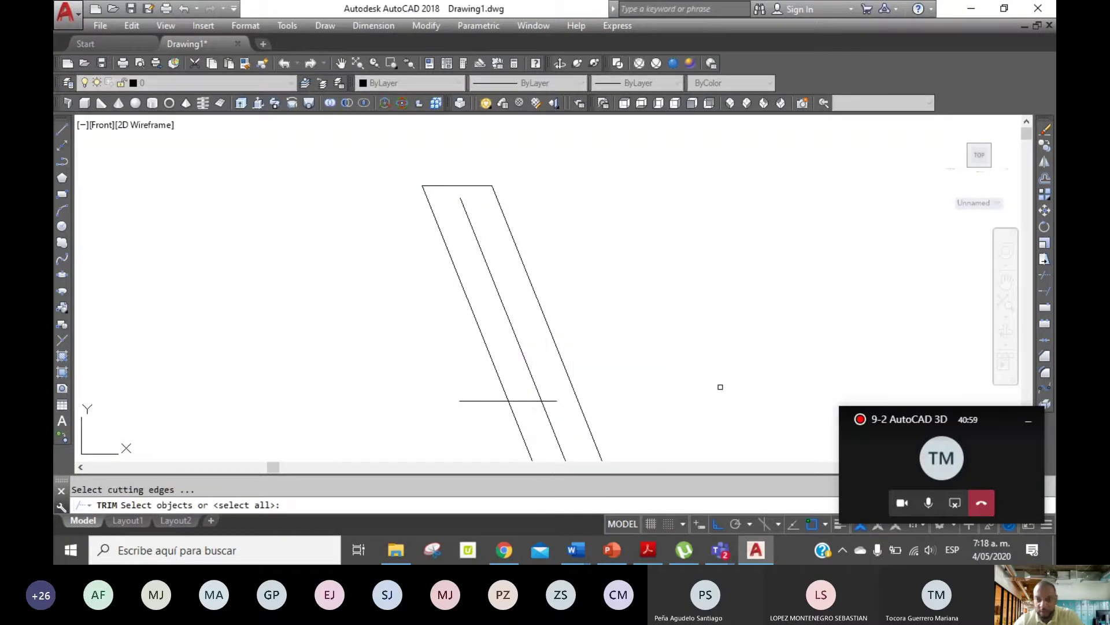
left_click(563, 420)
left_click(490, 375)
key("Return")
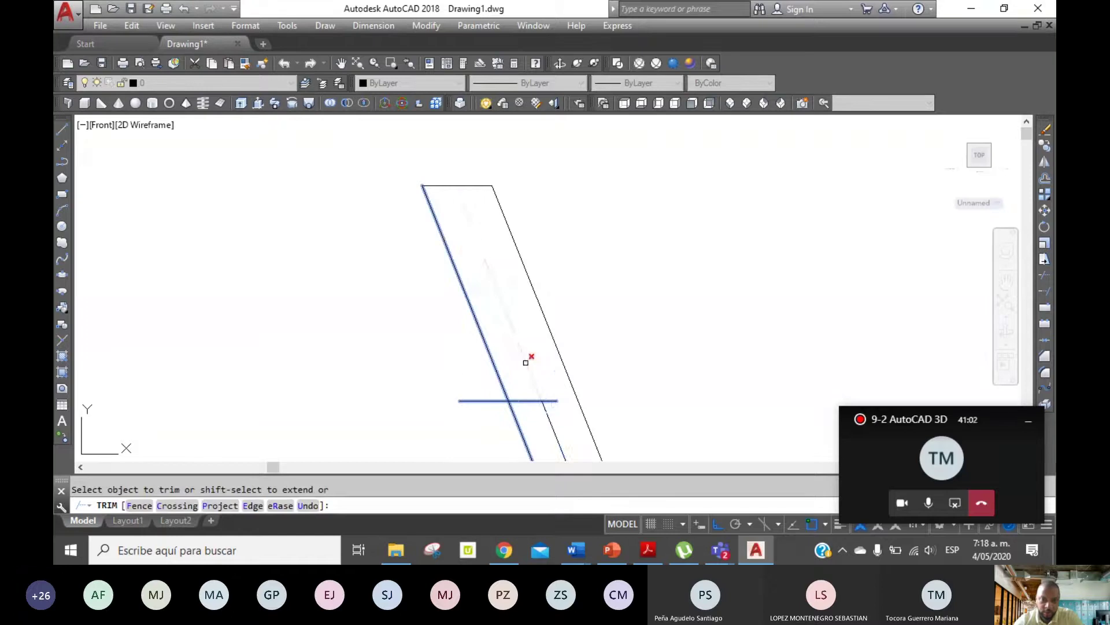
left_click(554, 399)
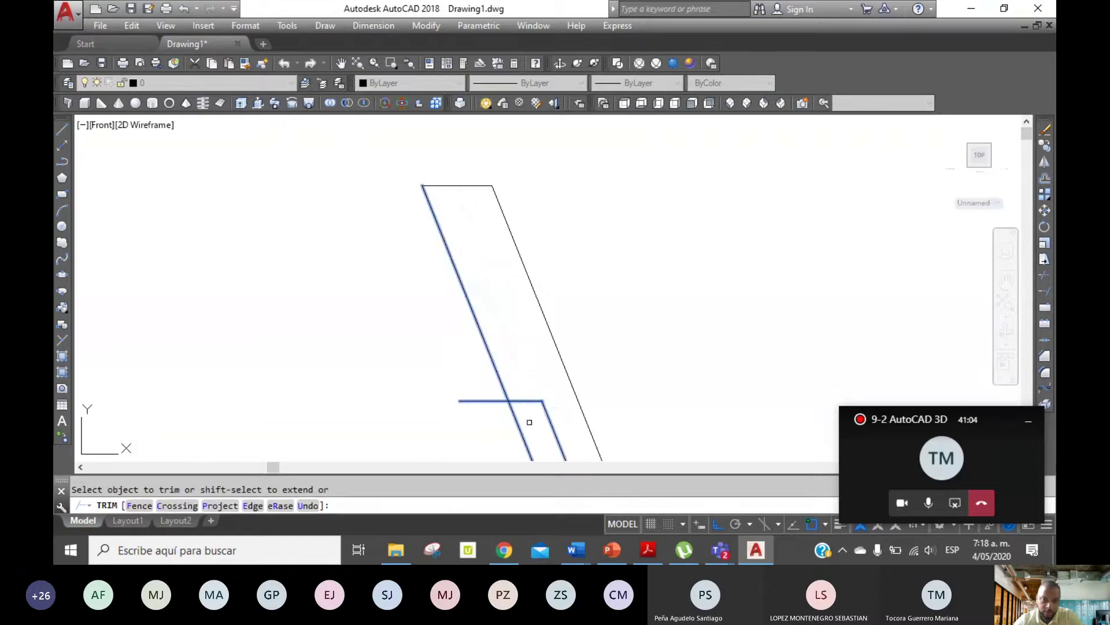
left_click(522, 426)
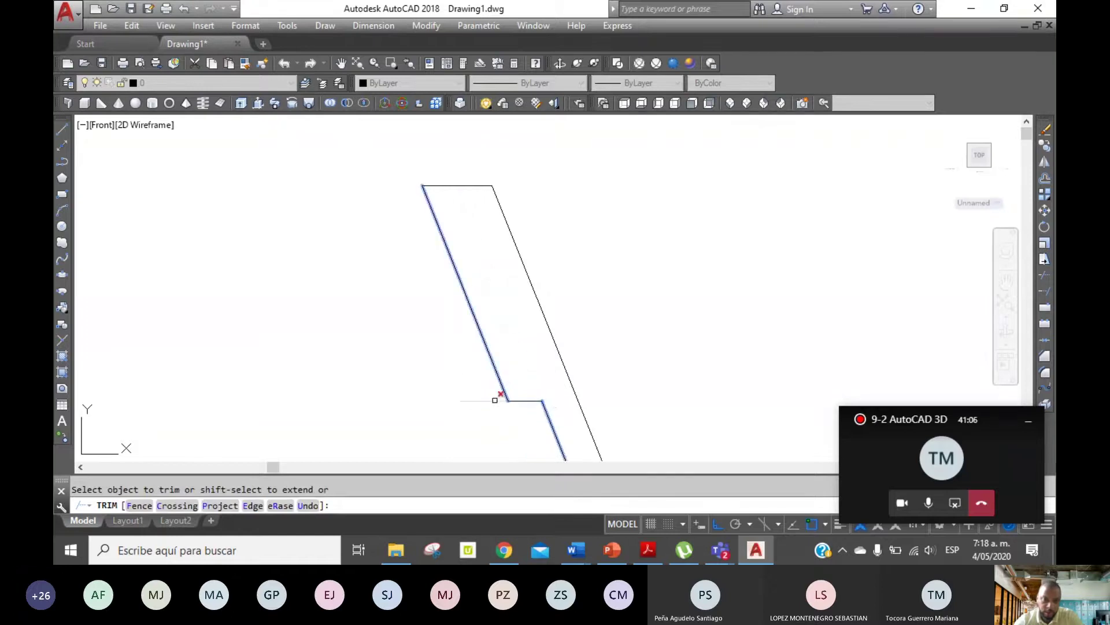
right_click(493, 300)
left_click(563, 304)
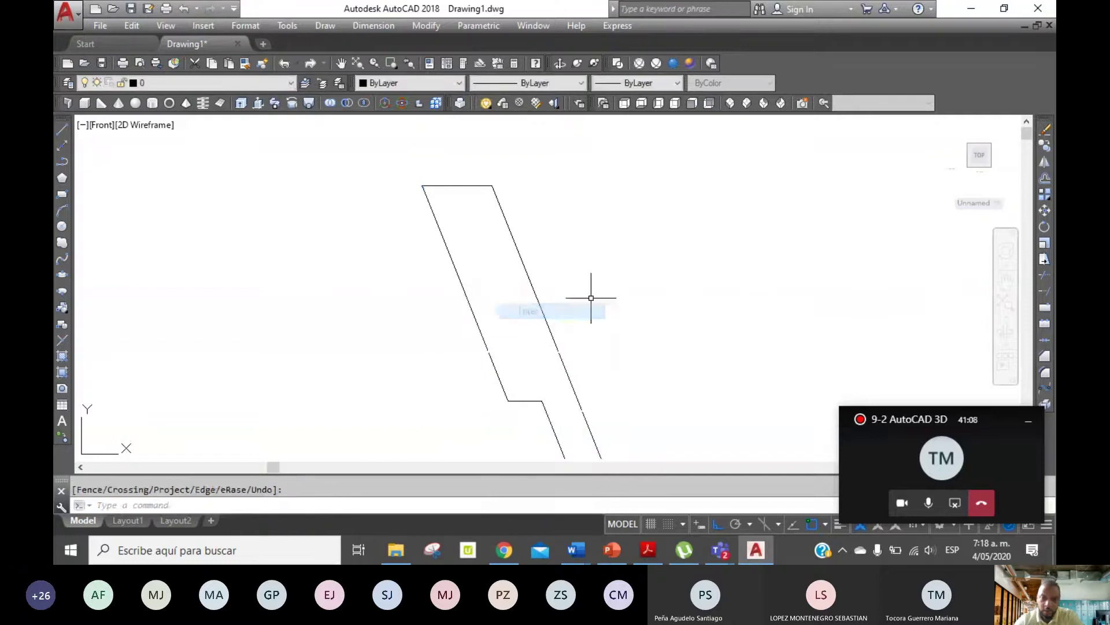
Fillet the top-left corner of the leg with a radius set by two picked points.
left_click(1044, 373)
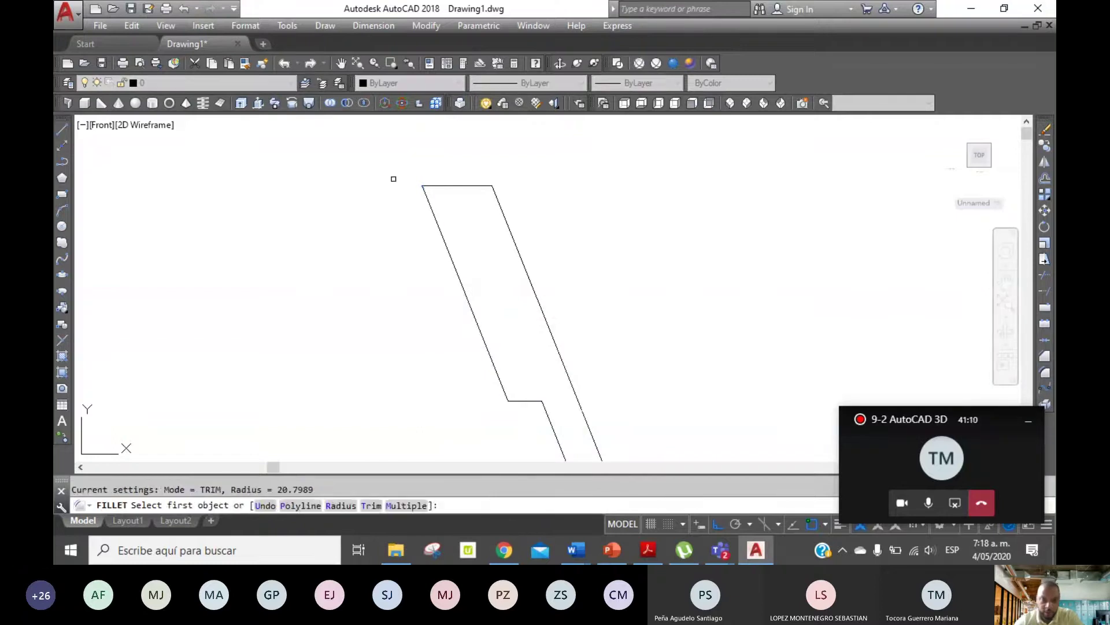
left_click(431, 207)
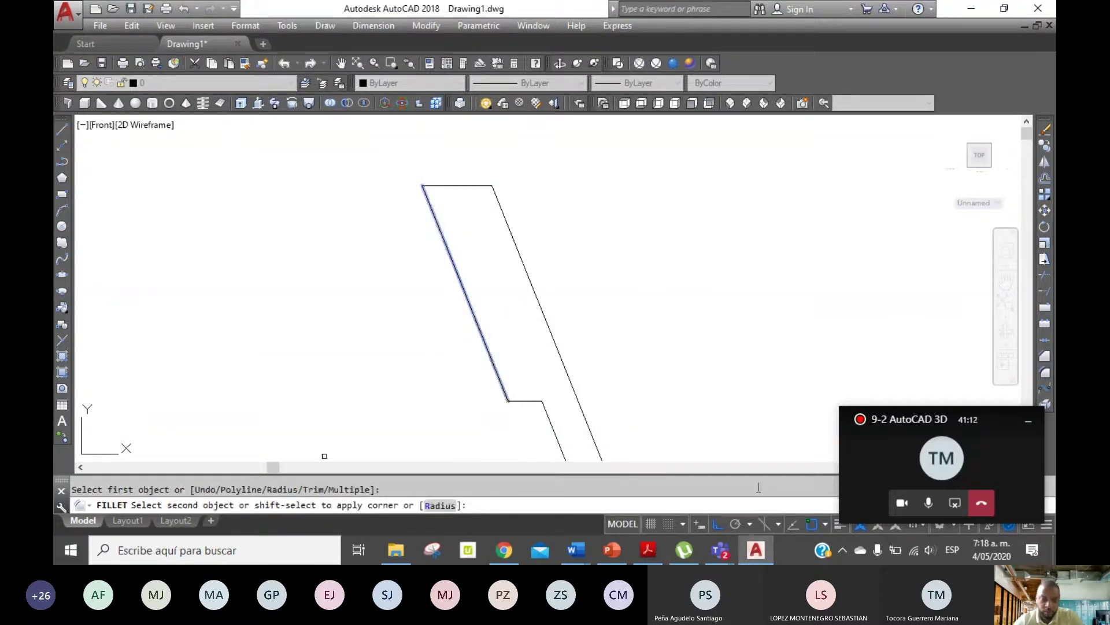
key("Escape")
left_click(1044, 375)
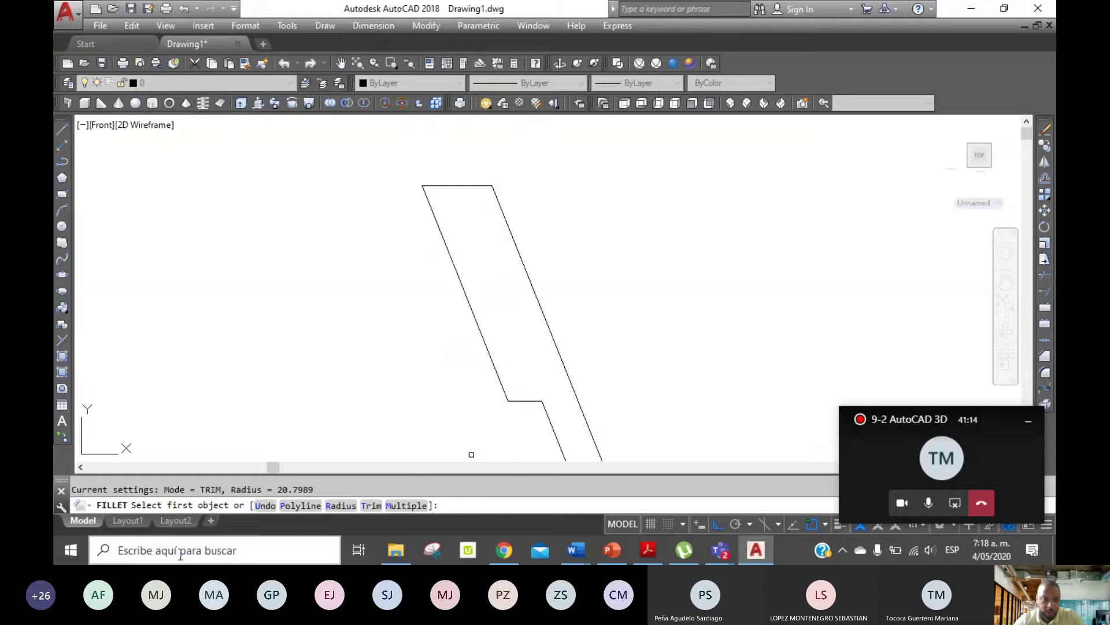
type("R")
key("Return")
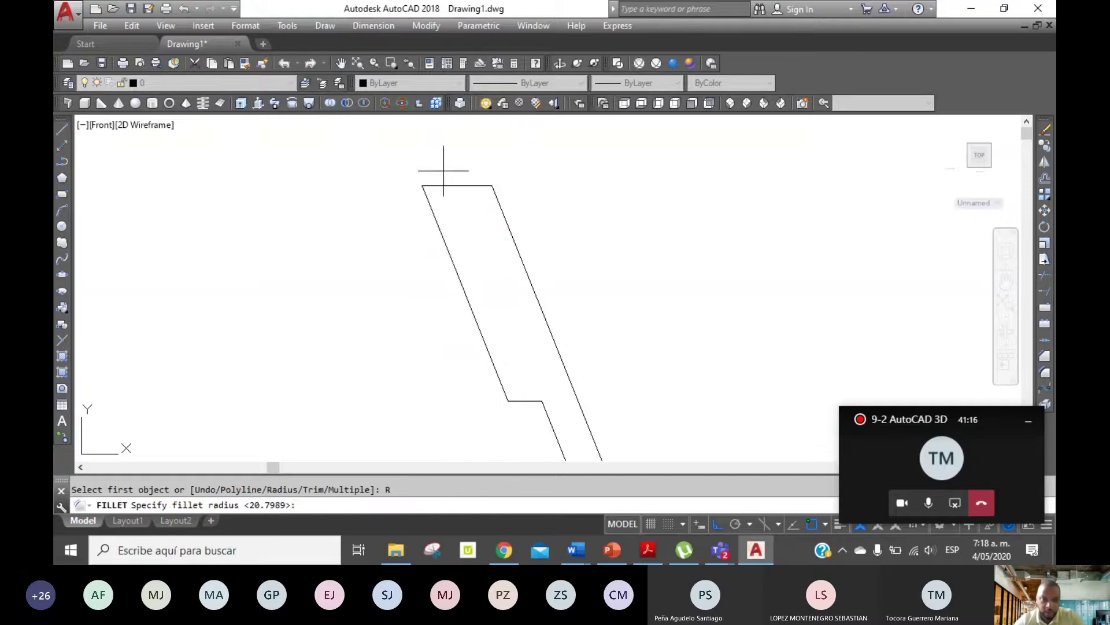
left_click(457, 185)
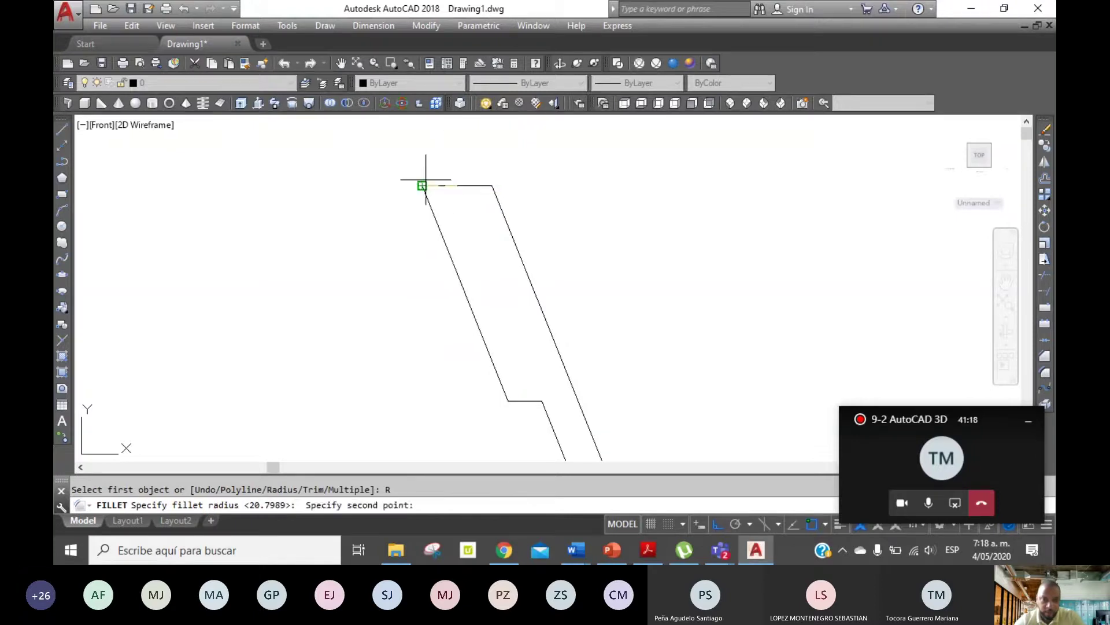
left_click(426, 180)
left_click(433, 205)
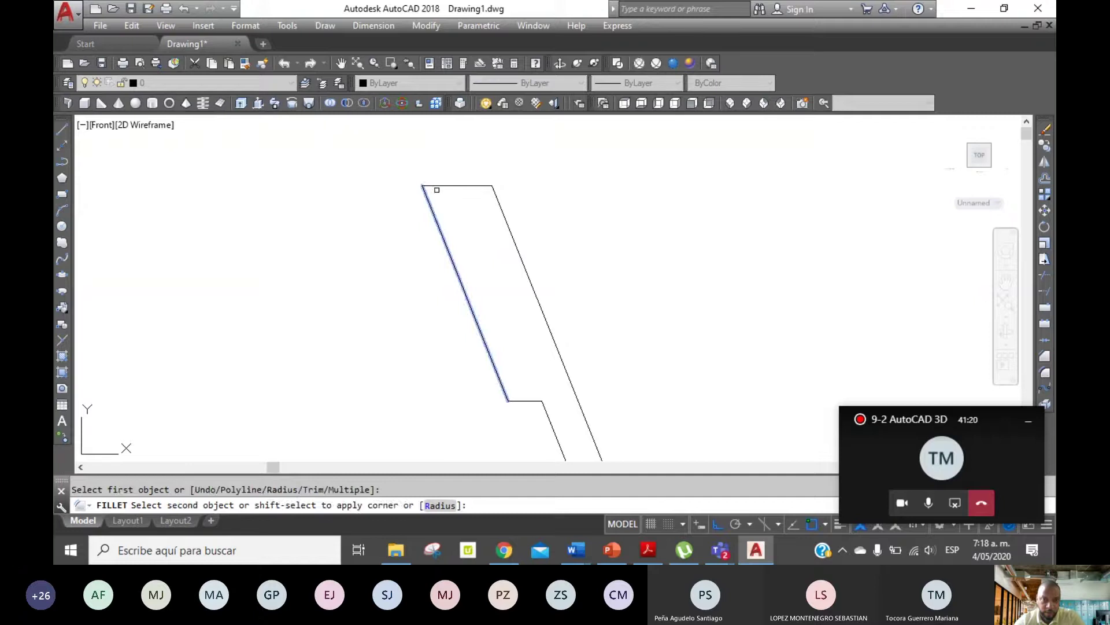
left_click(437, 190)
Round the top-right corner and attempt fillets at the foot step corner.
right_click(502, 170)
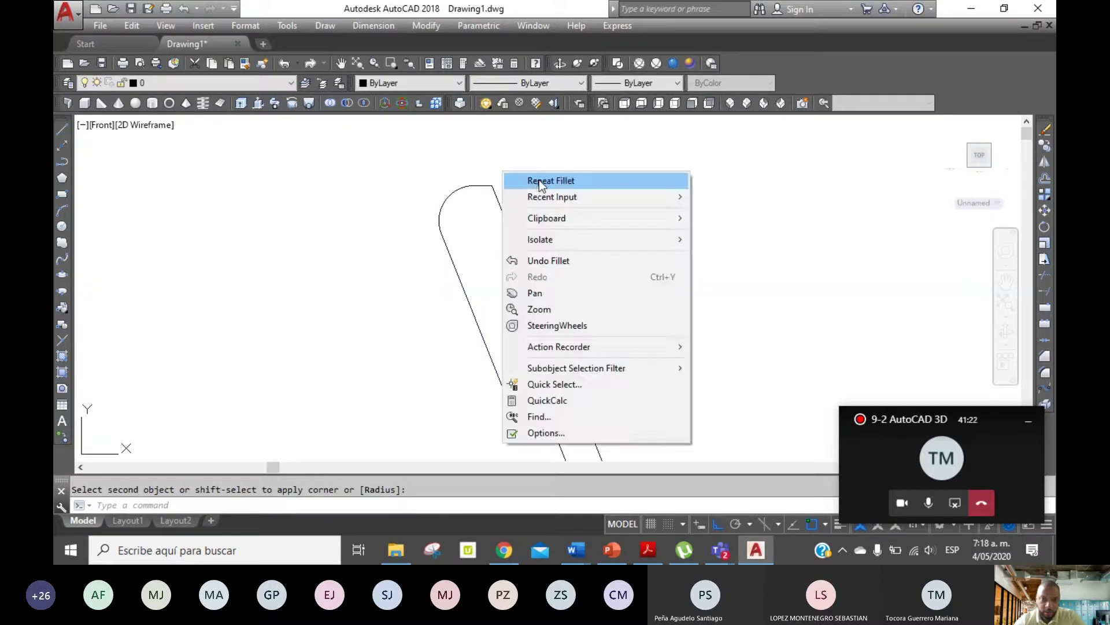
left_click(539, 180)
left_click(490, 186)
key("Escape")
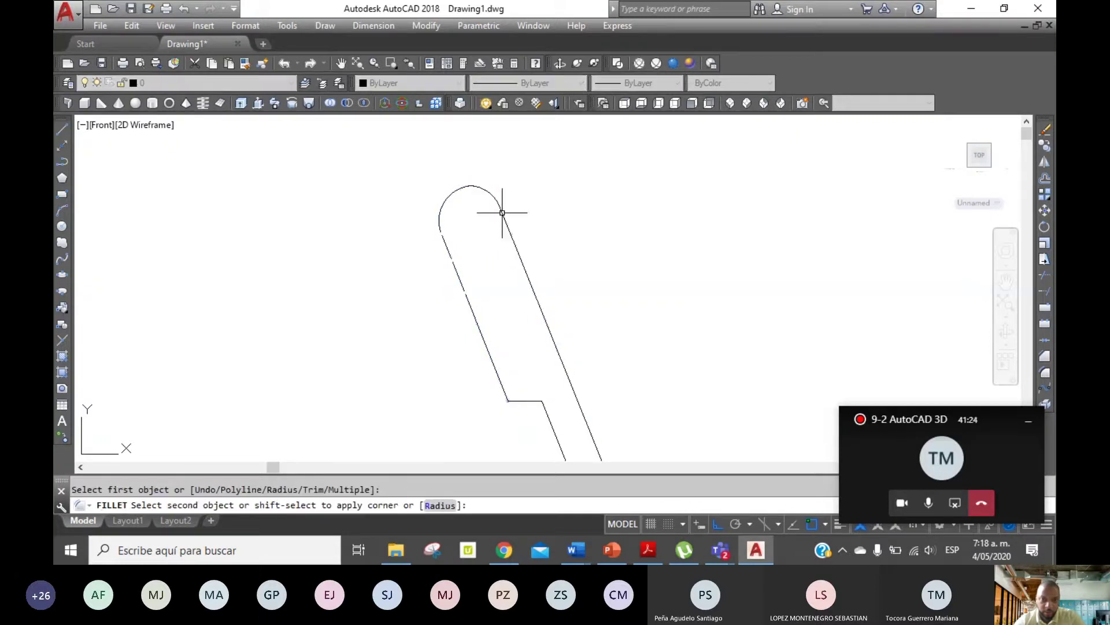
right_click(574, 220)
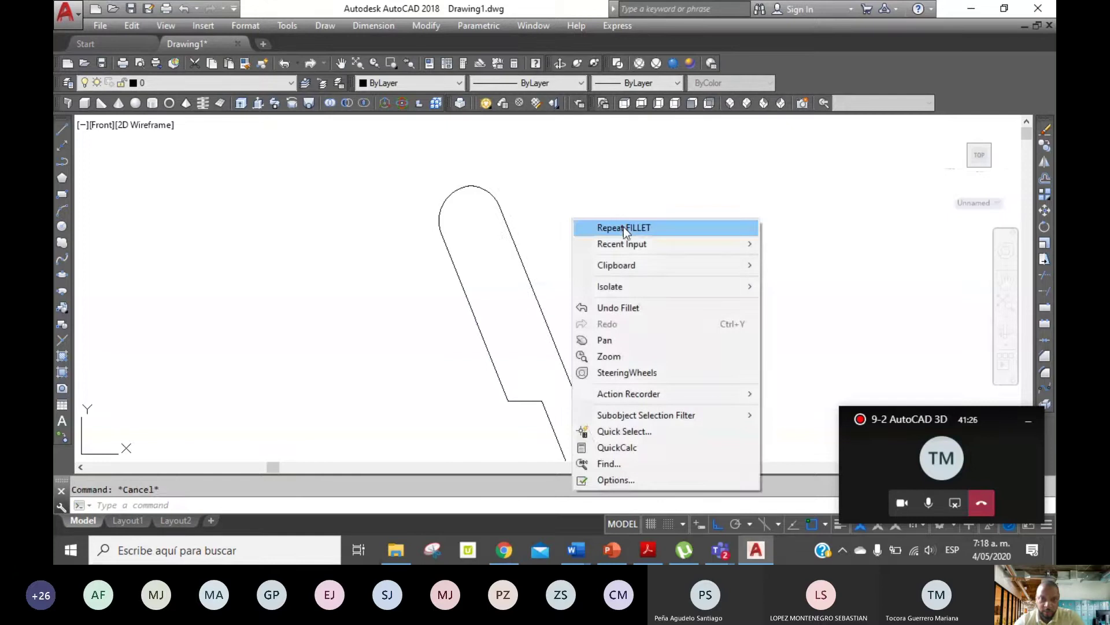
left_click(623, 226)
left_click(501, 389)
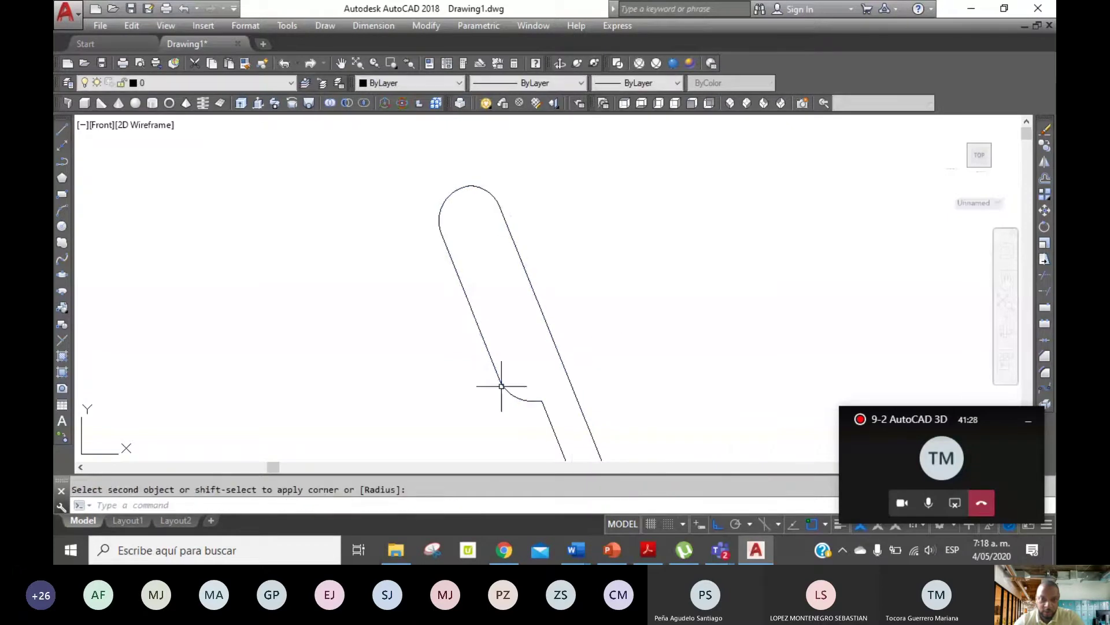
right_click(681, 264)
left_click(724, 275)
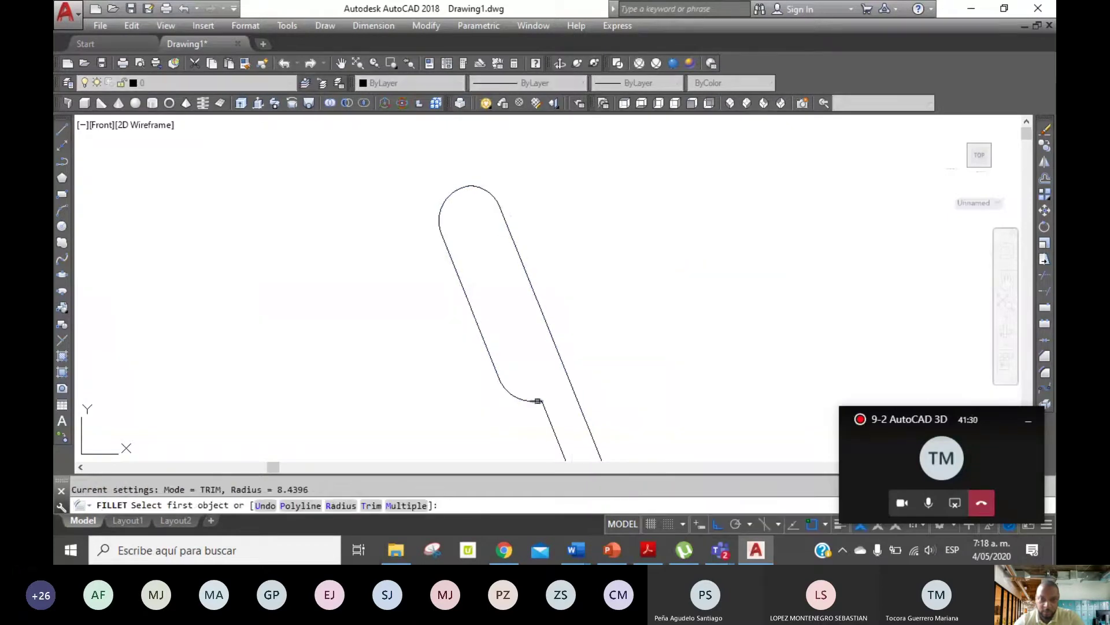
left_click(535, 400)
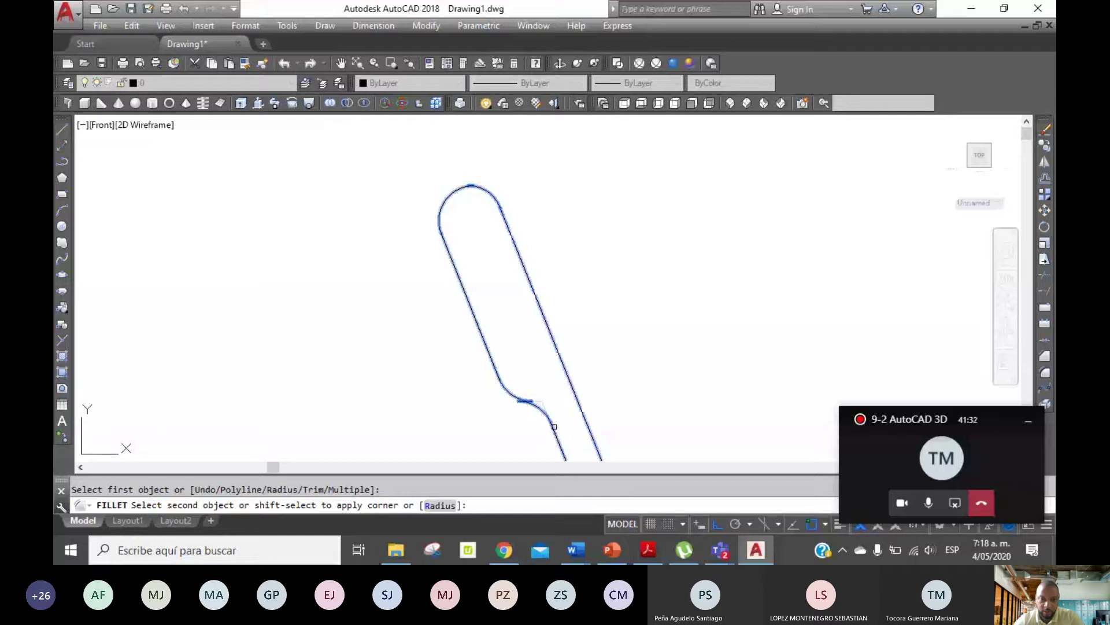
key("Escape")
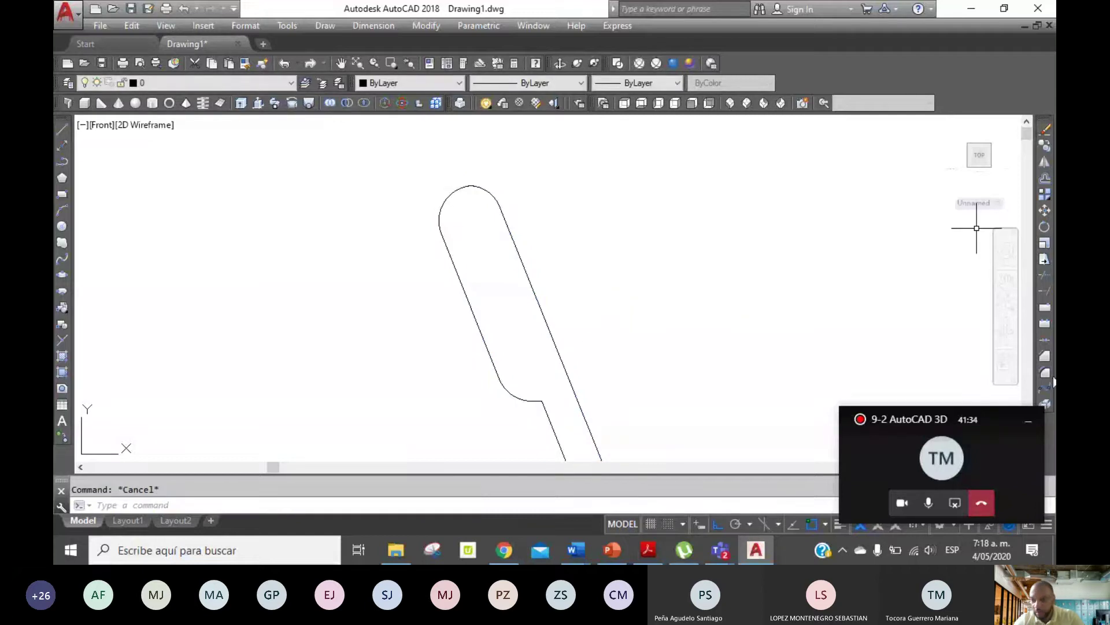
Set a new small two-point fillet radius and round the inner foot corner.
left_click(1045, 374)
left_click(341, 505)
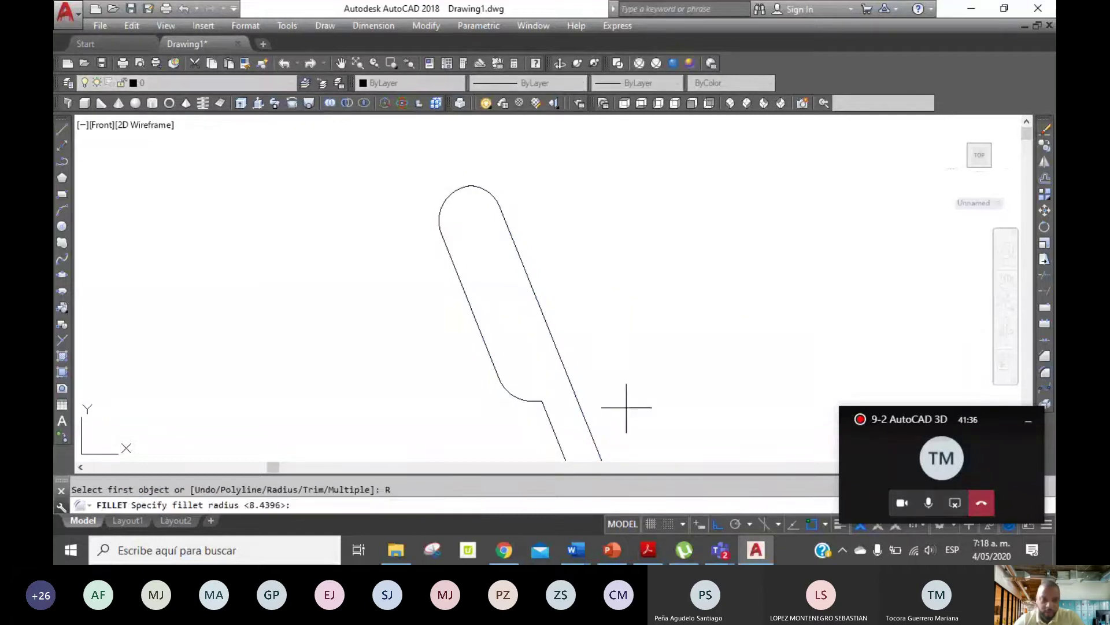
left_click(537, 400)
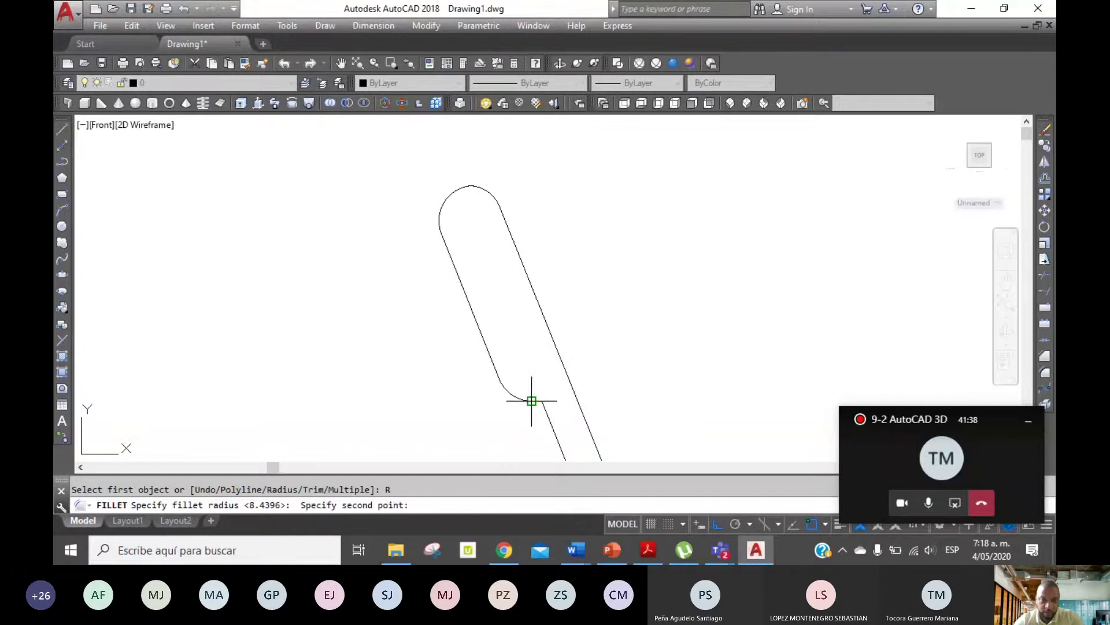
left_click(532, 402)
left_click(543, 399)
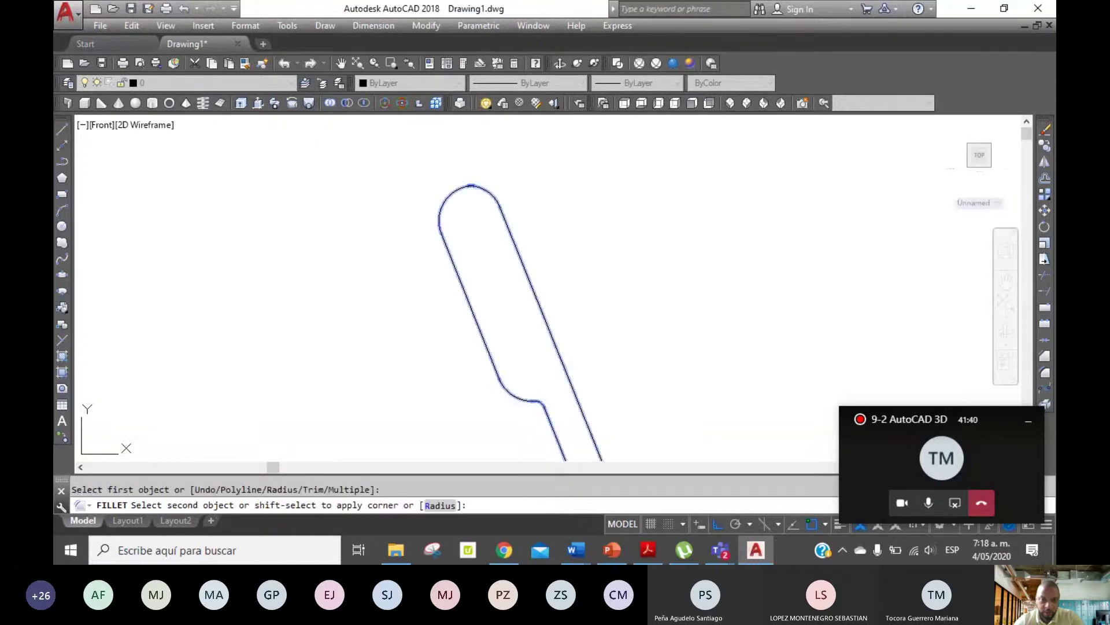
key("Escape")
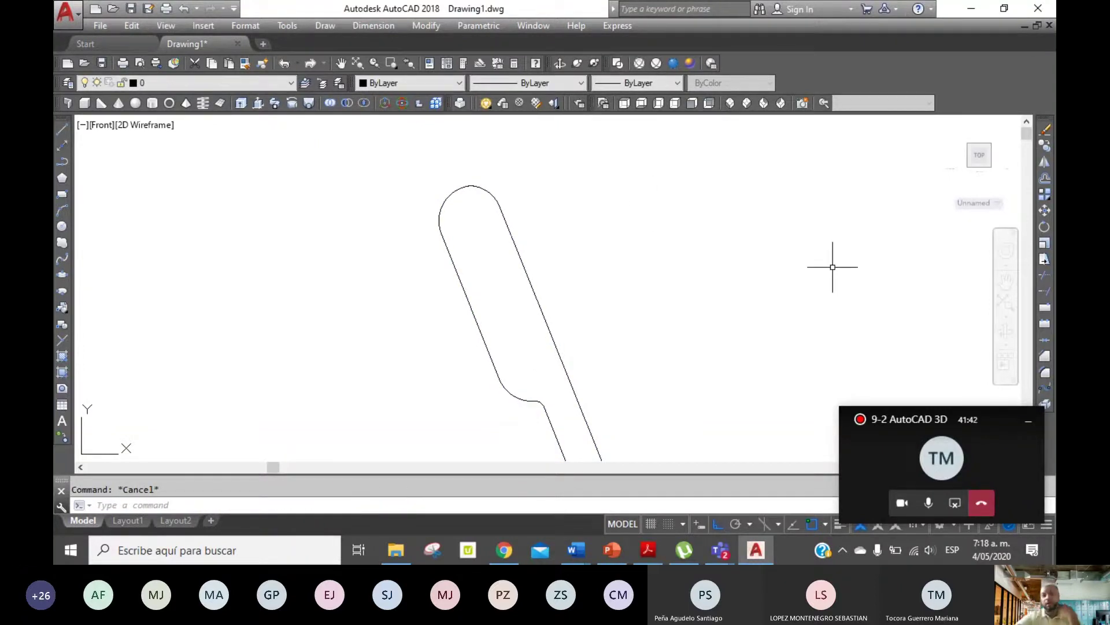
Zoom out, erase the extra curve at the foot, and draw a line from its endpoint.
left_click(403, 65)
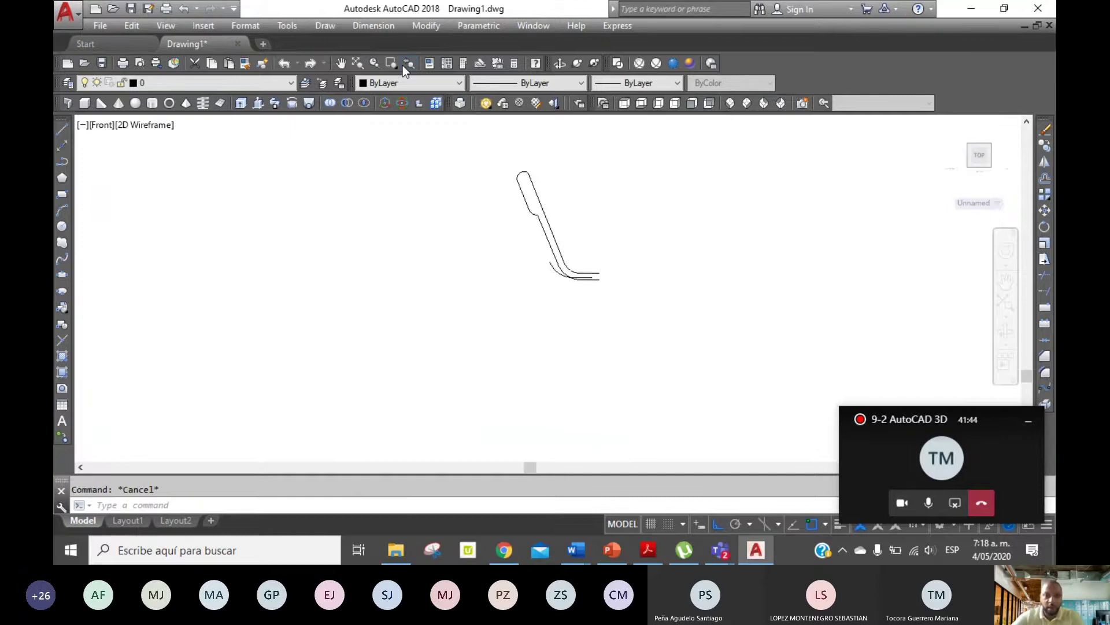
left_click(558, 267)
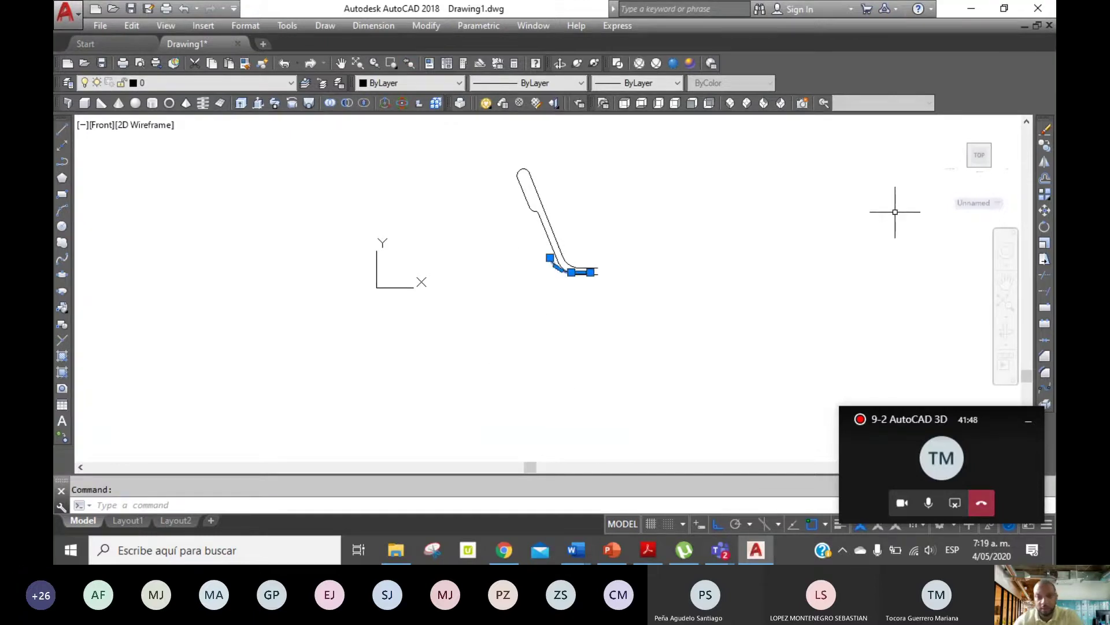
key("Delete")
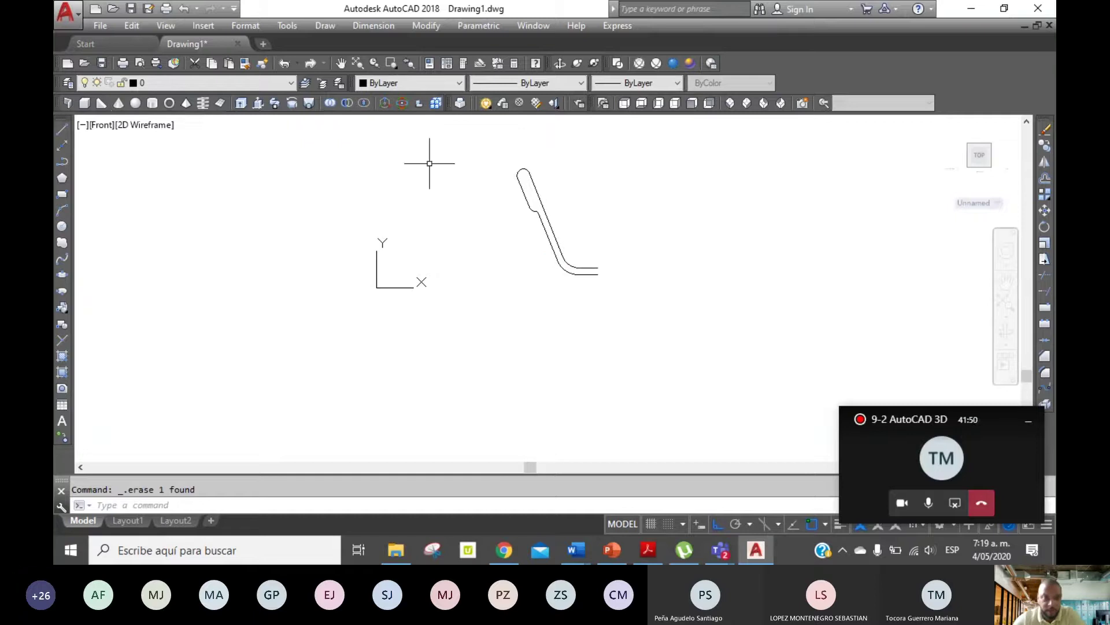
left_click(59, 132)
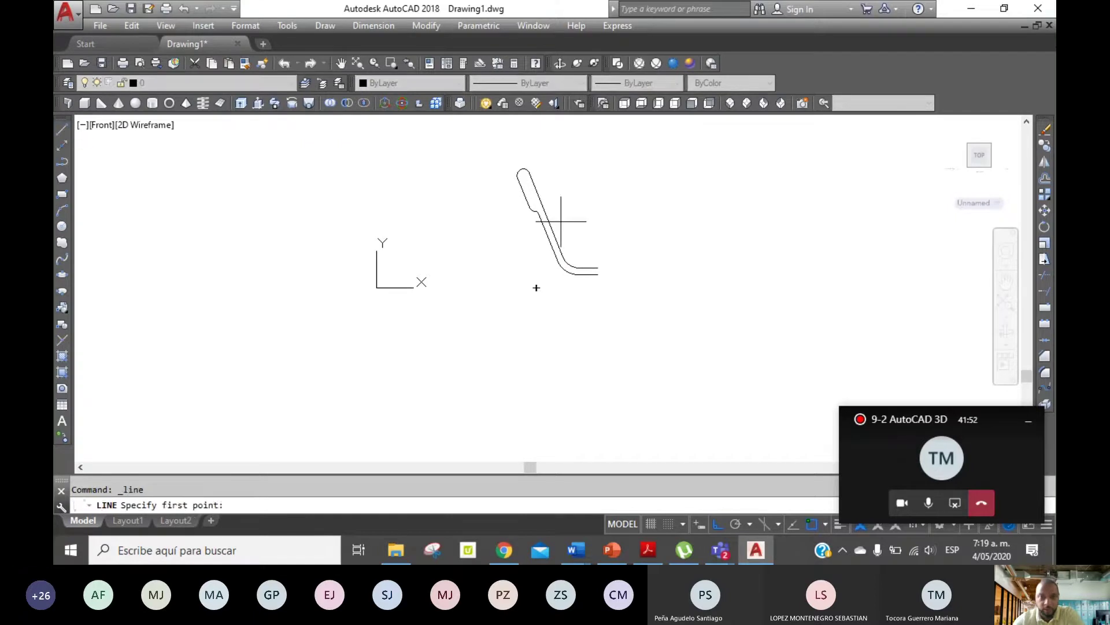
left_click(598, 273)
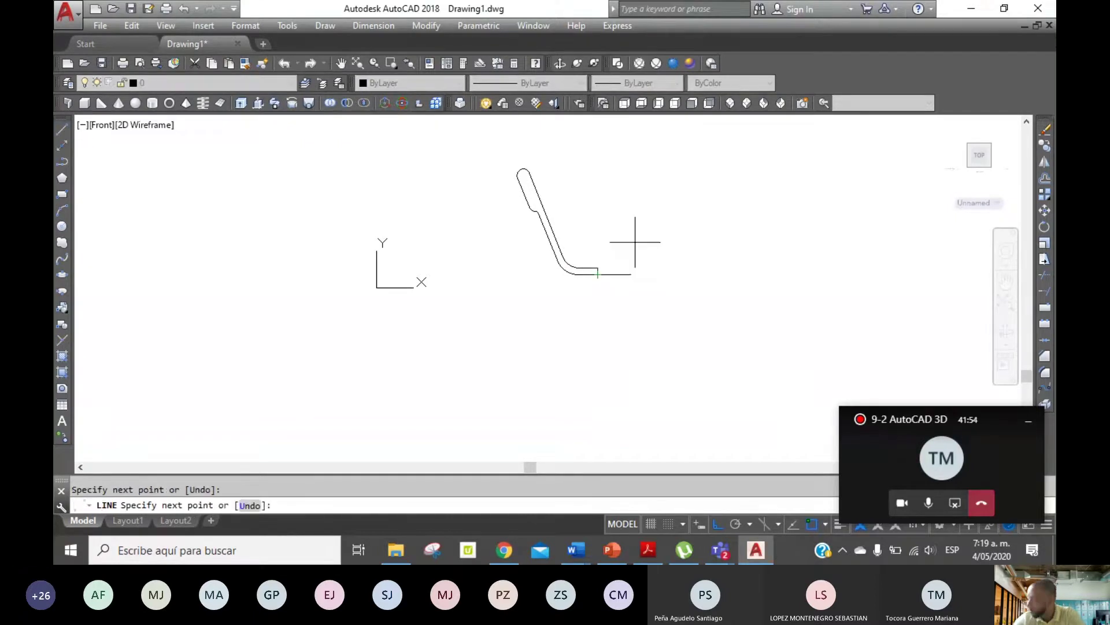
right_click(660, 205)
left_click(729, 214)
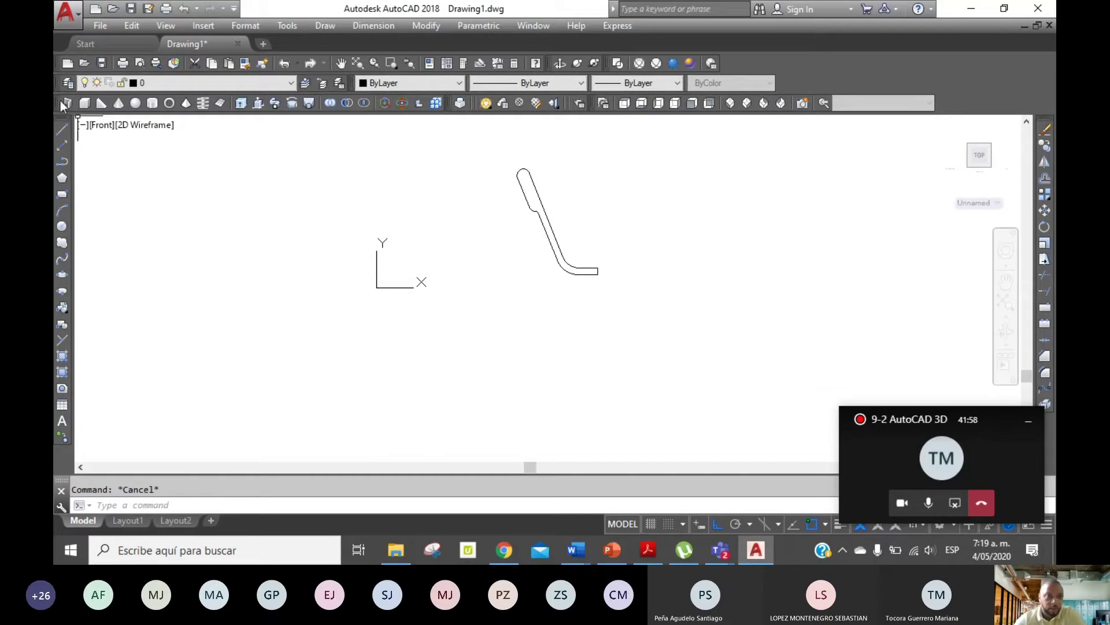
left_click(64, 129)
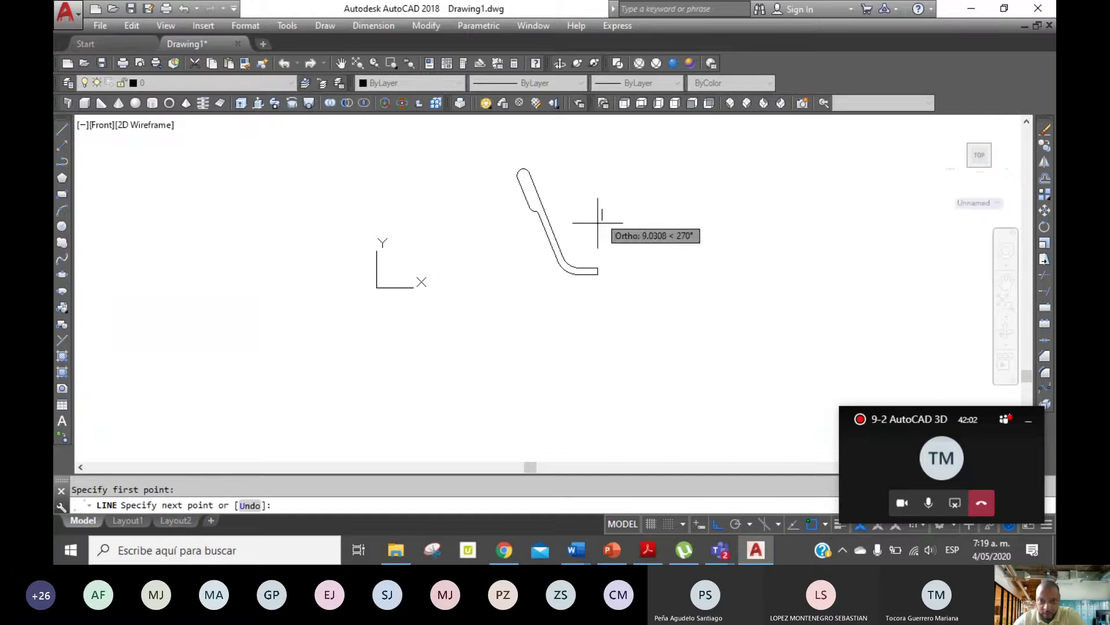
Draw a horizontal line across the leg and a vertical line down past the foot.
left_click(602, 209)
left_click(386, 209)
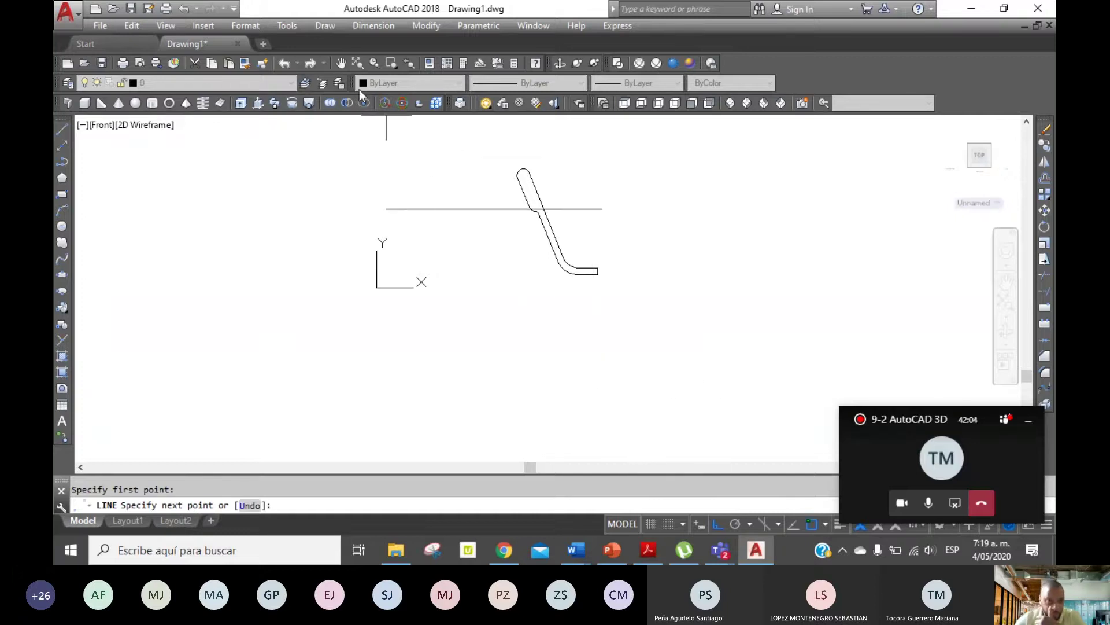
left_click(342, 64)
left_click_drag(636, 397, 639, 278)
right_click(629, 276)
left_click(660, 282)
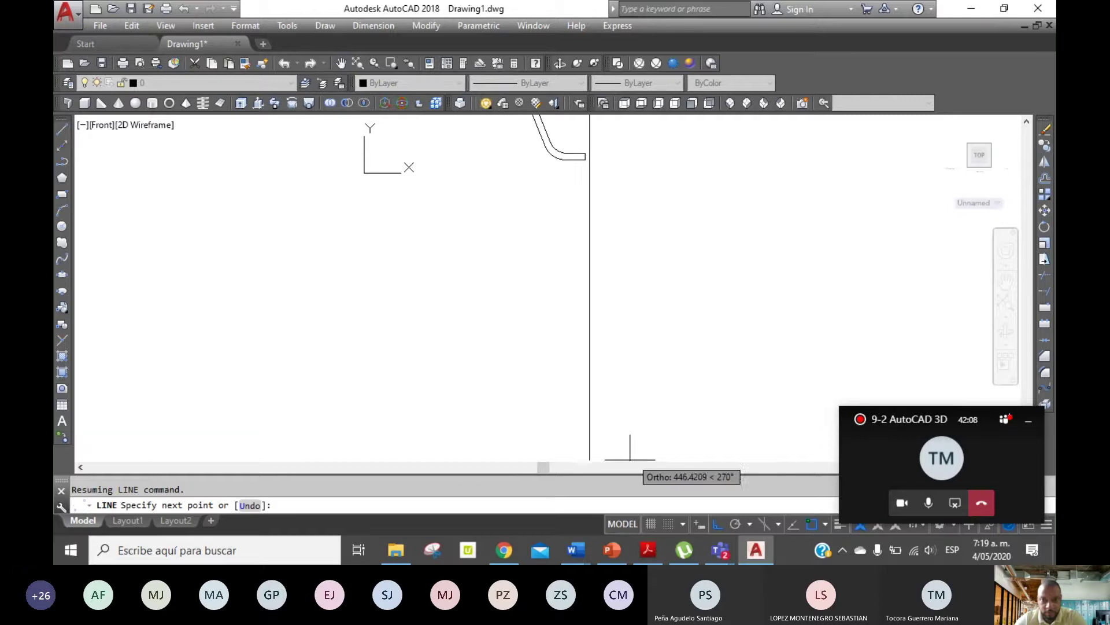
left_click(611, 425)
key("Return")
mouse_move(980, 155)
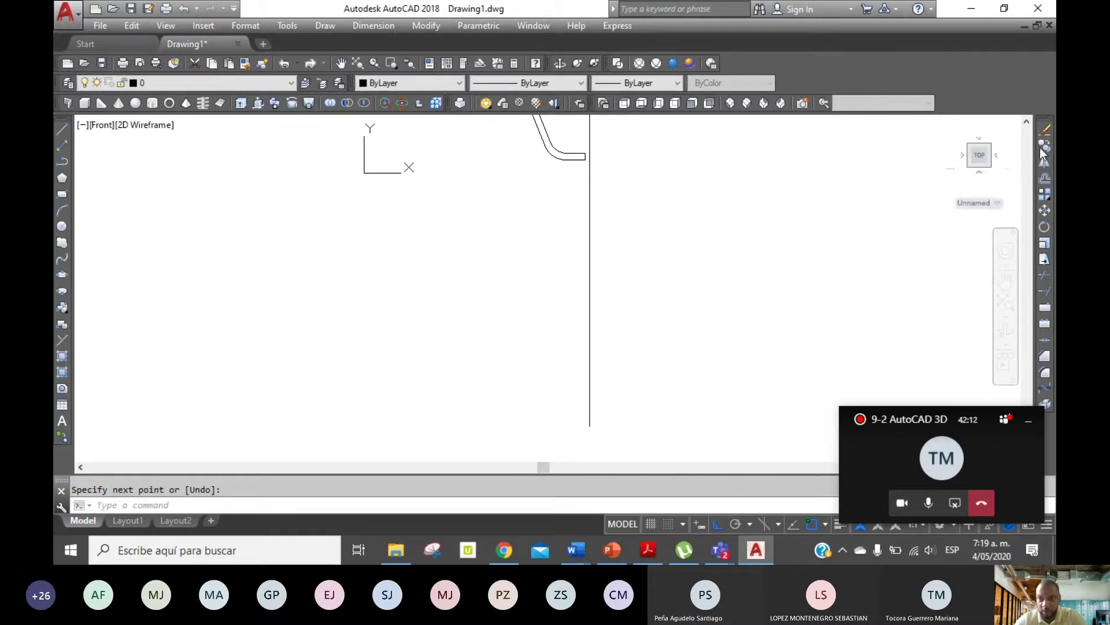
Select the foot outline for copying, then cancel the copy.
left_click(1044, 147)
left_click(587, 174)
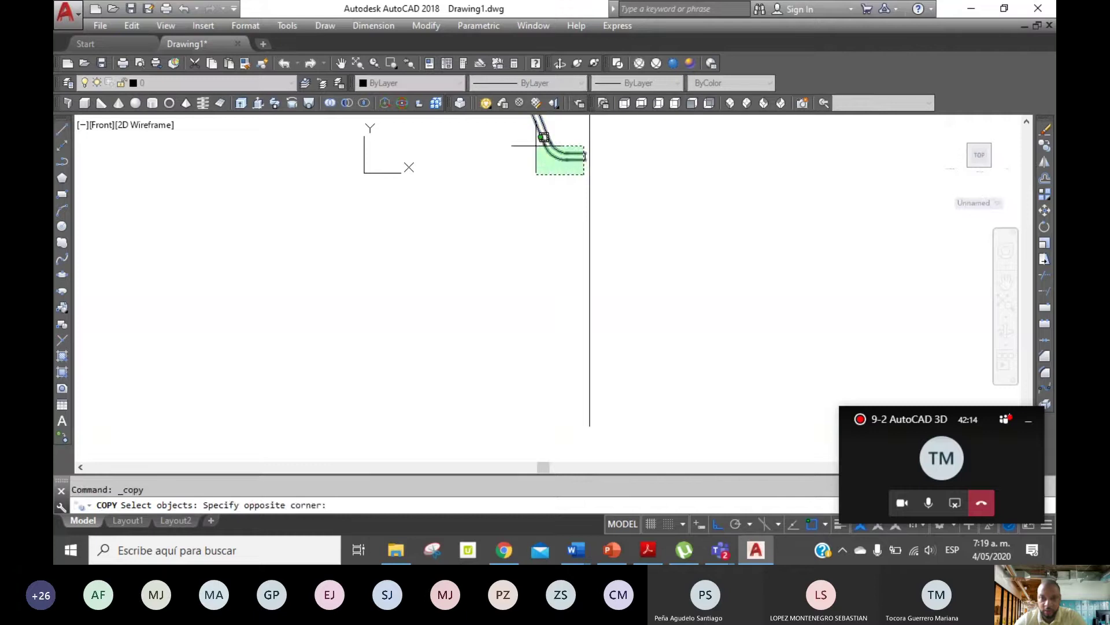
left_click(528, 133)
left_click(569, 140)
left_click(596, 161)
right_click(672, 168)
right_click(671, 169)
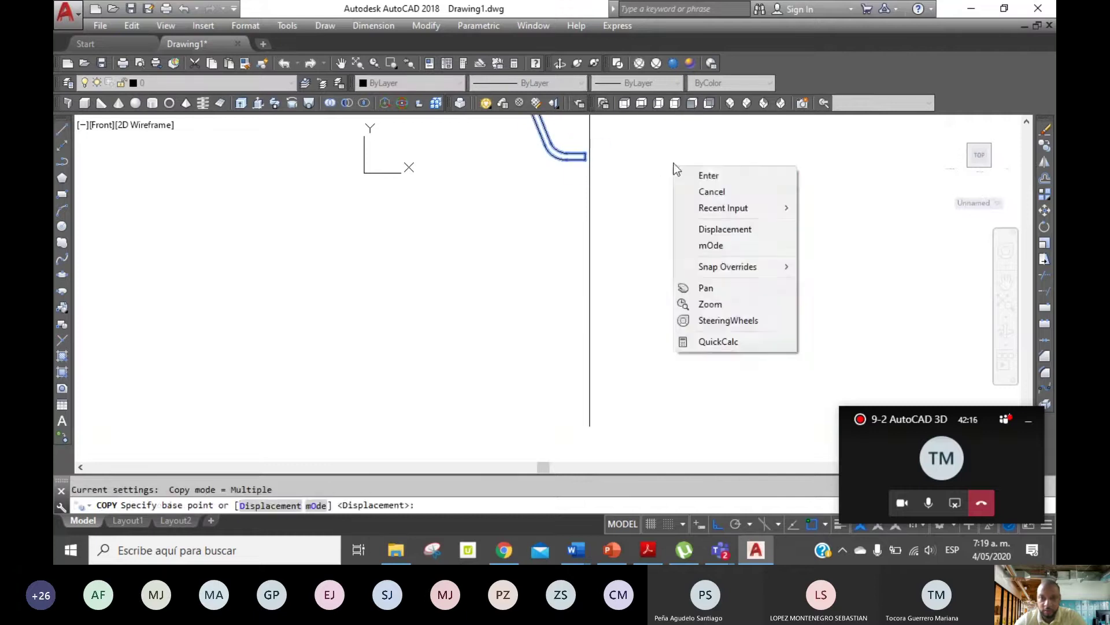
left_click(702, 174)
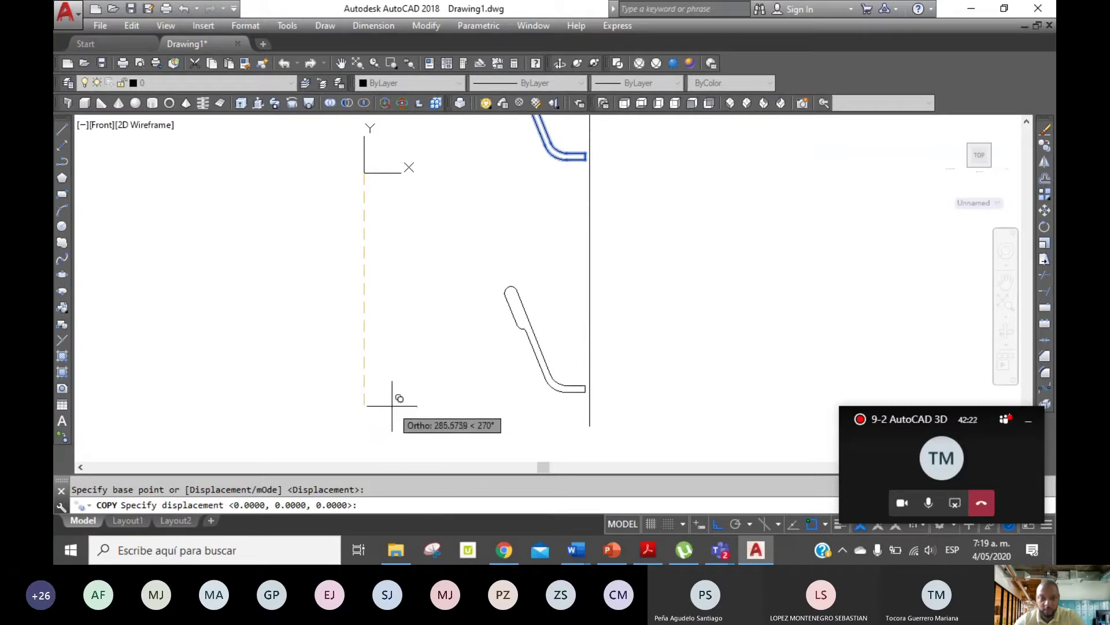
key("Escape")
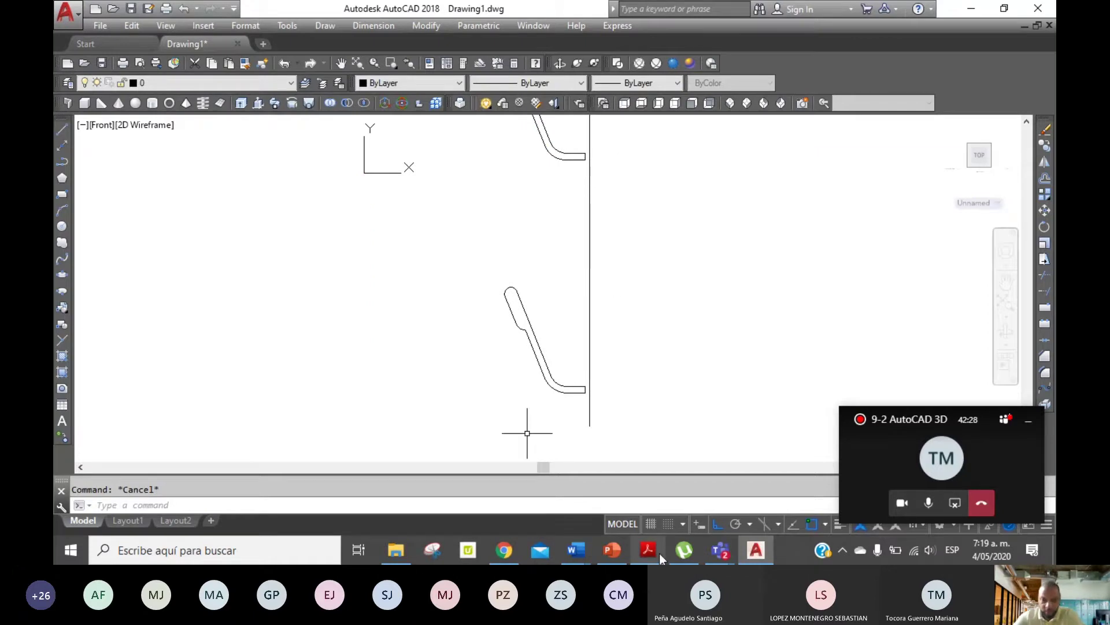
mouse_move(573, 550)
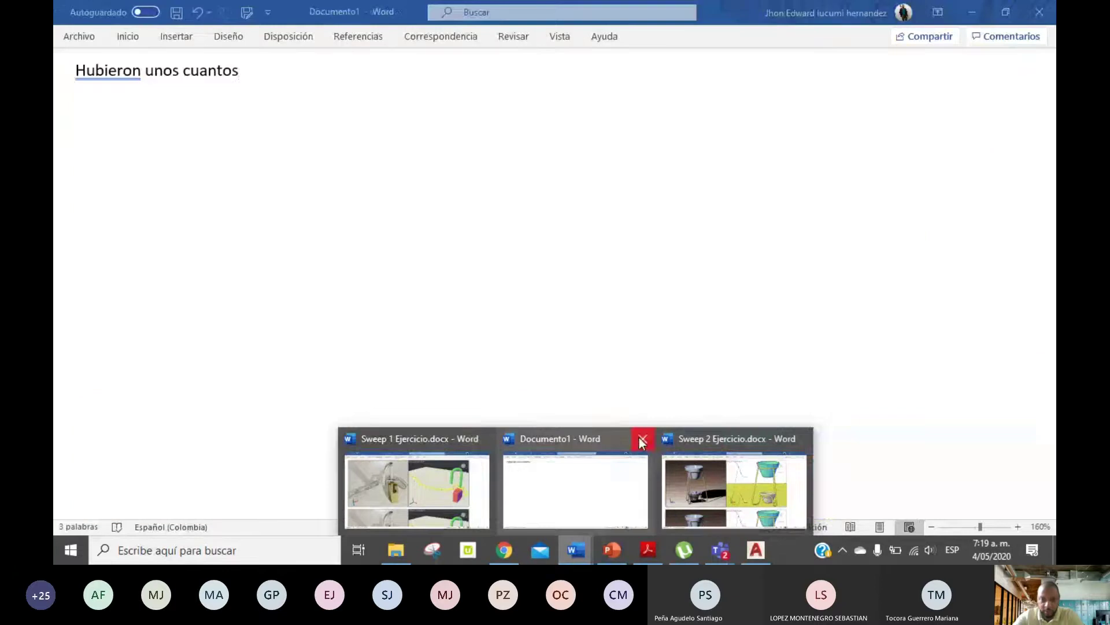
Close the scratch Word document without saving and close Sweep 1 Ejercicio.
left_click(542, 467)
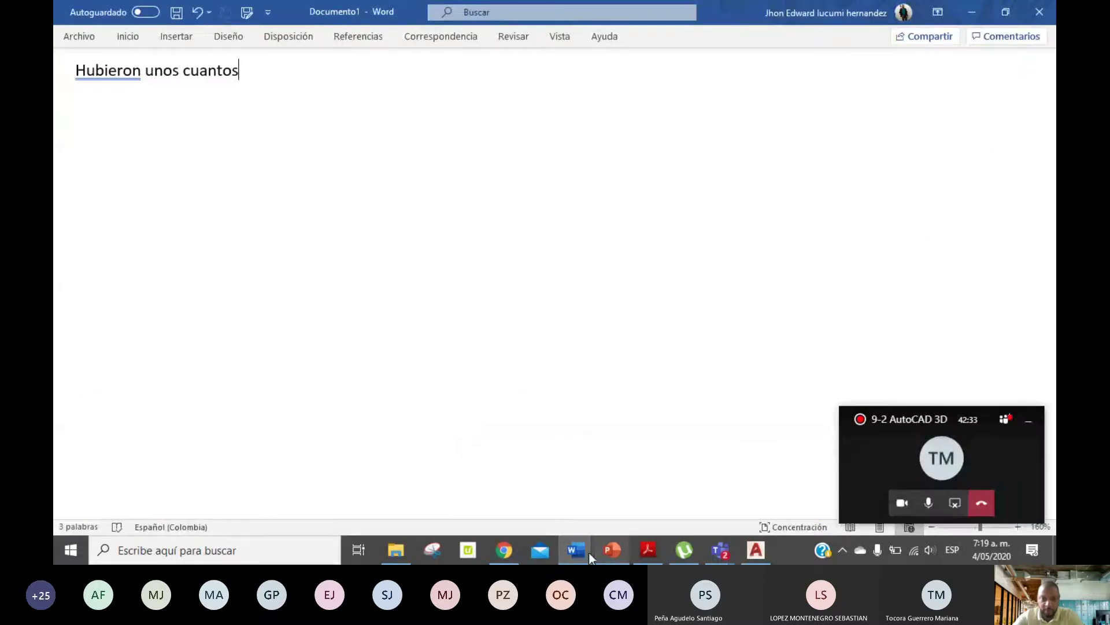
key("ctrl+w")
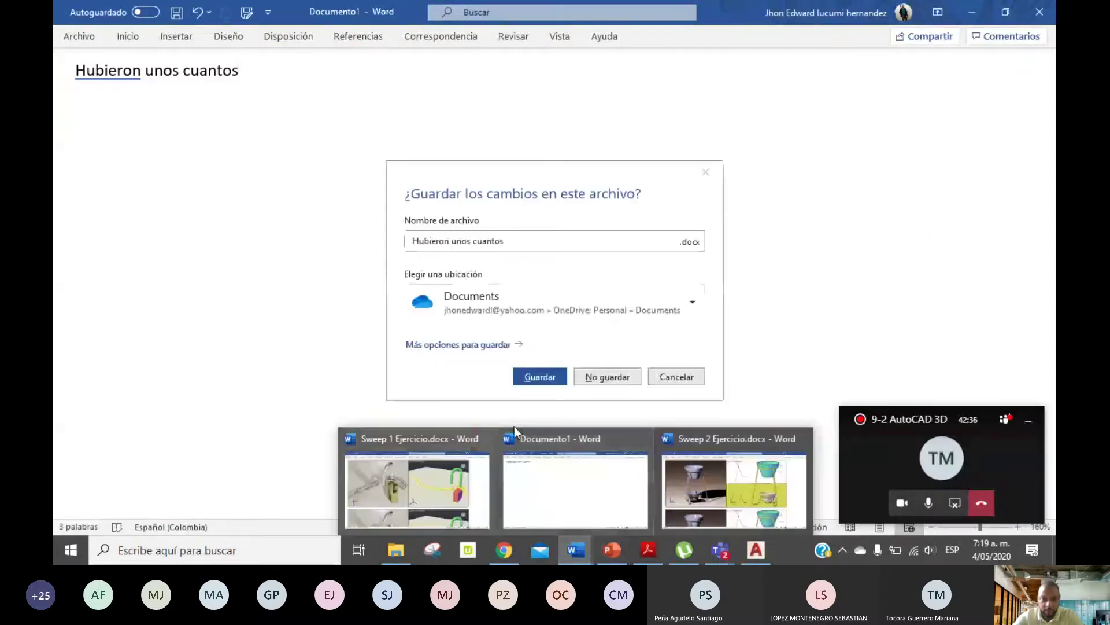
left_click(607, 376)
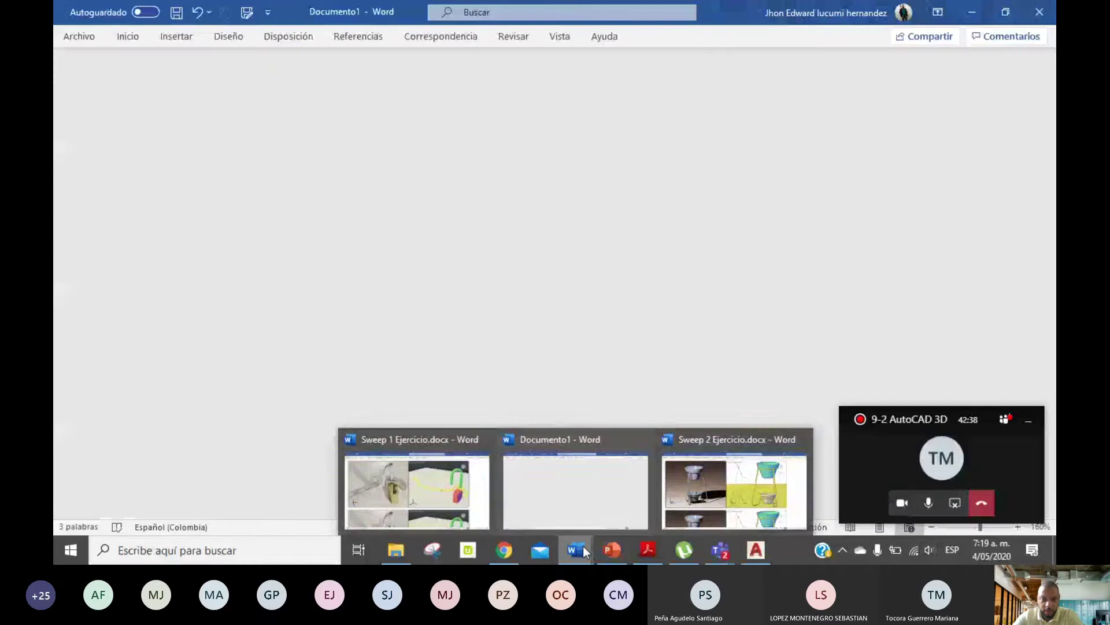
mouse_move(495, 479)
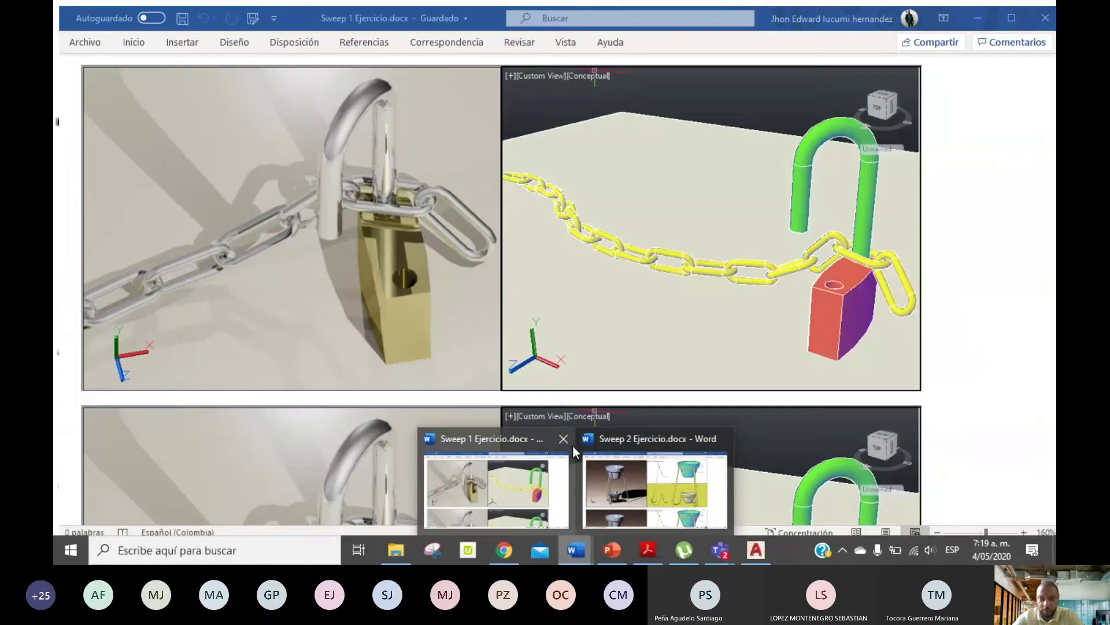
left_click(636, 463)
Admit both waiting participants to the Teams meeting and return to AutoCAD.
left_click(694, 454)
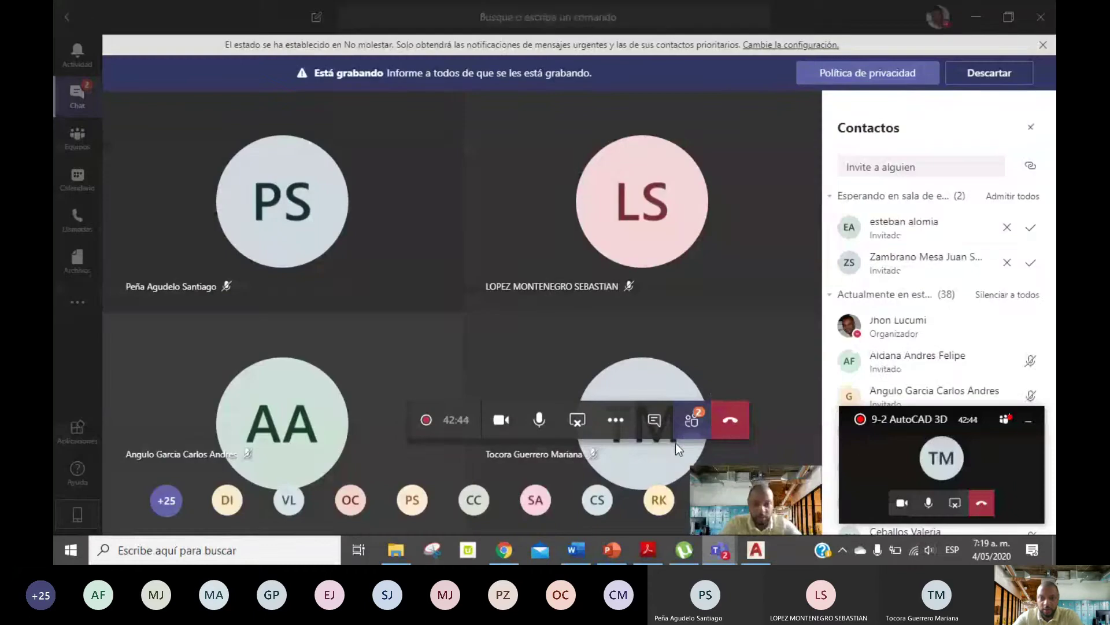
left_click(1028, 264)
left_click(1029, 231)
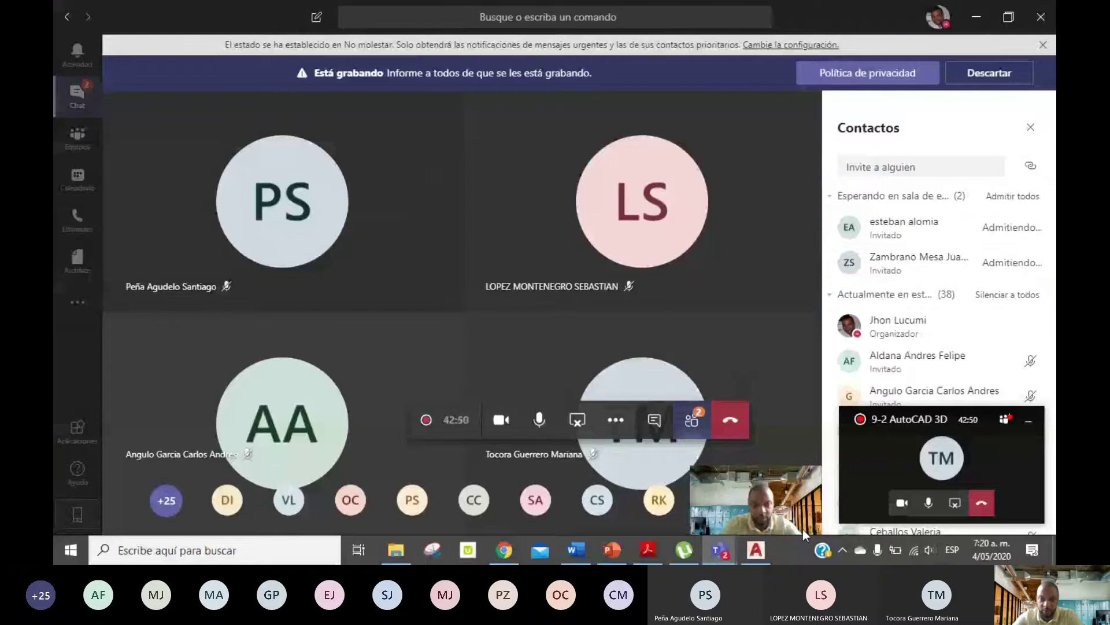
left_click(756, 552)
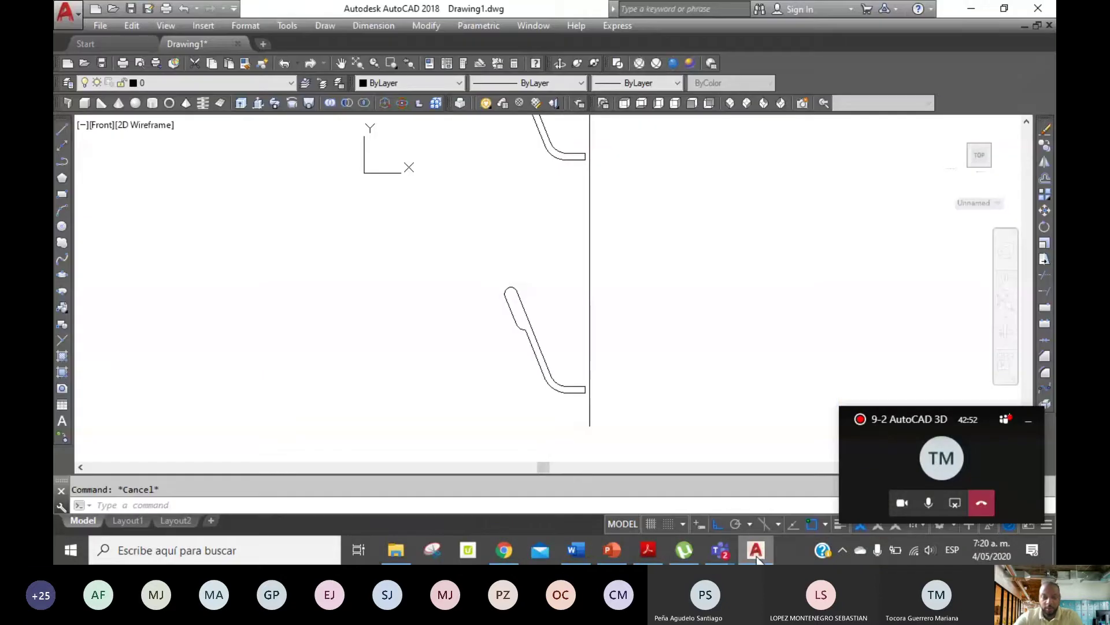
left_click(578, 550)
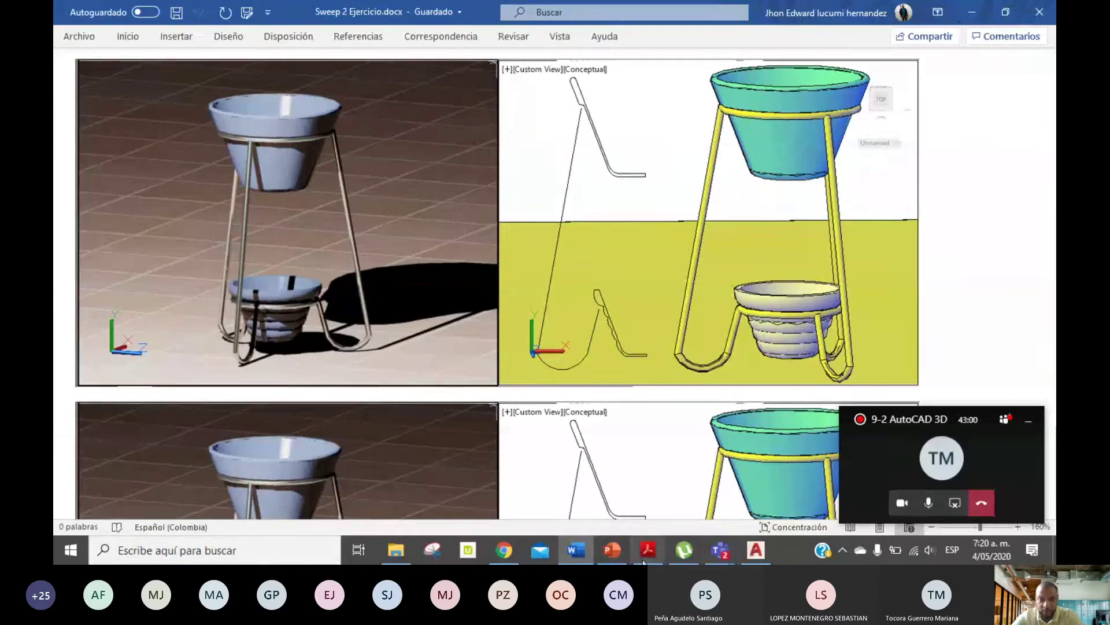
left_click(758, 550)
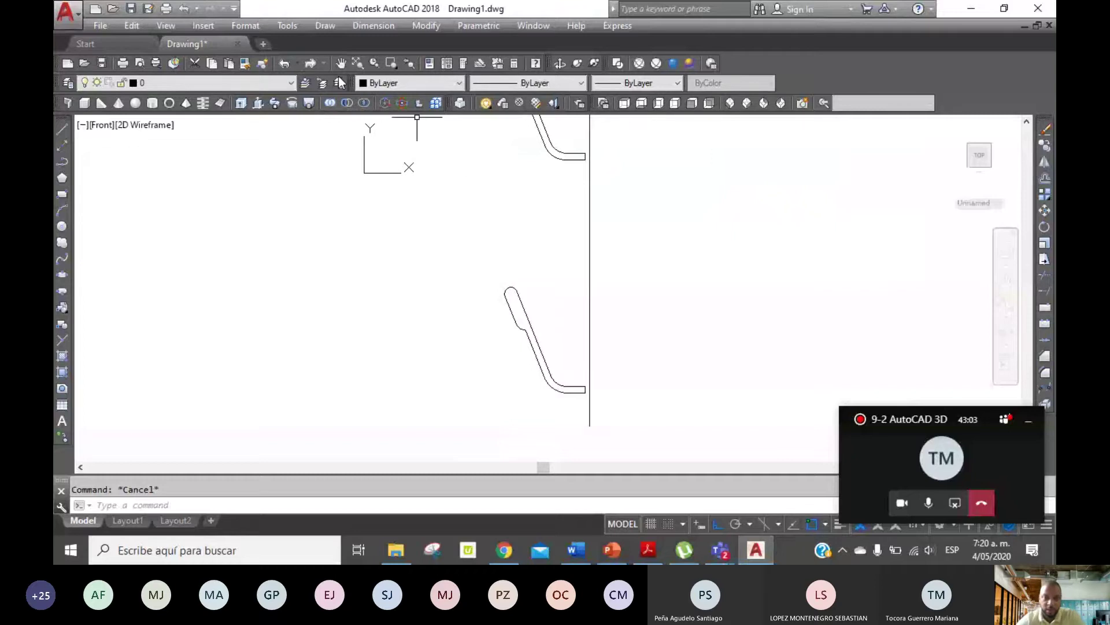
left_click(374, 63)
left_click(494, 272)
Scale the framed leg profile by 0.8 about the foot's lower-right endpoint.
left_click(670, 434)
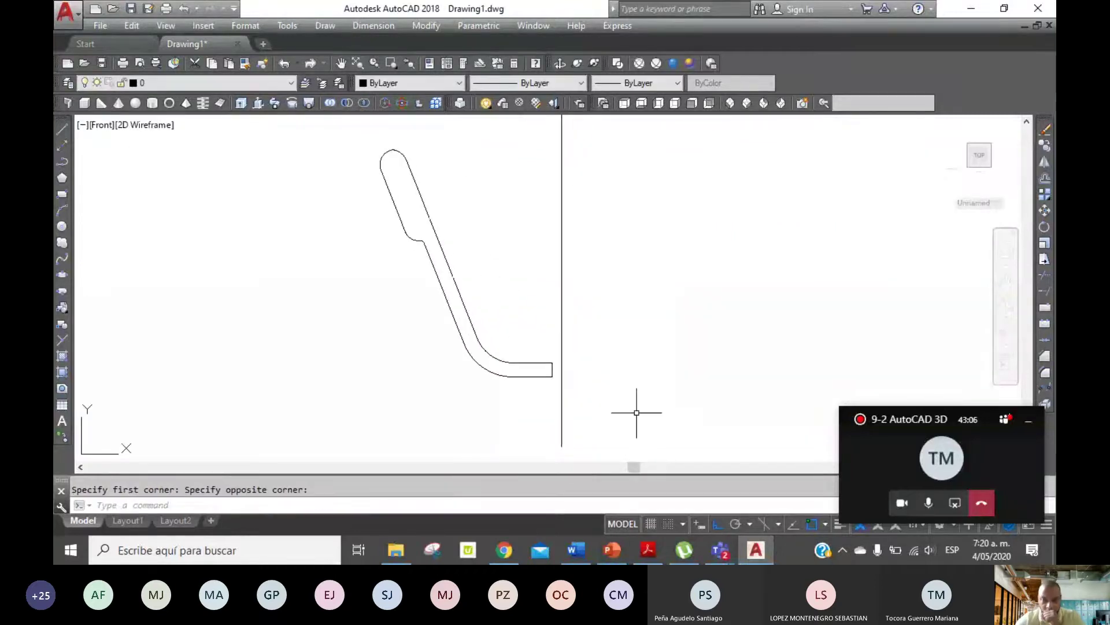
left_click(1045, 259)
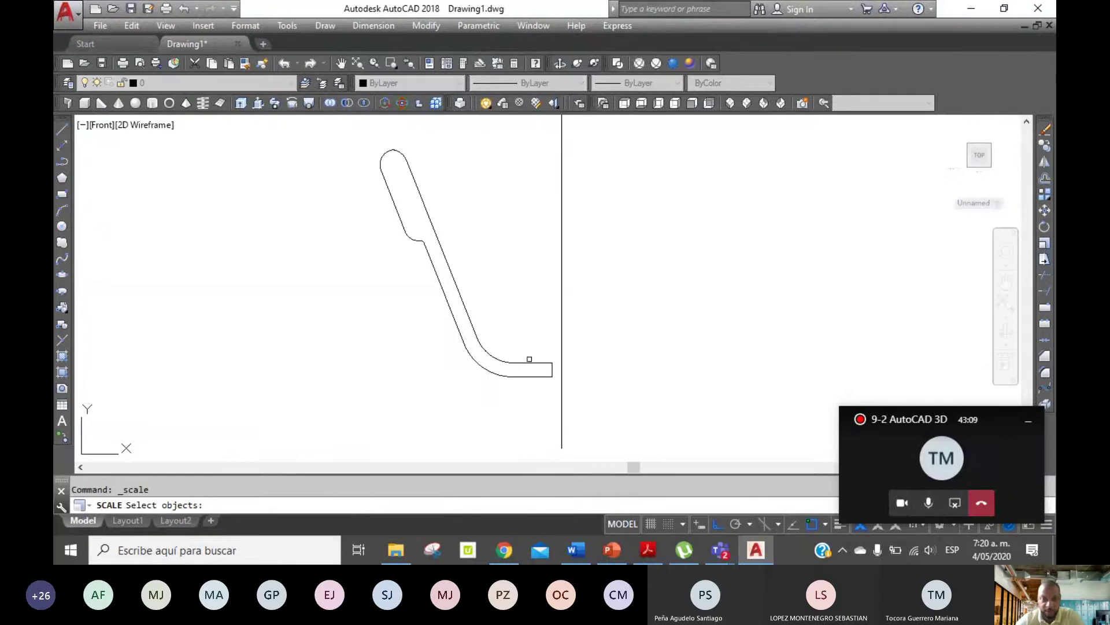
left_click(557, 386)
left_click(301, 116)
key("Return")
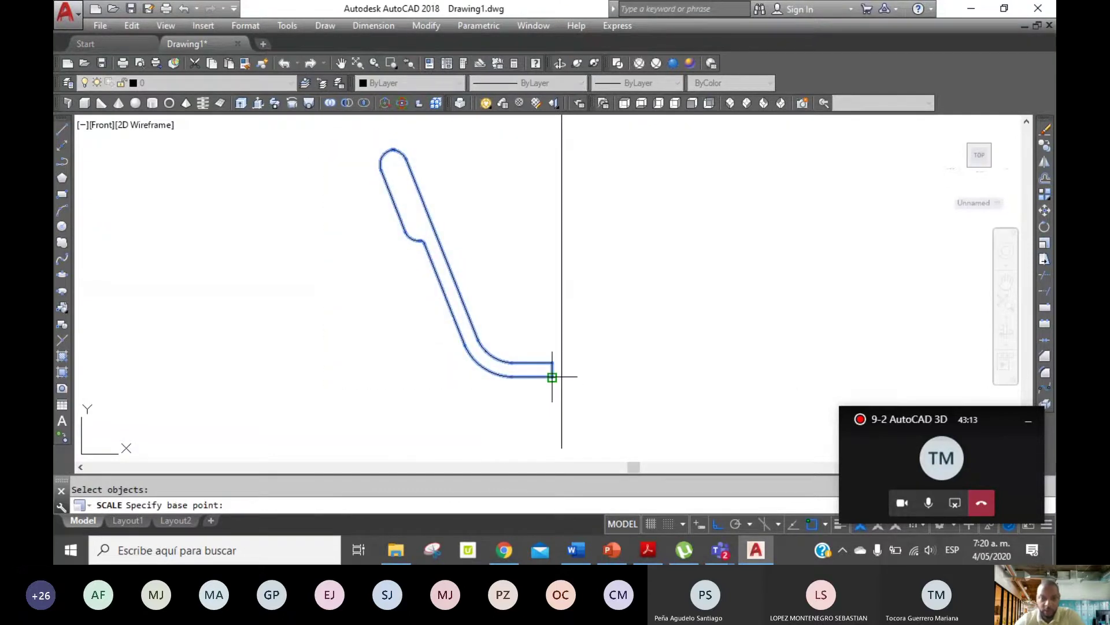
left_click(553, 377)
type(".")
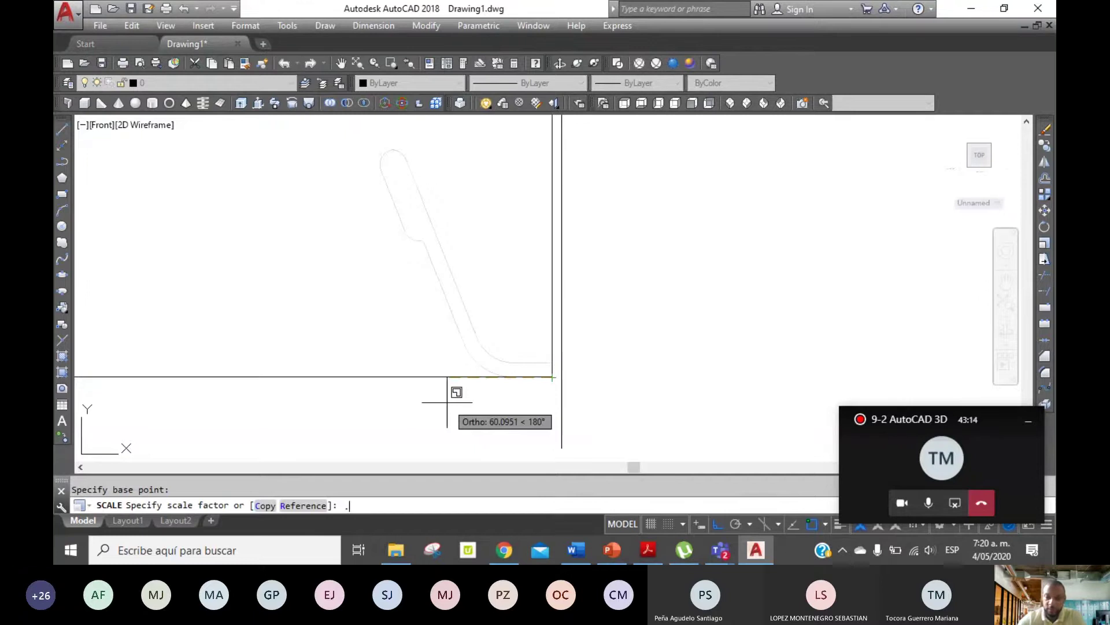
type("8")
key("Return")
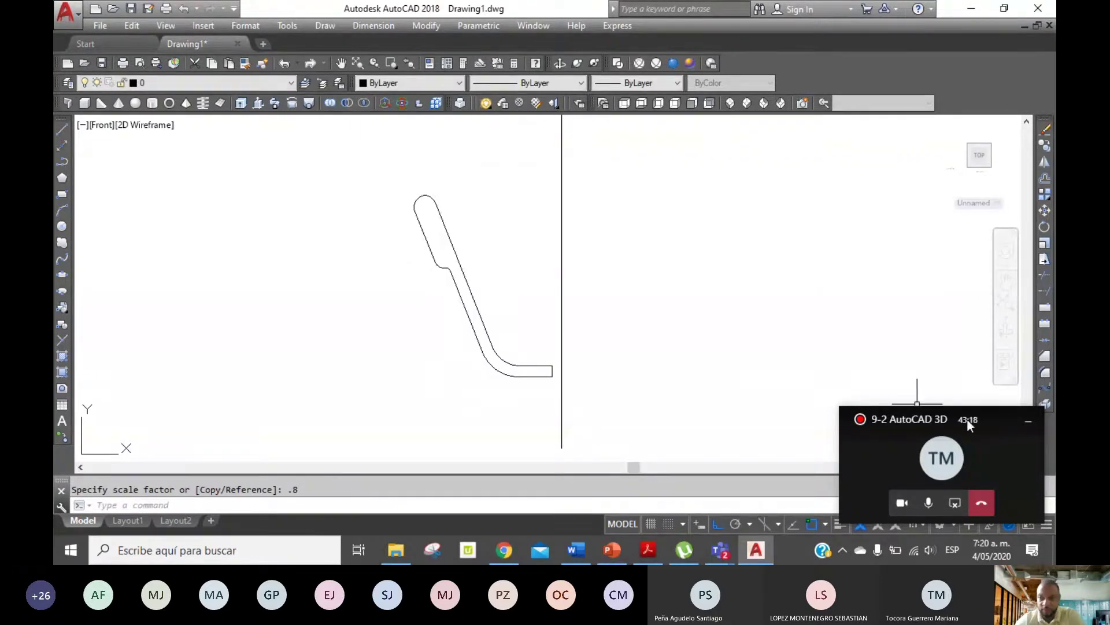
left_click(1047, 402)
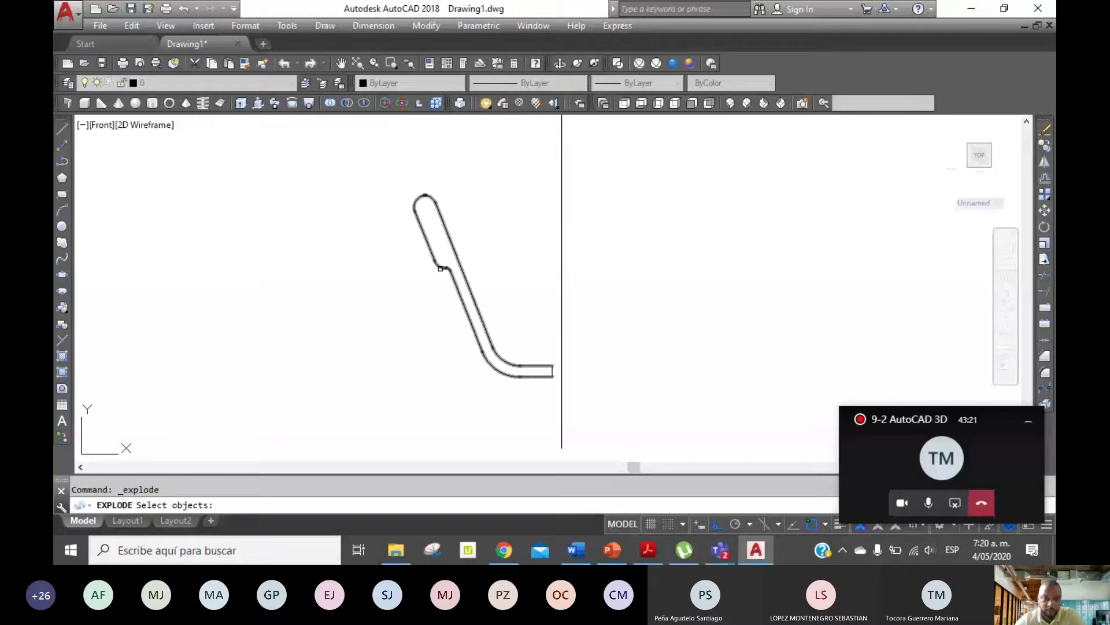
Explode the scaled leg profile into separate edges.
left_click(440, 268)
key("Return")
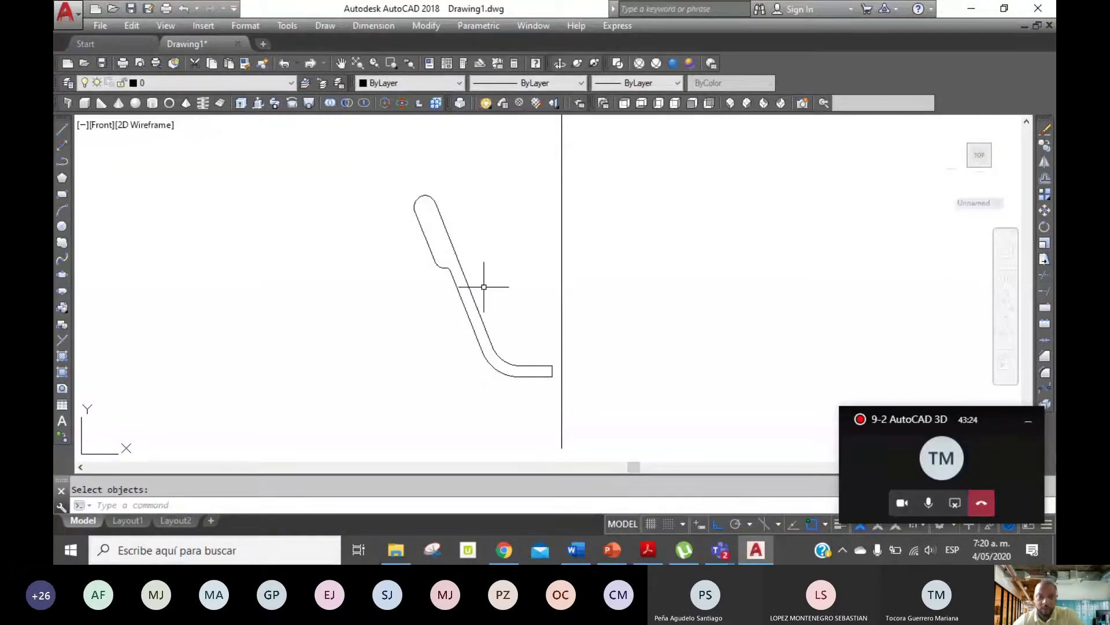
key("Escape")
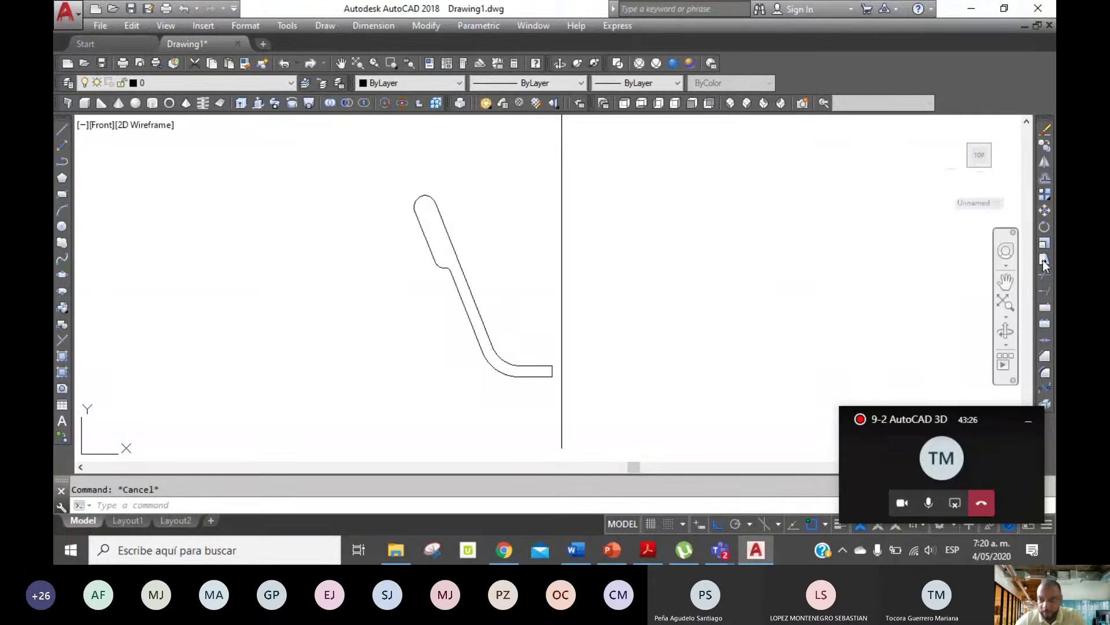
Attempt to stretch the upper edges to remove the step, then cancel the stretch.
left_click(1044, 262)
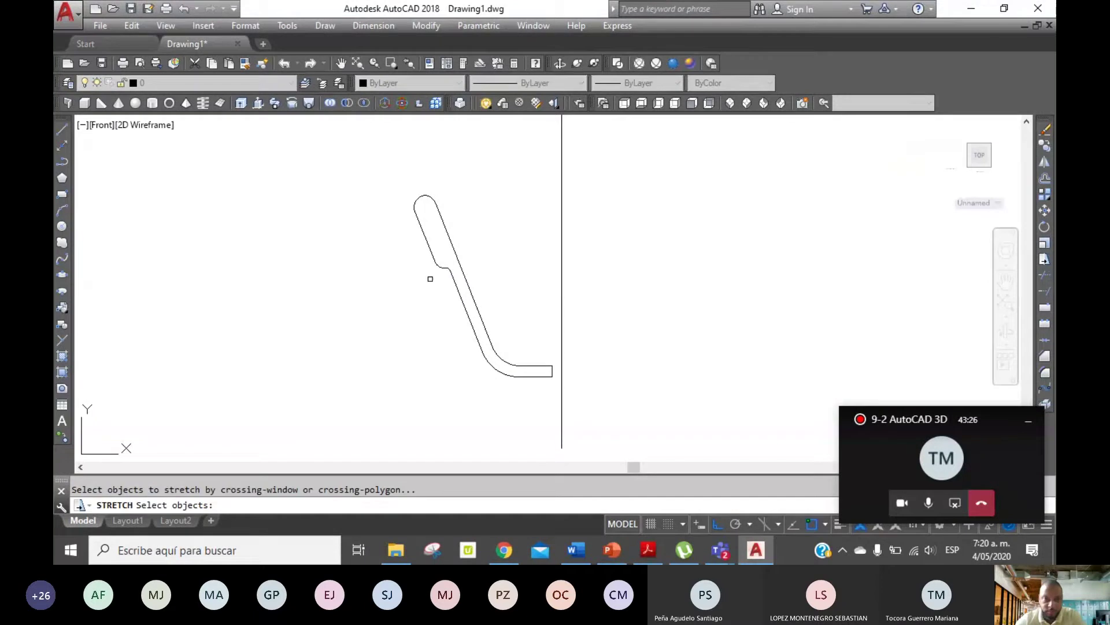
left_click(464, 288)
left_click(409, 254)
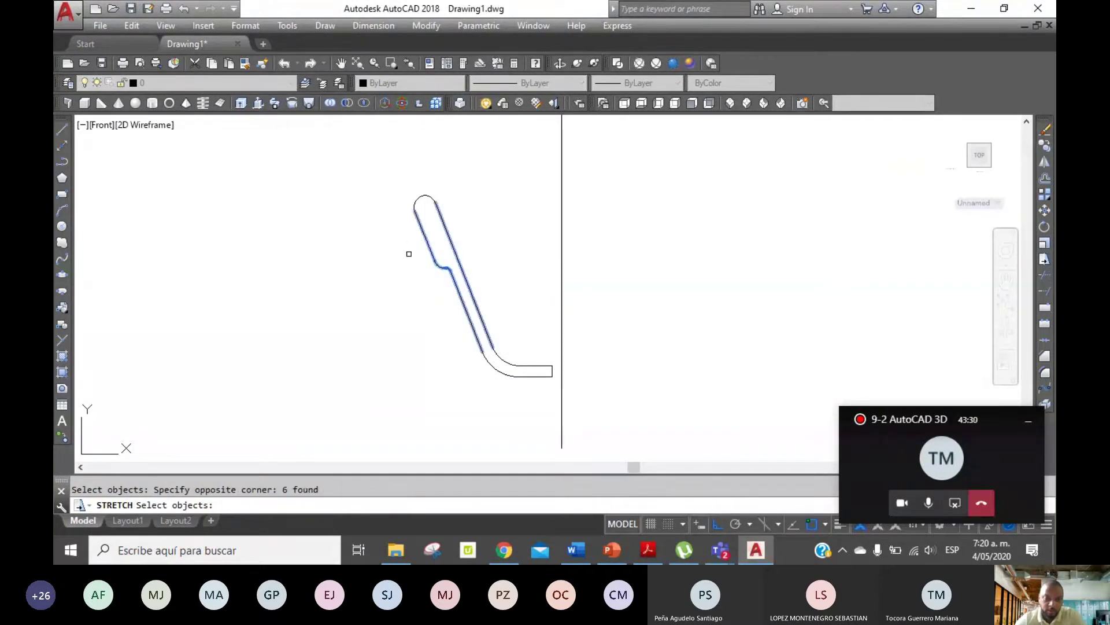
type("r")
key("Return")
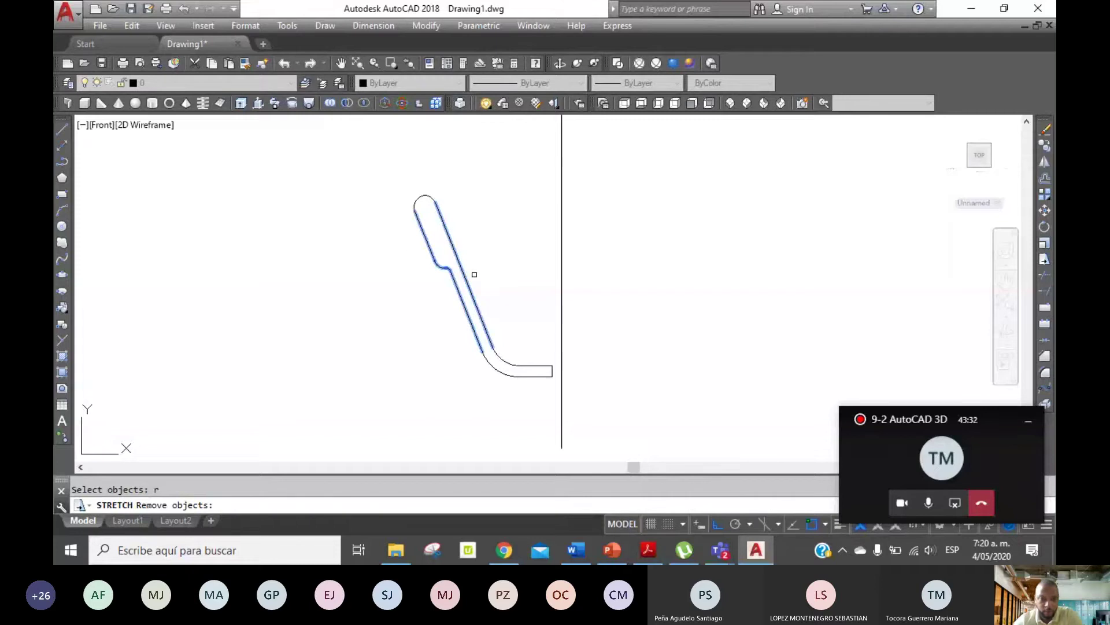
left_click(463, 273)
key("Return")
left_click(466, 311)
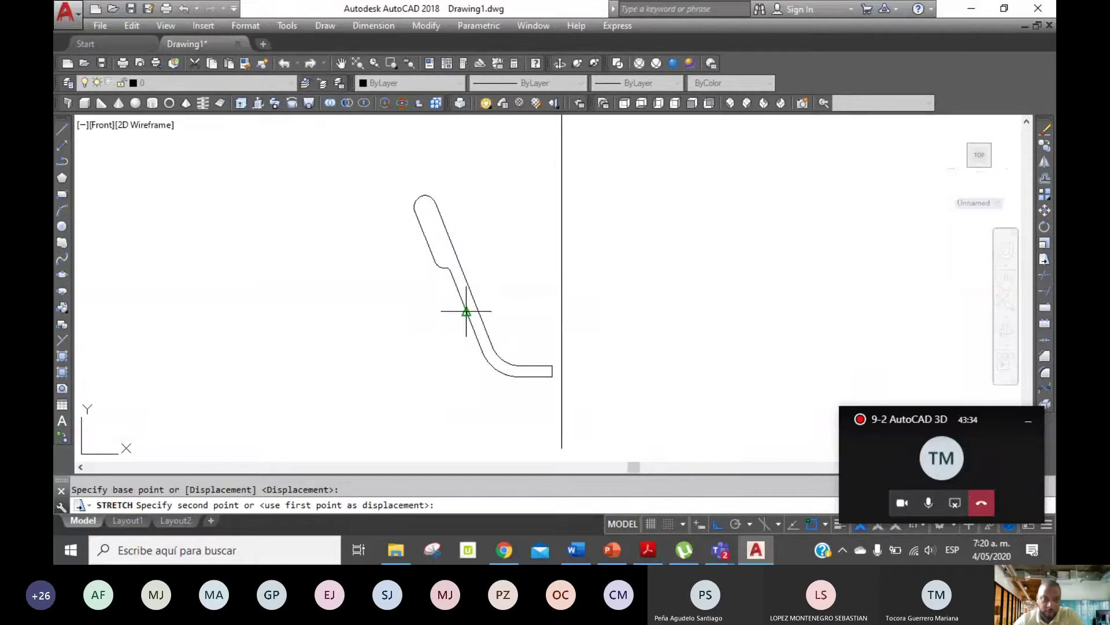
left_click(449, 273)
key("Escape")
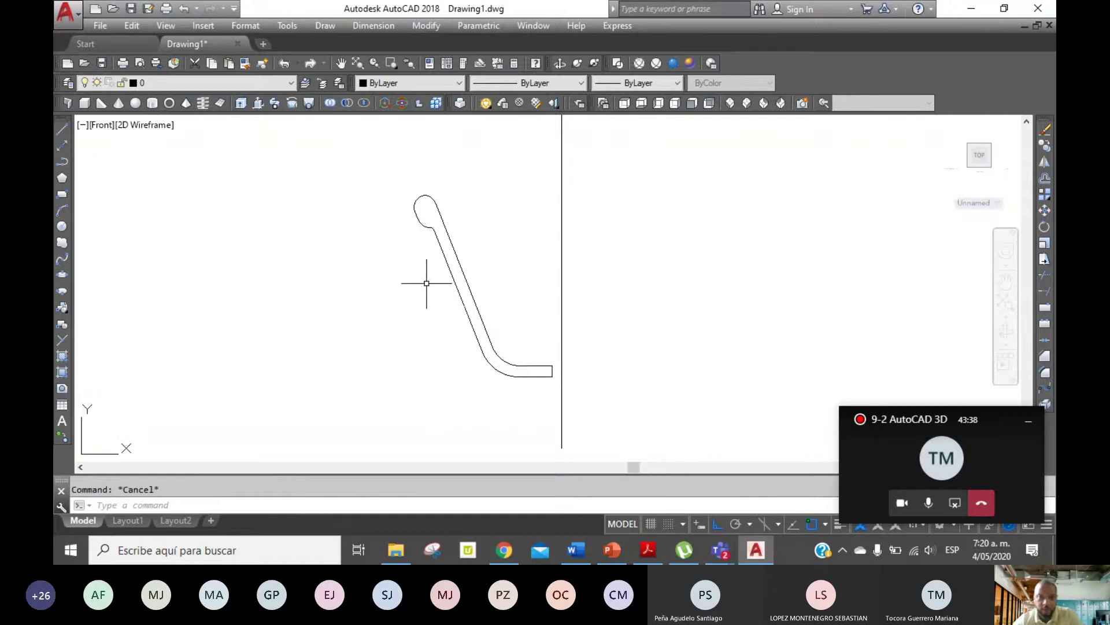
left_click(387, 64)
left_click(371, 205)
Draw an arc from the rounded top curve's end, snapping its end Nearest onto the slanted edge.
left_click(523, 378)
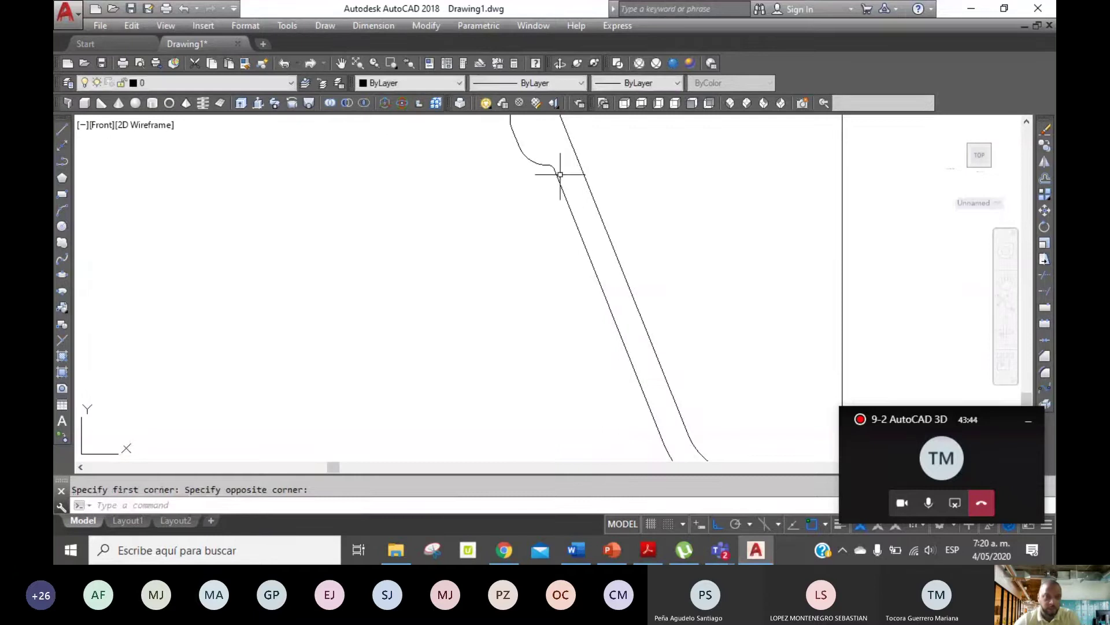
left_click(65, 214)
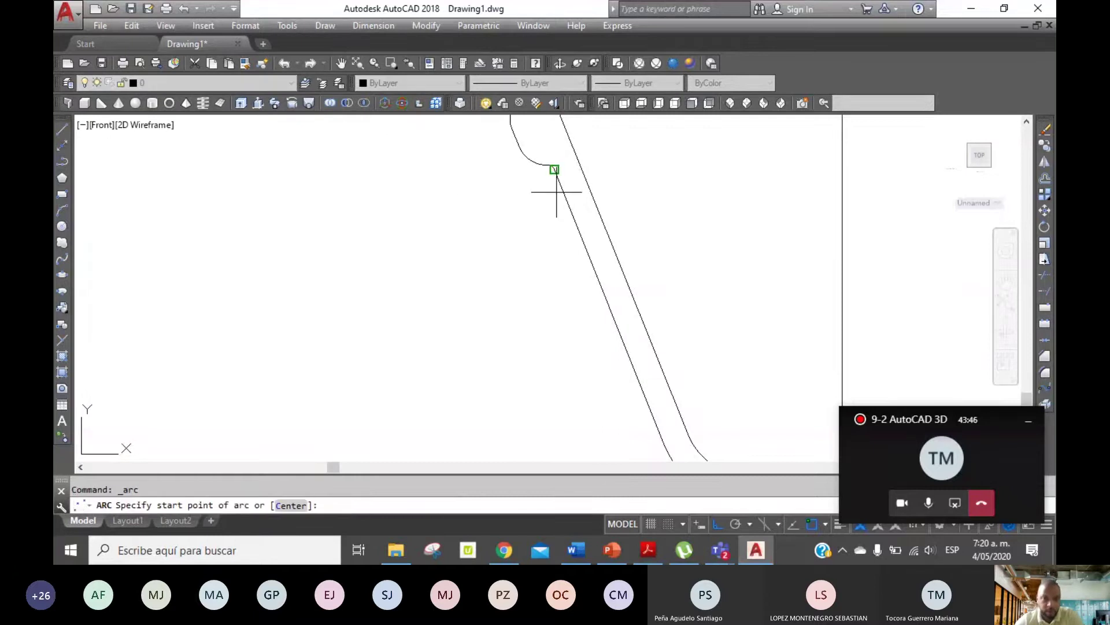
left_click(554, 170)
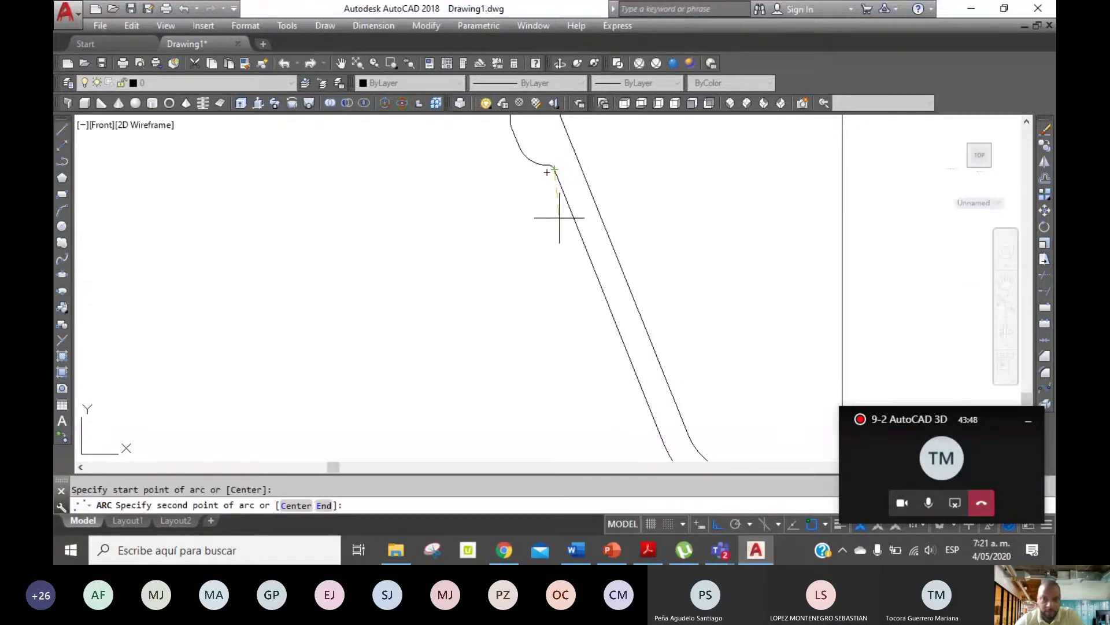
left_click(559, 211)
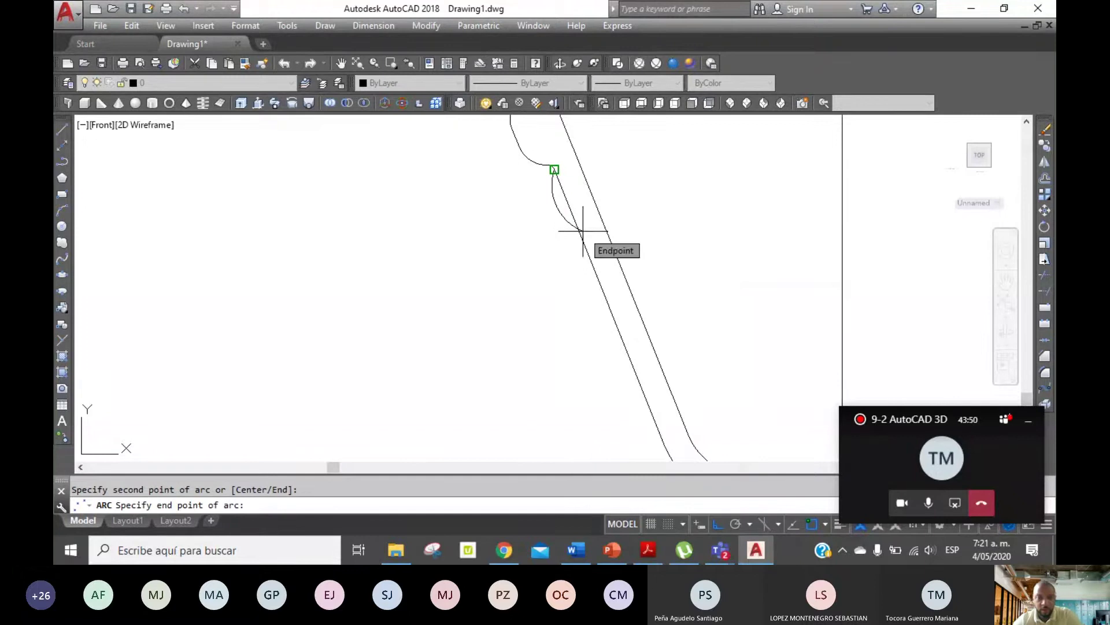
right_click(585, 238, "shift")
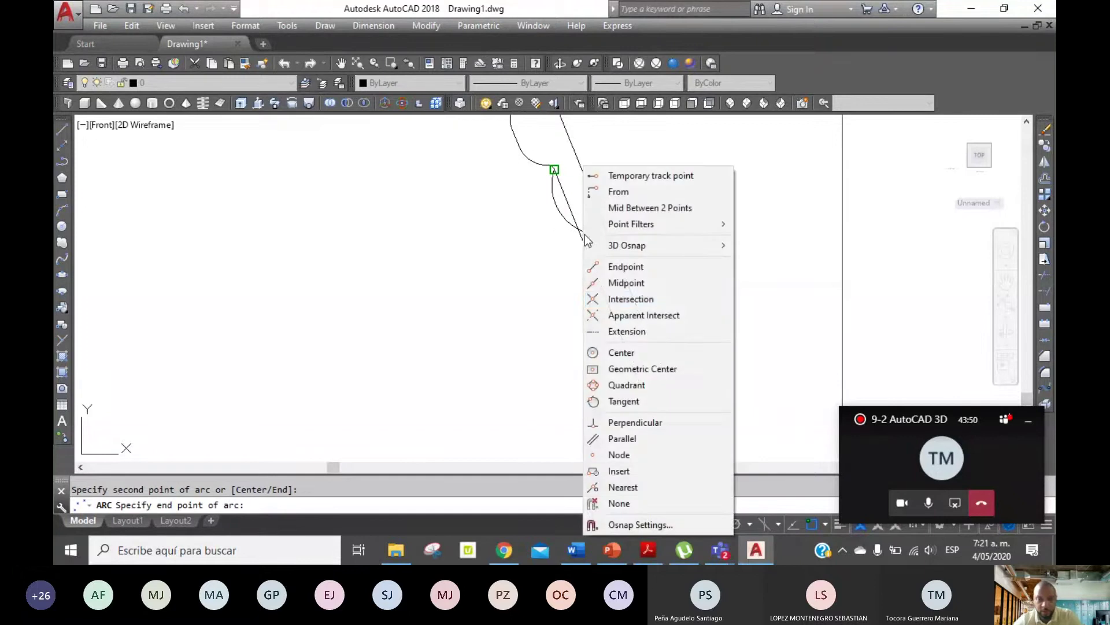
left_click(622, 502)
right_click(563, 166, "shift")
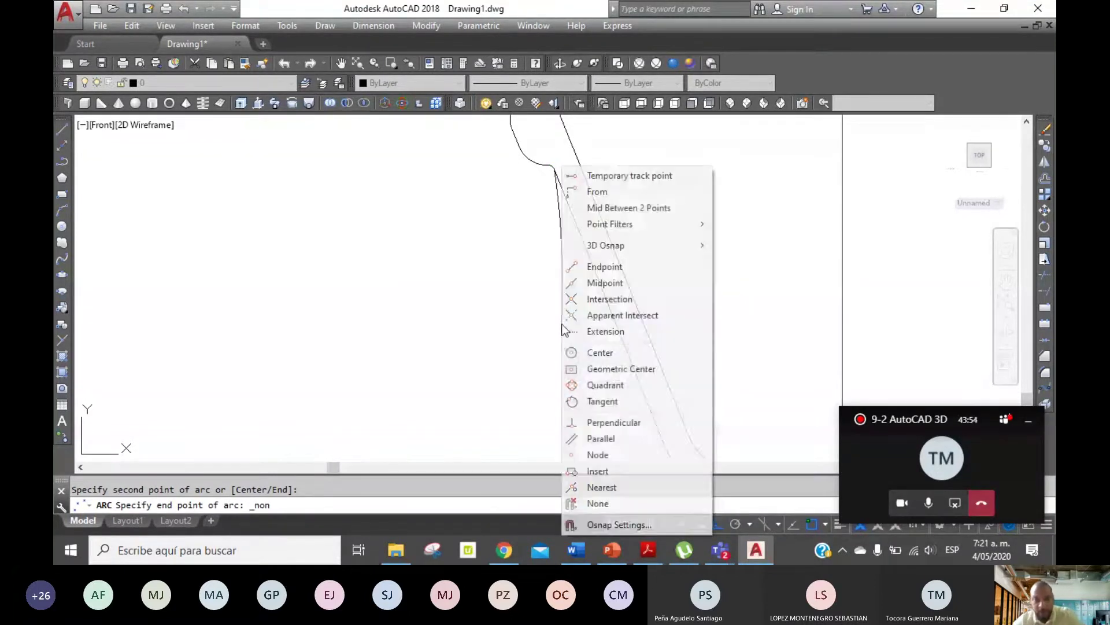
key("Escape")
right_click(576, 364, "shift")
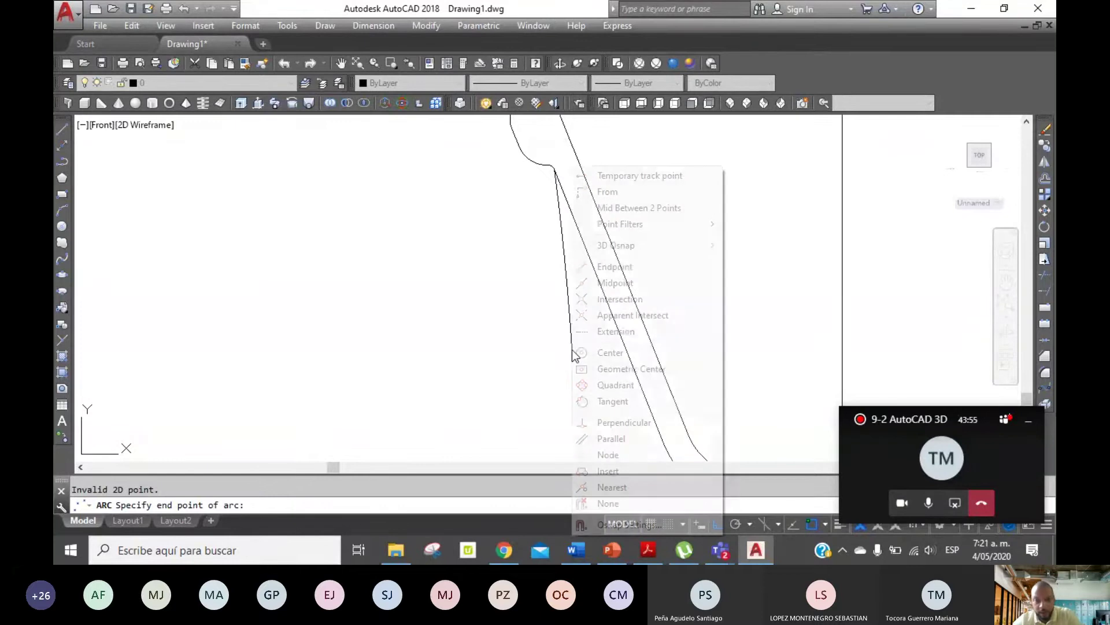
left_click(662, 489)
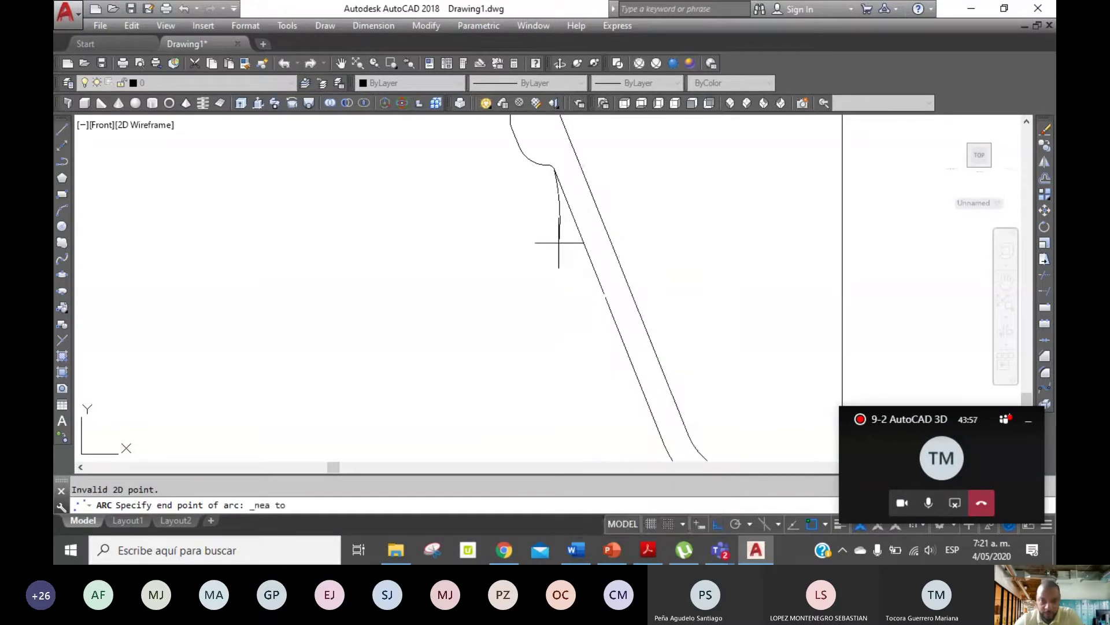
left_click(580, 231)
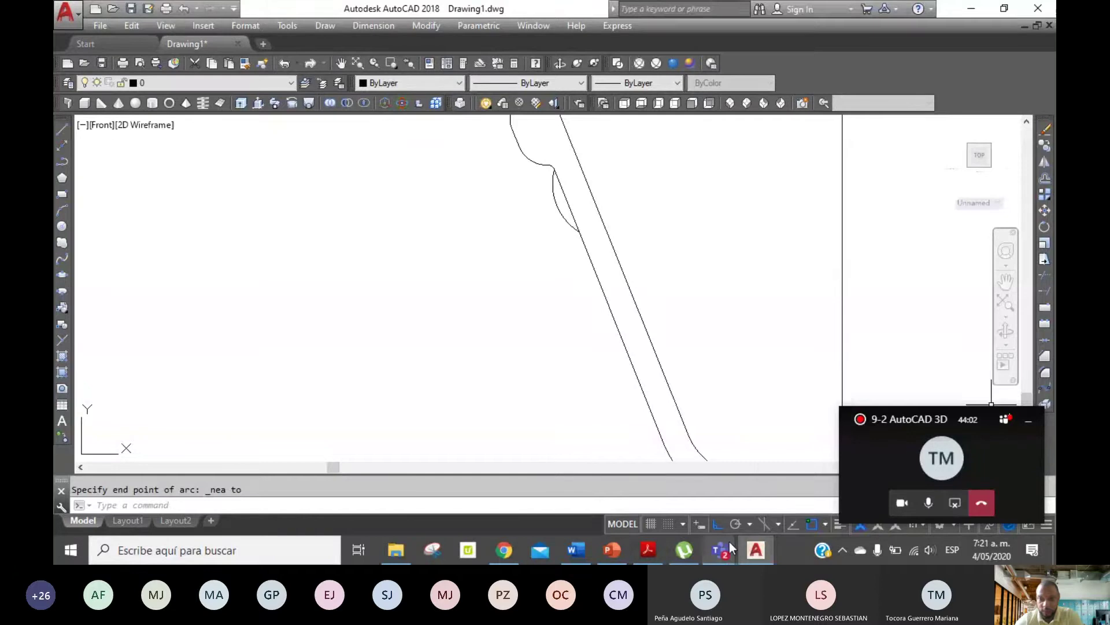
Admit the lobby guest into the Teams meeting and return to AutoCAD.
mouse_move(720, 550)
left_click(667, 473)
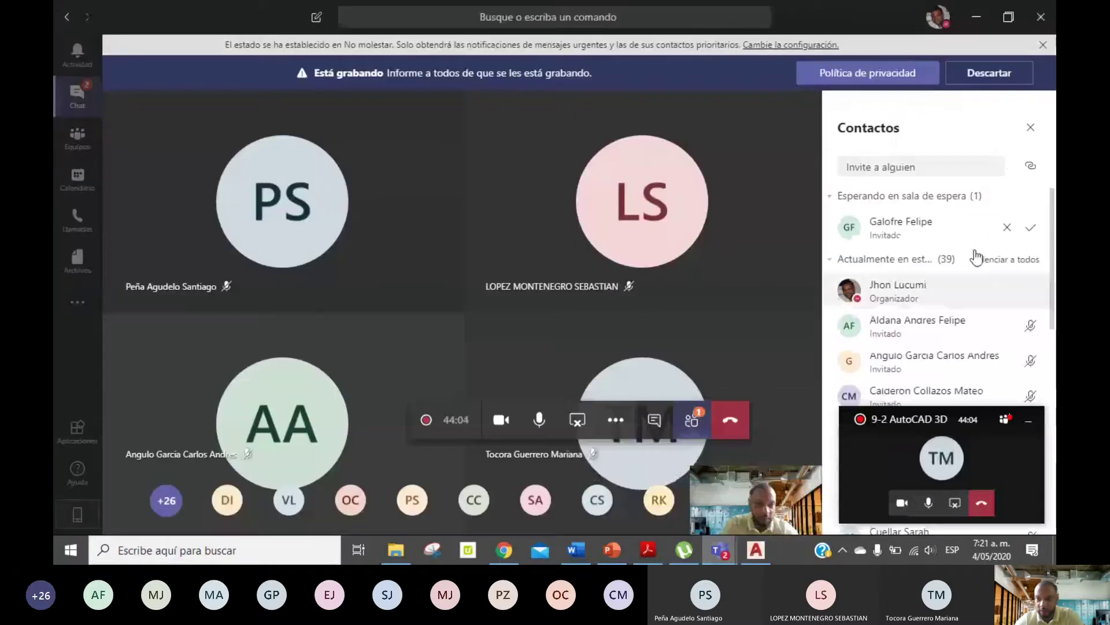
left_click(1030, 227)
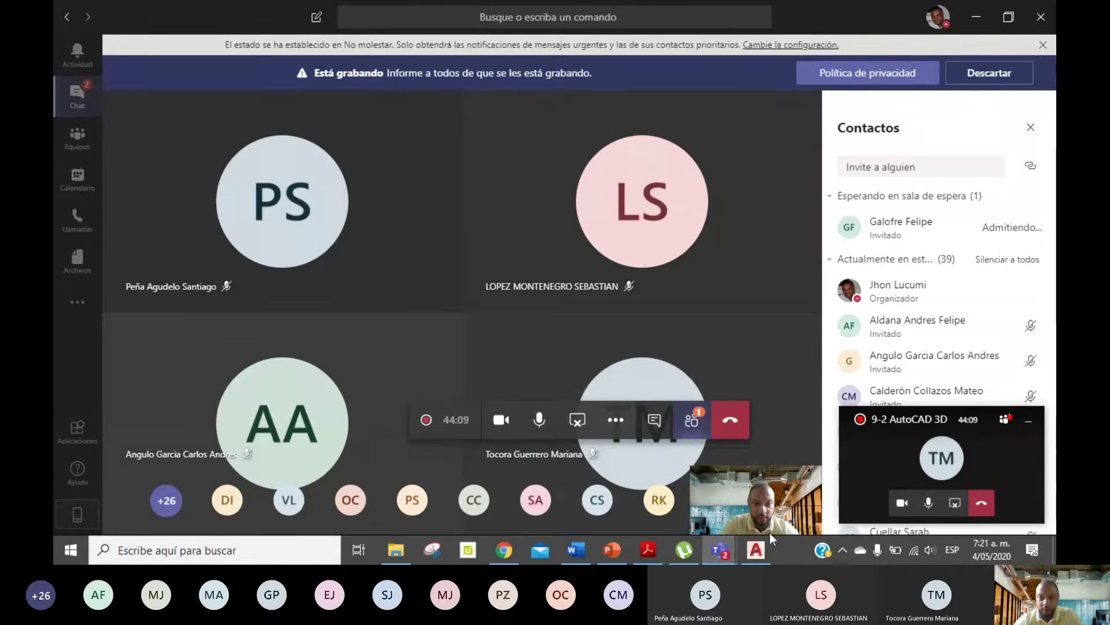
left_click(762, 550)
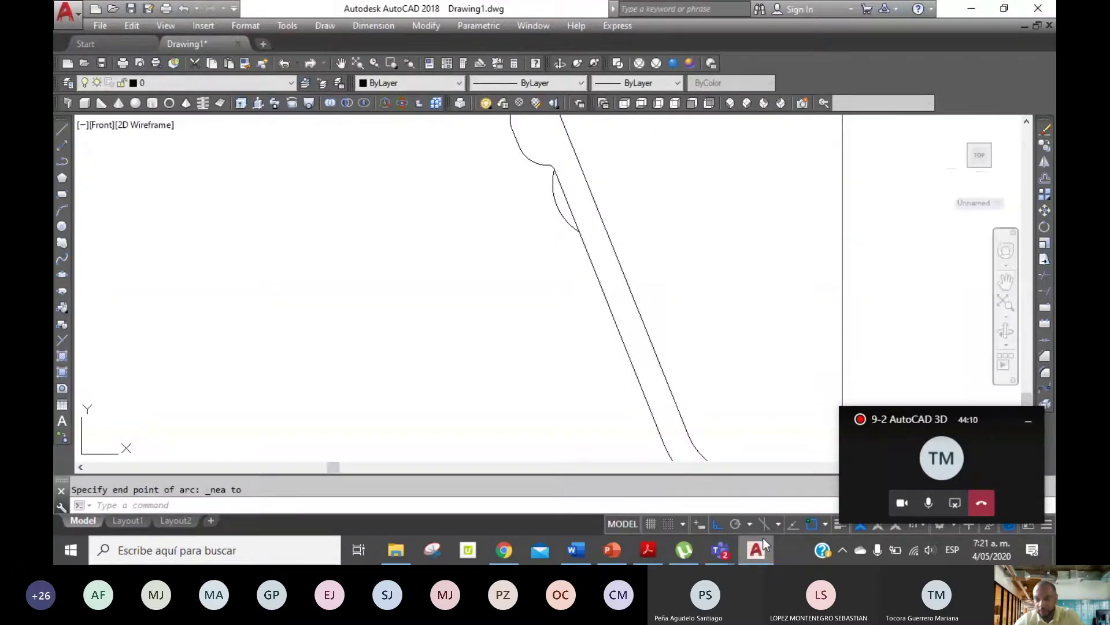
Trim the straight edge segment behind the new arc, using the arc as cutting edge.
left_click(1045, 275)
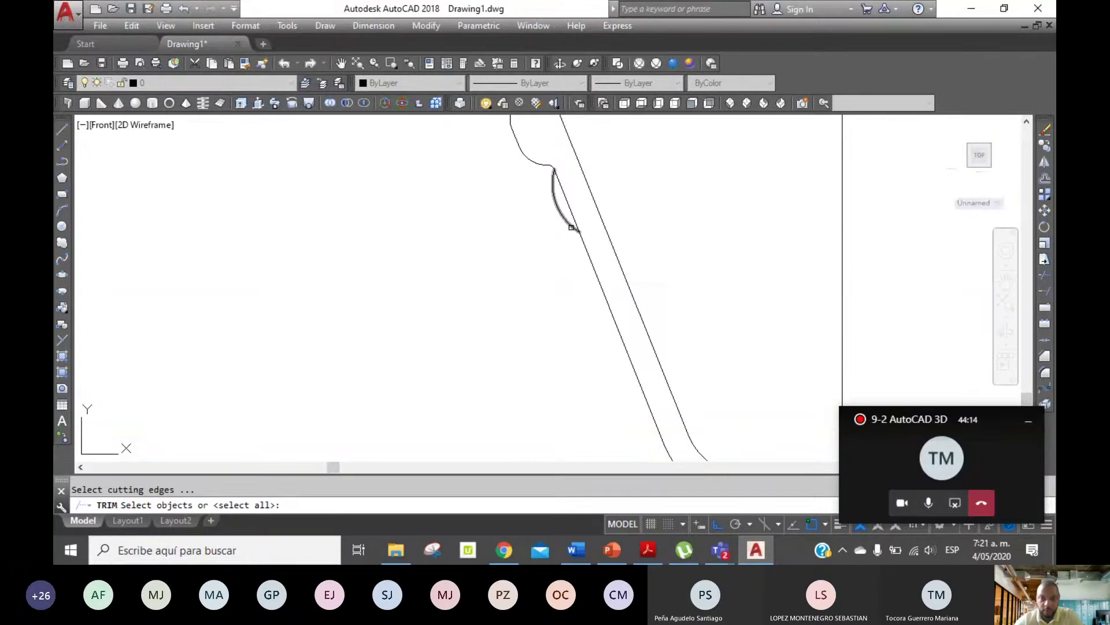
left_click(572, 227)
key("Return")
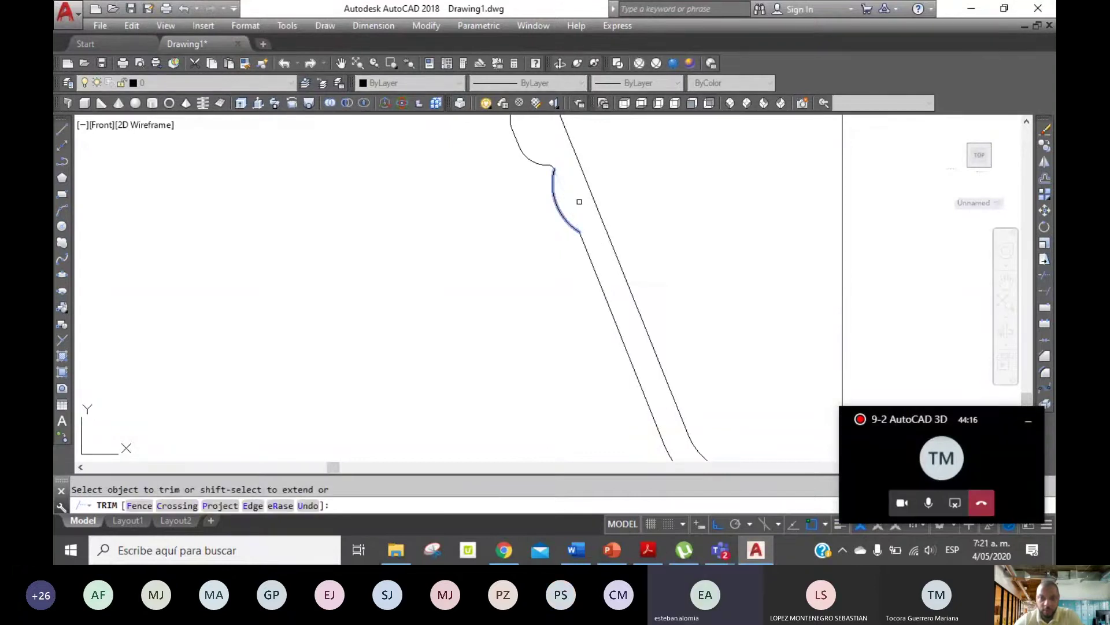
right_click(631, 162)
left_click(656, 169)
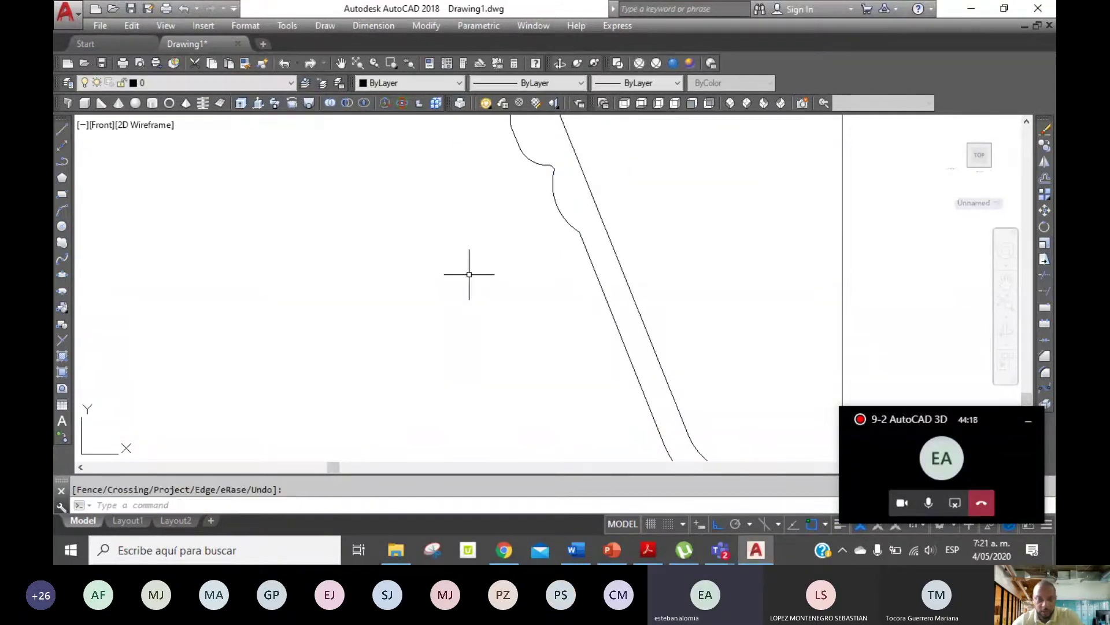
key("Escape")
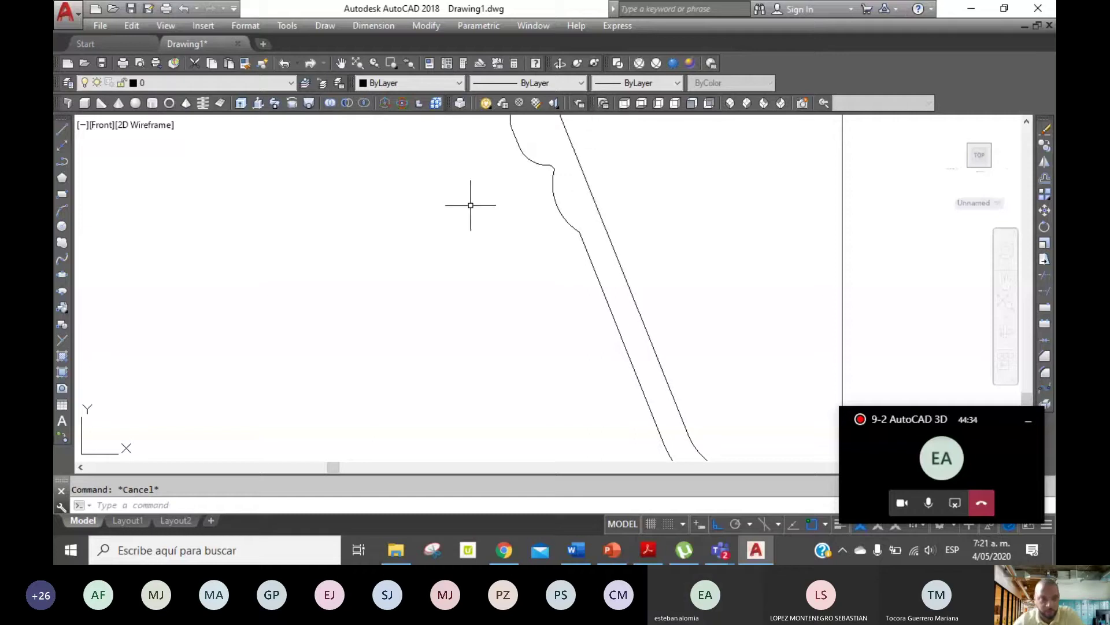
mouse_move(978, 155)
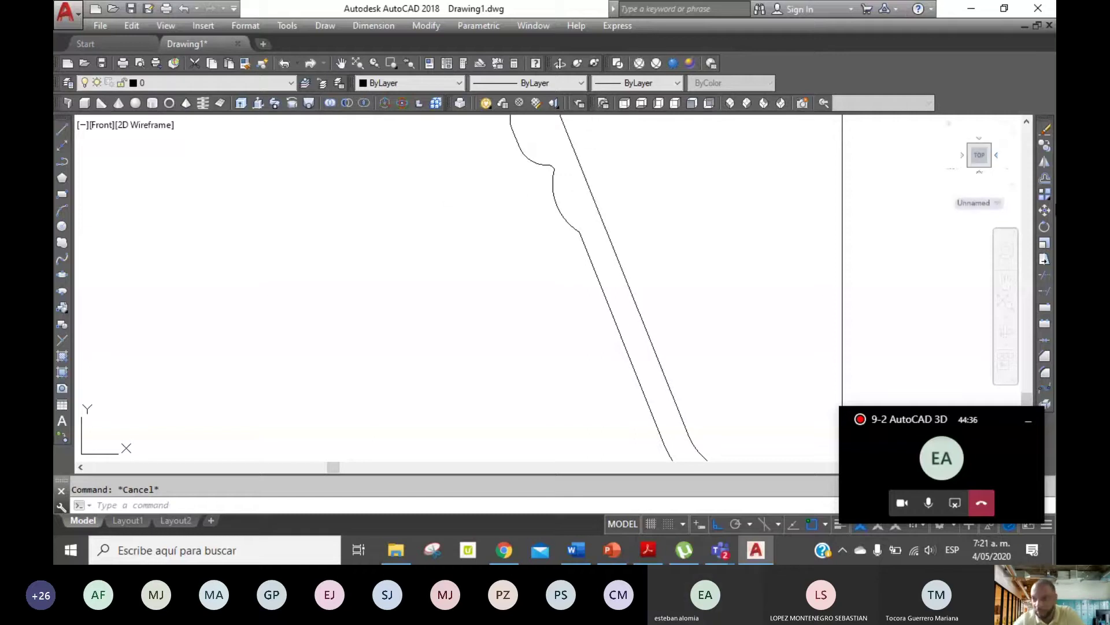
Copy the arc end to end three times down the leg's inner edge.
left_click(1045, 145)
left_click(556, 200)
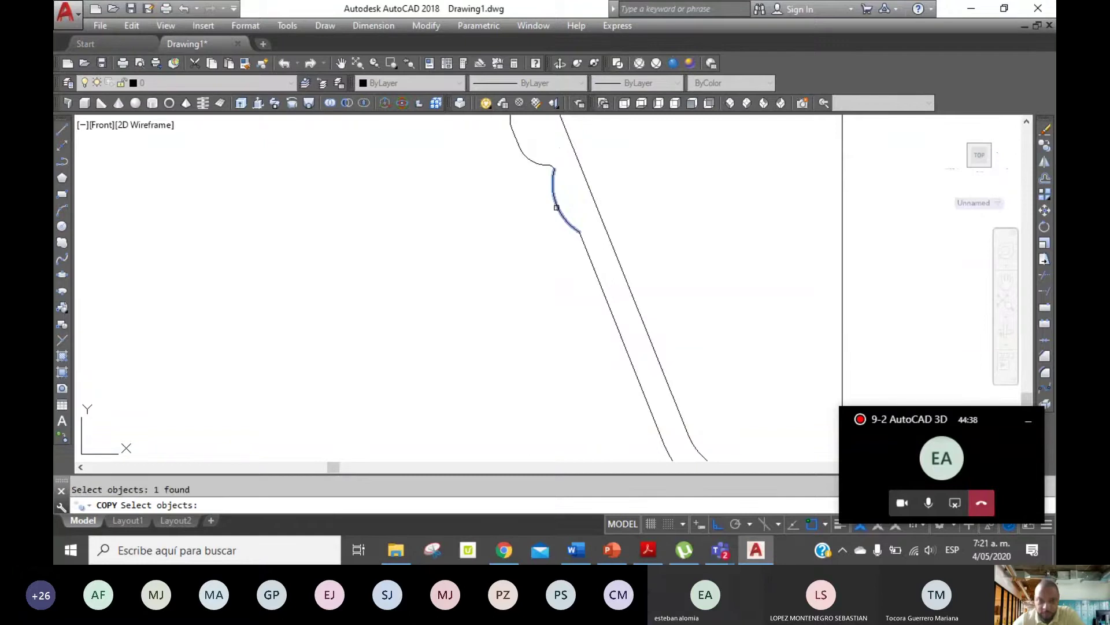
key("Return")
left_click(554, 170)
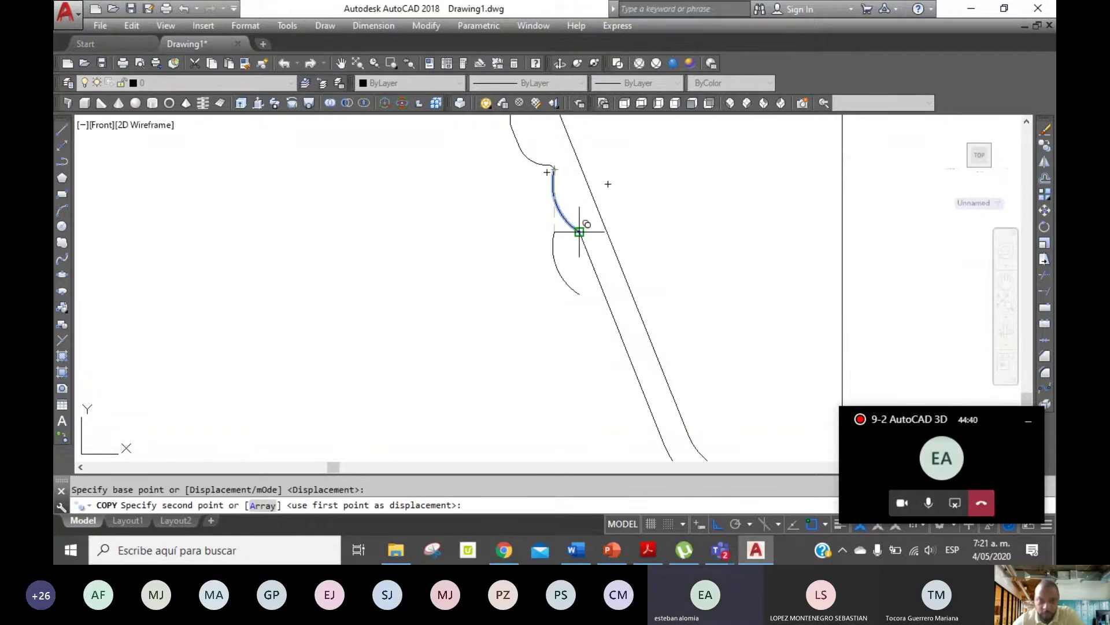
left_click(579, 231)
left_click(605, 294)
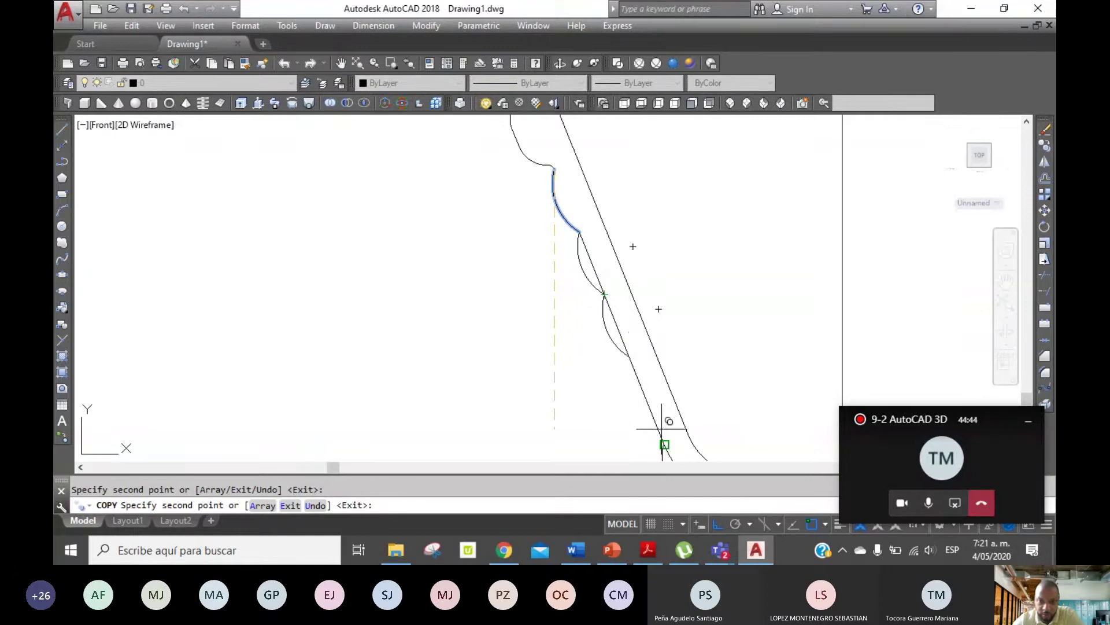
left_click(629, 357)
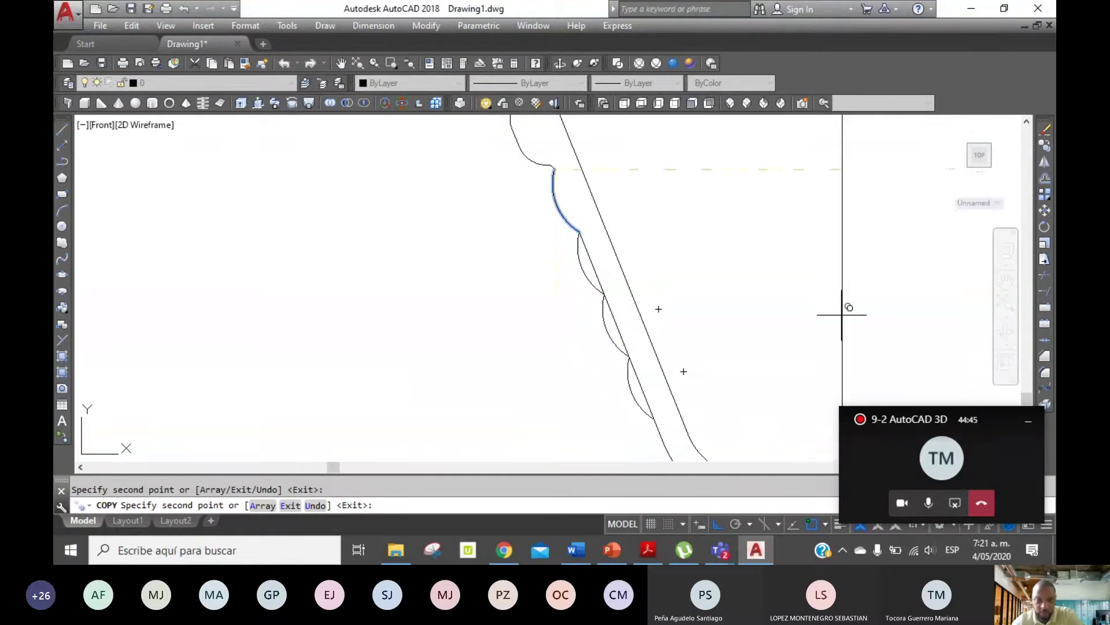
key("Escape")
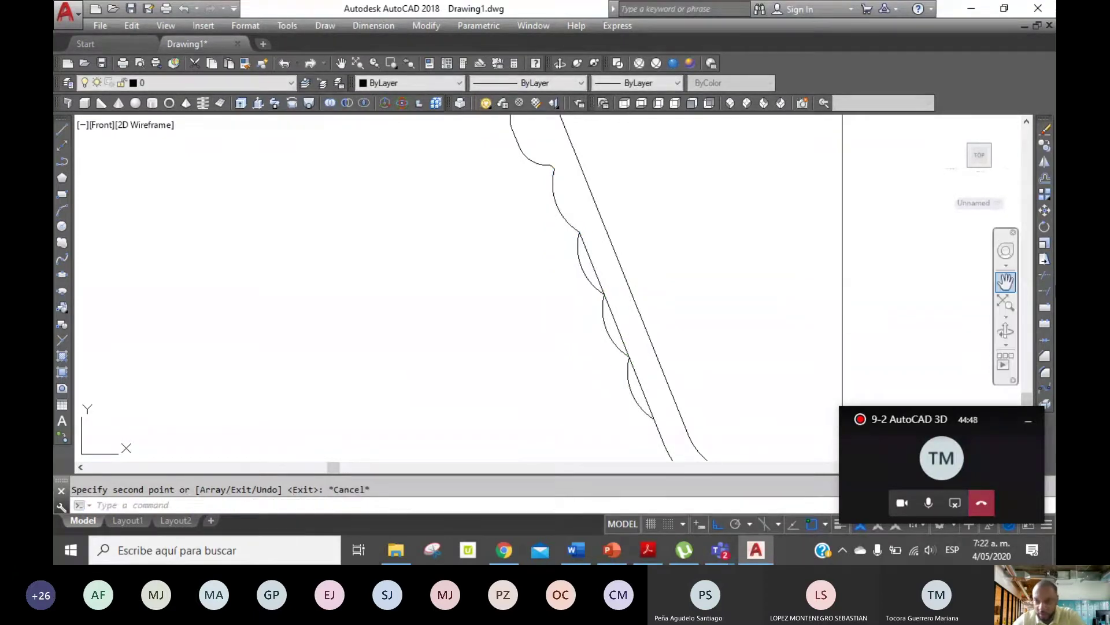
Trim the straight line behind the copied arcs, using them as cutting edges.
type("tr")
key("Return")
left_click(570, 226)
left_click(666, 426)
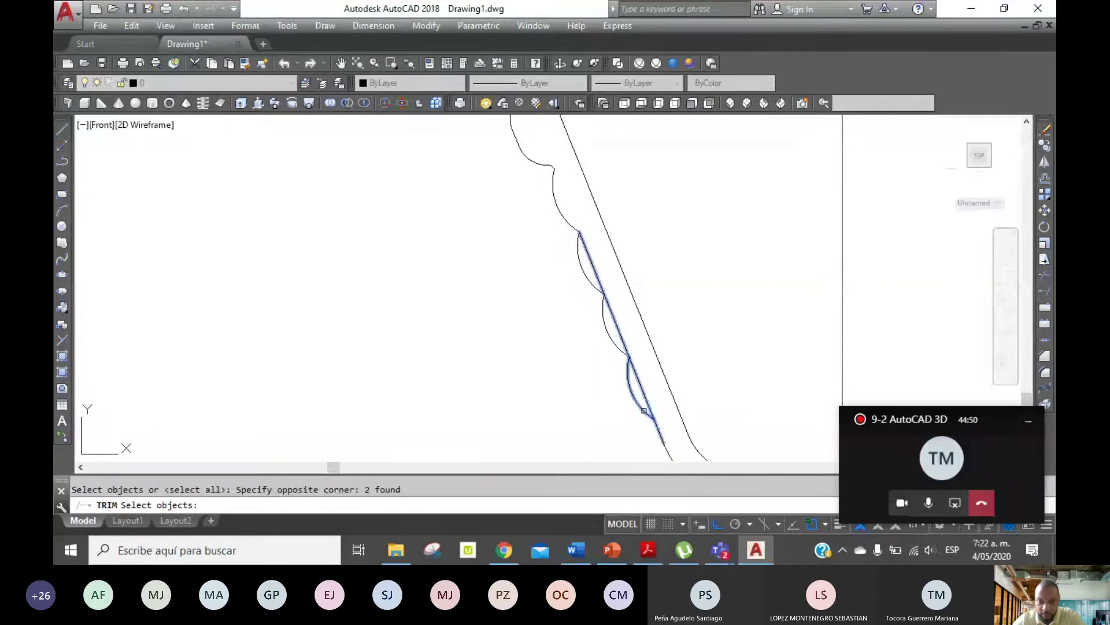
key("Return")
left_click(643, 394)
right_click(632, 333)
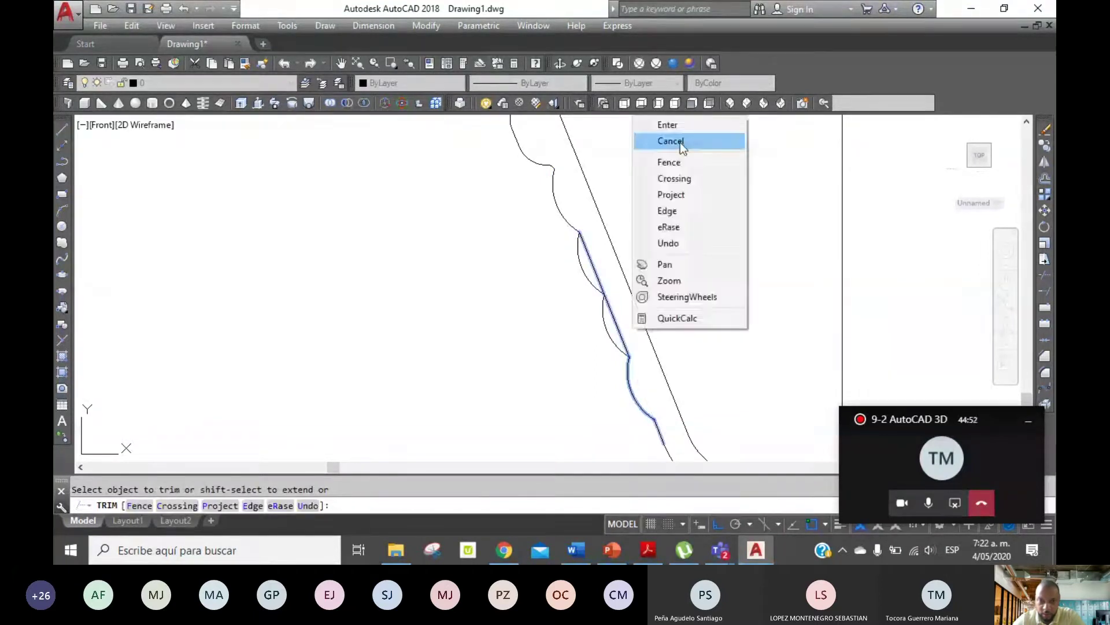
left_click(683, 130)
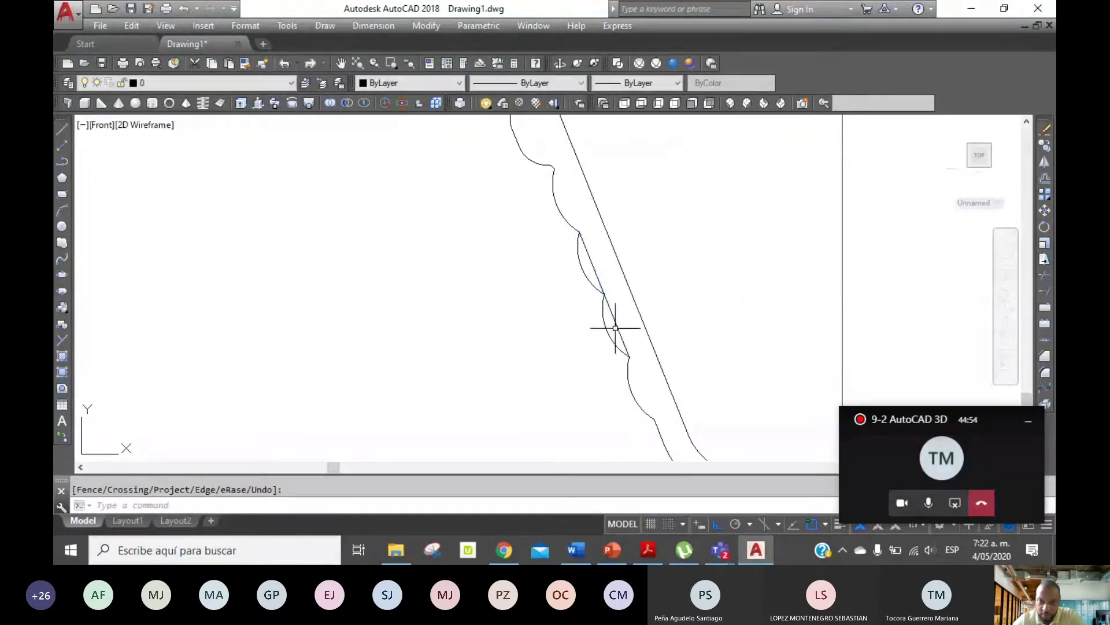
Delete the leftover line segment and return to the previous wider view.
left_click(615, 323)
key("Delete")
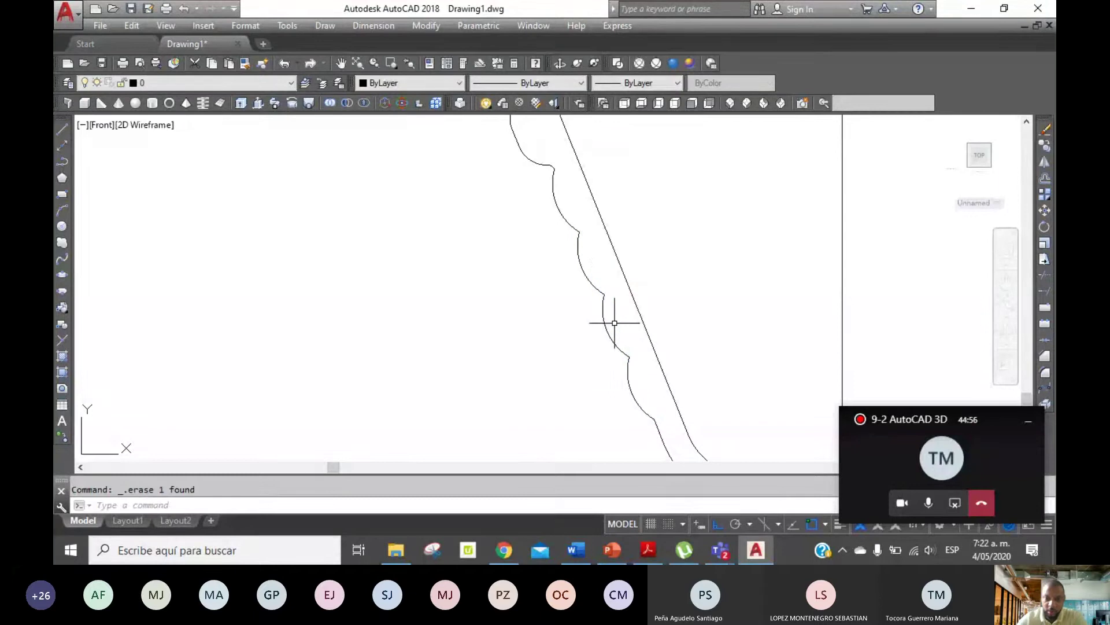
left_click(406, 61)
left_click(406, 61)
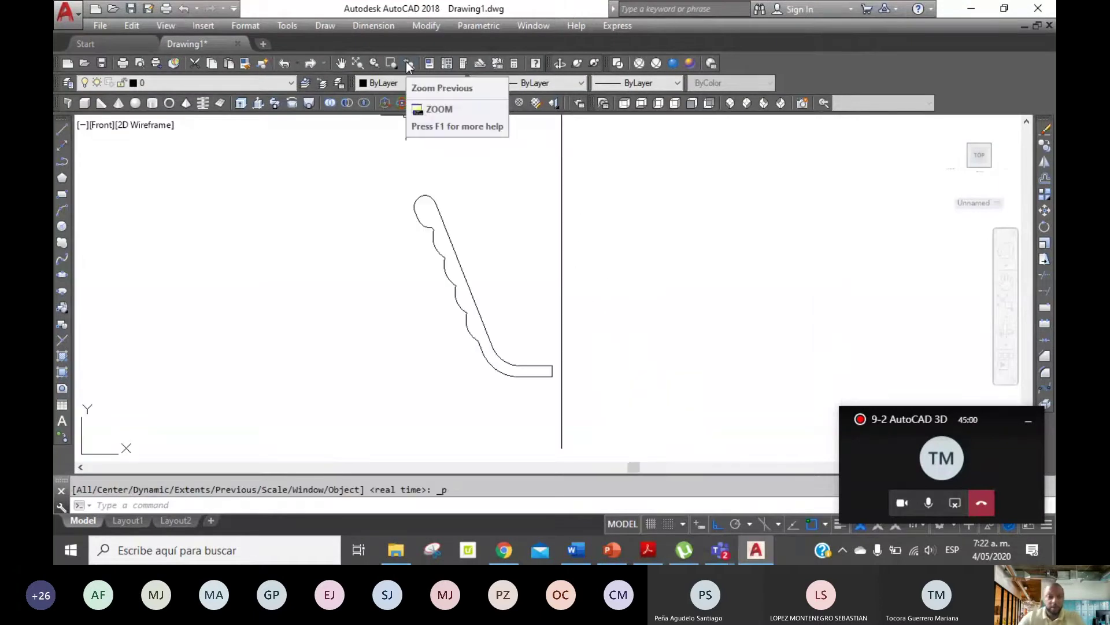
Dismiss the BPOLY boundary settings and pan to centre the leg profile.
type("bpoly")
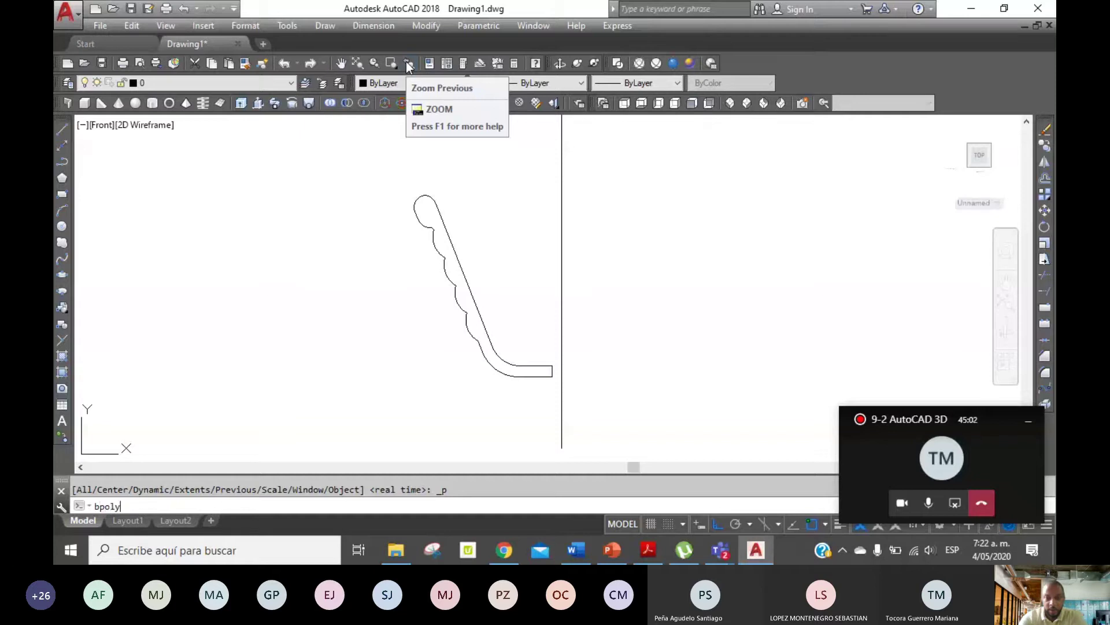
key("Return")
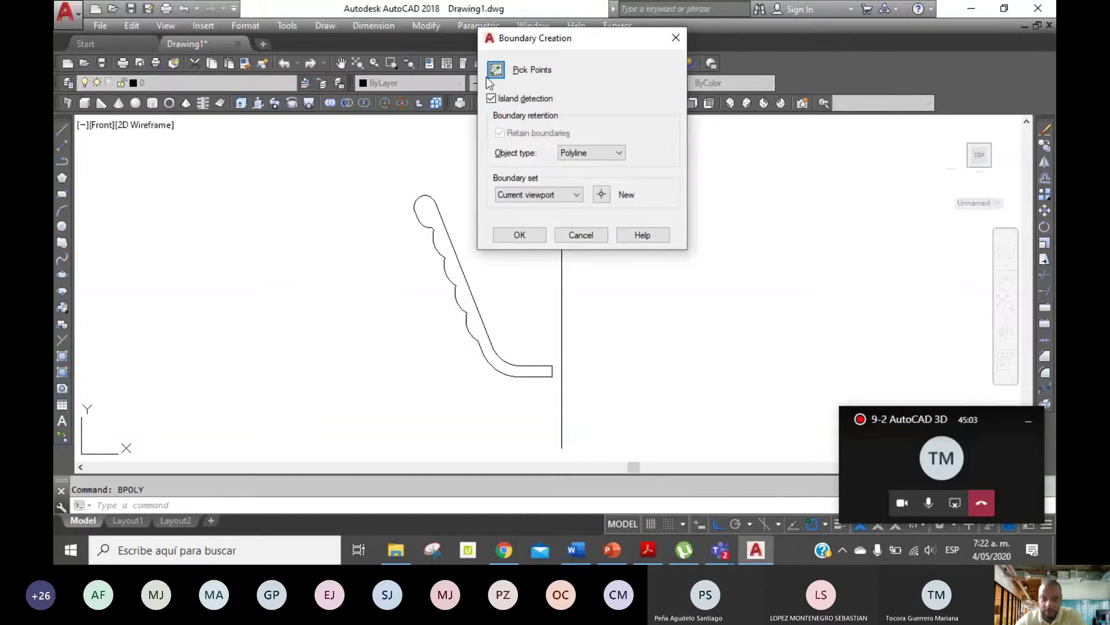
key("Escape")
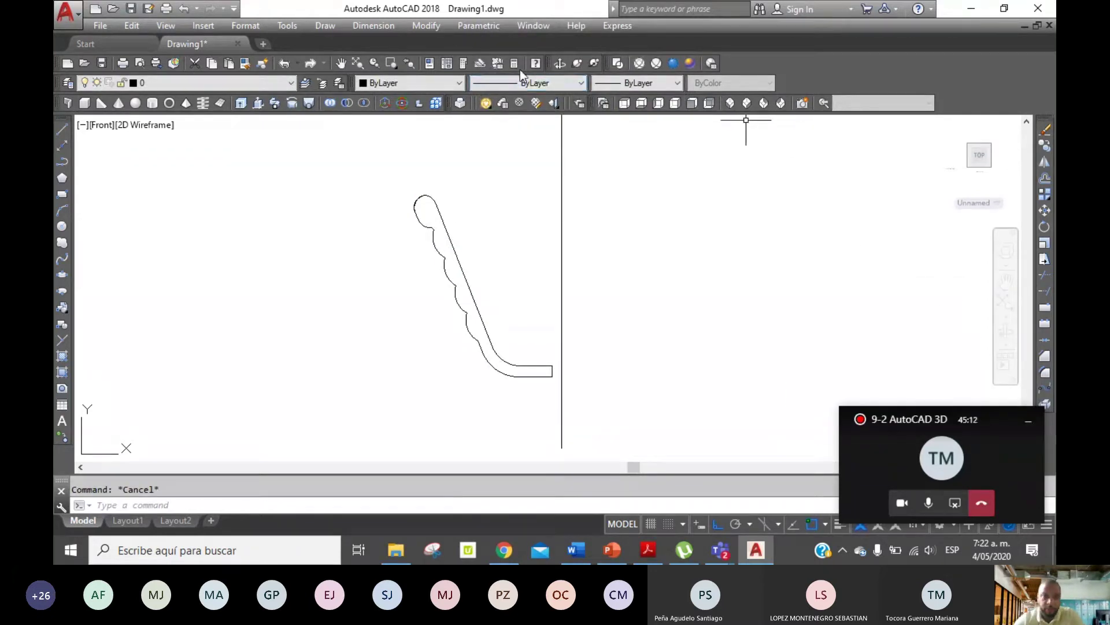
left_click(341, 64)
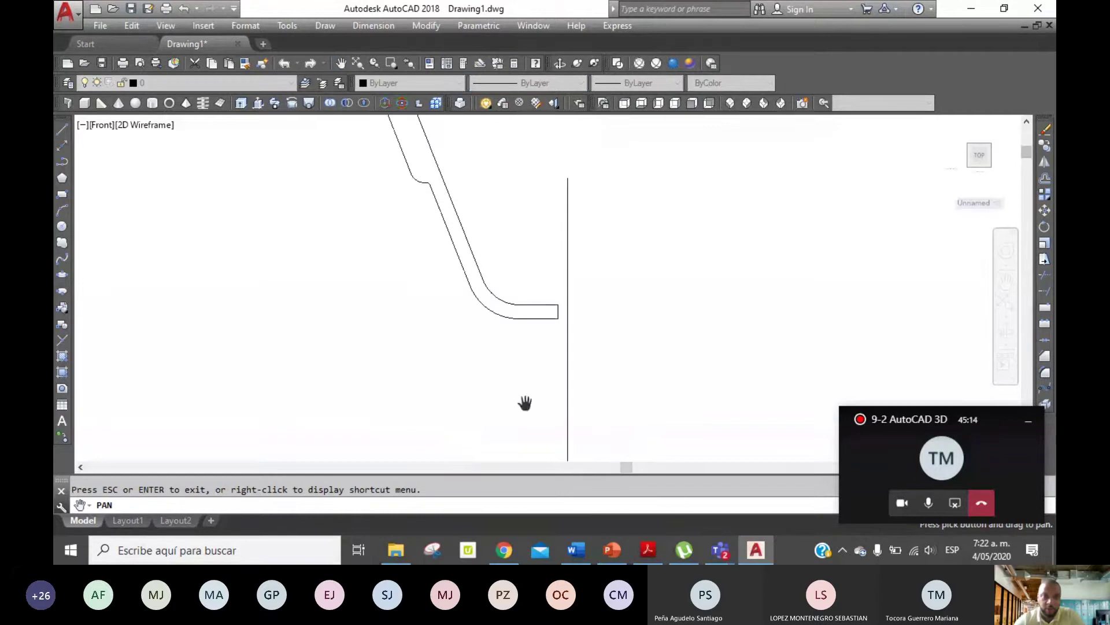
left_click_drag(526, 403, 553, 320)
right_click(477, 150)
left_click(509, 157)
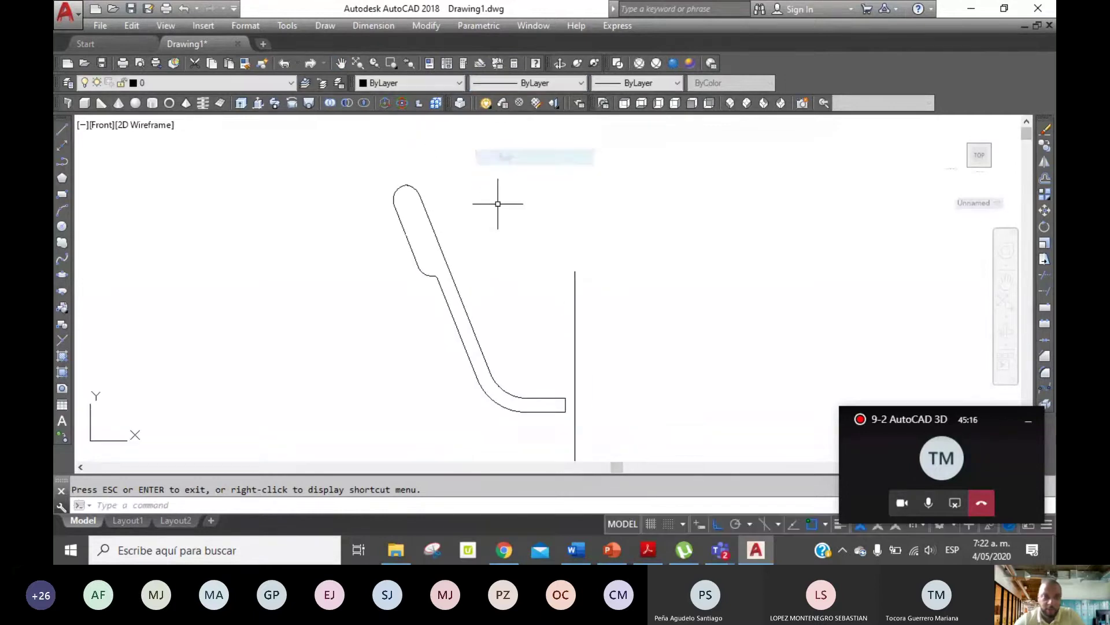
Create a closed boundary polyline by picking a point inside the scalloped leg outline.
type("bpoly")
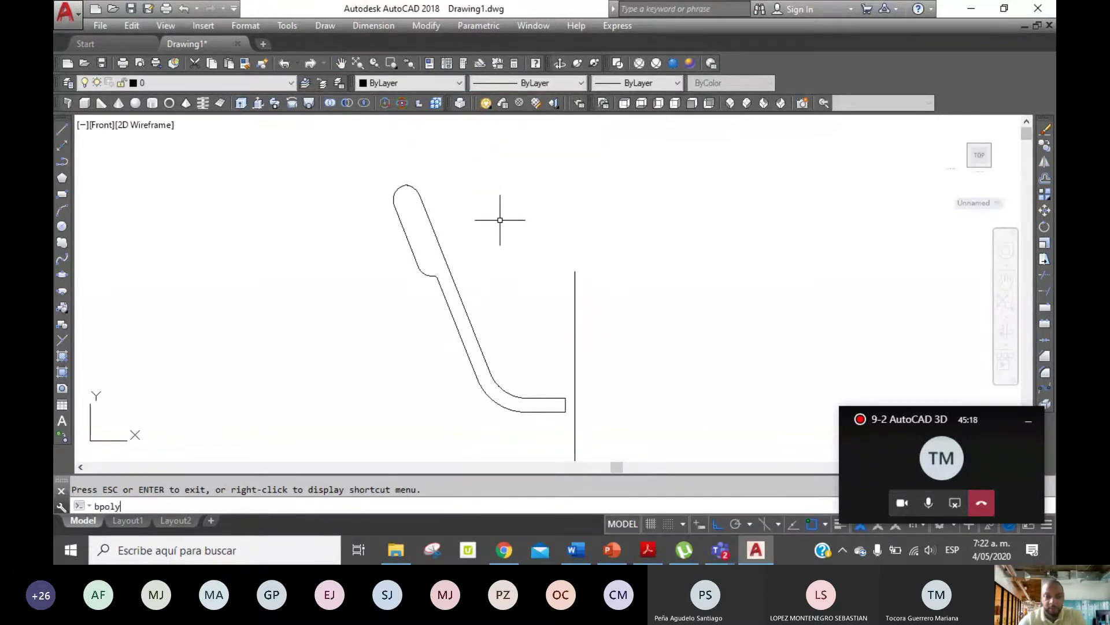
key("Return")
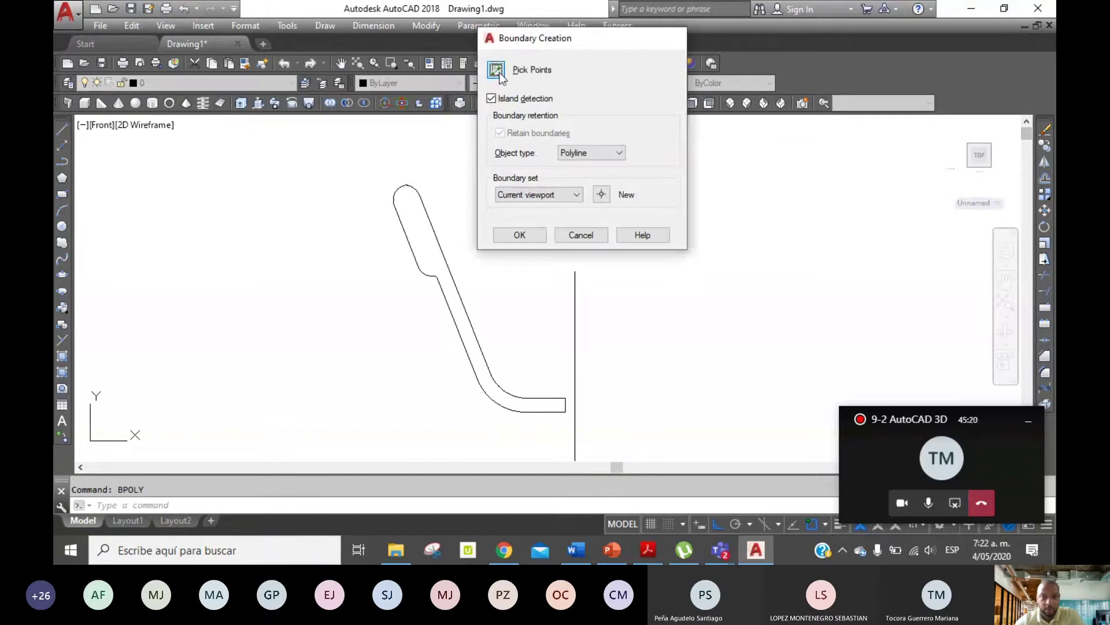
left_click(496, 70)
left_click(414, 230)
key("Return")
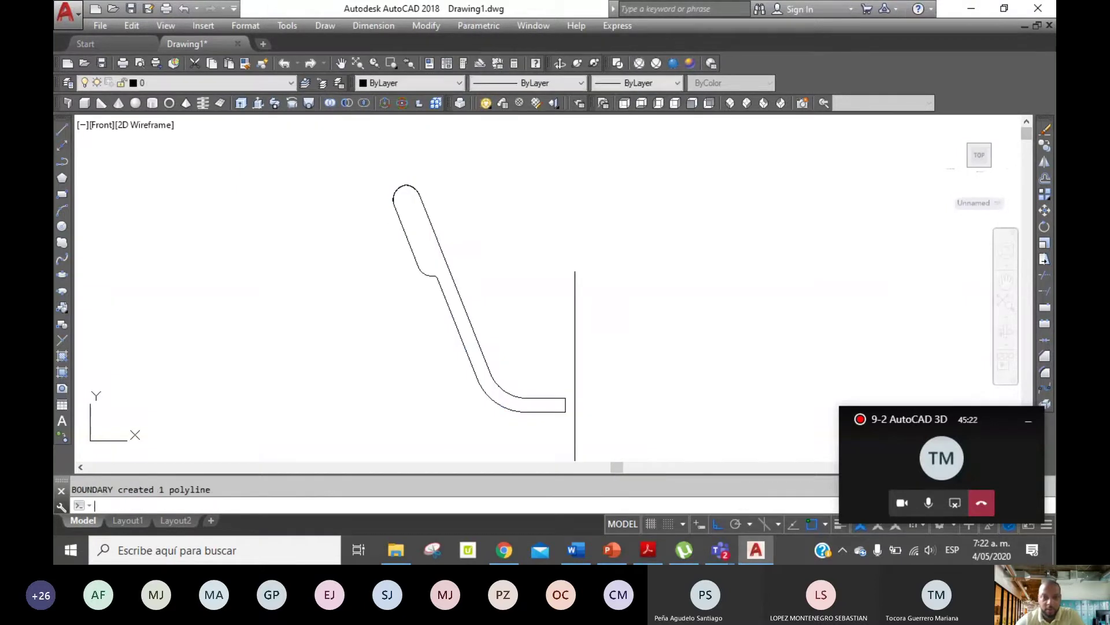
key("Return")
left_click(568, 235)
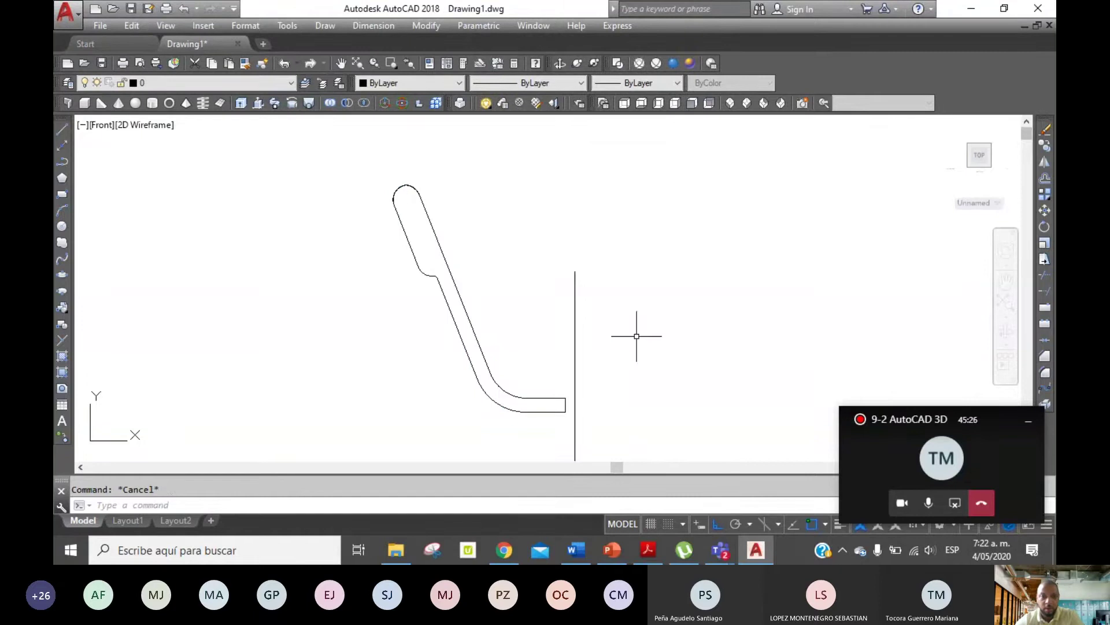
Draw a small circle centred at the leg's notch.
left_click(61, 226)
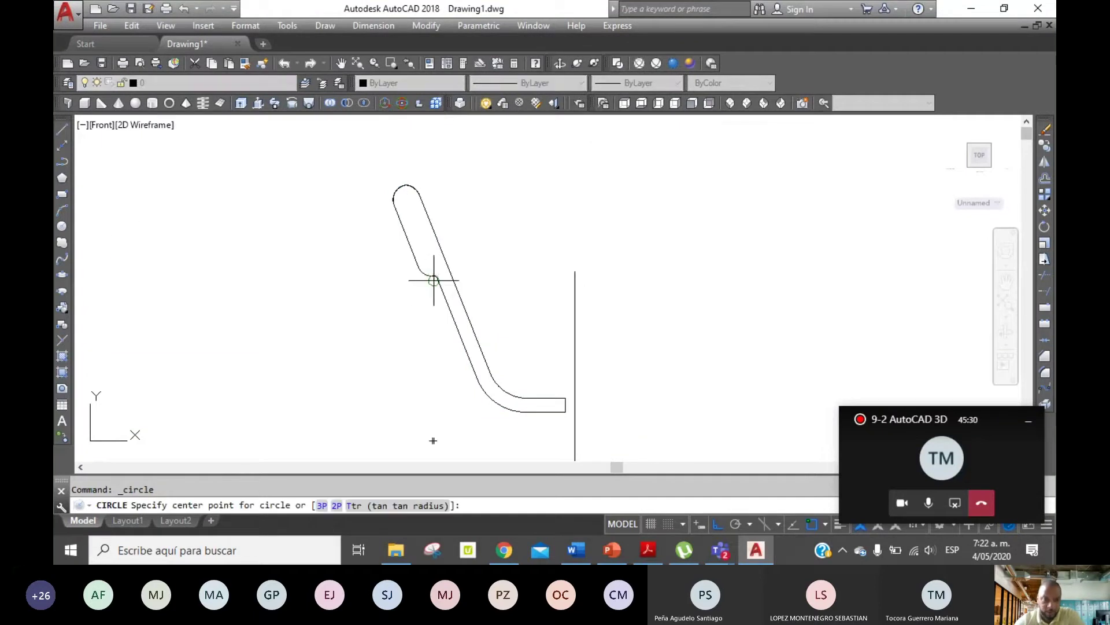
left_click(429, 289)
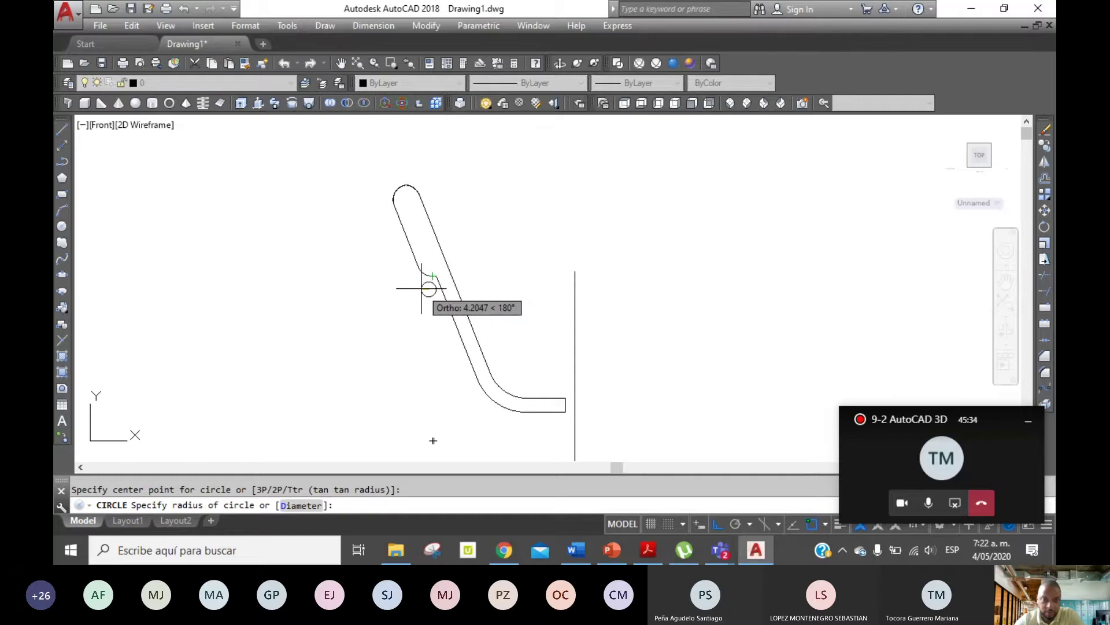
left_click(421, 288)
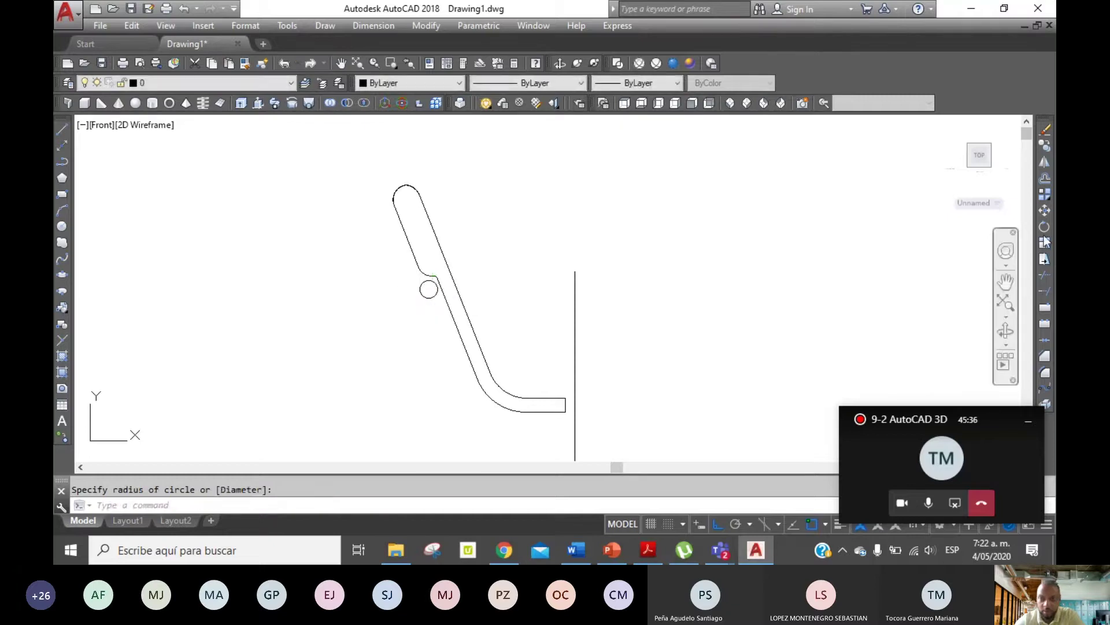
Move the small circle up against the arm with Ortho turned off.
left_click(1045, 211)
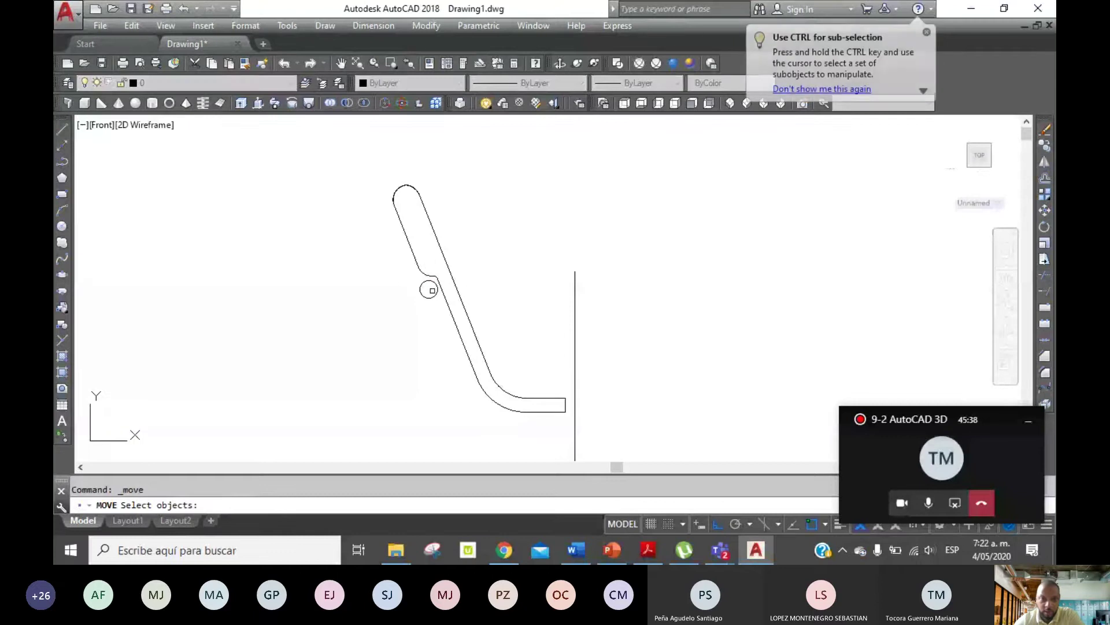
left_click(423, 285)
key("Return")
left_click(696, 353)
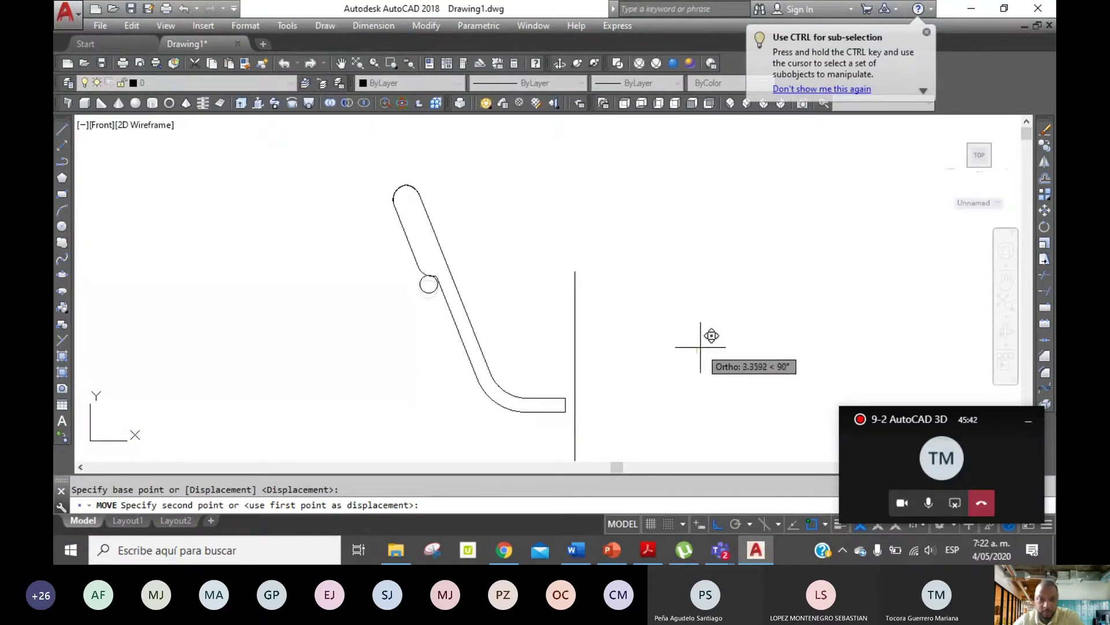
left_click(717, 525)
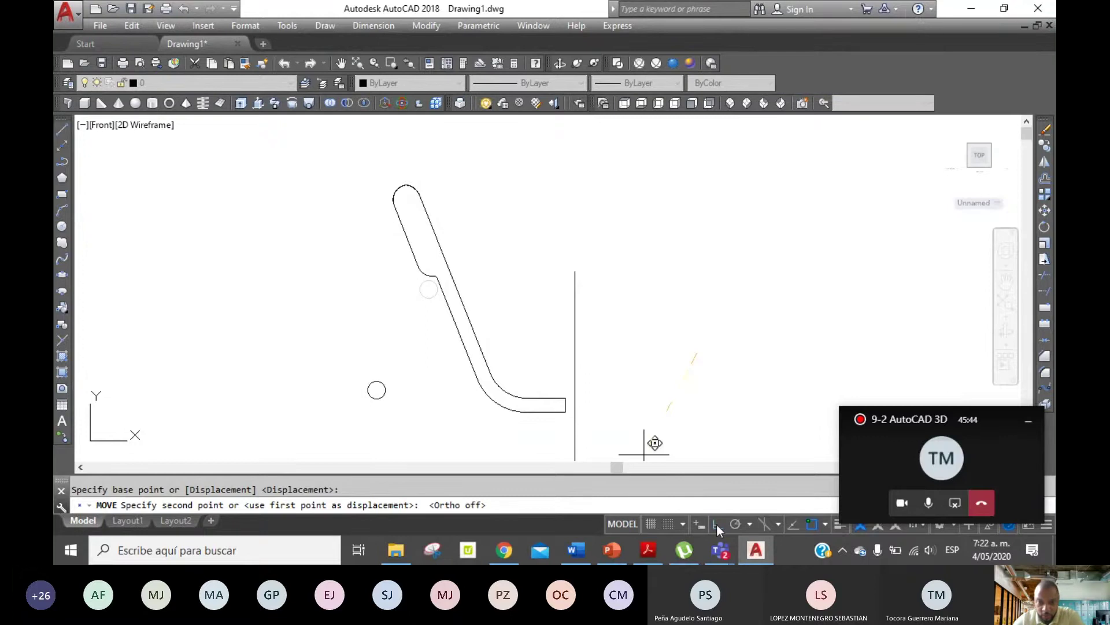
left_click(699, 349)
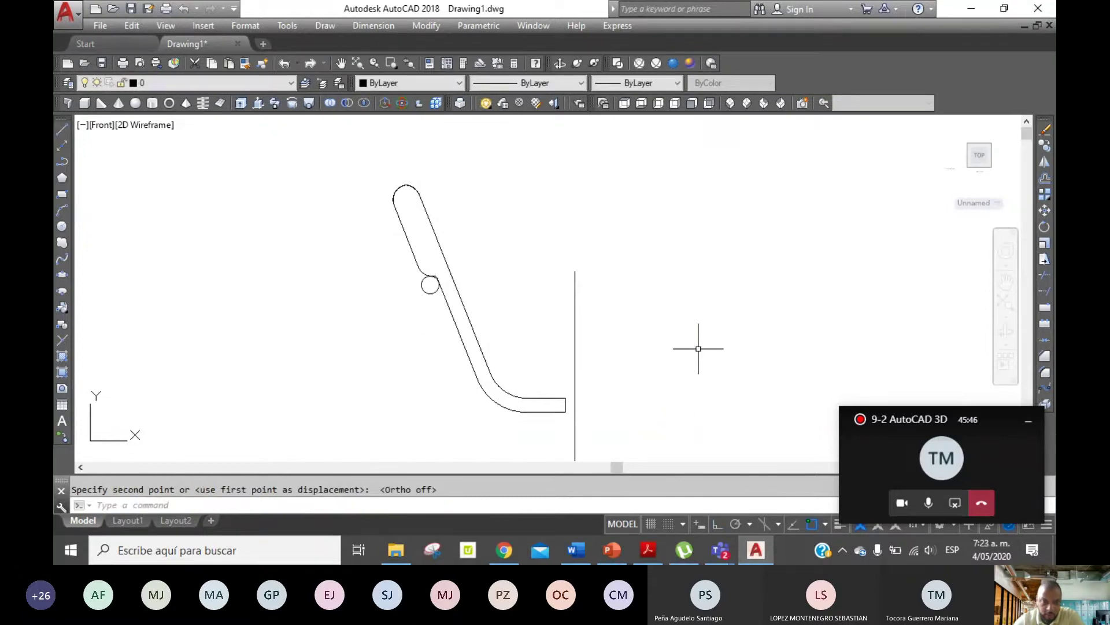
left_click(1045, 146)
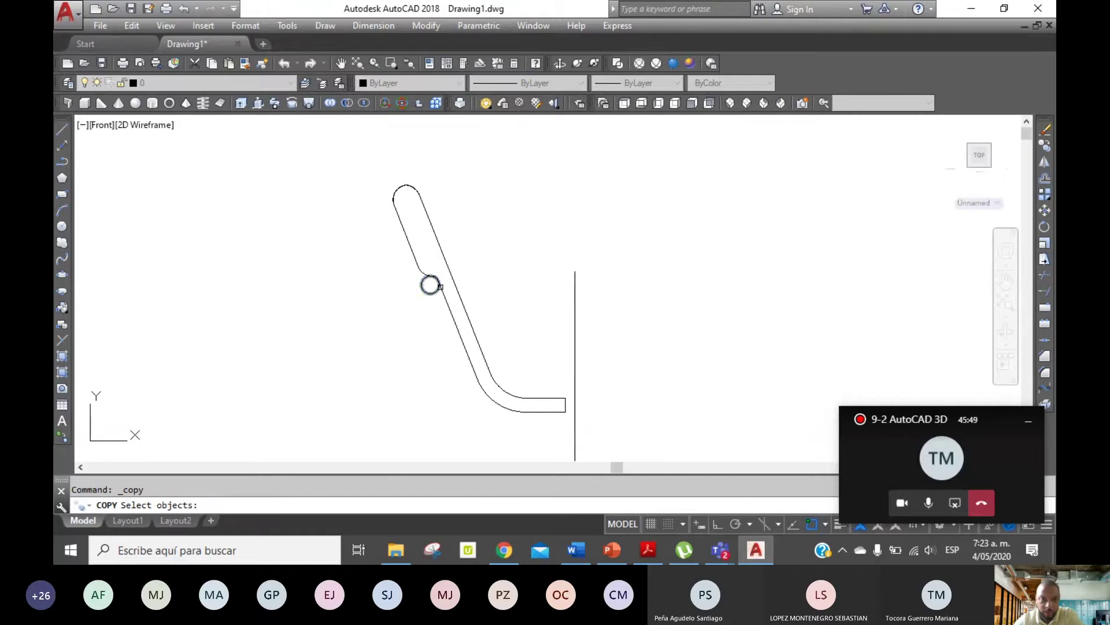
Place a copy of the small circle on the second leg profile.
left_click(440, 287)
key("Return")
left_click(430, 284)
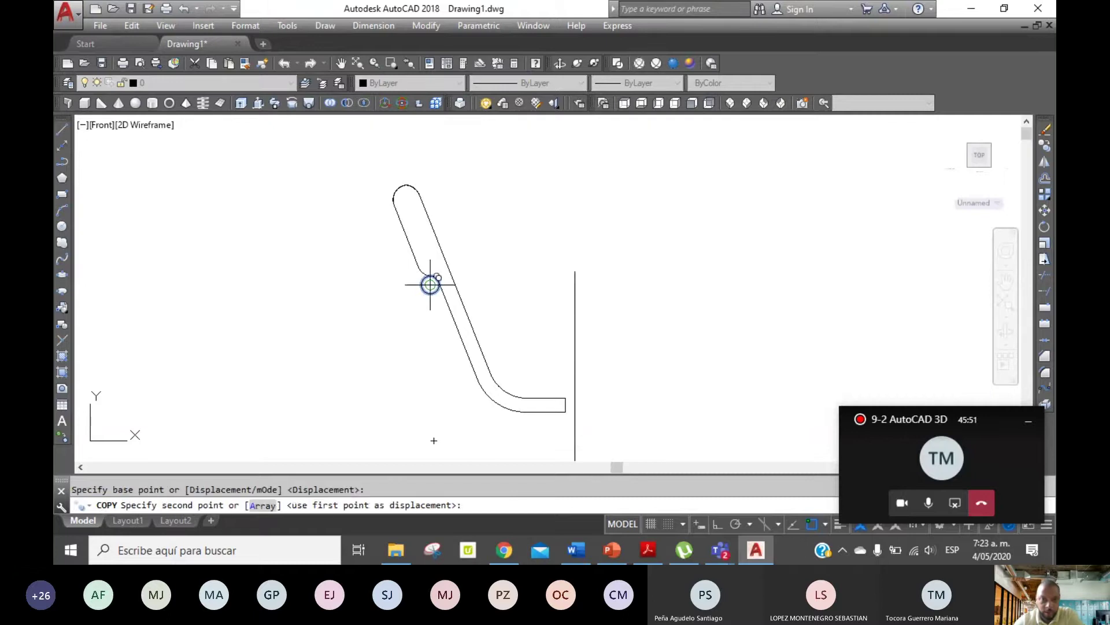
left_click(341, 63)
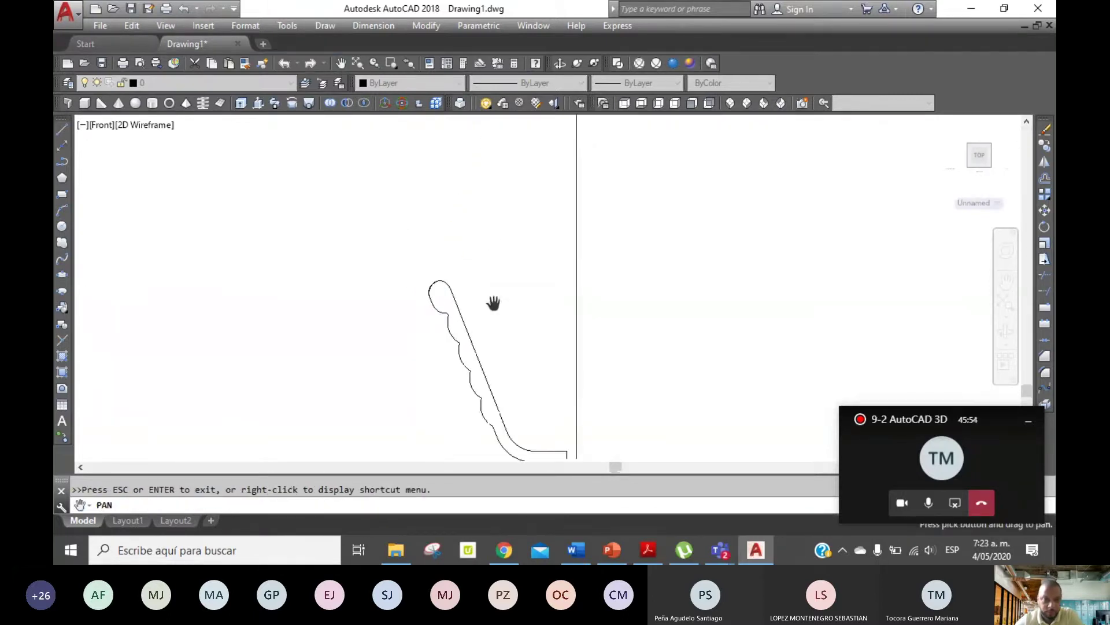
left_click_drag(493, 303, 523, 216)
right_click(501, 226)
left_click(500, 230)
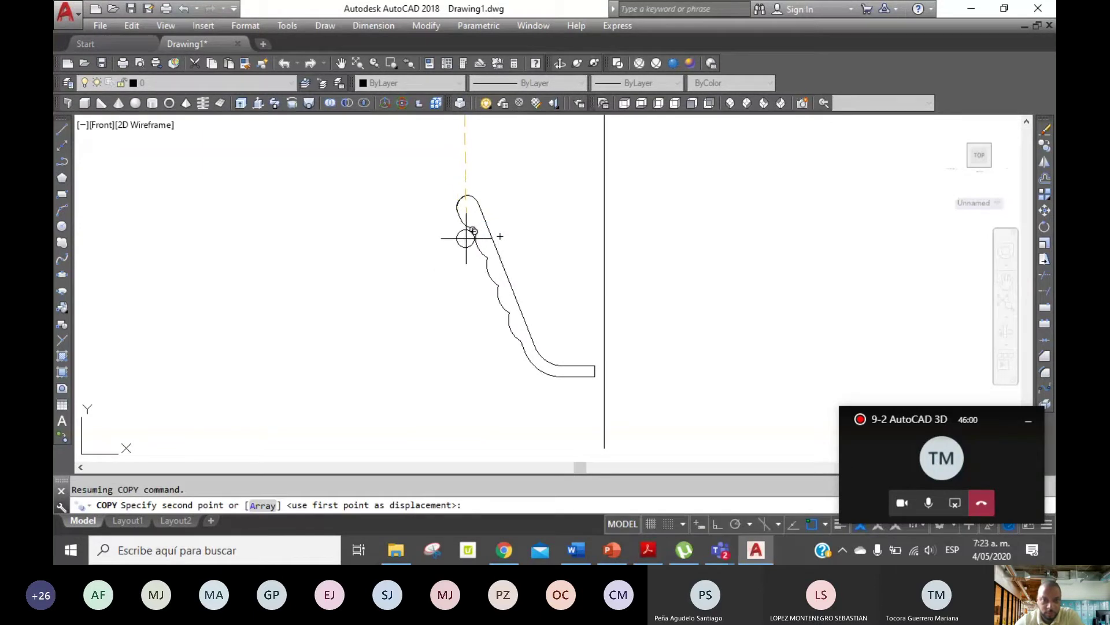
left_click(466, 236)
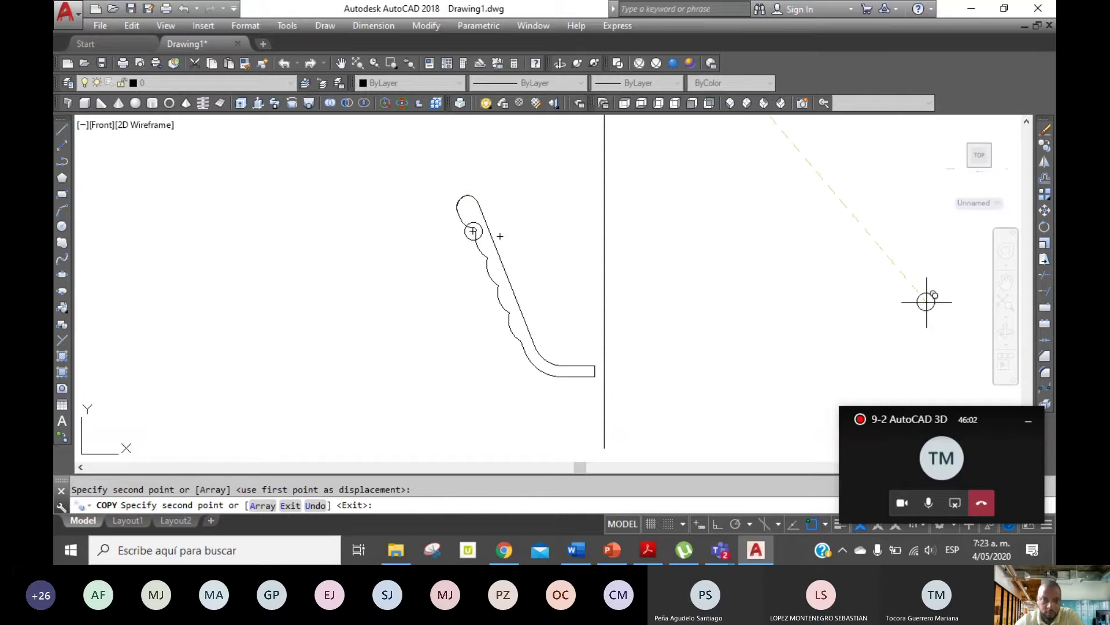
left_click(400, 60)
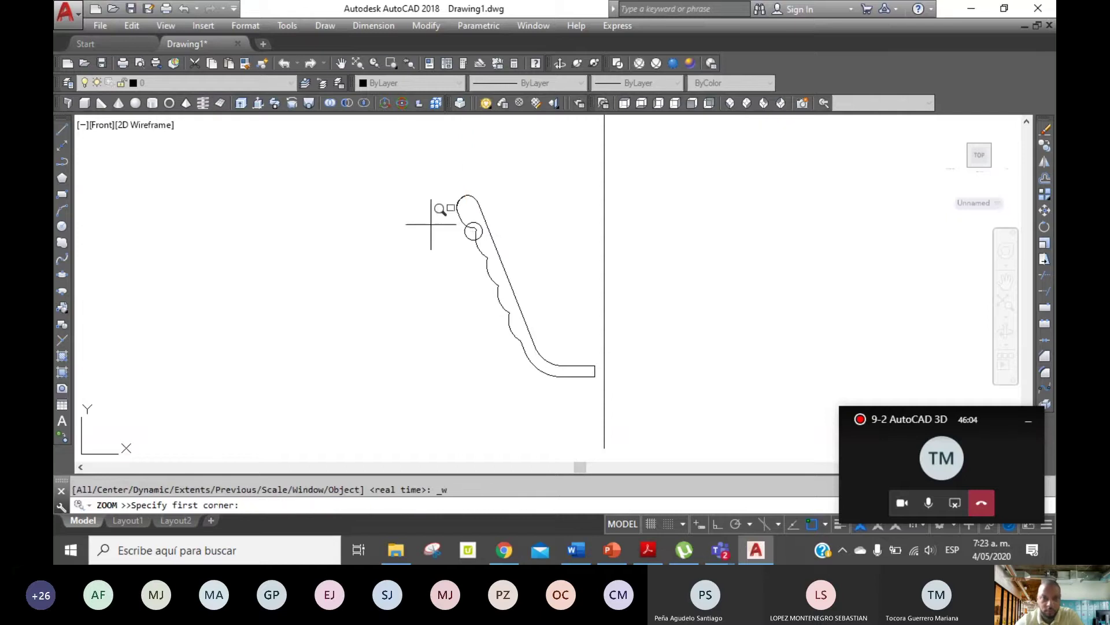
left_click(436, 213)
left_click(503, 248)
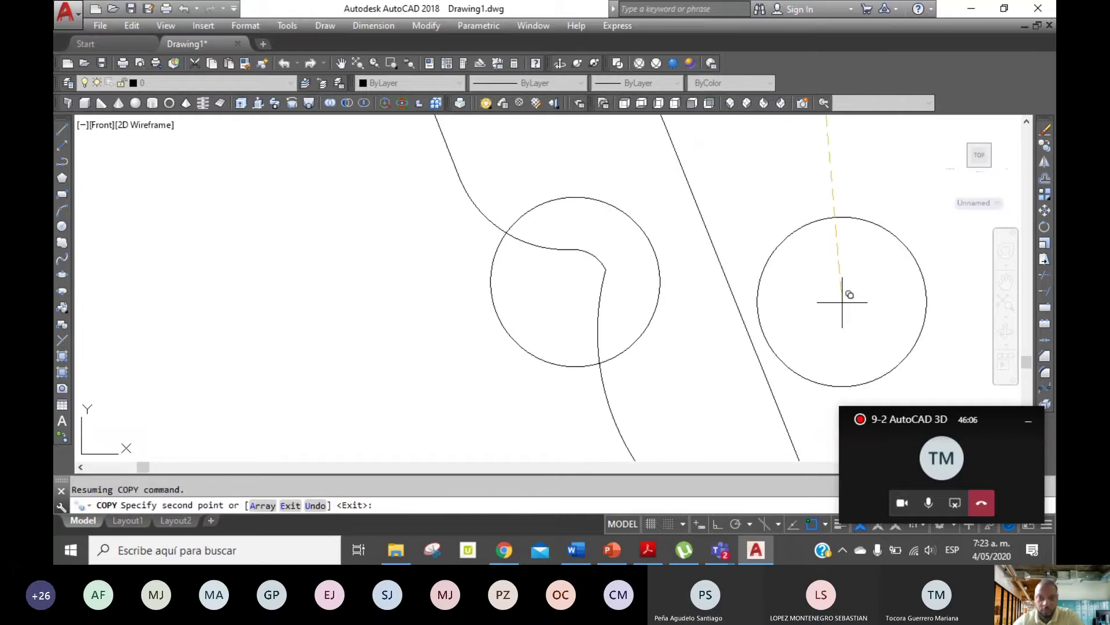
key("Escape")
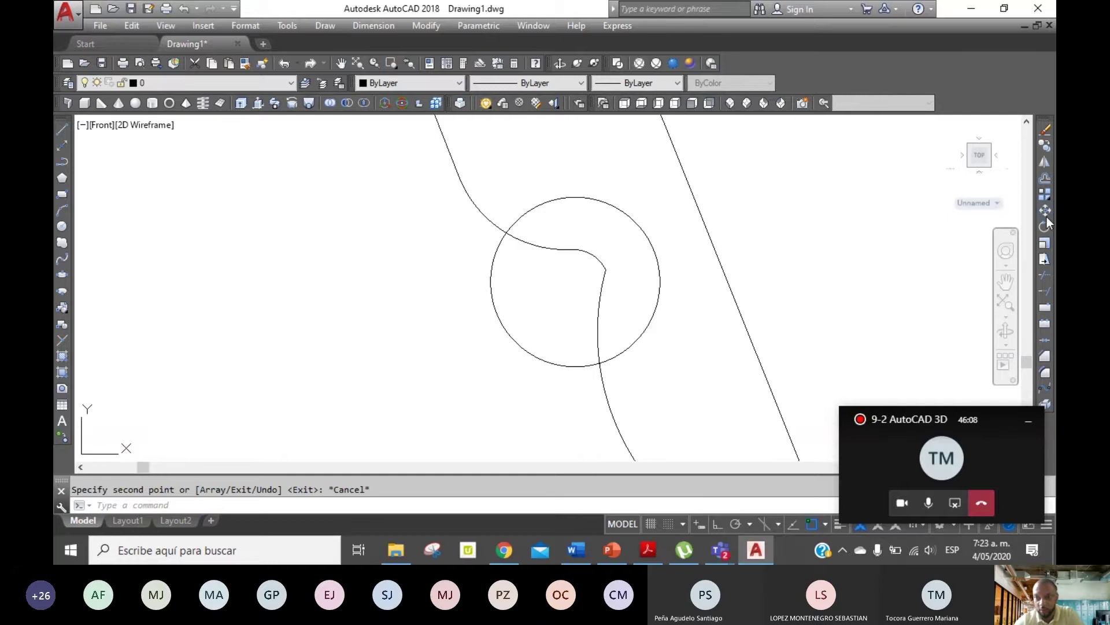
Move the circle down-left into the curved notch below the rounded top.
left_click(1045, 211)
left_click(657, 247)
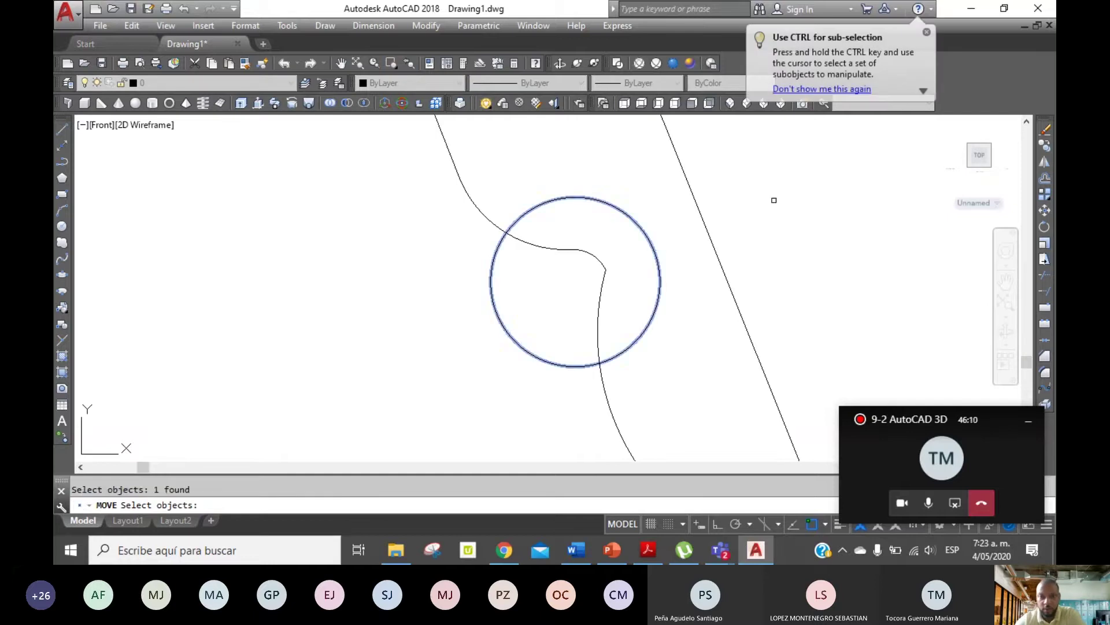
key("Return")
left_click(811, 182)
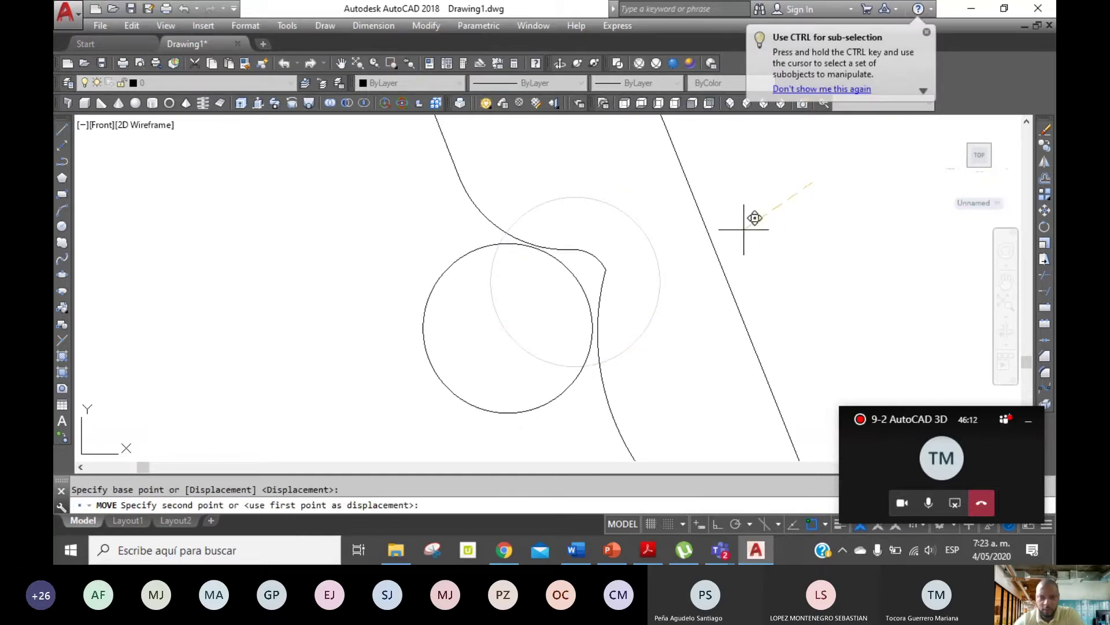
left_click(745, 229)
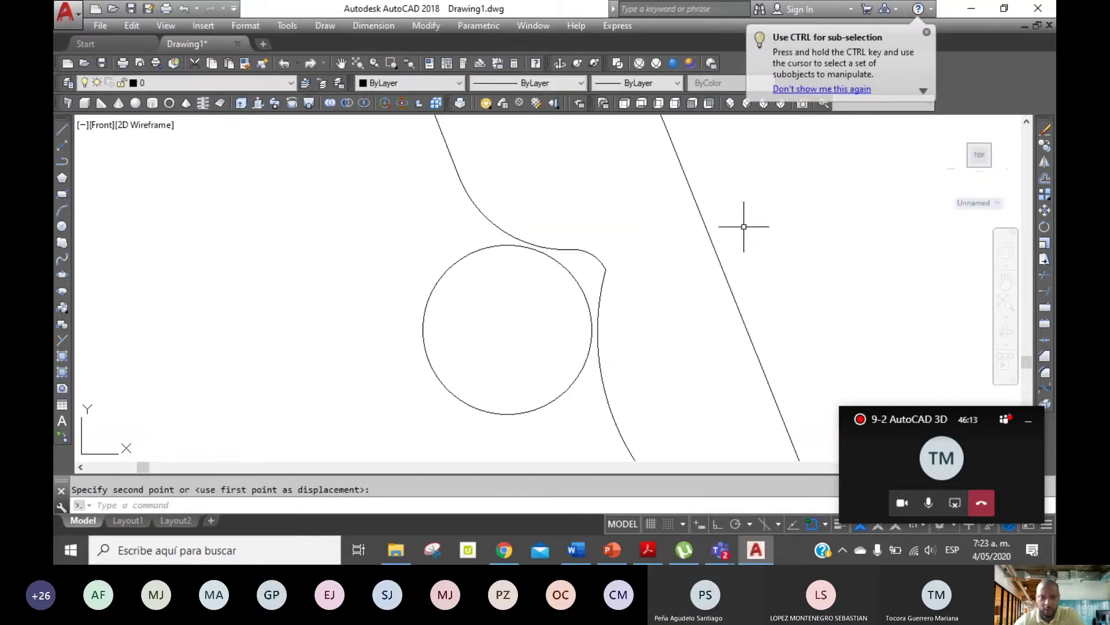
Admit the waiting guest in Teams, then return to AutoCAD's previous wider view.
left_click(633, 463)
mouse_move(720, 550)
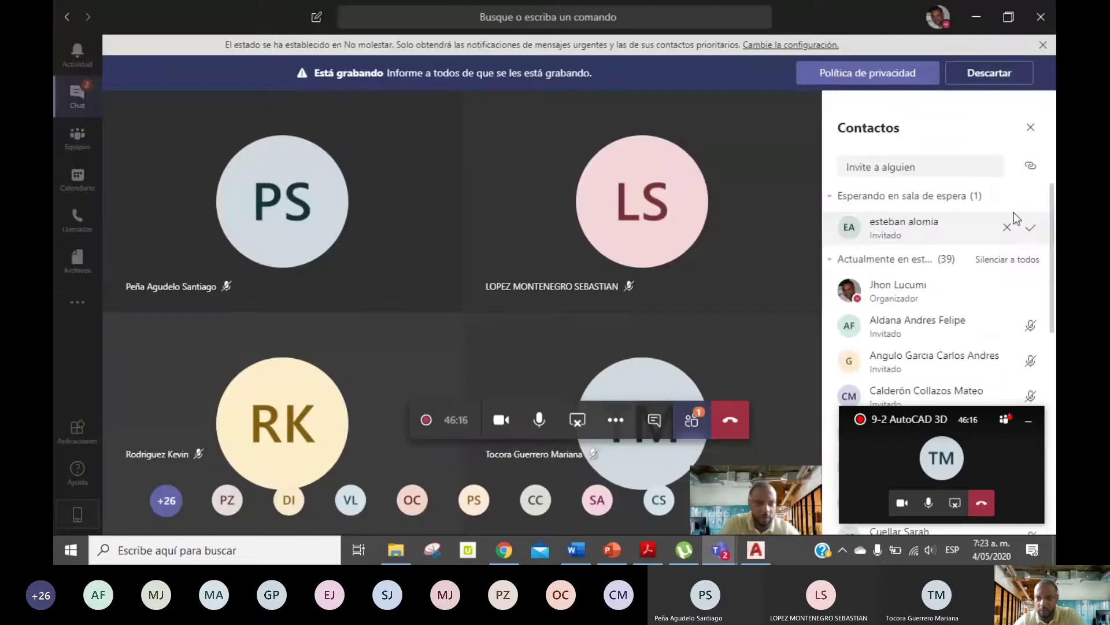
left_click(1030, 228)
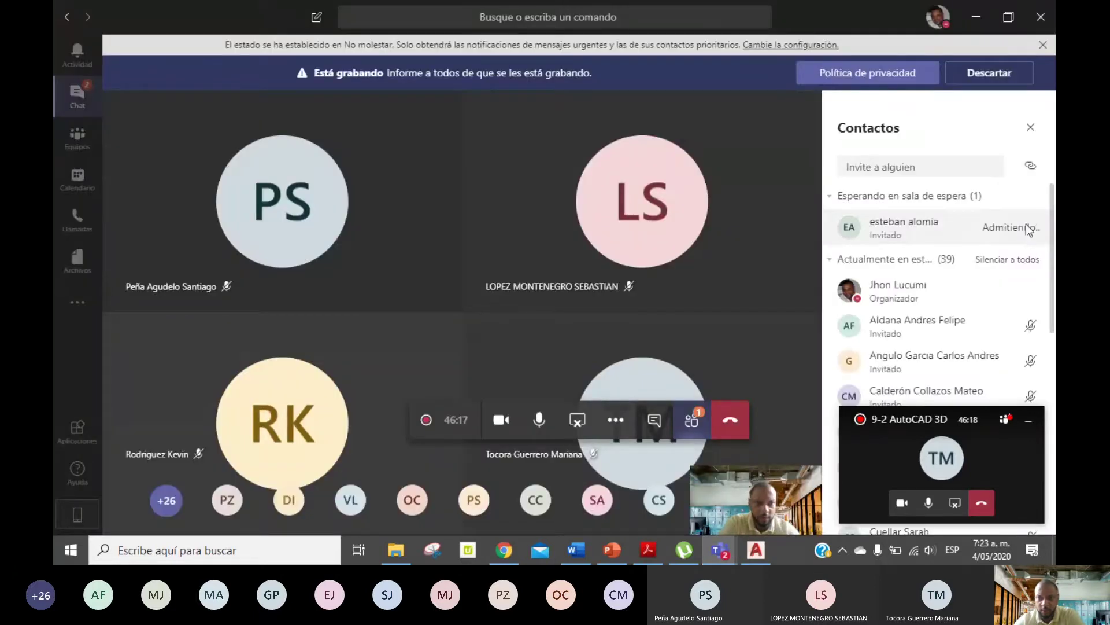
left_click(769, 554)
left_click(409, 69)
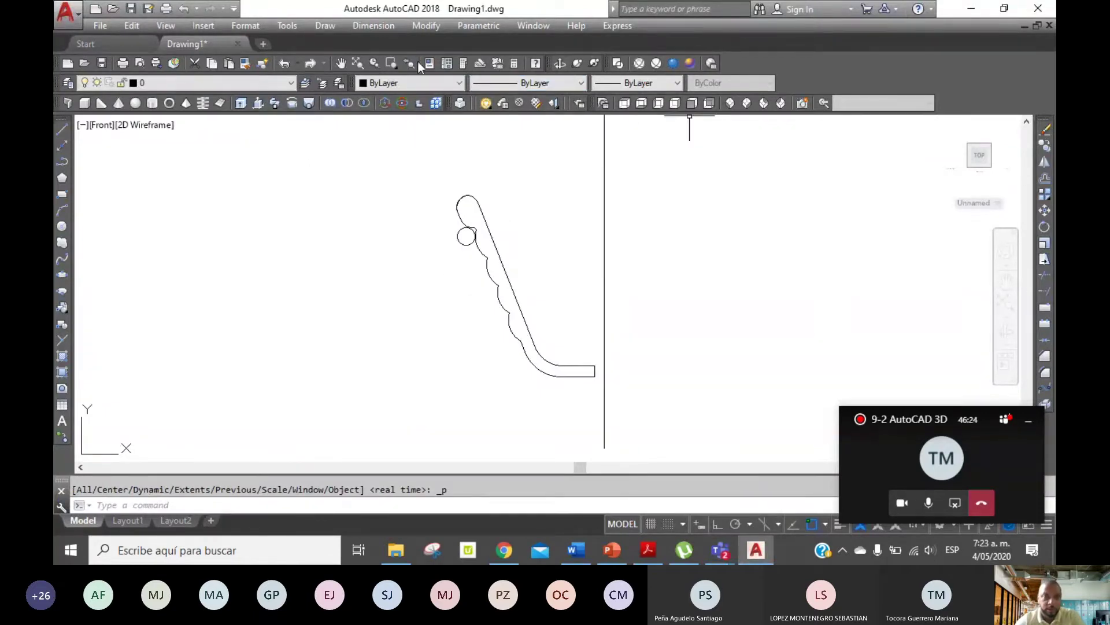
Zoom out to show both leg profiles, recheck the Sweep 2 reference in Word, and return.
left_click(374, 64)
mouse_move(451, 171)
left_mouse_down()
mouse_move(530, 308)
mouse_move(533, 173)
mouse_move(537, 231)
left_mouse_up()
right_click(510, 184)
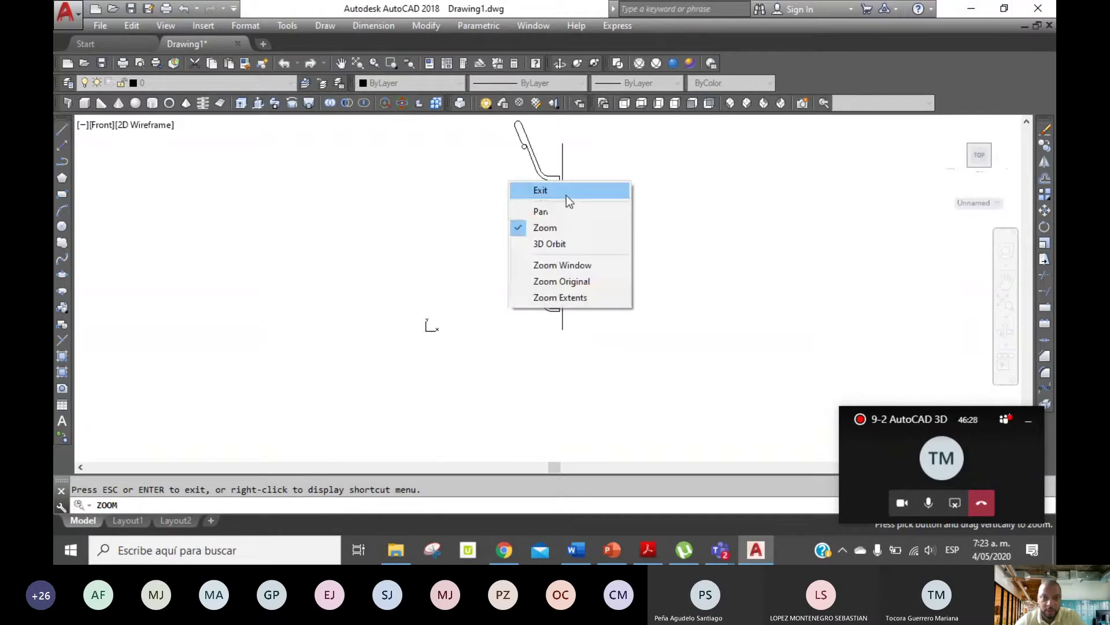
left_click(567, 195)
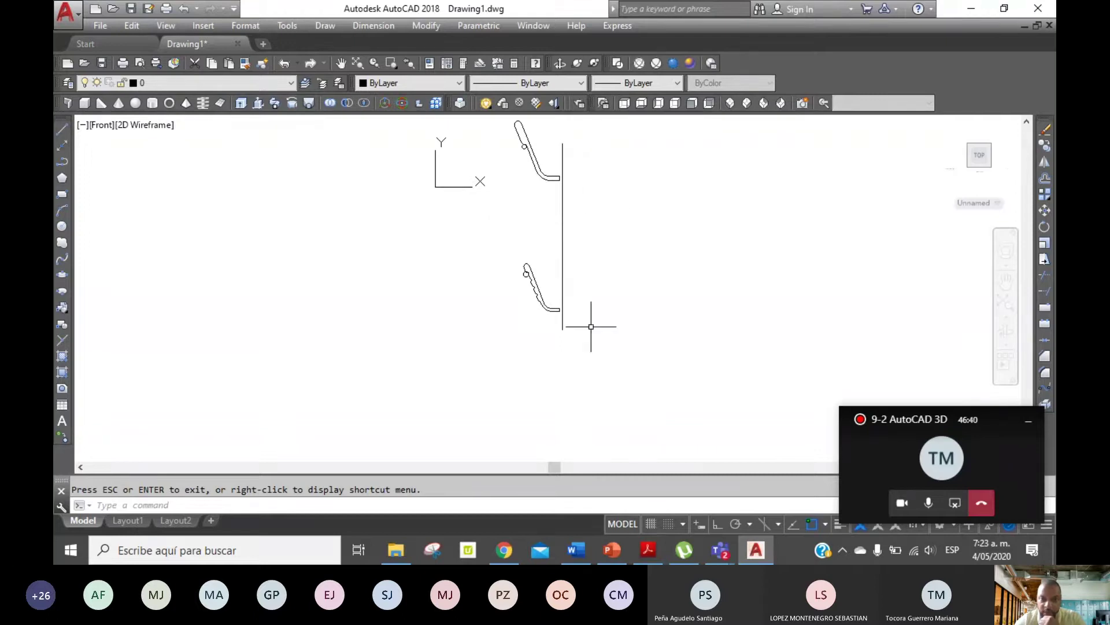
left_click(584, 547)
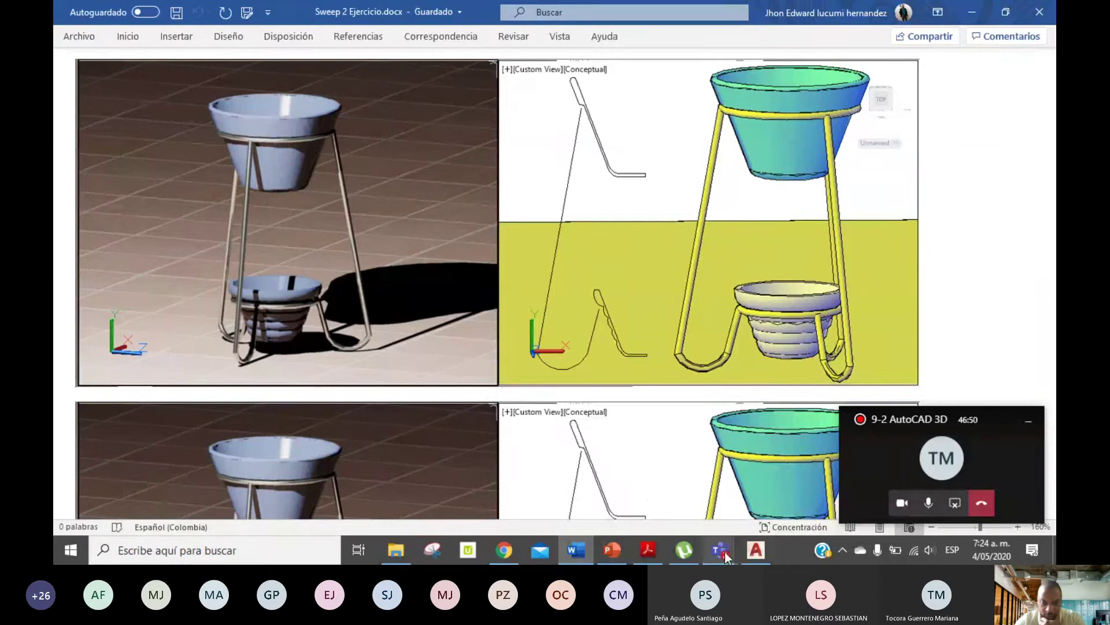
left_click(754, 553)
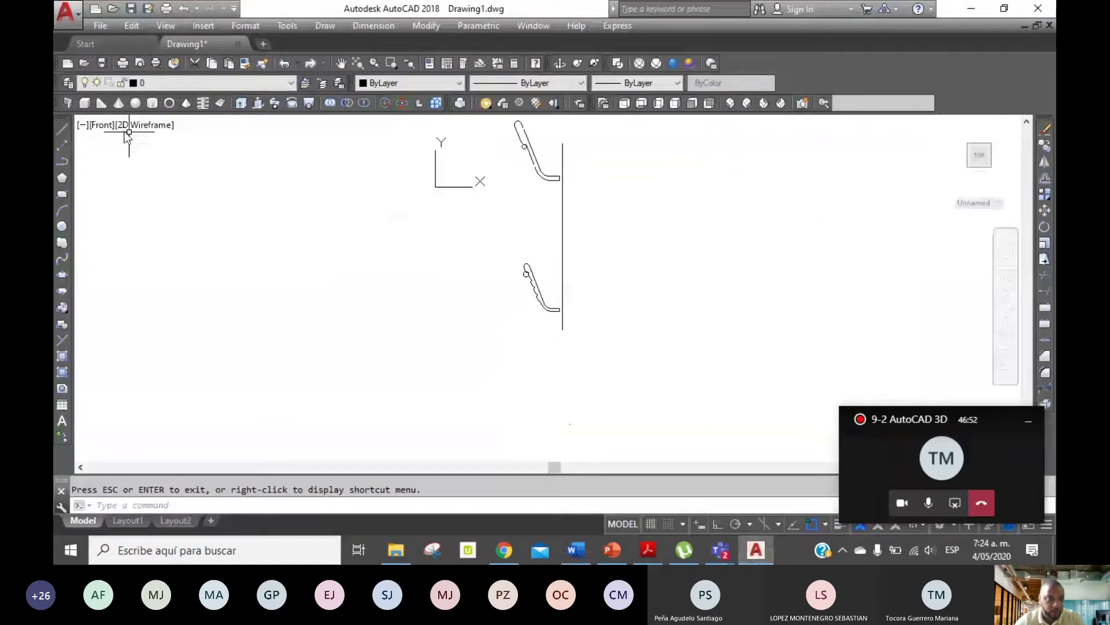
Draw a long slanted line from the upper small circle's centre down to the lower profile's endpoint.
left_click(62, 130)
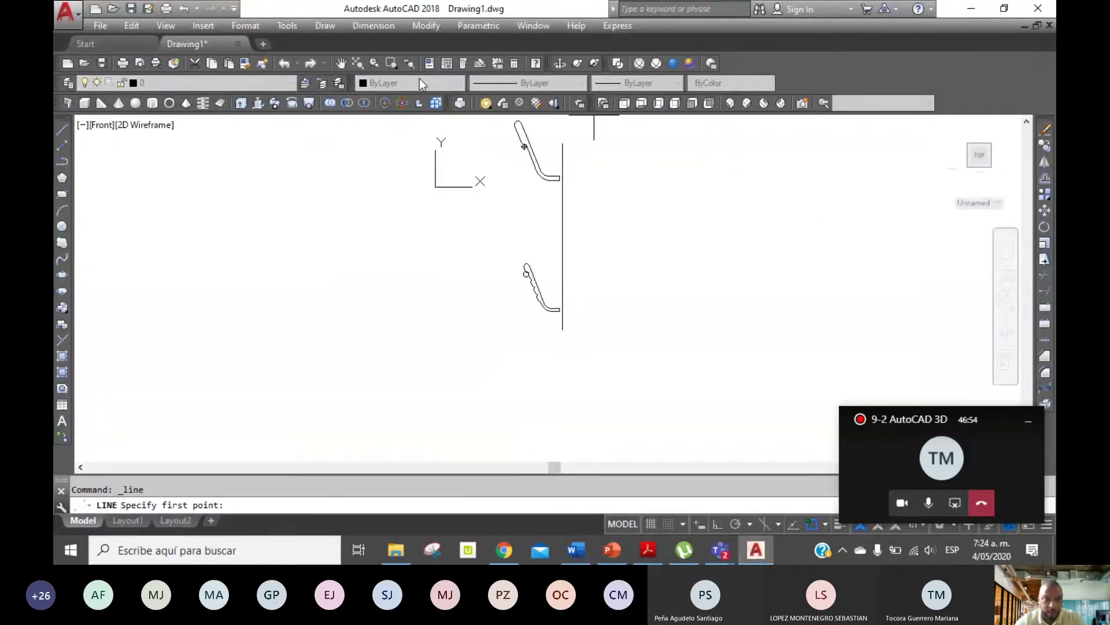
left_click(390, 63)
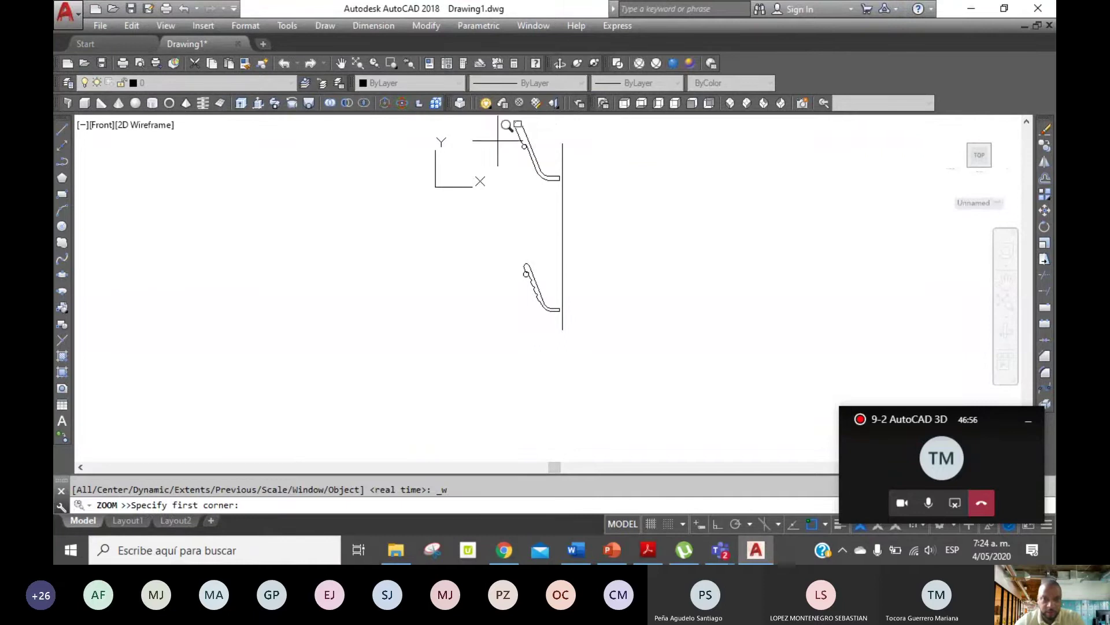
left_click(505, 128)
left_click(550, 149)
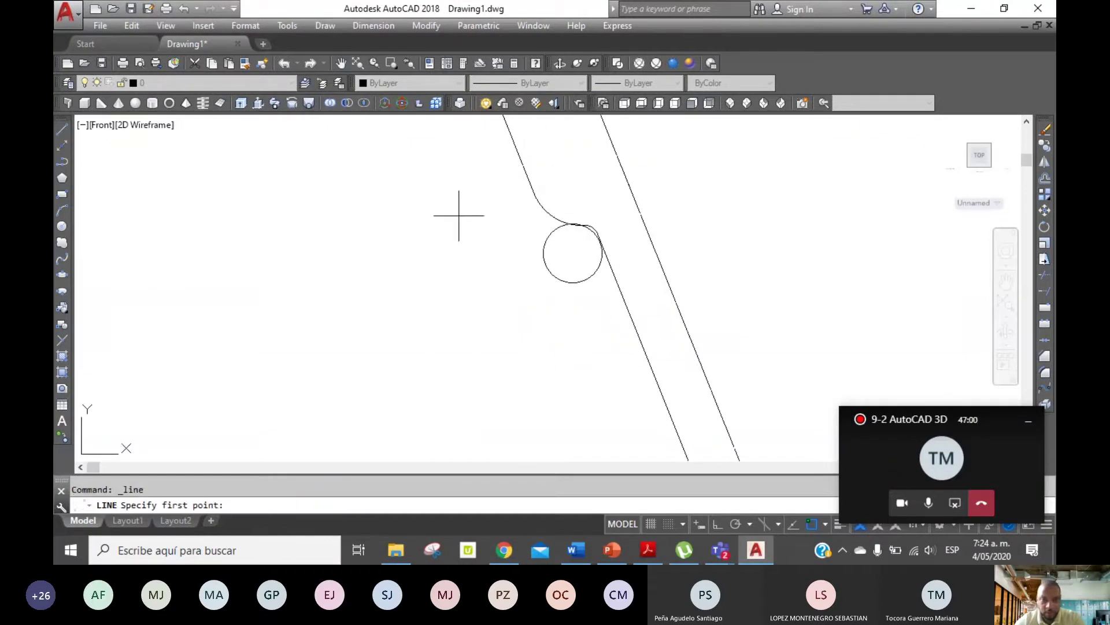
left_click(572, 254)
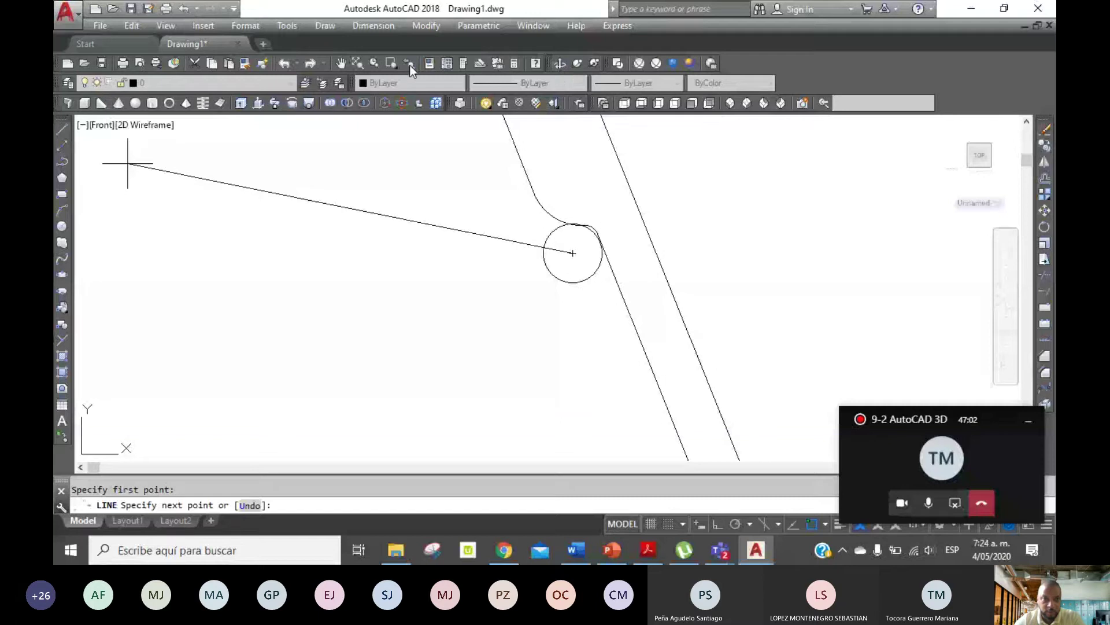
left_click(409, 65)
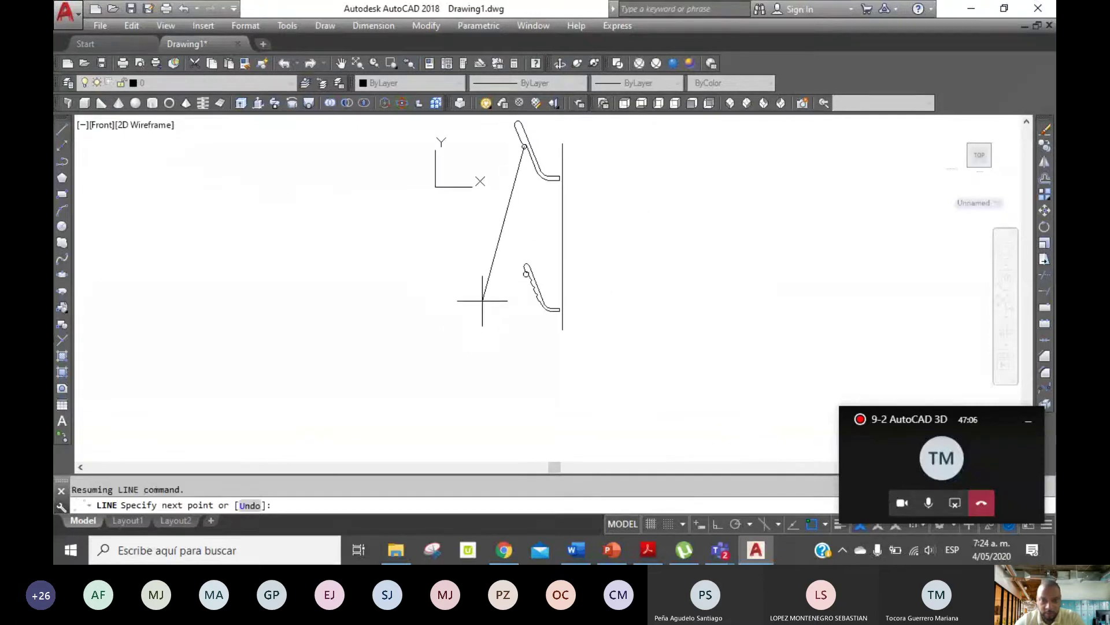
left_click(479, 307)
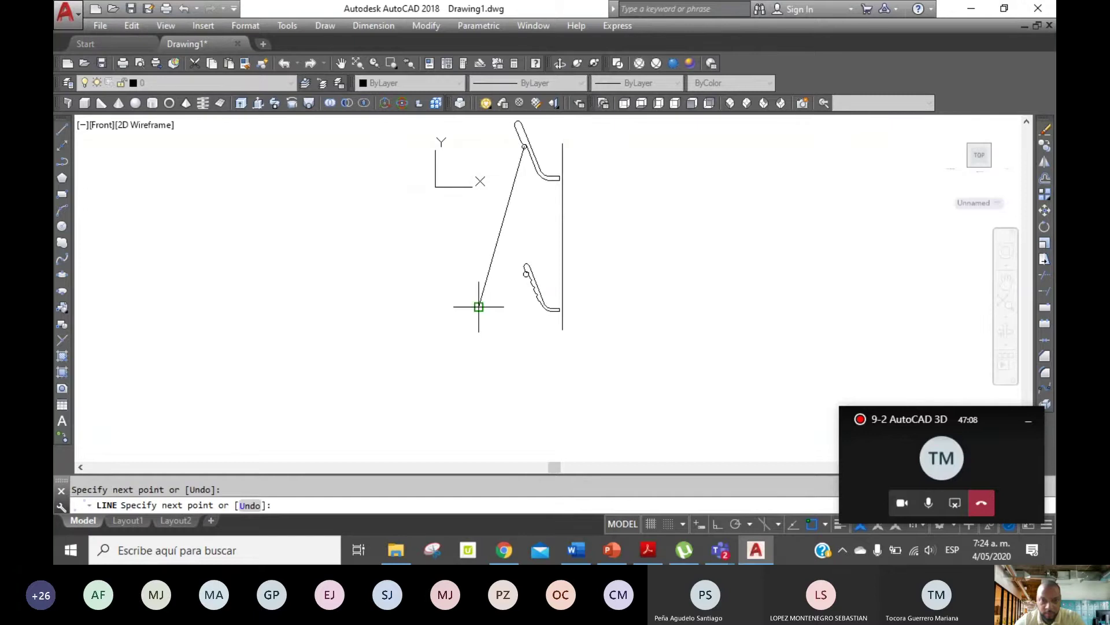
right_click(514, 228)
left_click(529, 233)
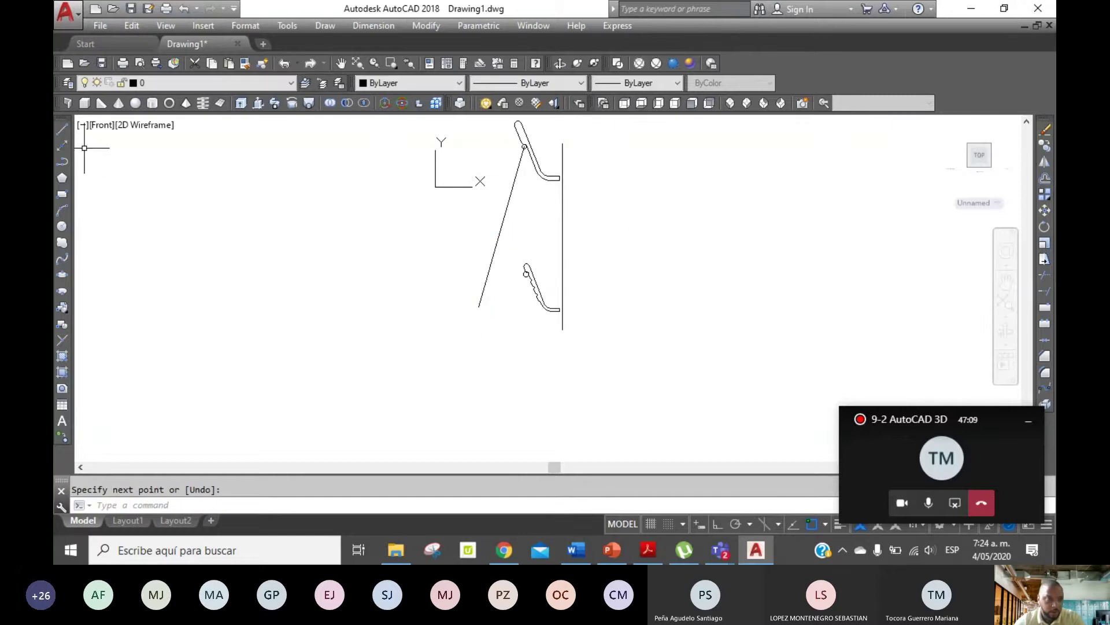
Start another line and zoom a window around the lower bracket.
left_click(62, 129)
left_click(390, 63)
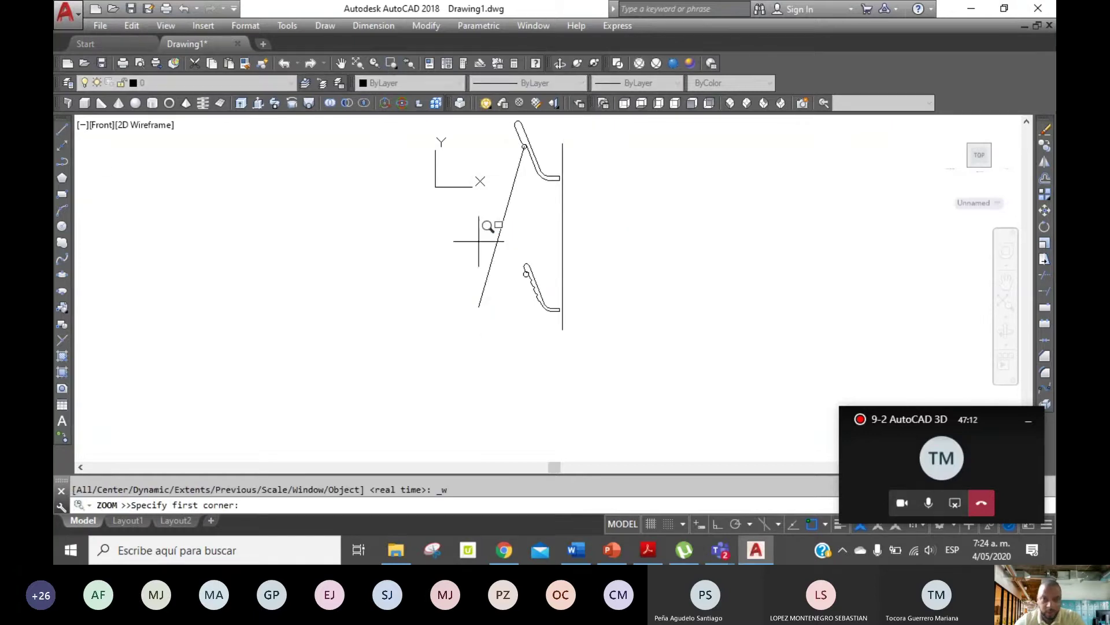
left_click(463, 248)
left_click(561, 323)
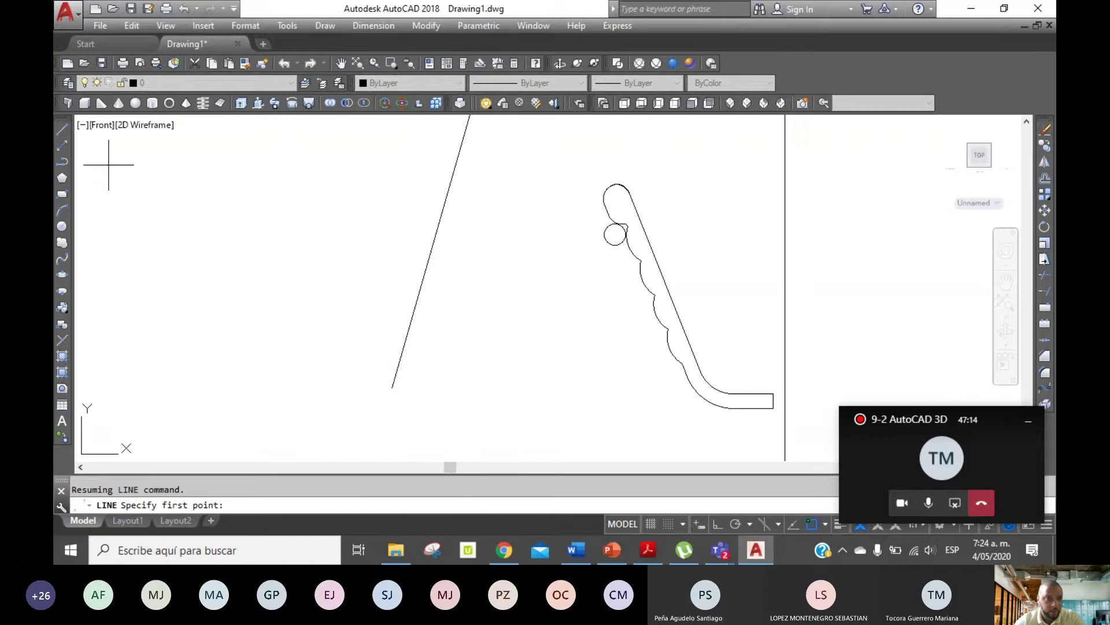
Draw a slanted line from the small circle's centre down-left to a point below the leg.
left_click(615, 234)
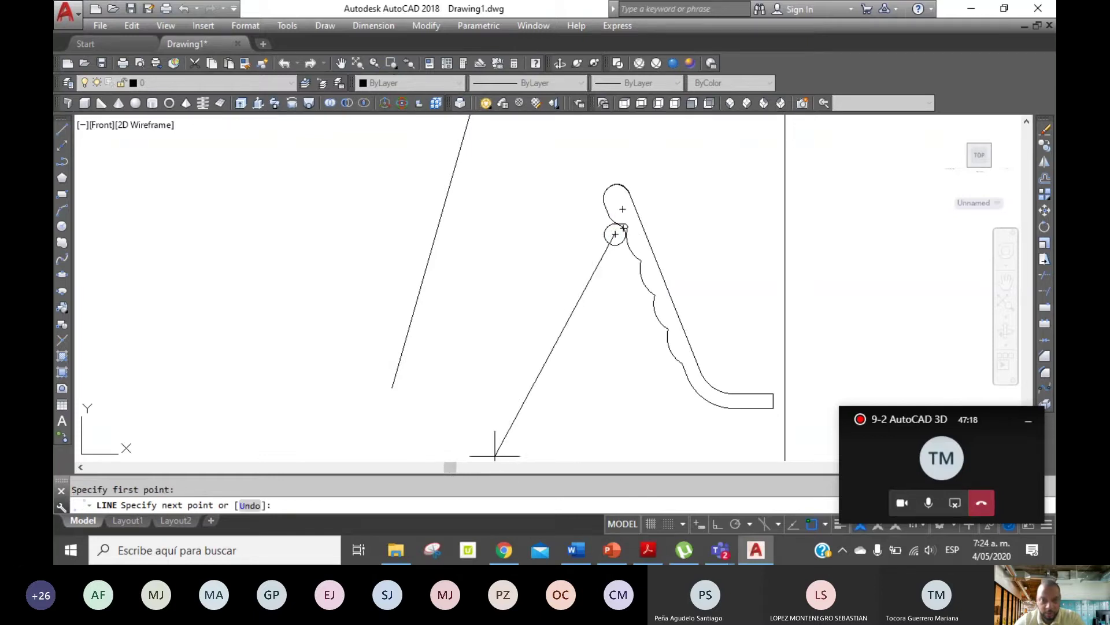
left_click(342, 63)
left_click_drag(595, 354, 591, 196)
right_click(574, 218)
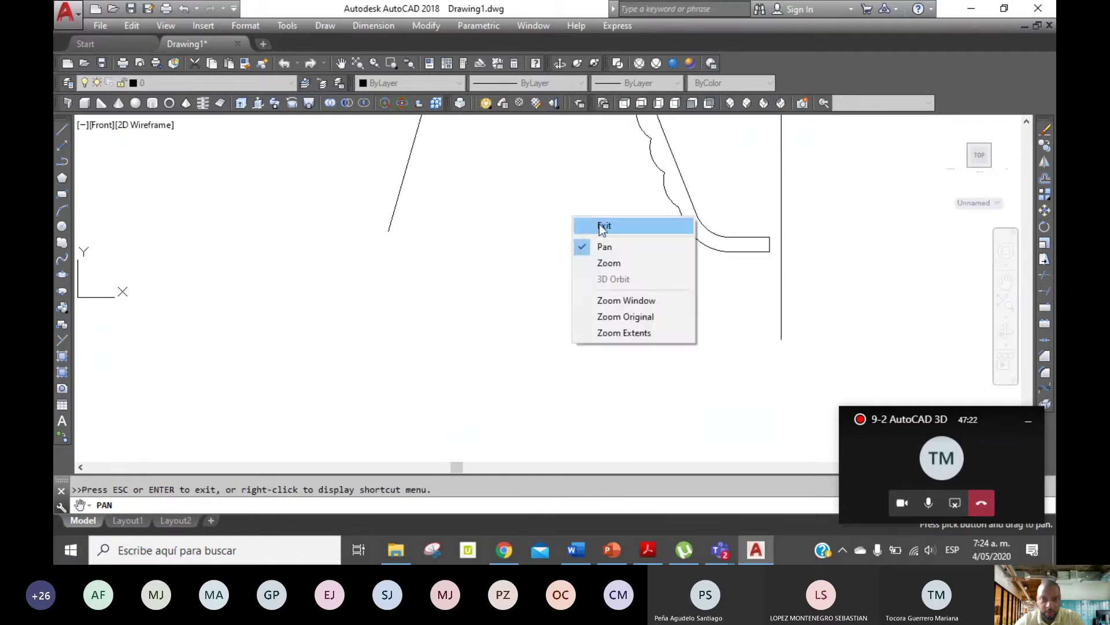
left_click(602, 226)
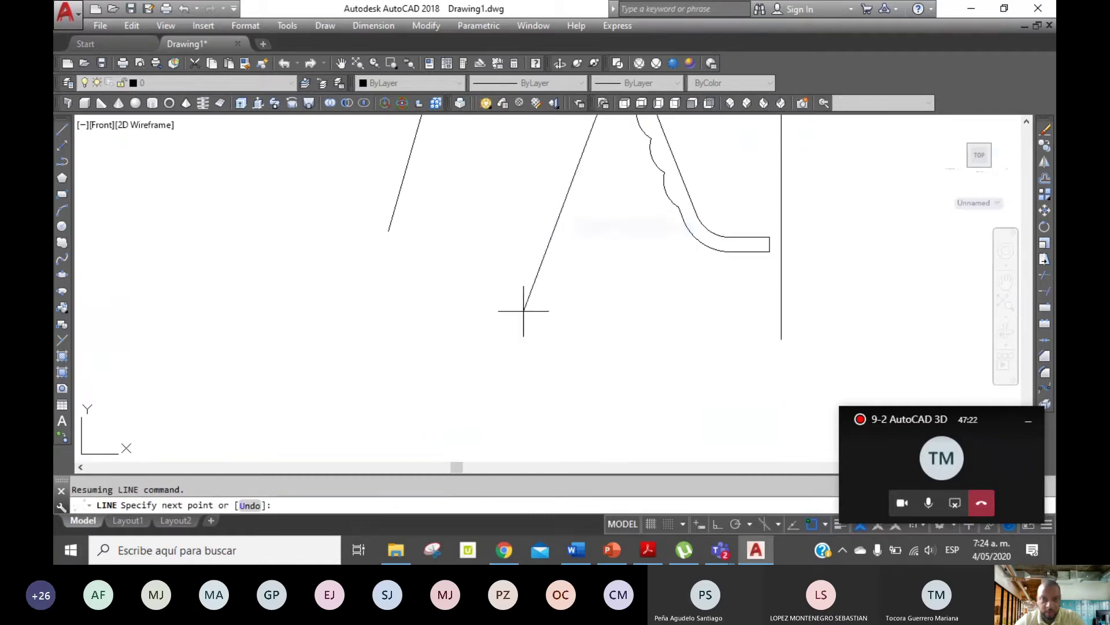
left_click(477, 333)
right_click(490, 222)
left_click(527, 230)
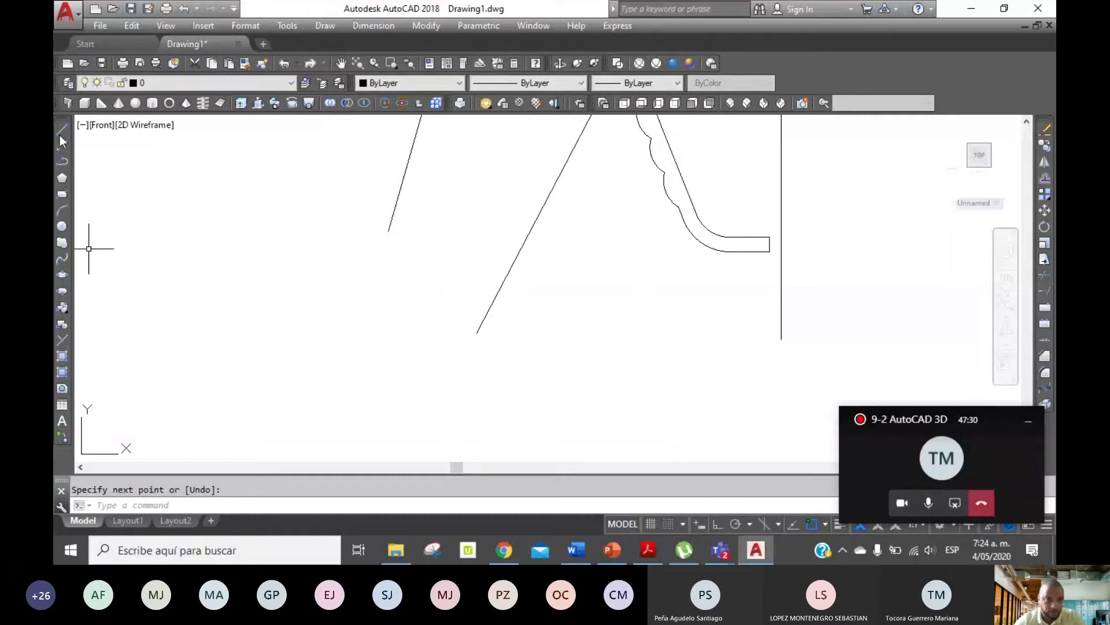
Begin a horizontal line at the slanted line's lower end with Ortho on.
left_click(61, 131)
left_click(478, 333)
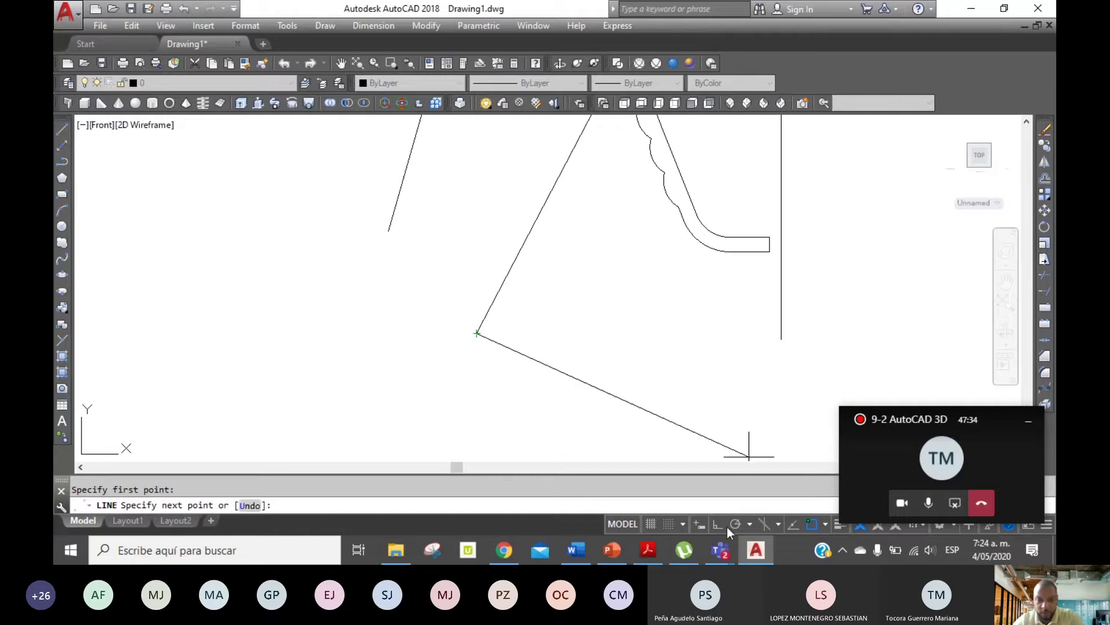
key("F8")
Finish the horizontal base line and extend the left slanted line down to it.
left_click(275, 333)
right_click(283, 274)
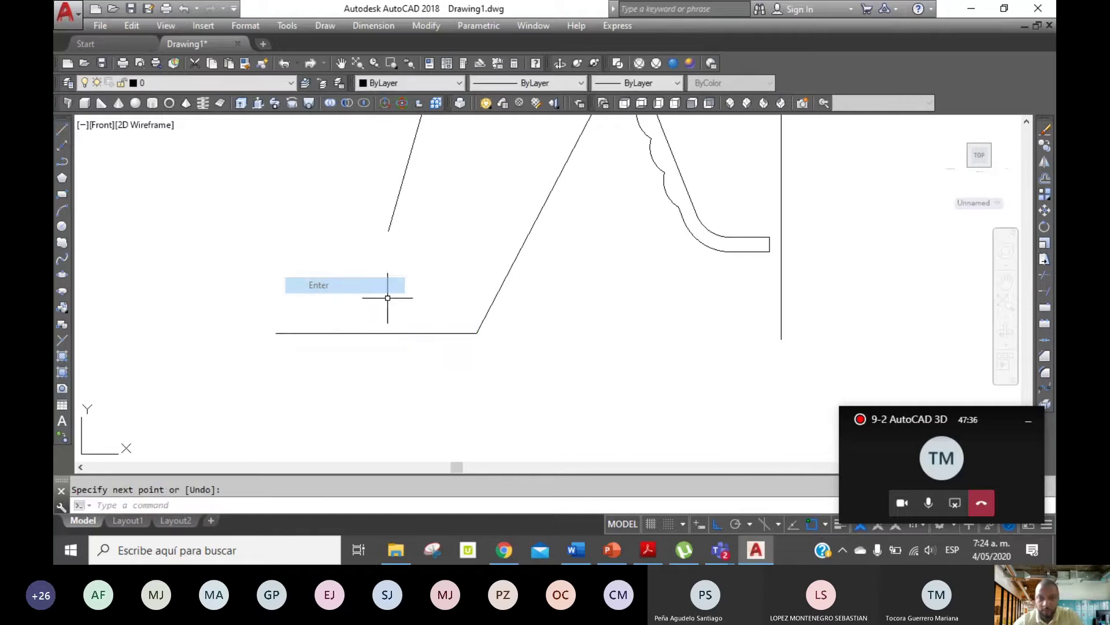
left_click(321, 285)
left_click(1044, 291)
left_click(394, 379)
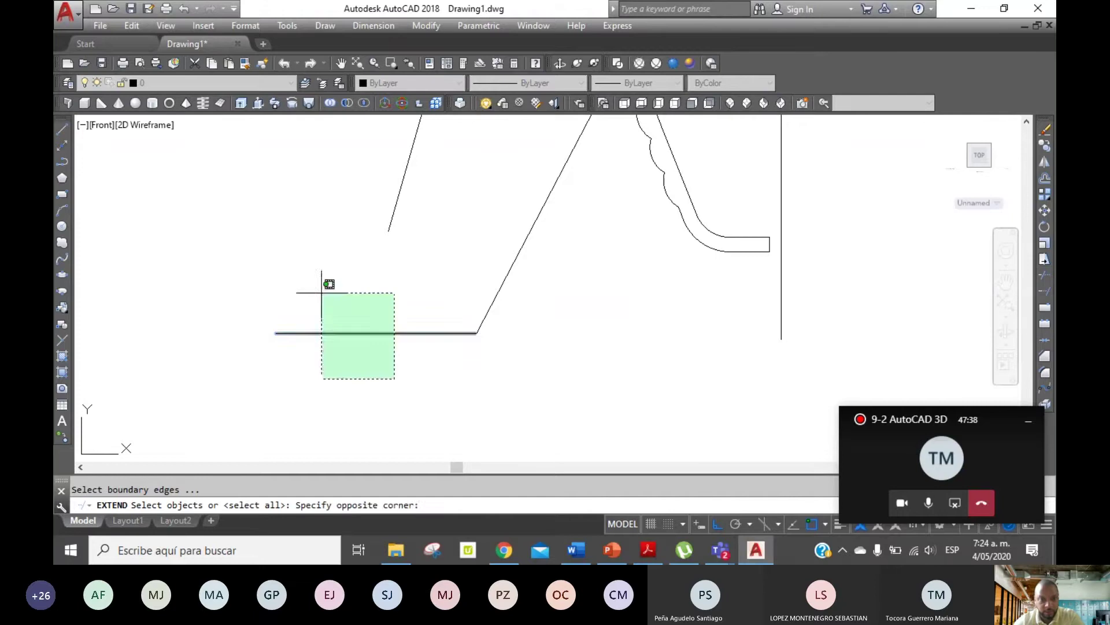
left_click(293, 264)
left_click(382, 223)
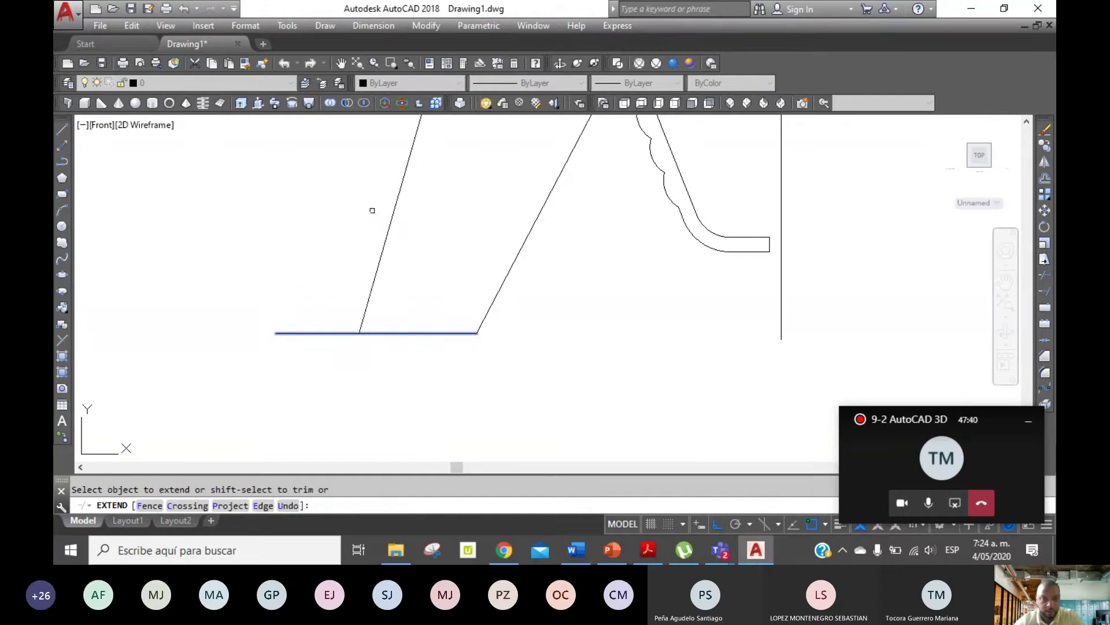
right_click(372, 211)
left_click(386, 218)
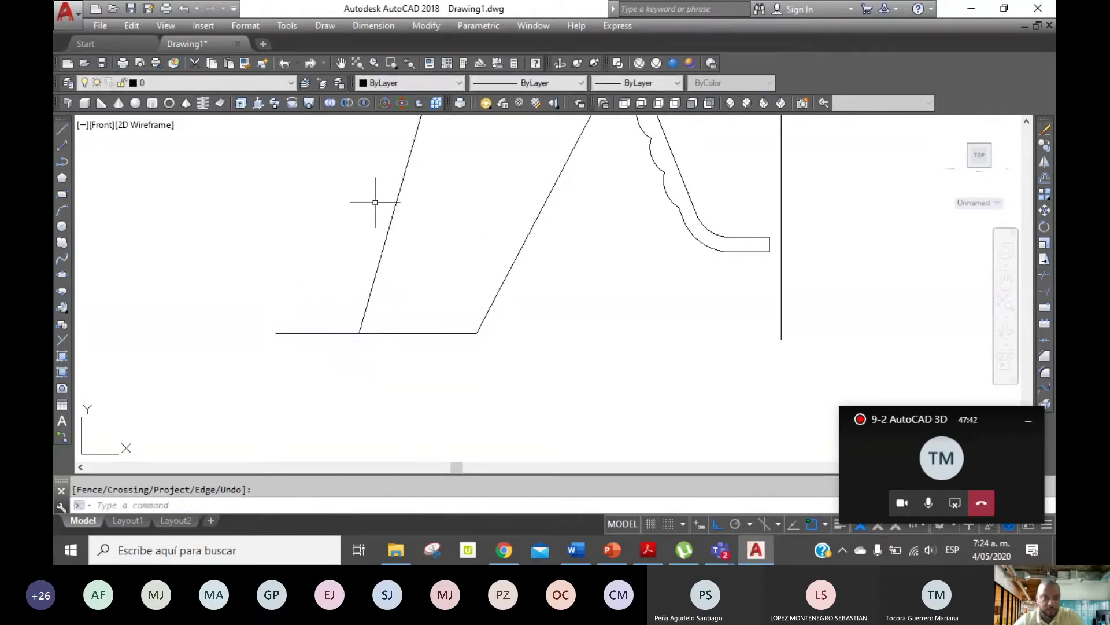
Draw a Tan-Tan-Tan circle touching both slanted lines and the base line.
left_click(324, 25)
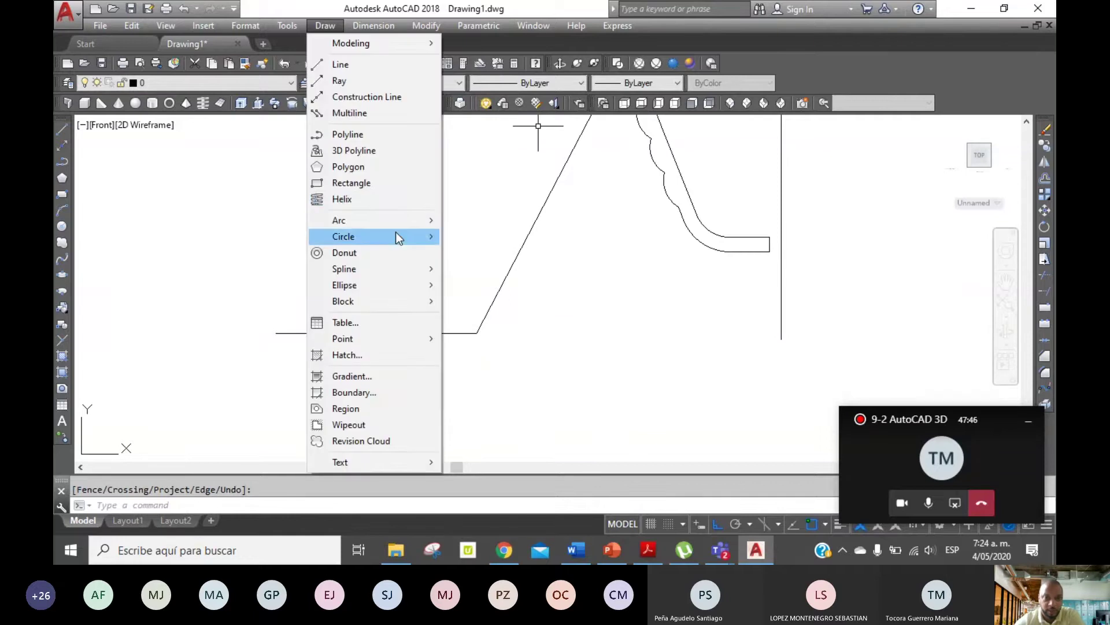
mouse_move(344, 236)
left_click(514, 327)
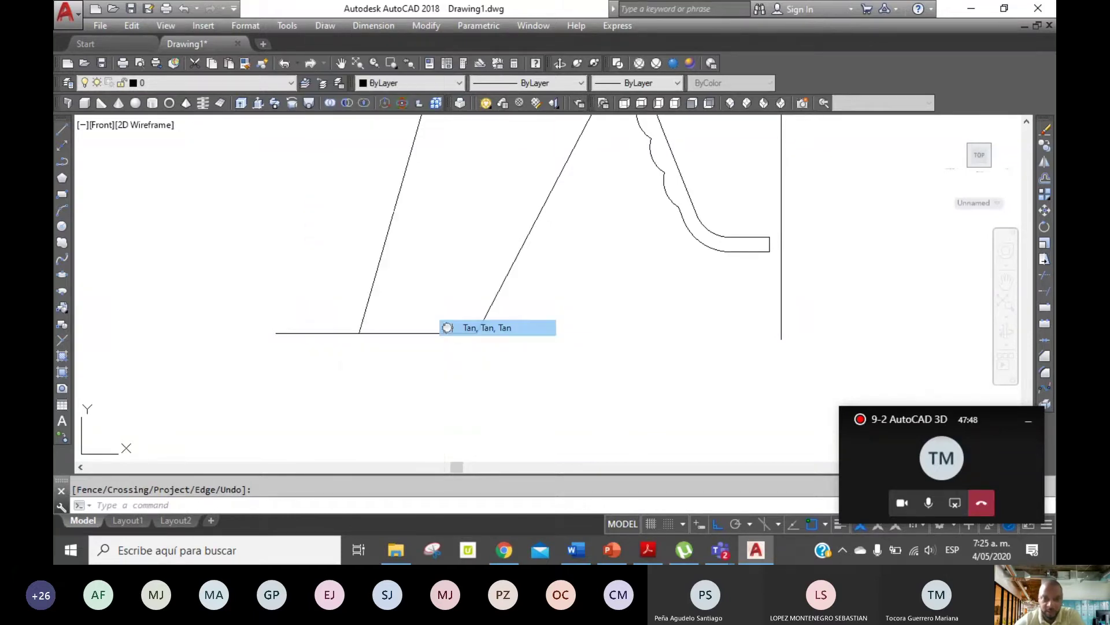
left_click(377, 260)
left_click(414, 331)
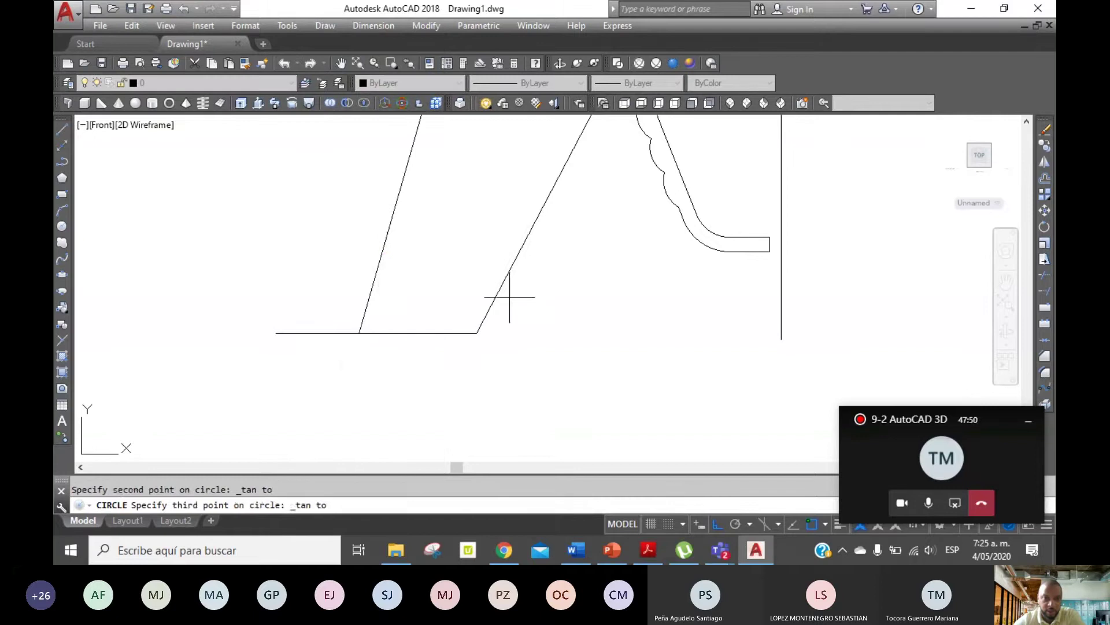
left_click(508, 276)
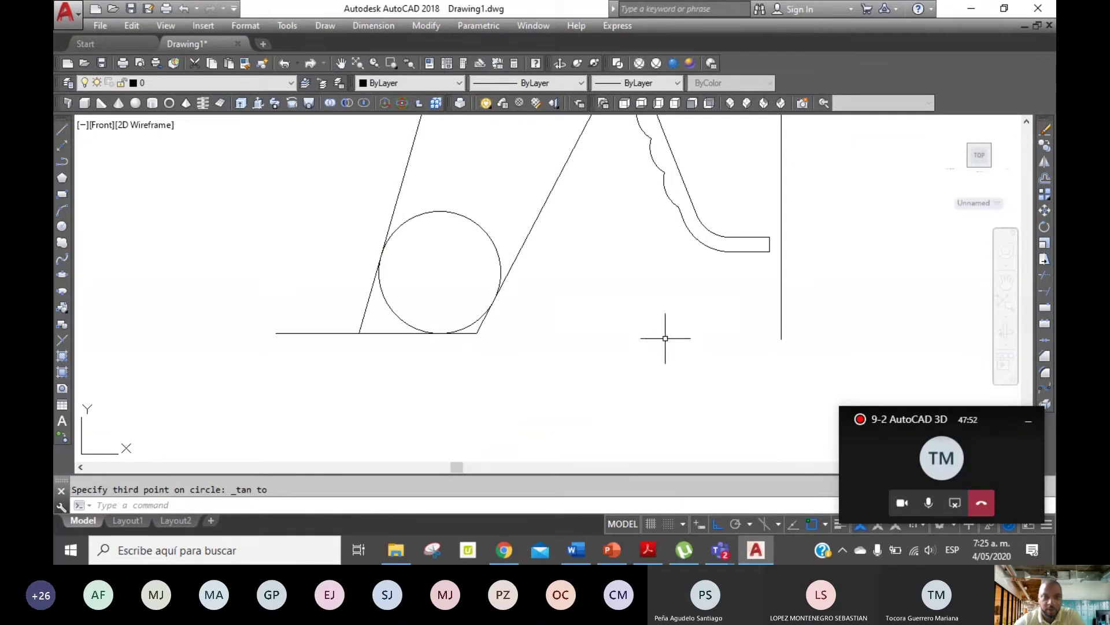
Trim away the circle's upper arc using the lines as cutting edges.
left_click(1044, 276)
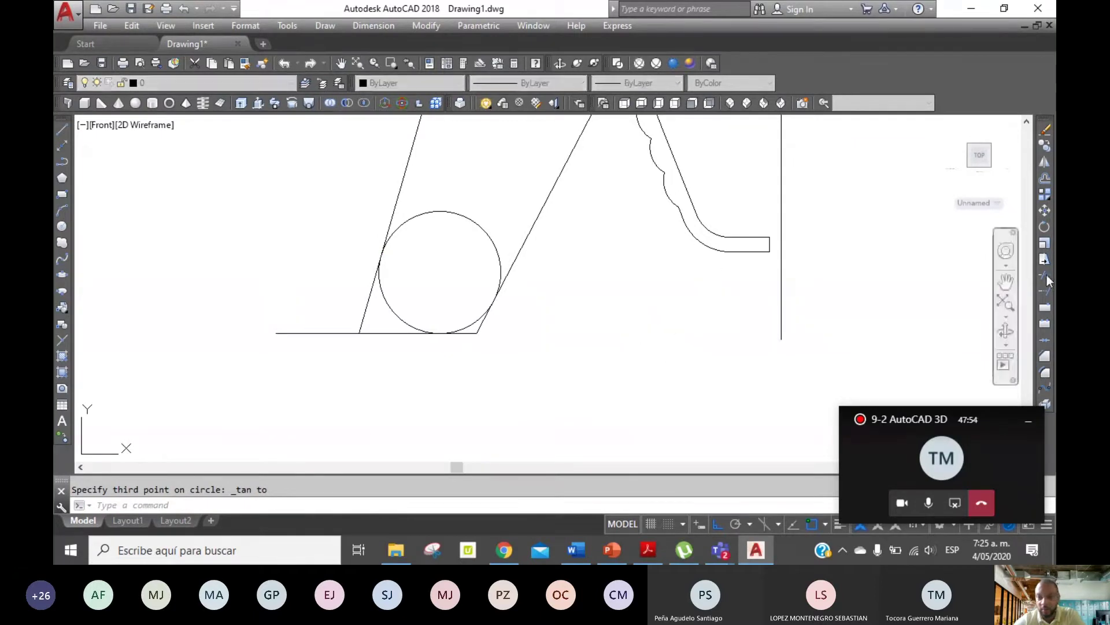
left_click(536, 306)
left_click(317, 205)
key("Return")
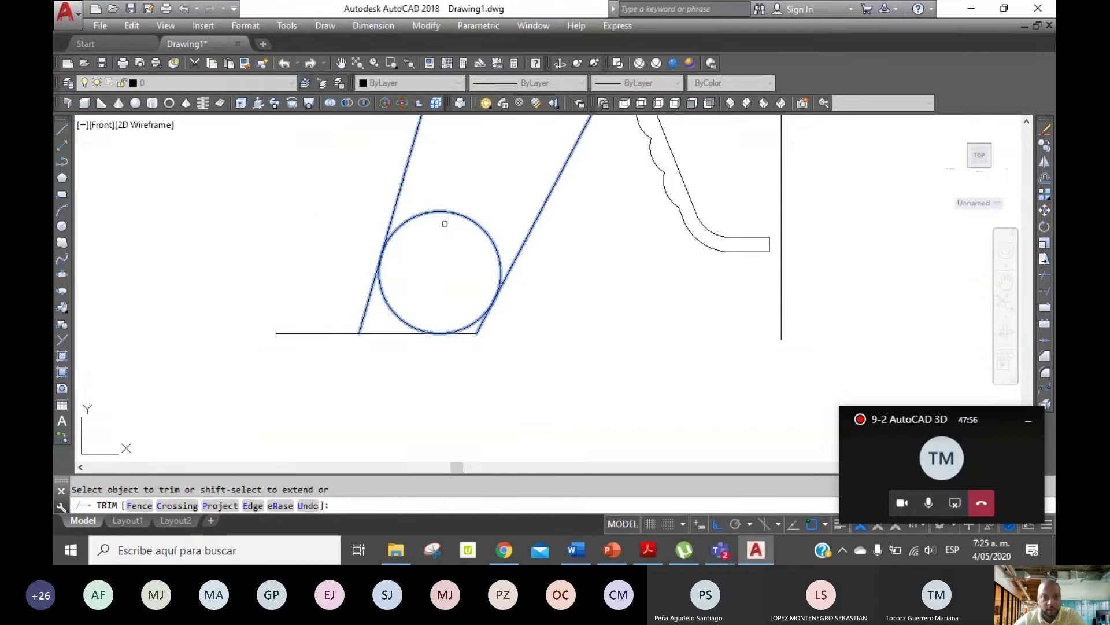
left_click(444, 210)
right_click(456, 183)
left_click(480, 194)
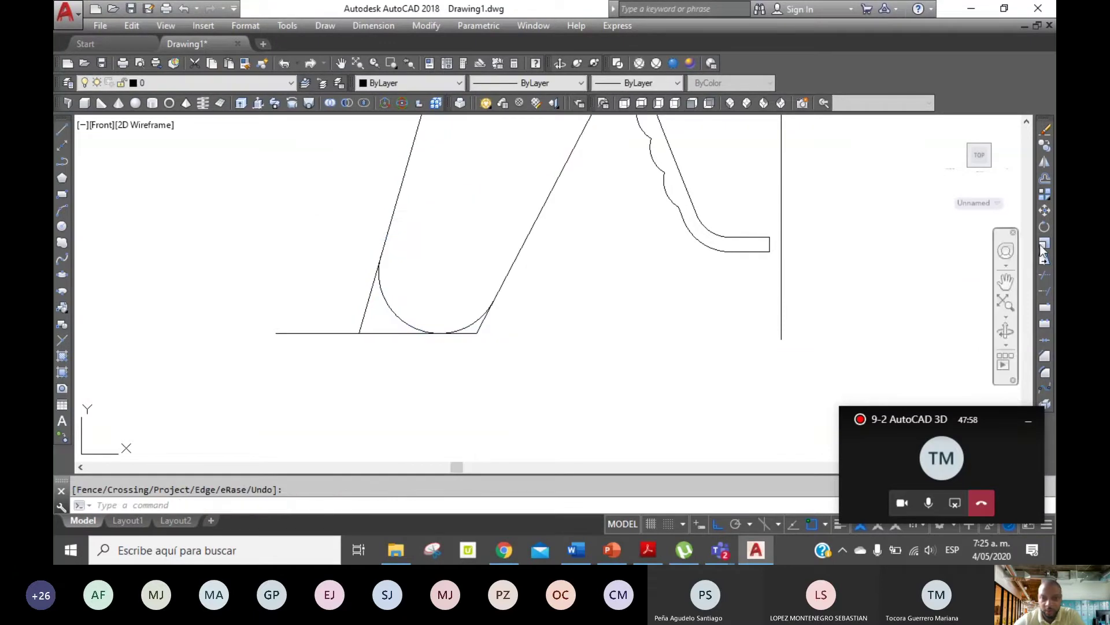
Trim the line corners beyond the lower arc, leaving a rounded foot.
left_click(1045, 276)
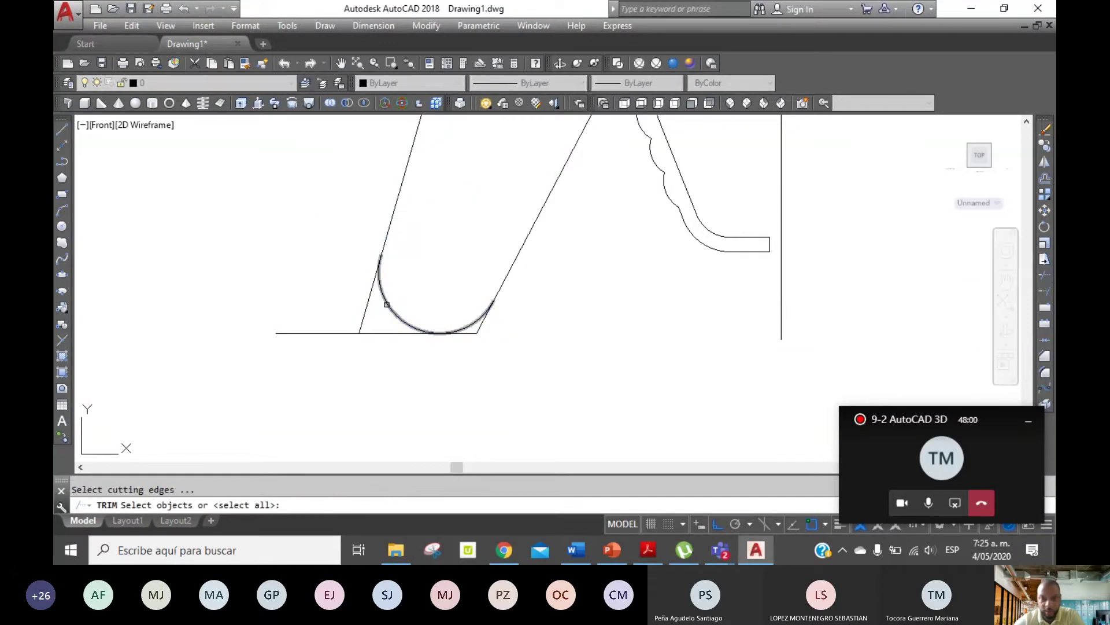
left_click(387, 304)
key("Return")
left_click(369, 301)
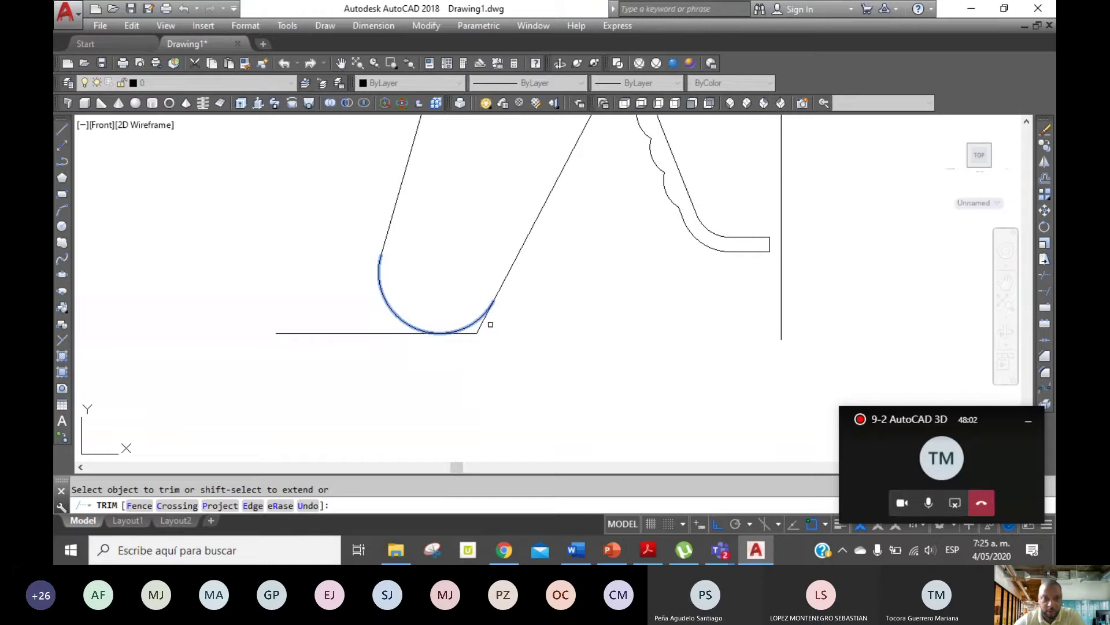
right_click(463, 208)
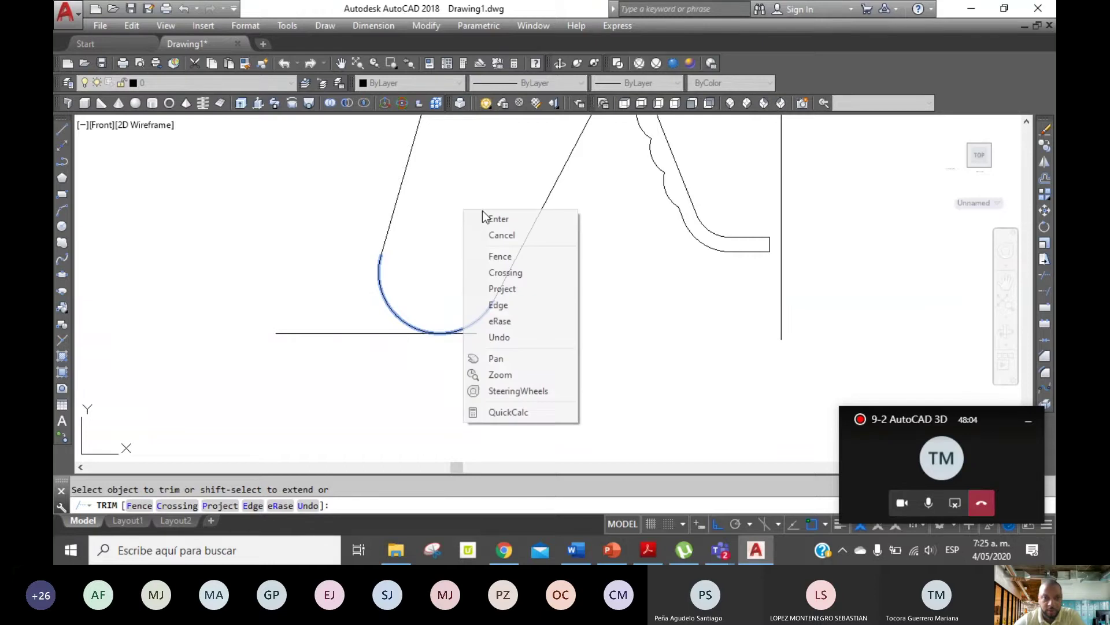
left_click(480, 218)
Delete the leftover horizontal base line and return to the previous view.
left_click(350, 348)
left_click(291, 316)
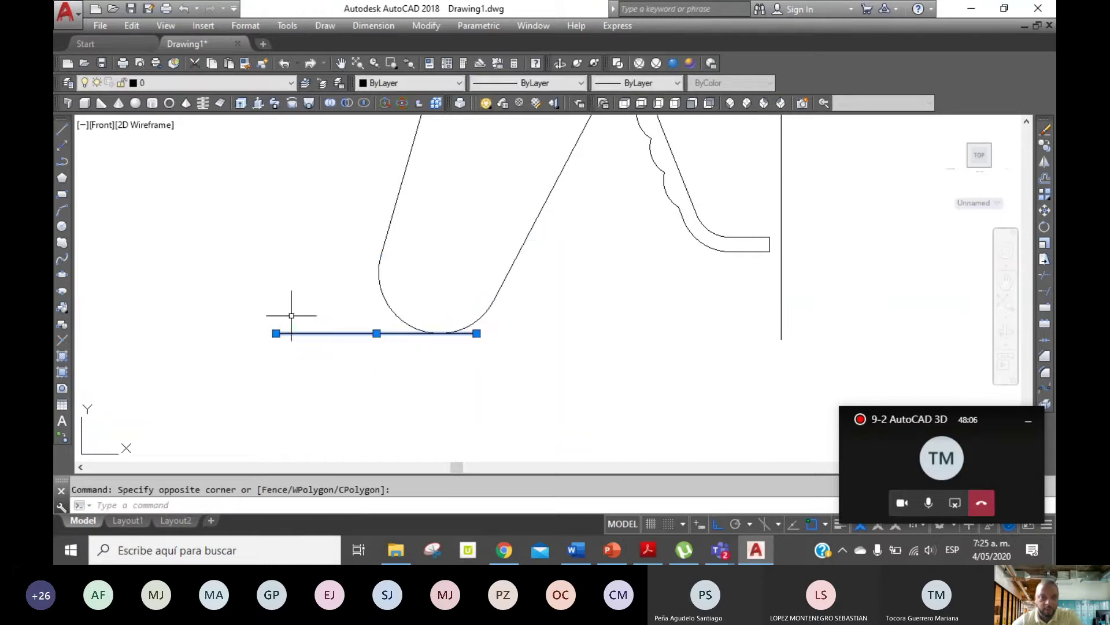
key("Delete")
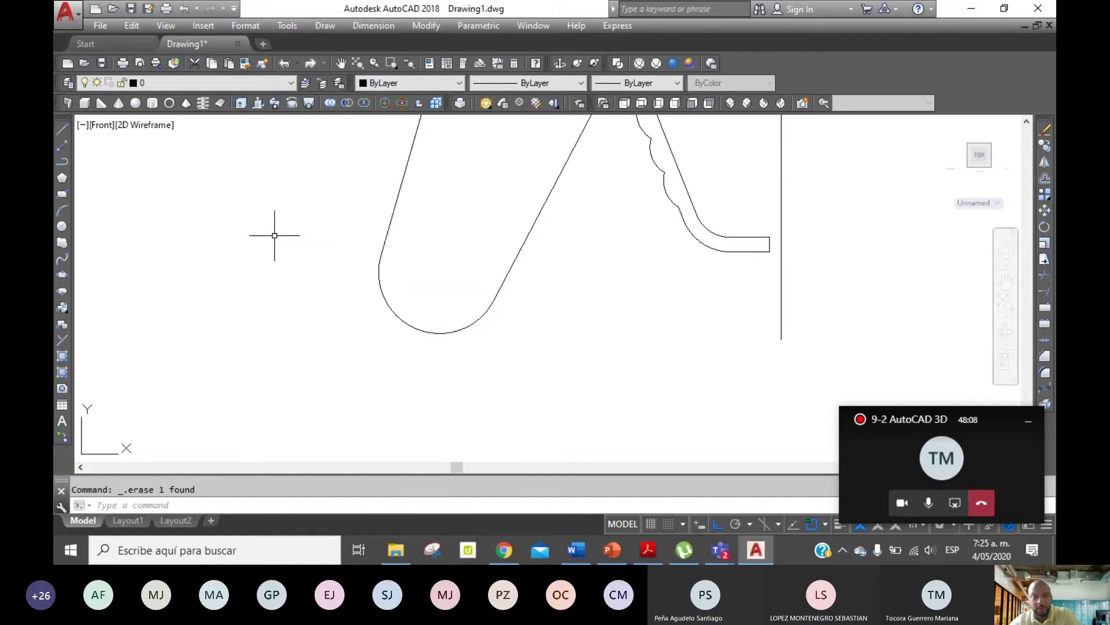
left_click(407, 61)
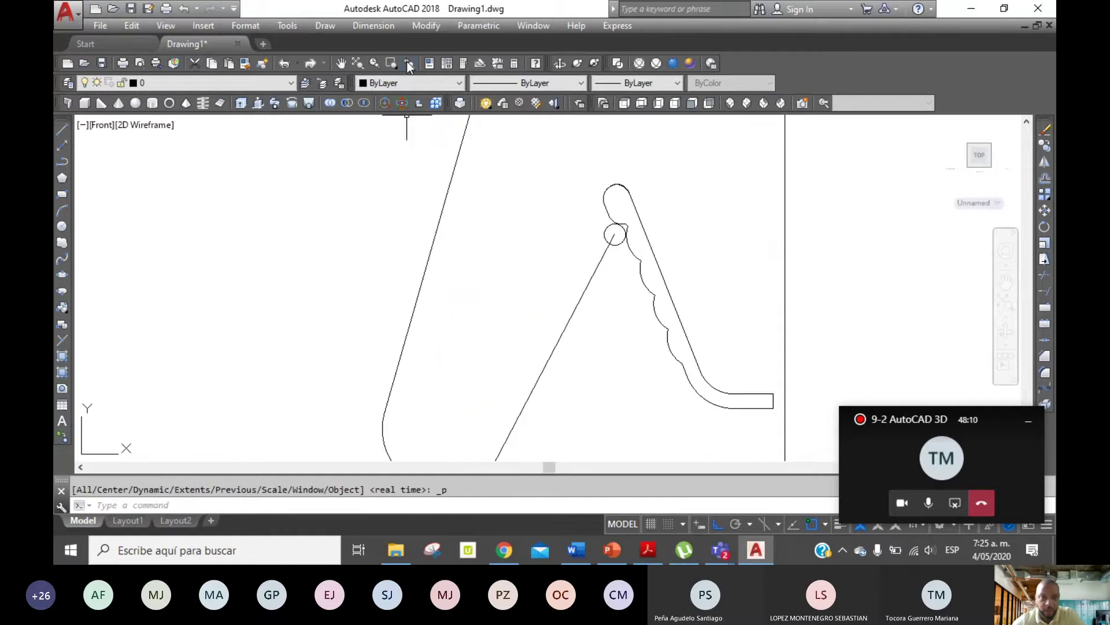
Zoom out with Realtime Zoom to see the whole leg.
left_click(374, 66)
left_click_drag(471, 211, 466, 199)
right_click(466, 199)
left_click(499, 202)
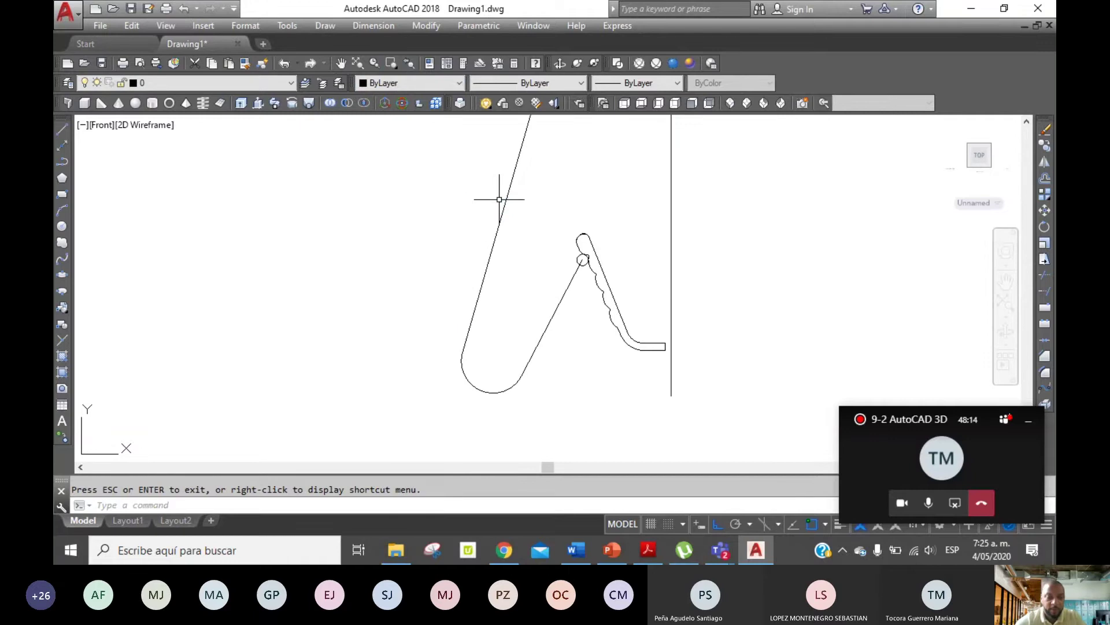
Join the left slanted line, bottom arc and right slanted line into one polyline with PEDIT.
type("peedit")
key("Return")
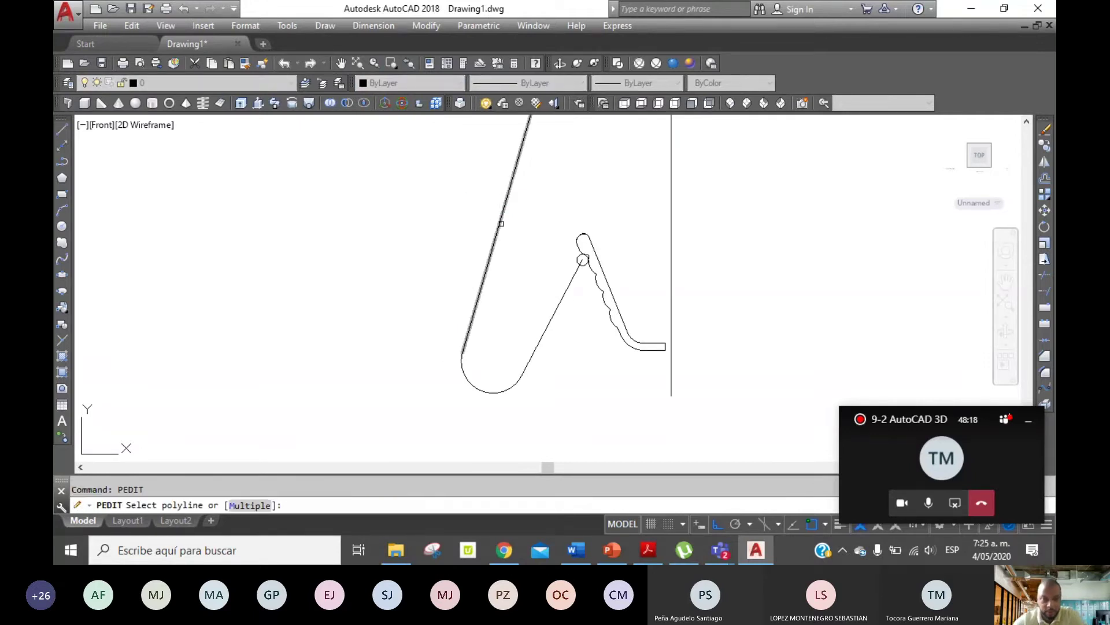
left_click(501, 222)
key("Return")
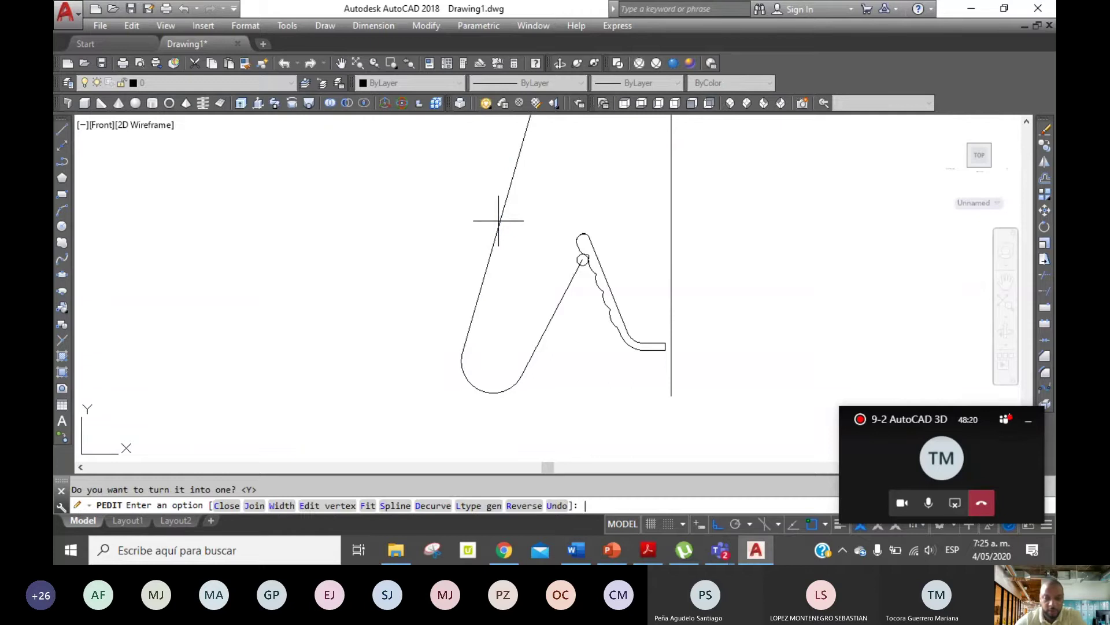
type("j")
key("Return")
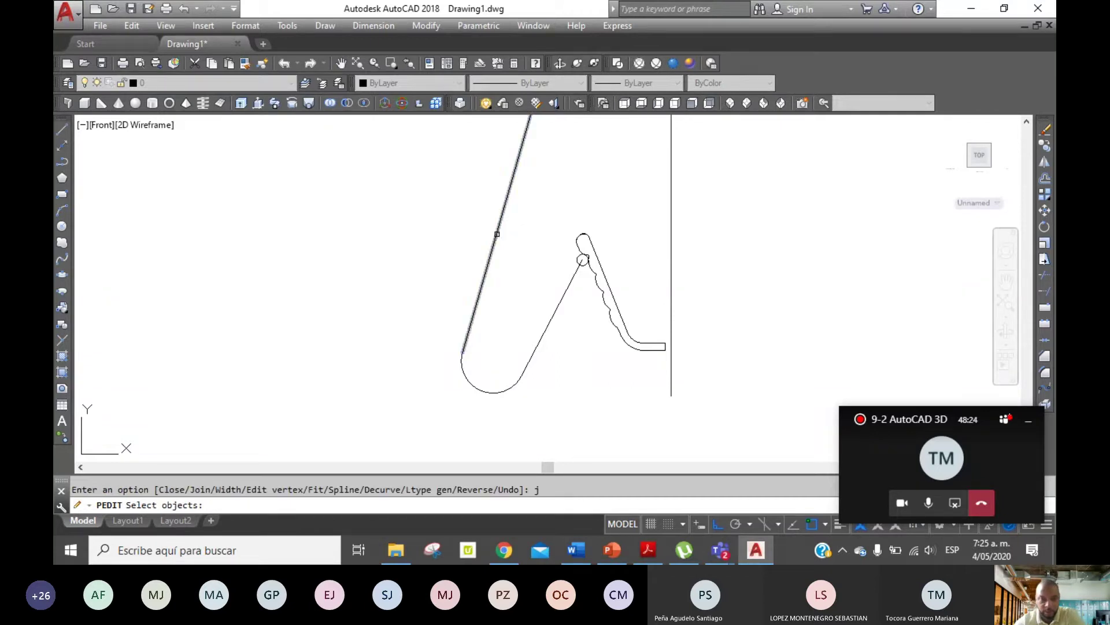
left_click(498, 222)
left_click(469, 368)
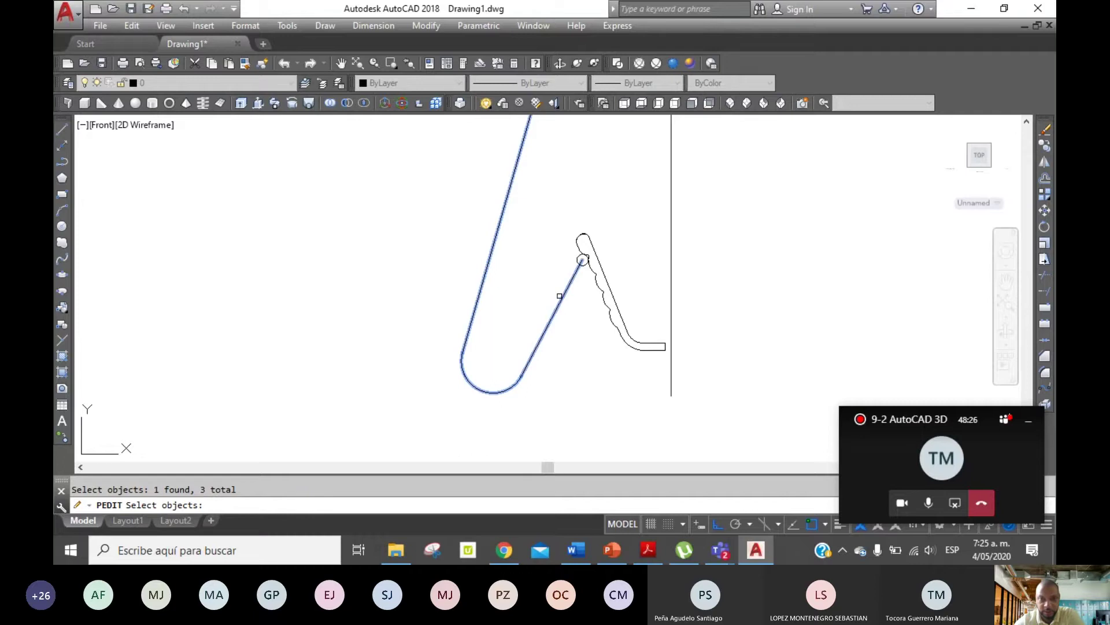
key("Return")
key("Return")
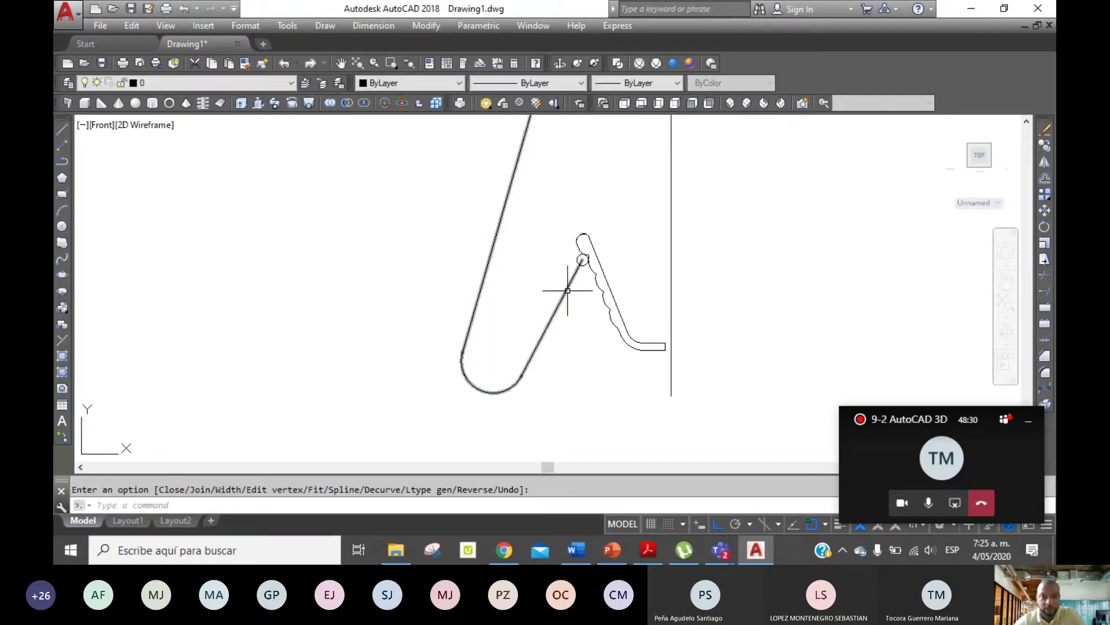
Zoom out again to show the whole leg profile beside the vertical line.
left_click(375, 69)
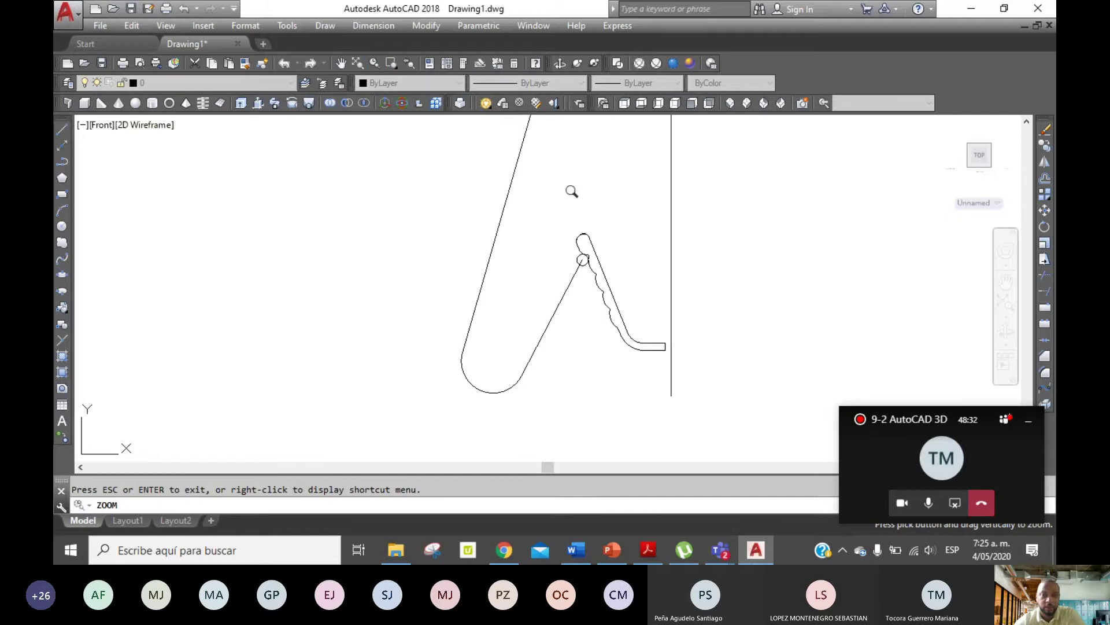
mouse_move(570, 191)
left_mouse_down()
mouse_move(560, 272)
mouse_move(559, 229)
left_mouse_up()
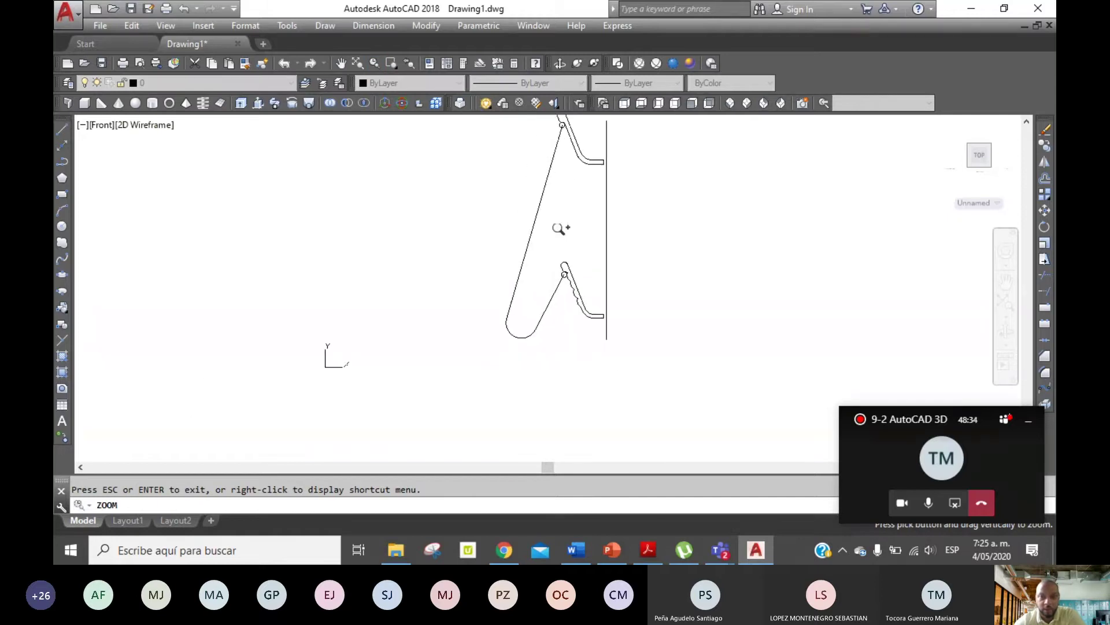
right_click(540, 223)
left_click(576, 232)
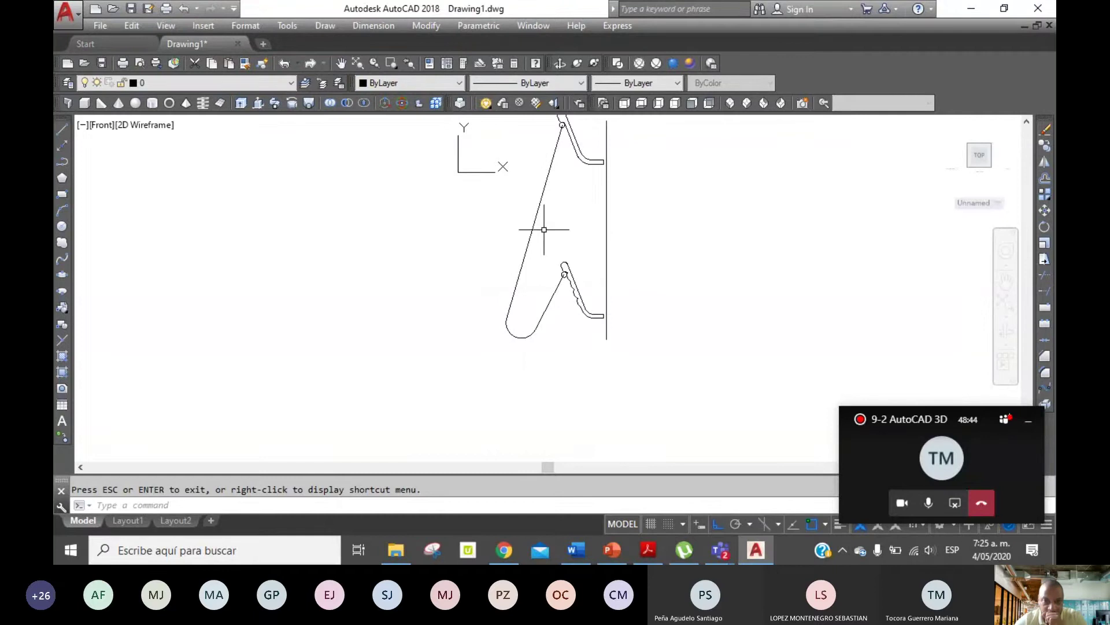
mouse_move(978, 155)
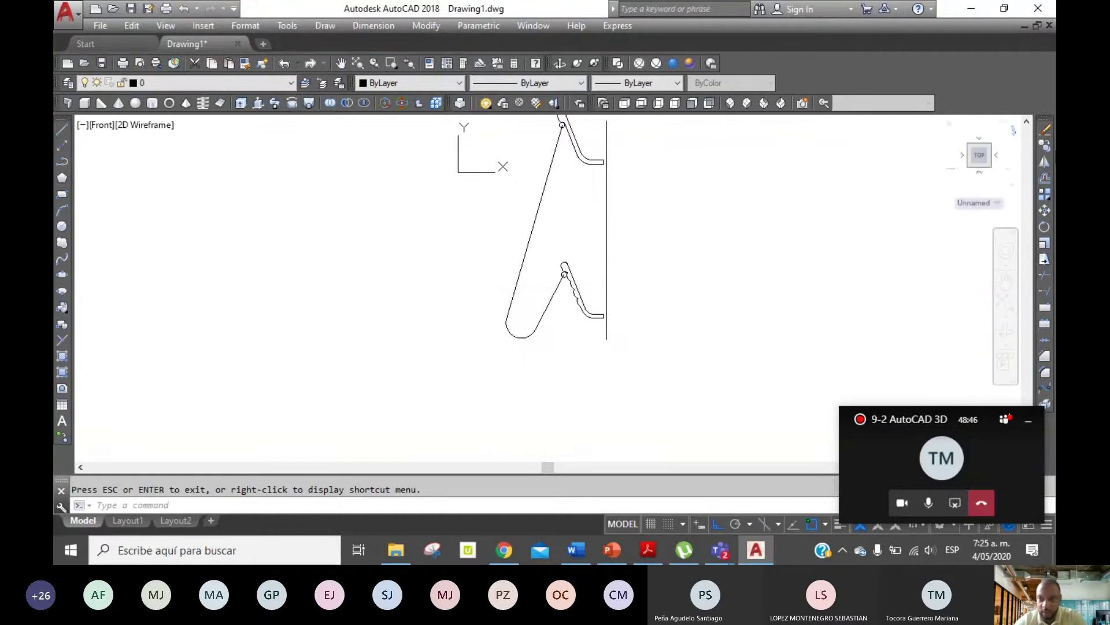
Copy the small circle at the lower hook to the left of the profile.
left_click(1046, 145)
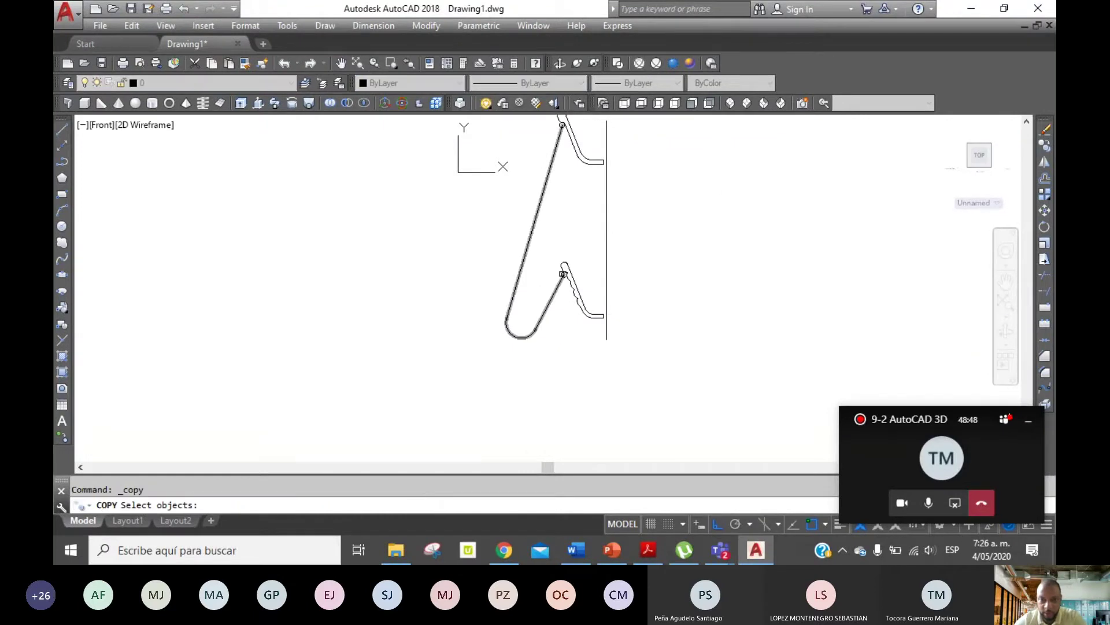
left_click(563, 273)
key("Return")
left_click(753, 340)
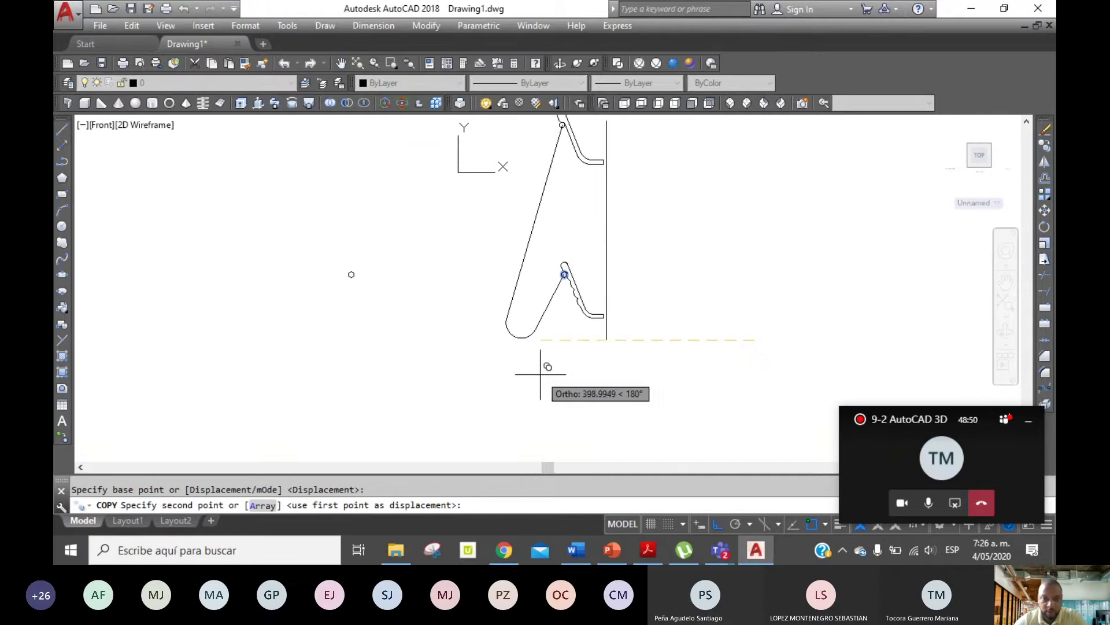
left_click(619, 385)
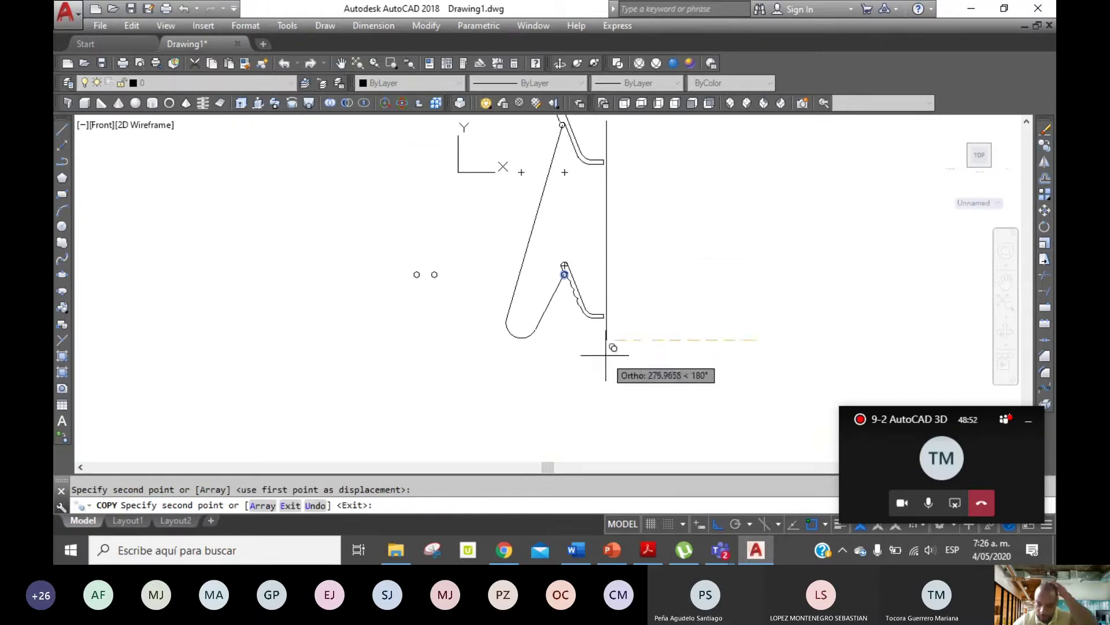
key("Escape")
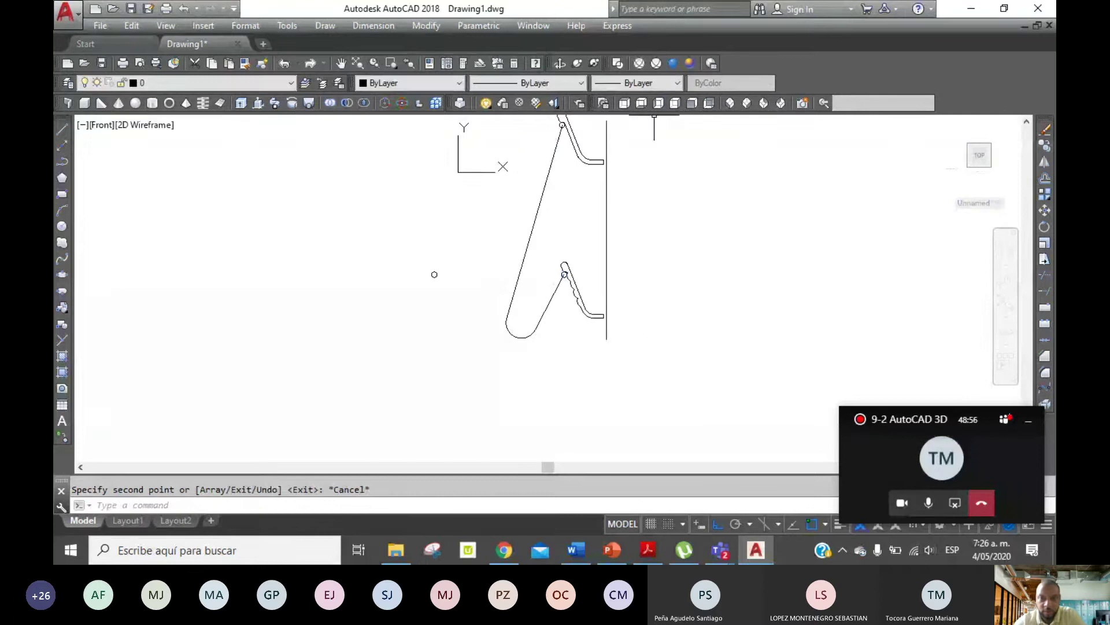
In Top view, move the copied circle to a new position.
left_click(626, 108)
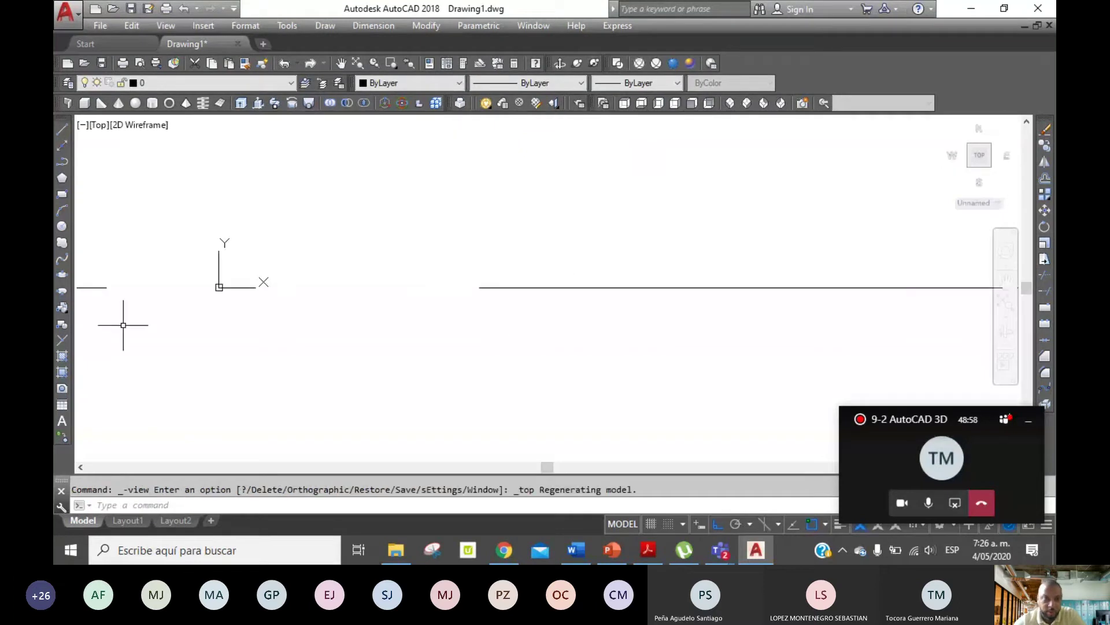
left_click(1043, 210)
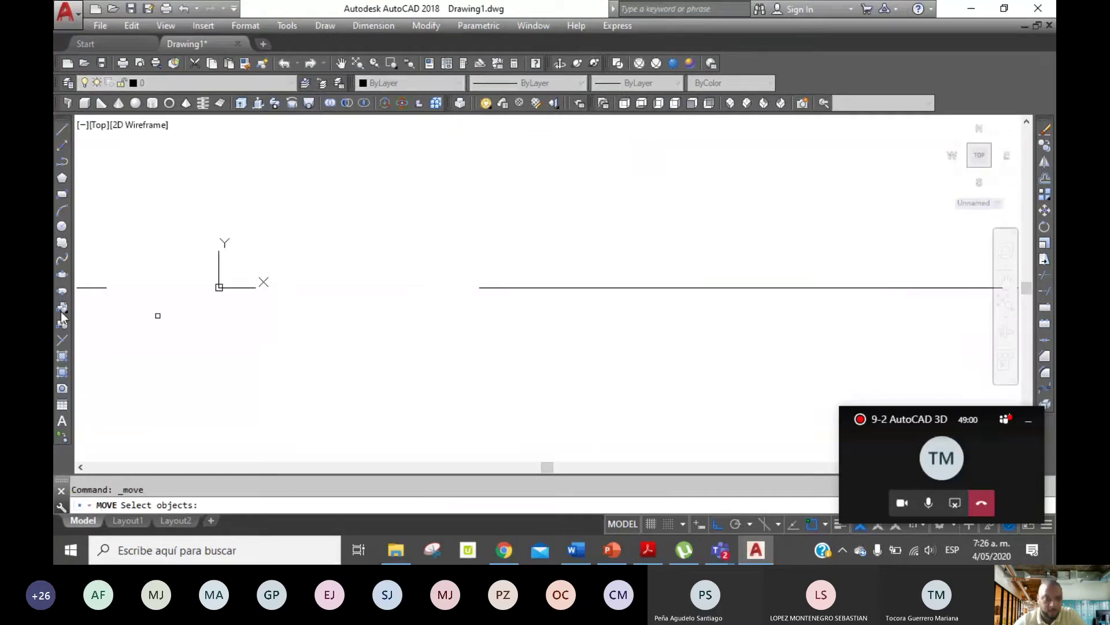
left_click(92, 287)
key("Return")
left_click(328, 178)
left_click(367, 294)
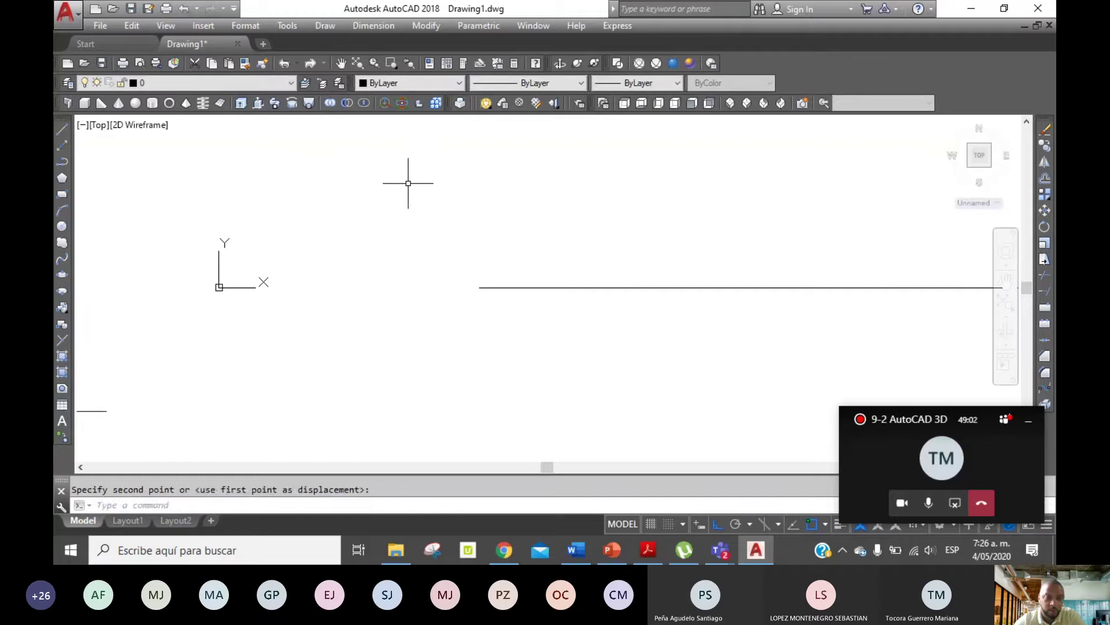
key("Escape")
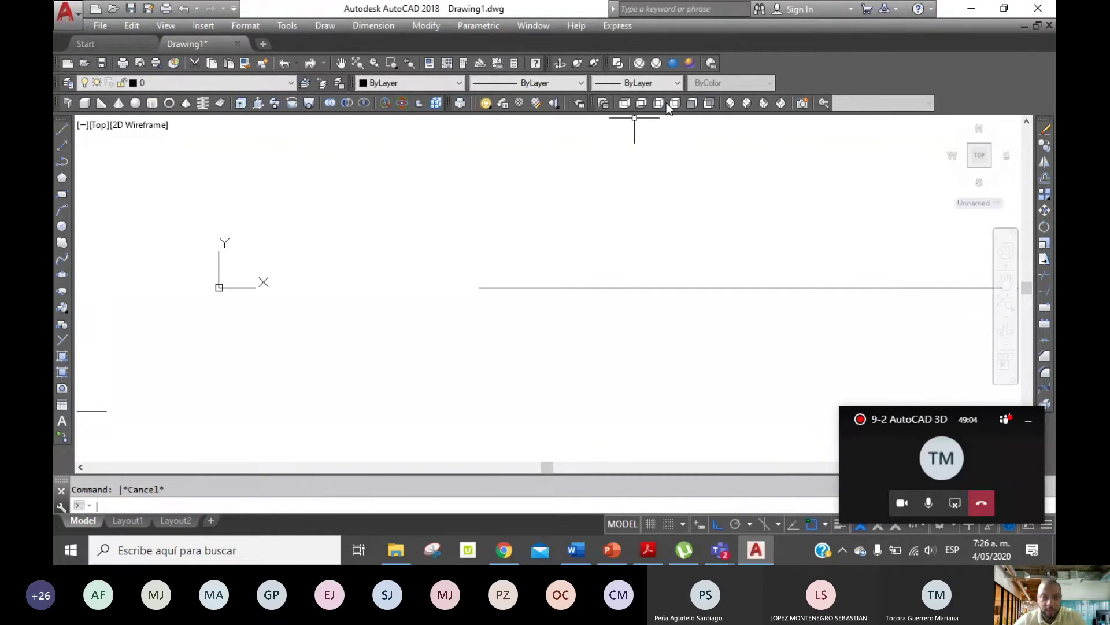
Check the profile from Front, SW Isometric and Left views.
left_click(692, 105)
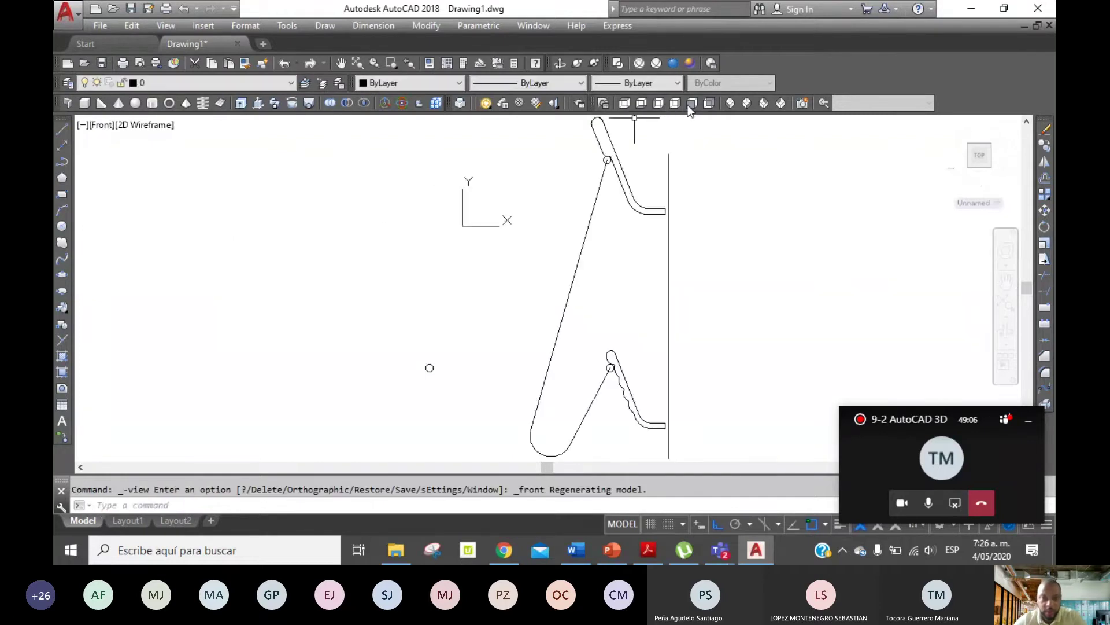
left_click(731, 104)
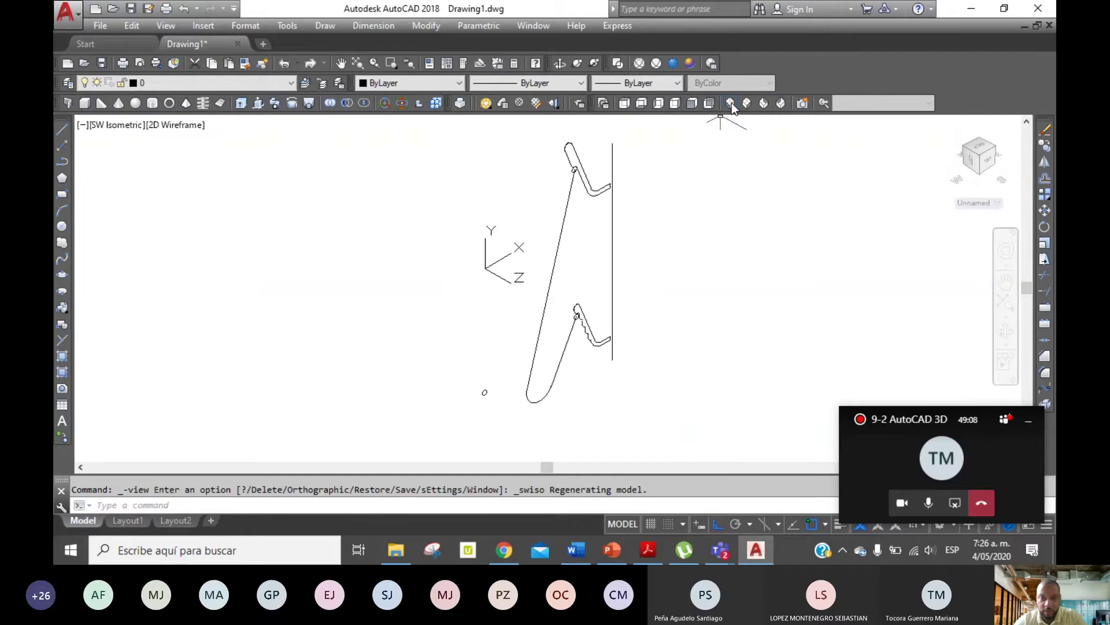
left_click(658, 105)
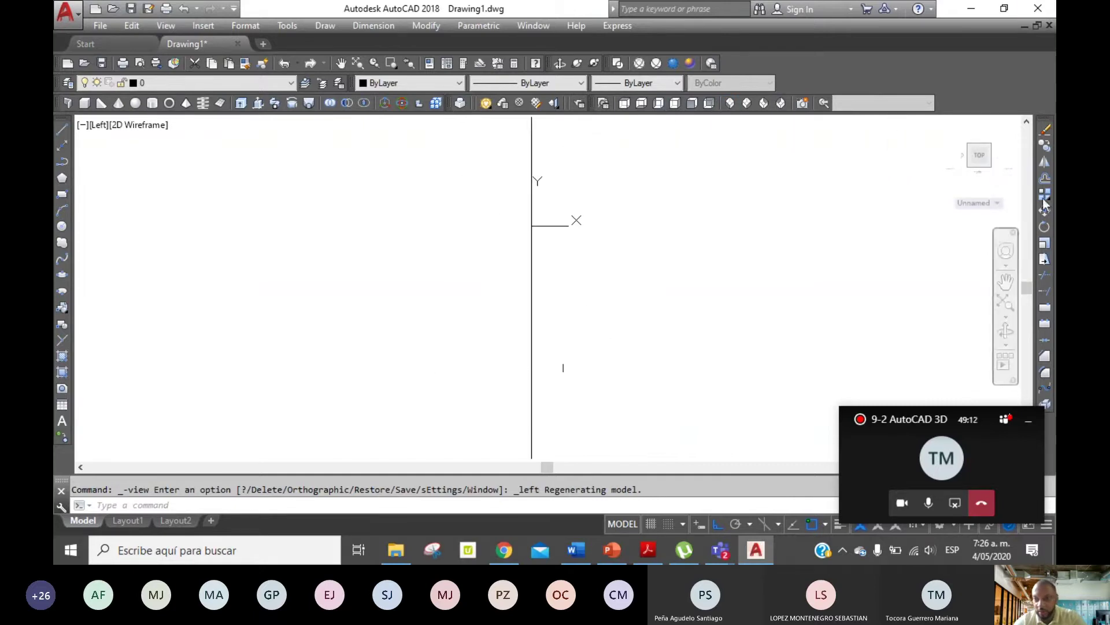
In Left view, start rotating the small circle, window-selecting it and picking its centre.
left_click(1045, 227)
left_click(612, 396)
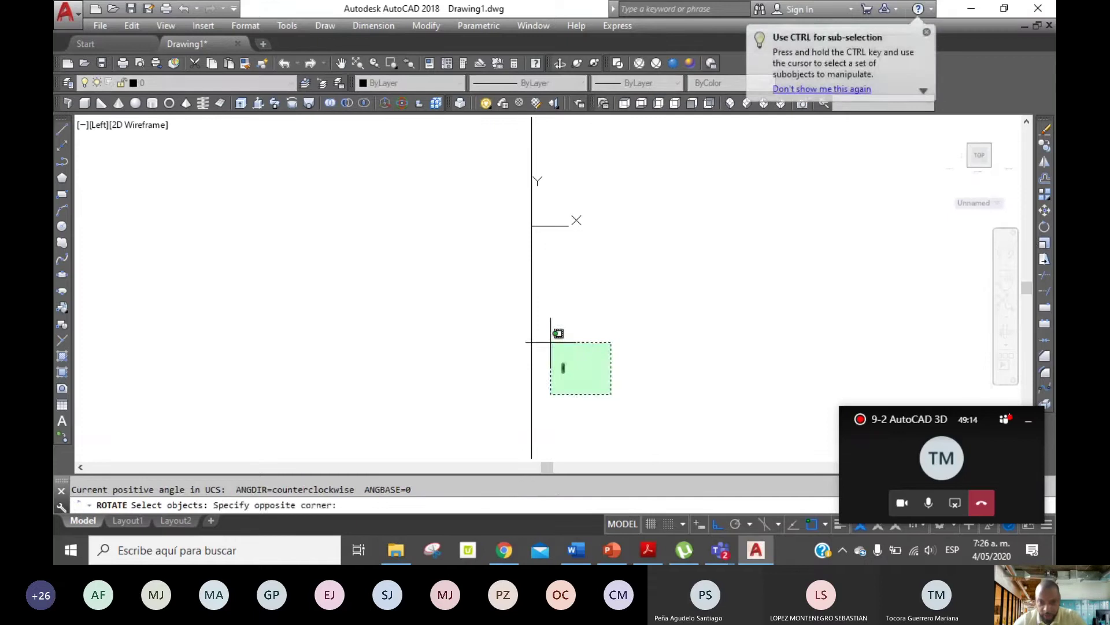
left_click(554, 332)
key("Return")
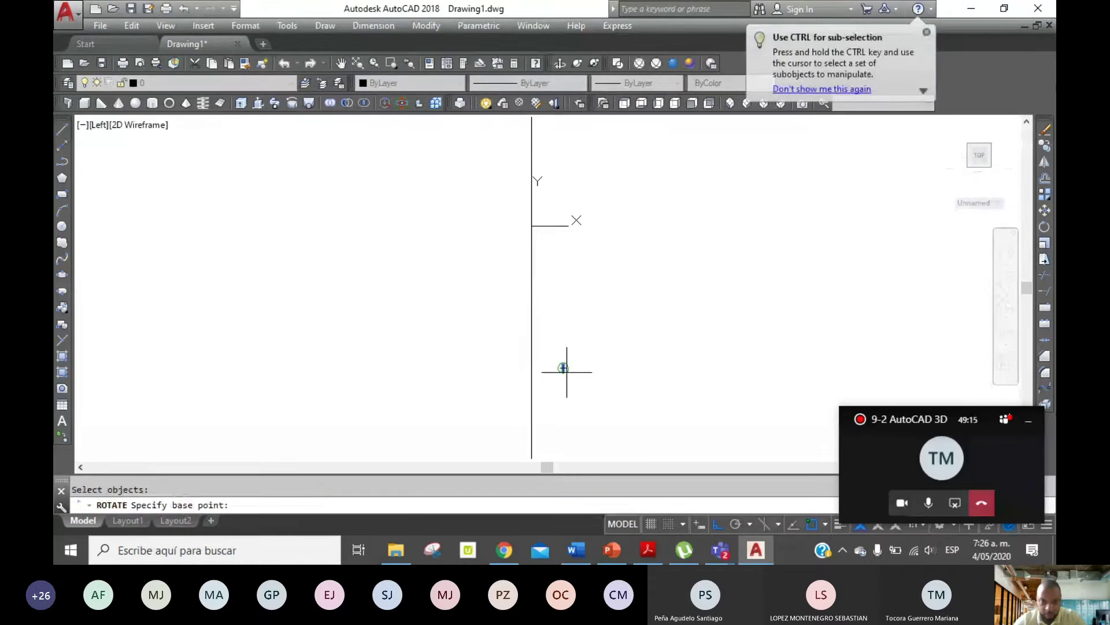
left_click(564, 368)
Rotate the small circle 90 degrees about its centre, then switch to Top view.
left_click(1045, 227)
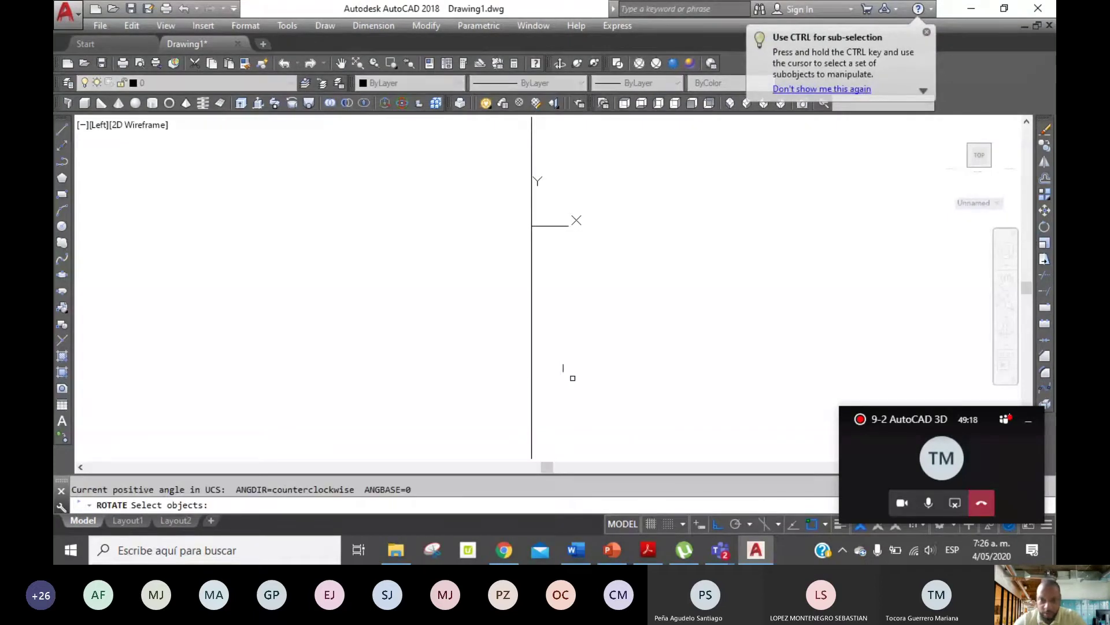
left_click(597, 387)
left_click(556, 333)
key("Return")
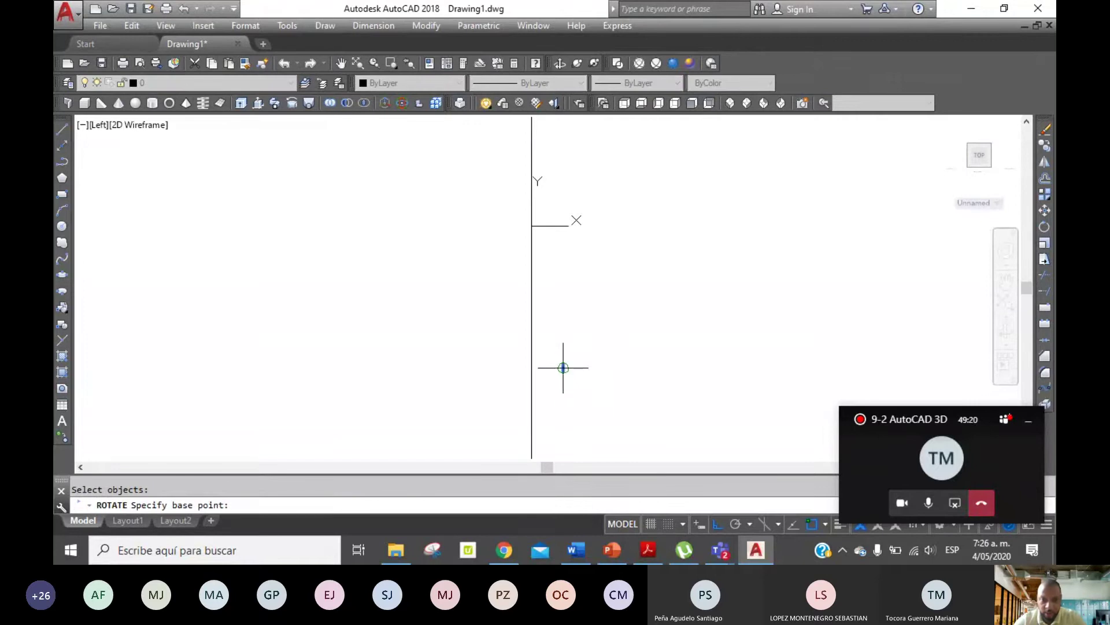
left_click(564, 368)
type("90")
key("Return")
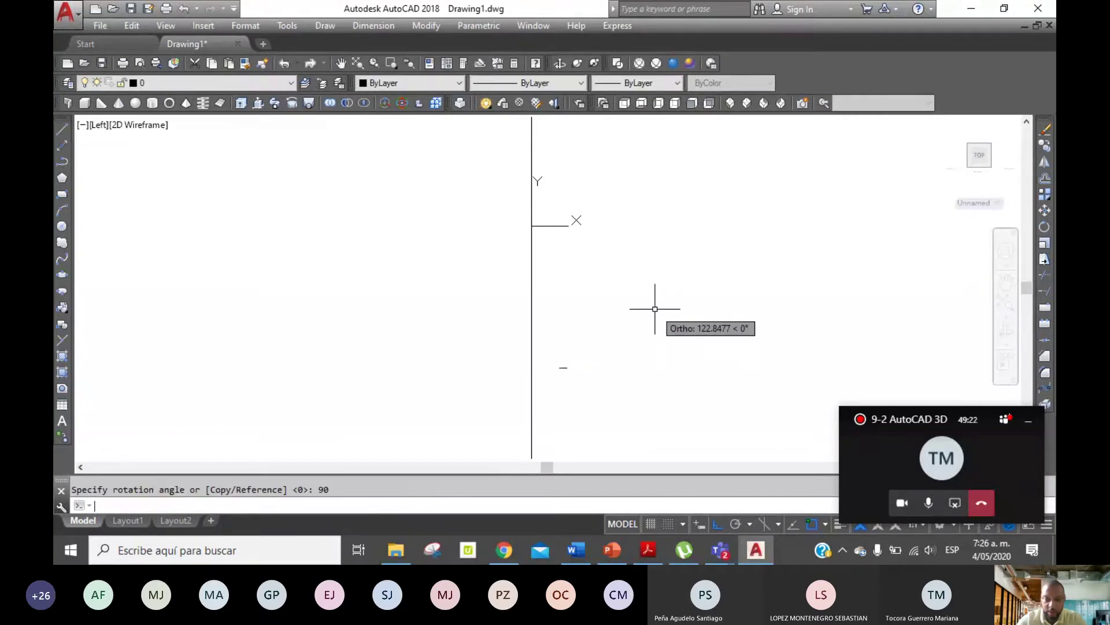
key("Escape")
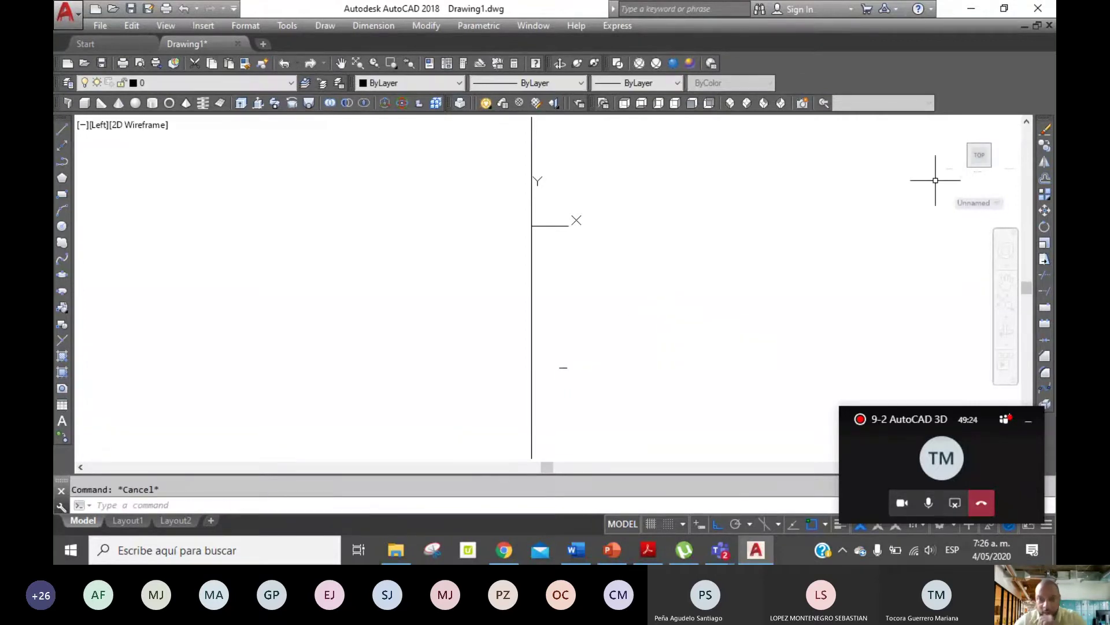
left_click(625, 104)
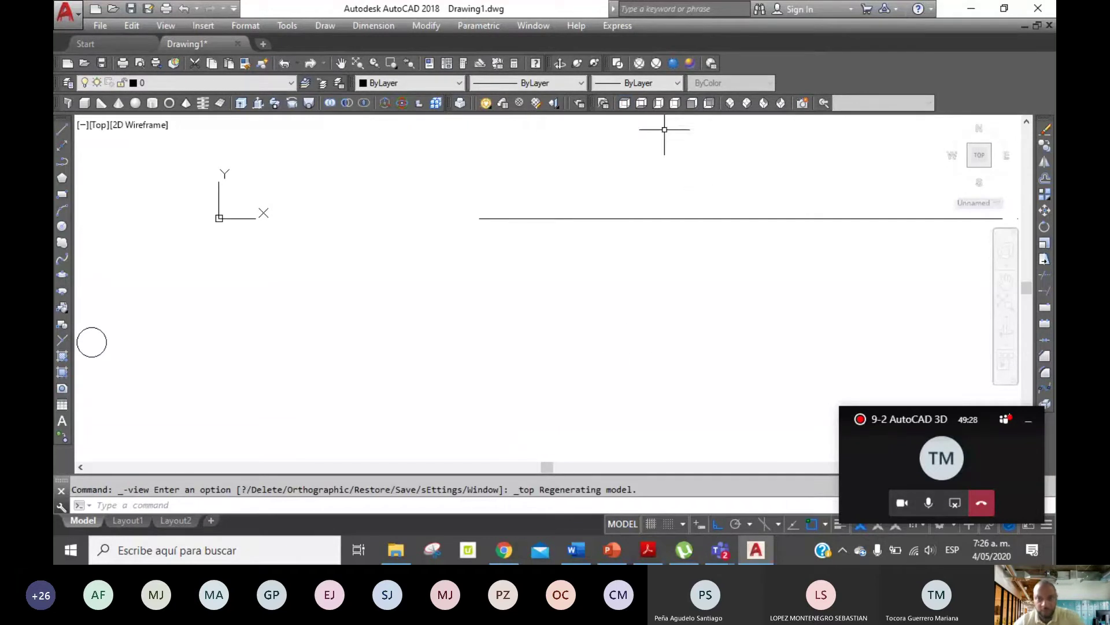
Switch to Front then SW Isometric view and erase the long vertical line.
left_click(692, 104)
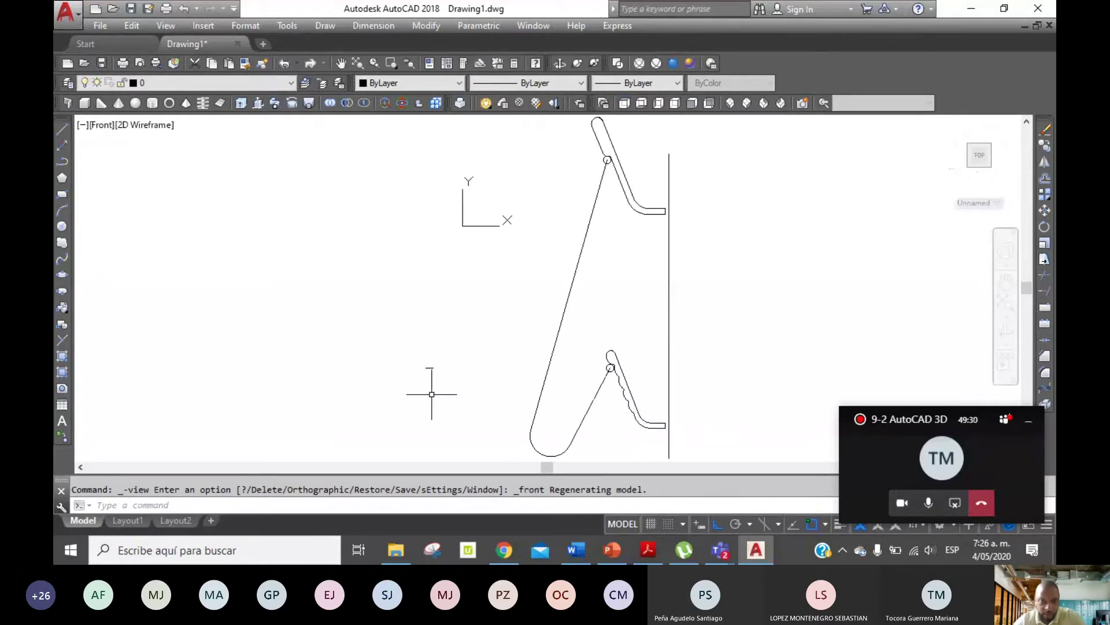
left_click(736, 103)
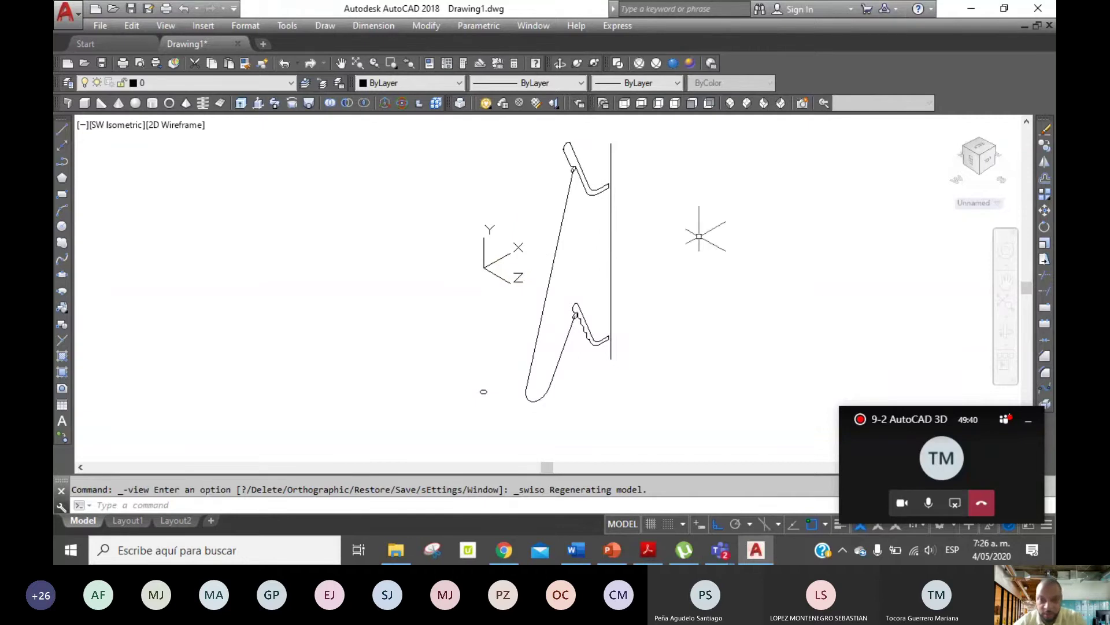
left_click(612, 260)
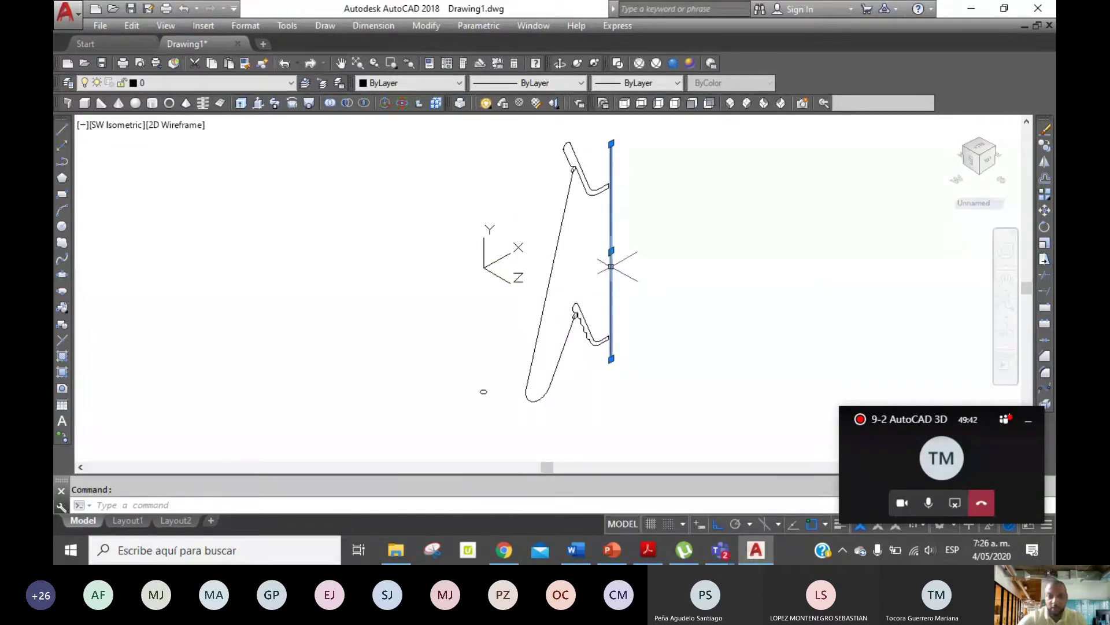
key("Delete")
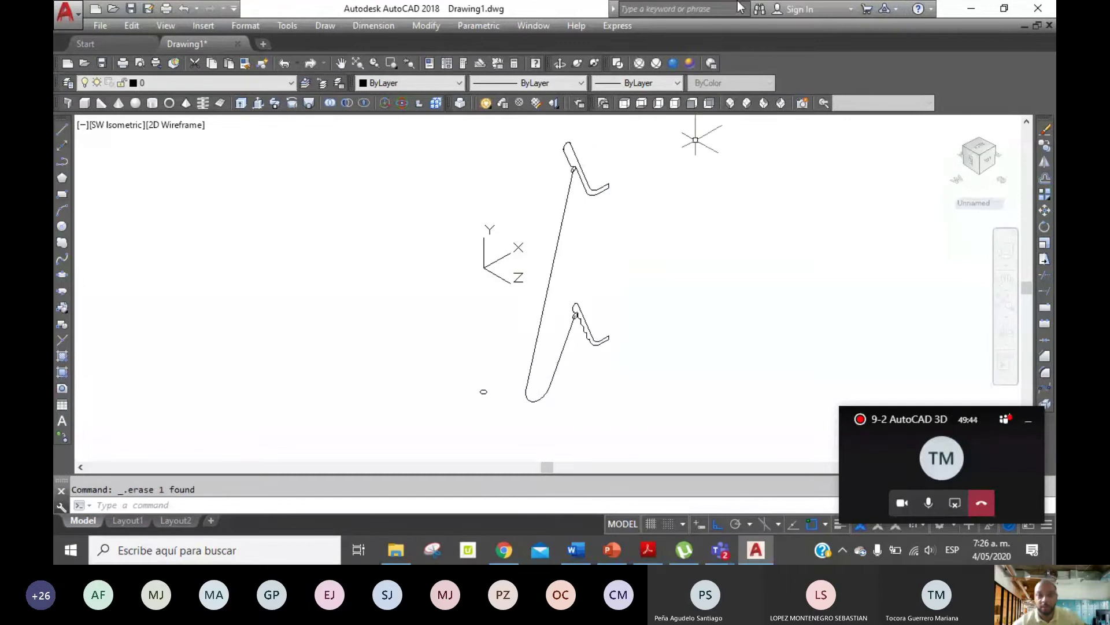
Apply the Conceptual visual style, undo to restore the vertical line, and reapply Conceptual.
left_click(693, 64)
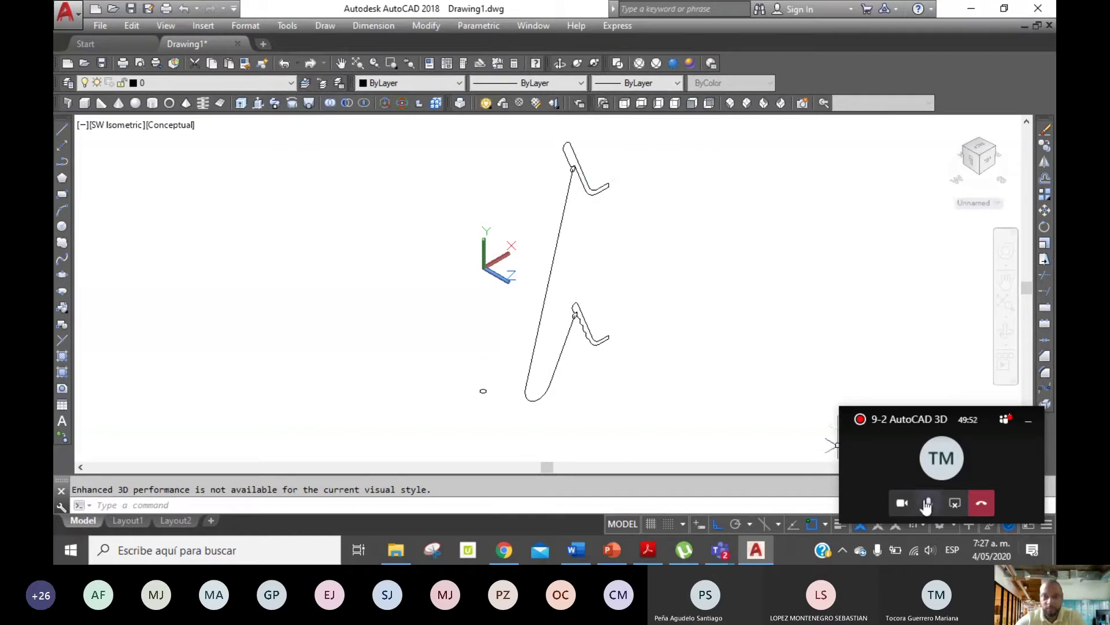
left_click(902, 502)
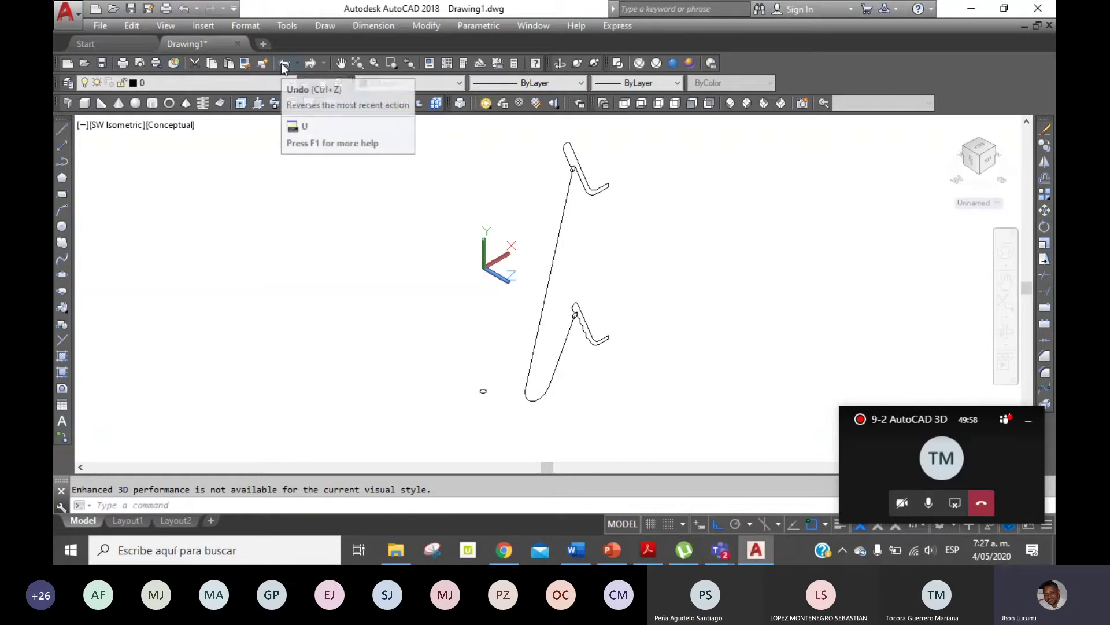
left_click(281, 64)
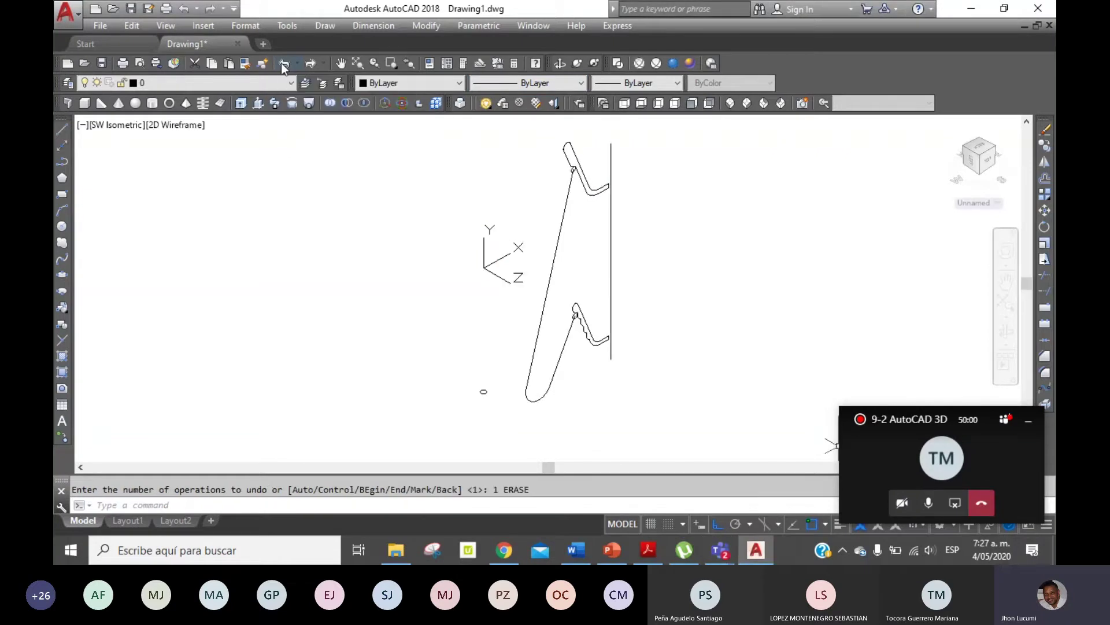
left_click(689, 63)
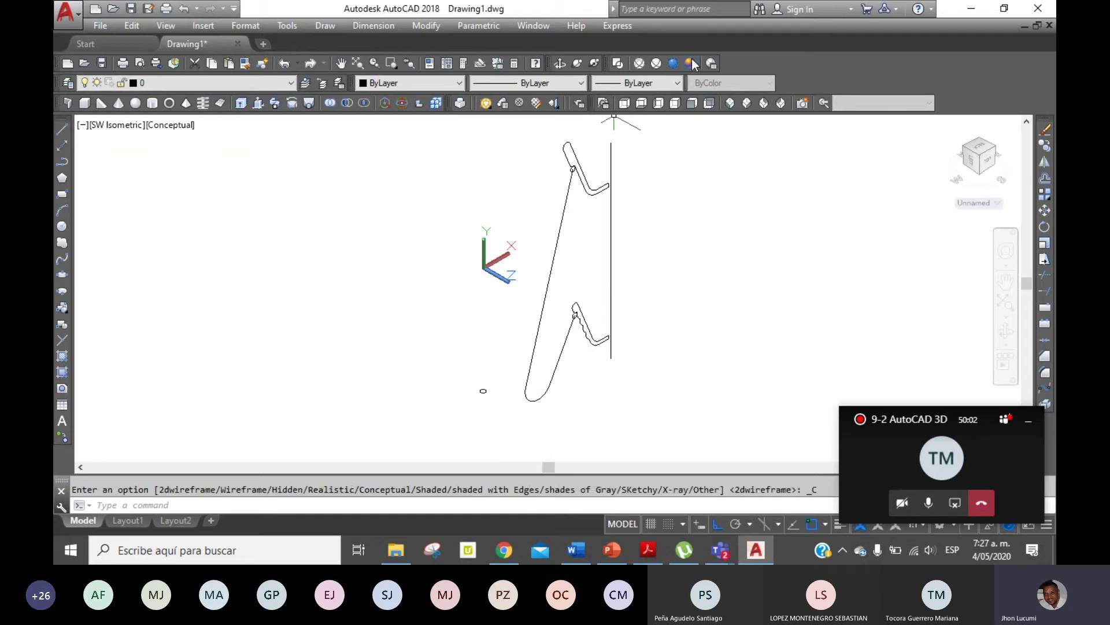
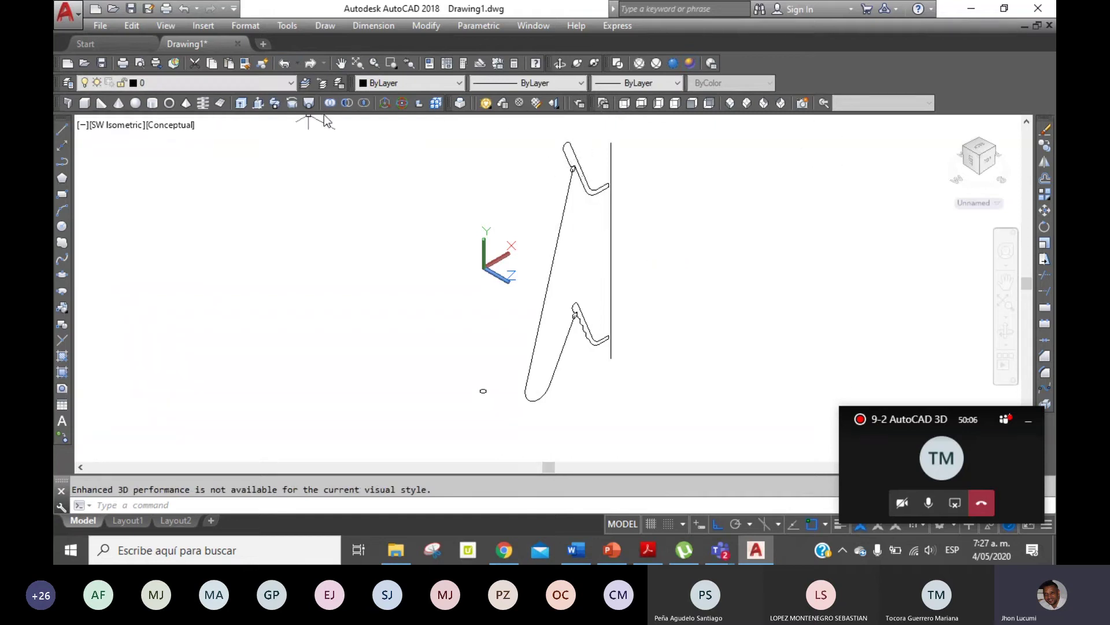
Revolve the upper hook profile around the vertical line into a solid.
left_click(601, 182)
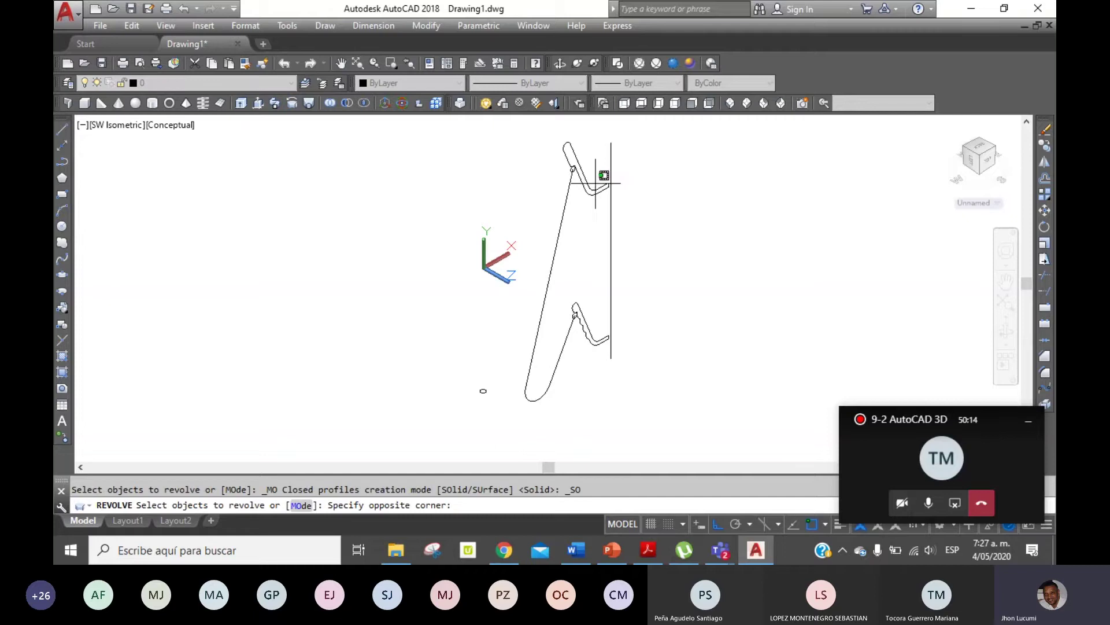
left_click(603, 152)
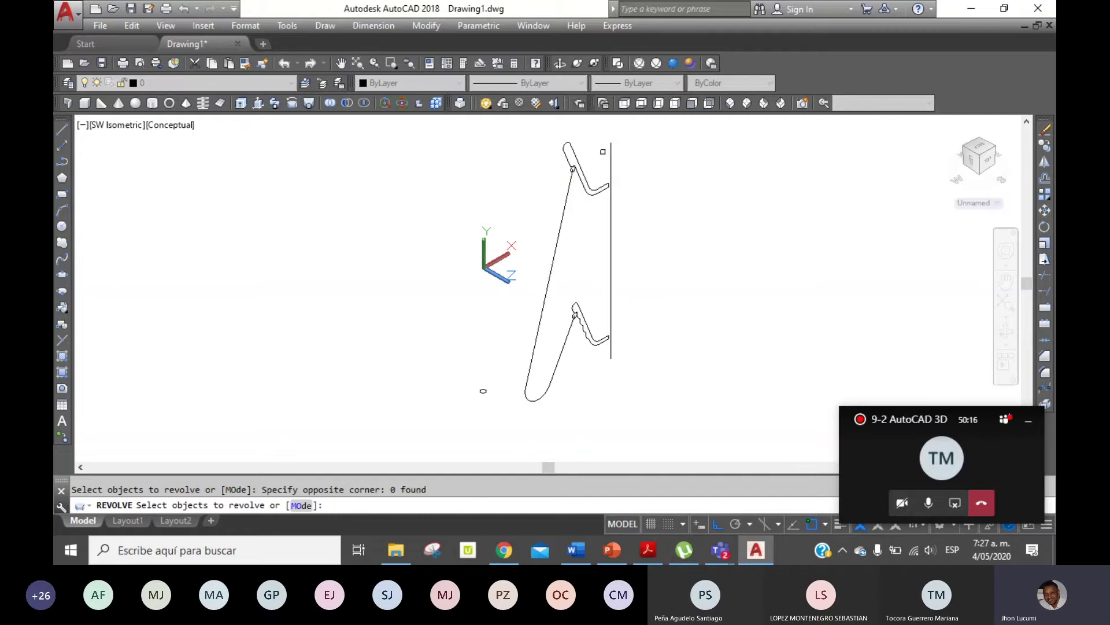
left_click(584, 171)
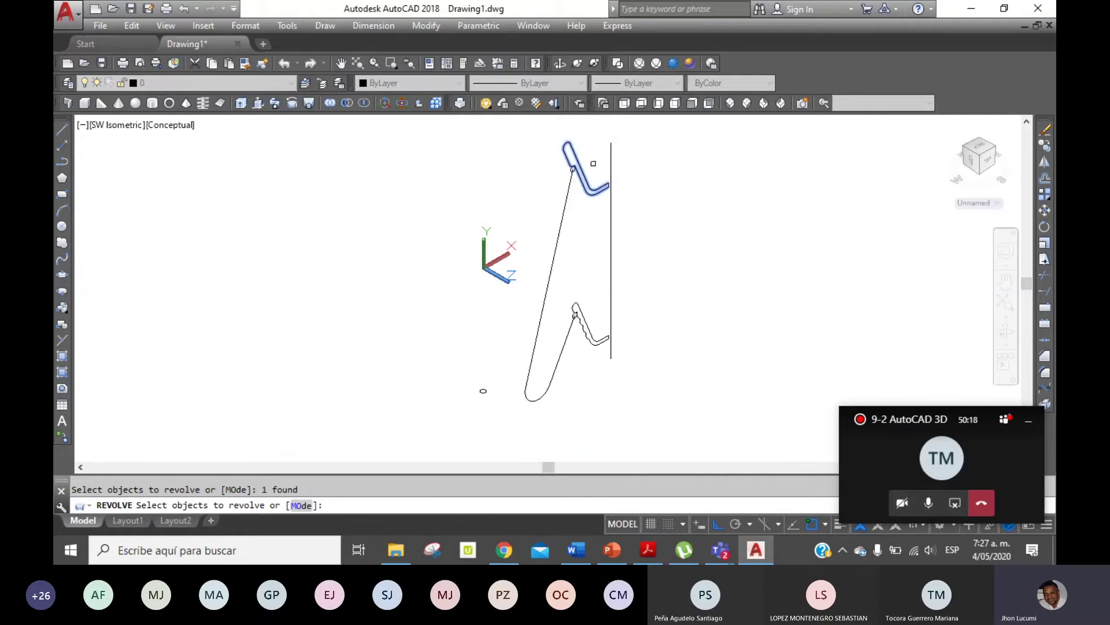
key("Return")
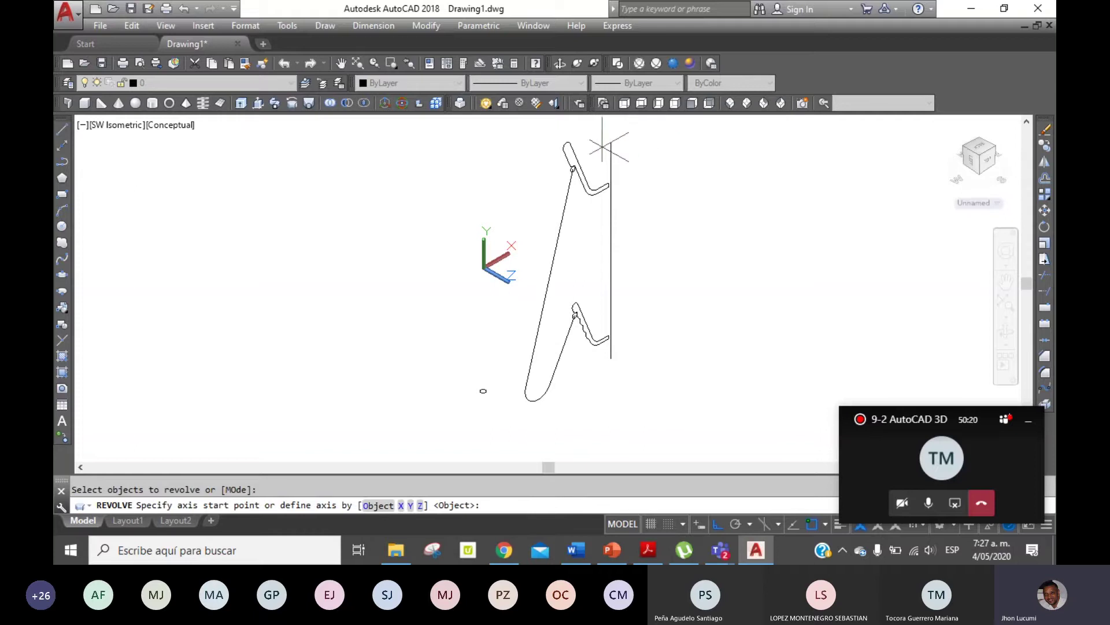
left_click(612, 142)
left_click(616, 365)
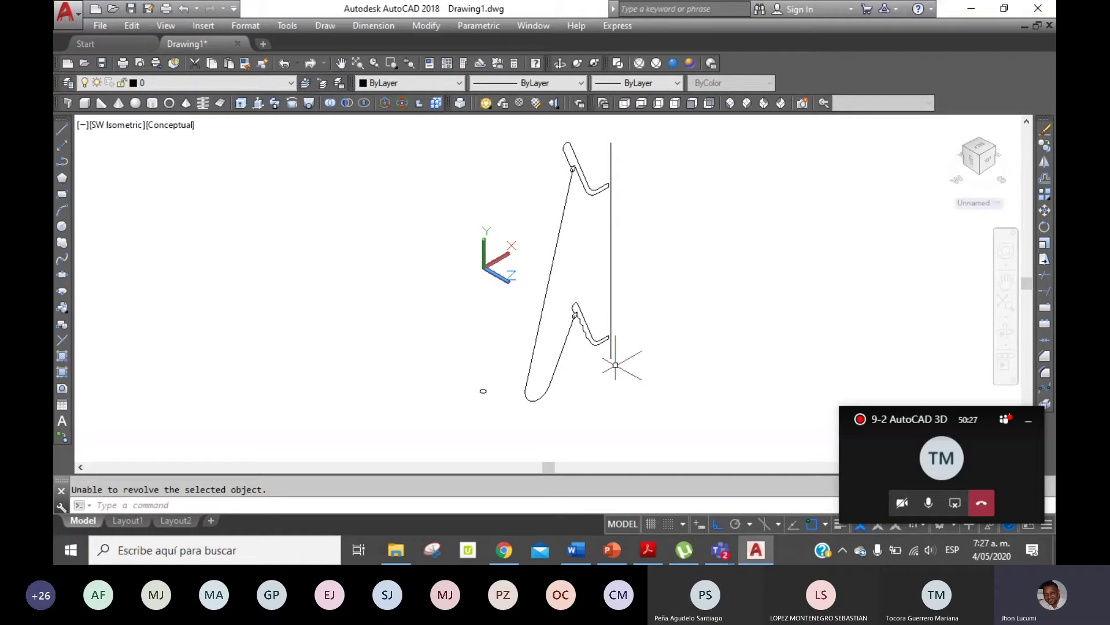
Switch to the Front view and zoom in on the upper hook and its small circle.
left_click(691, 103)
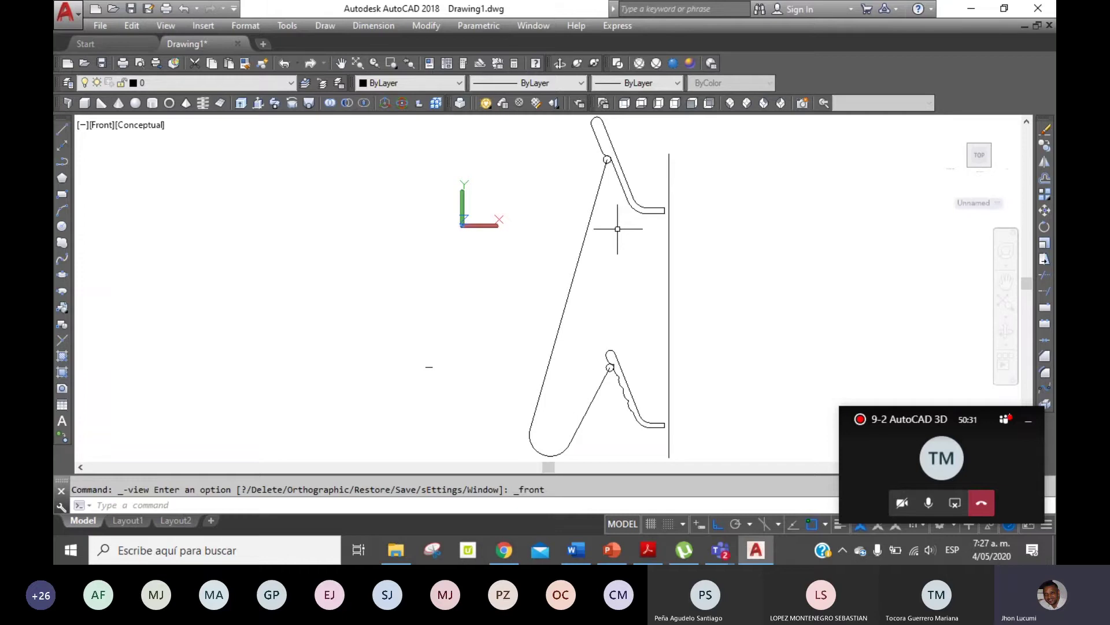
left_click(391, 63)
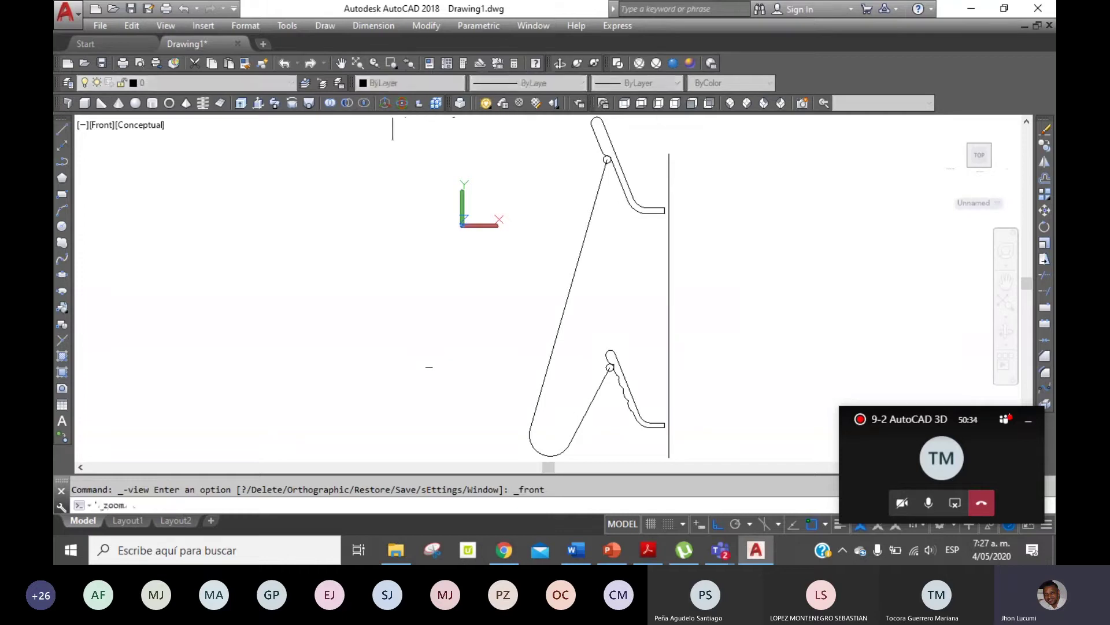
left_click(577, 120)
left_click(735, 259)
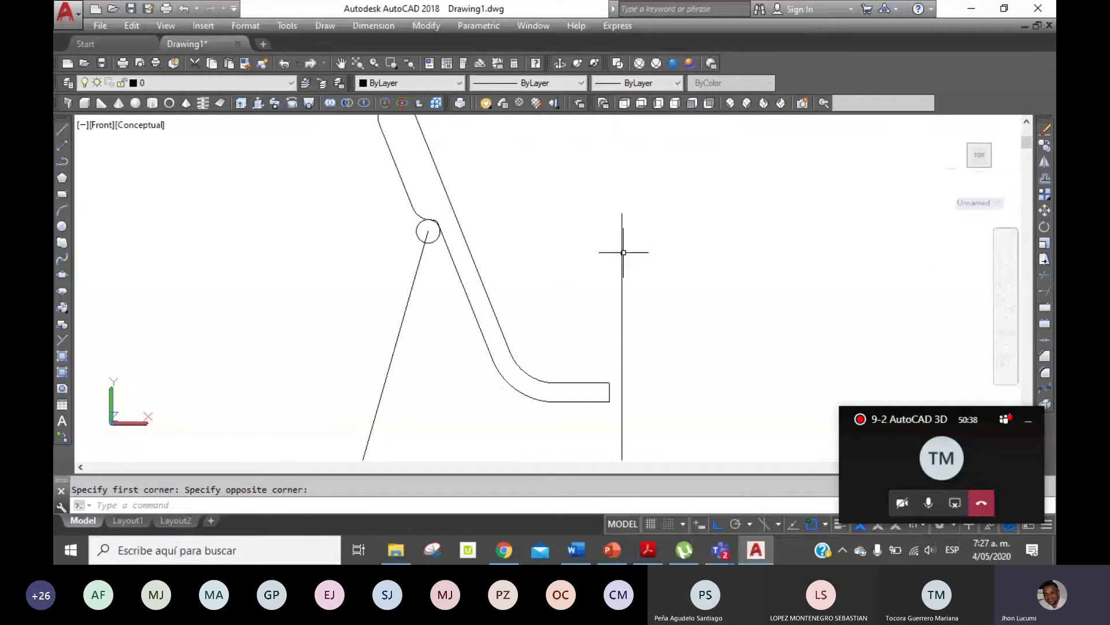
Start moving the small circle at the hook bend, then cancel and leave it in place.
left_click(1044, 211)
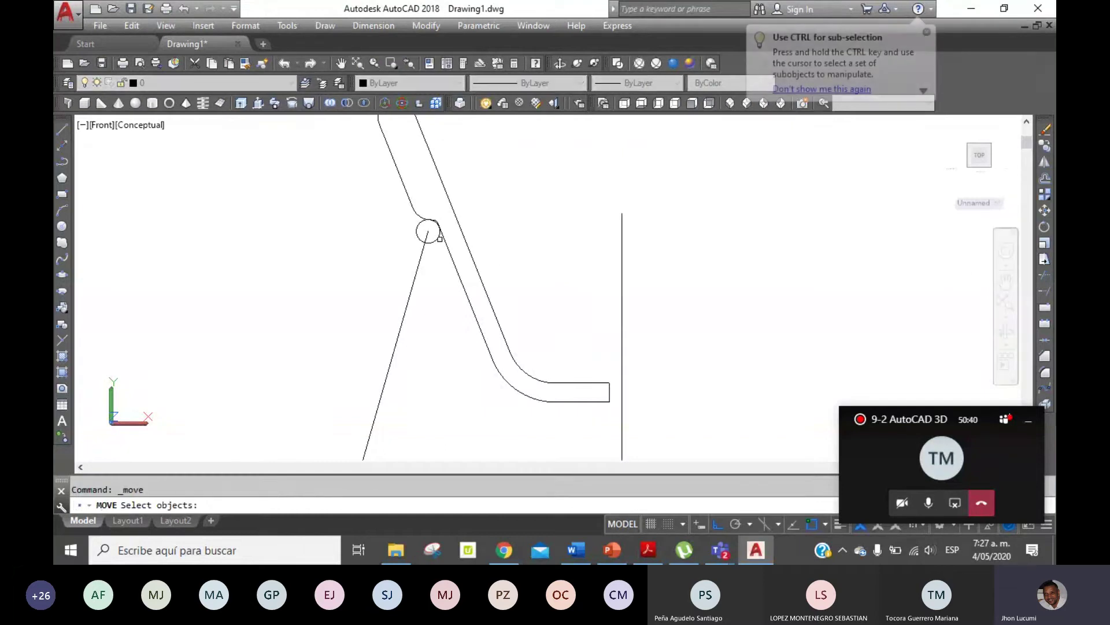
left_click(428, 231)
key("Return")
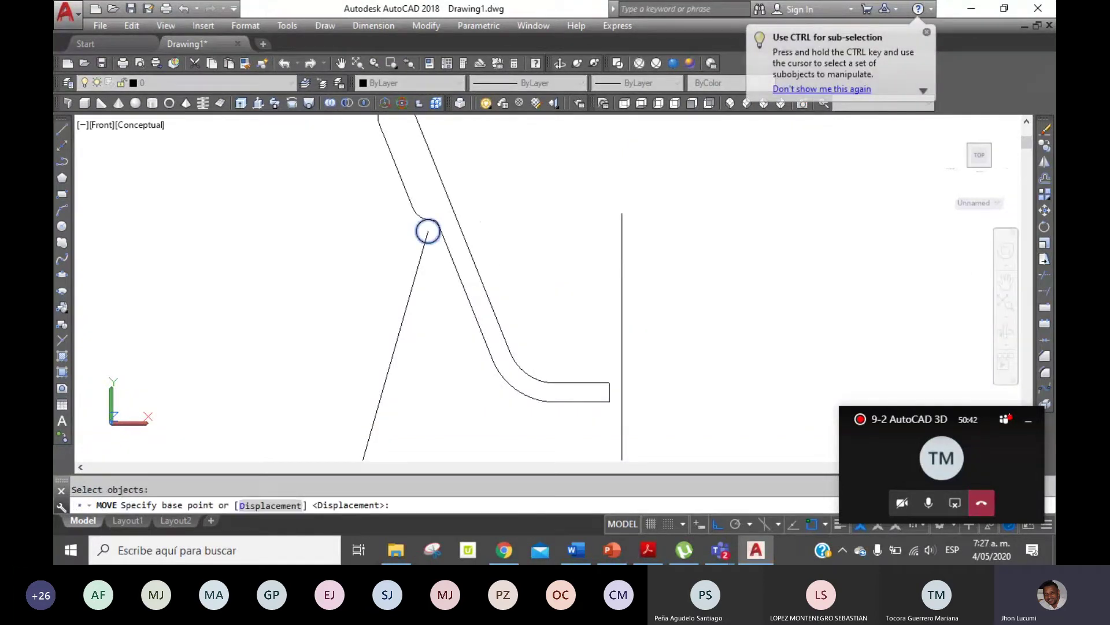
left_click(556, 215)
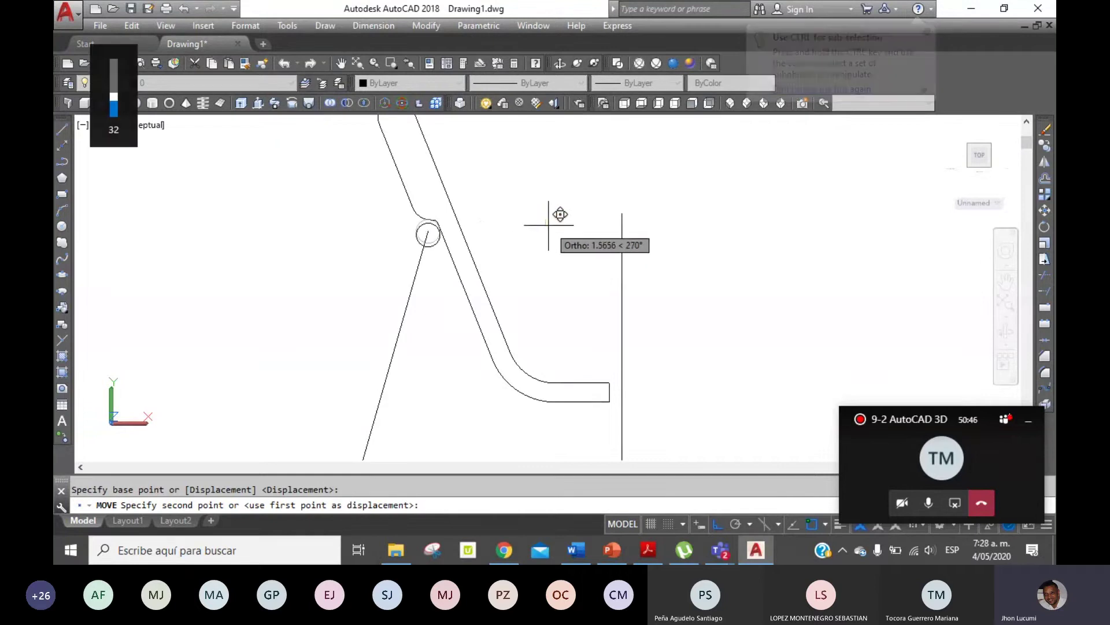
key("F8")
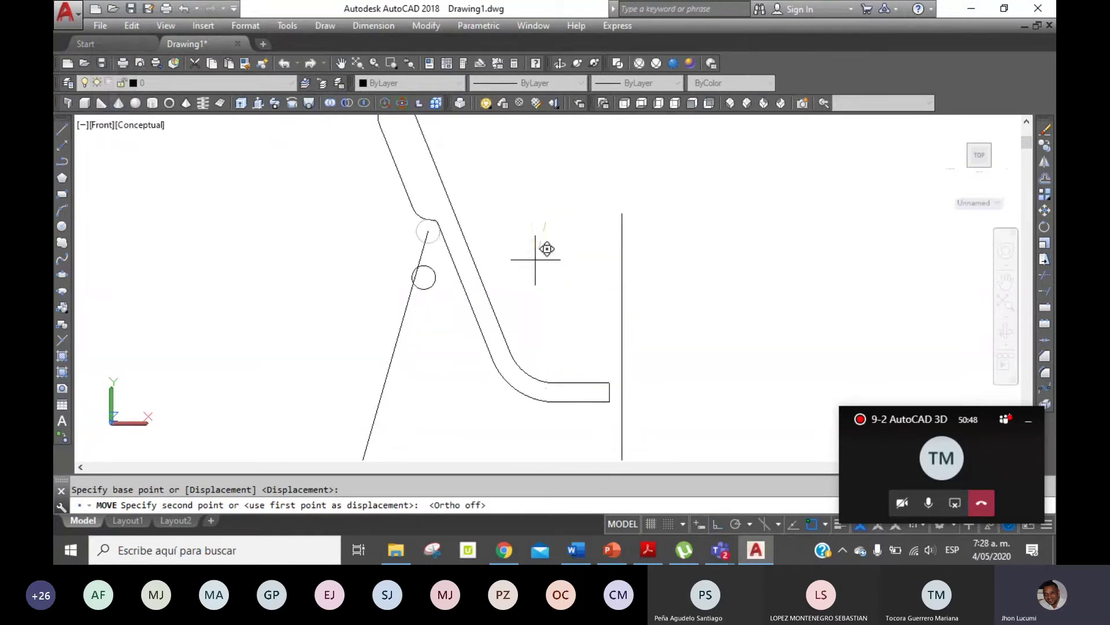
left_click(544, 222)
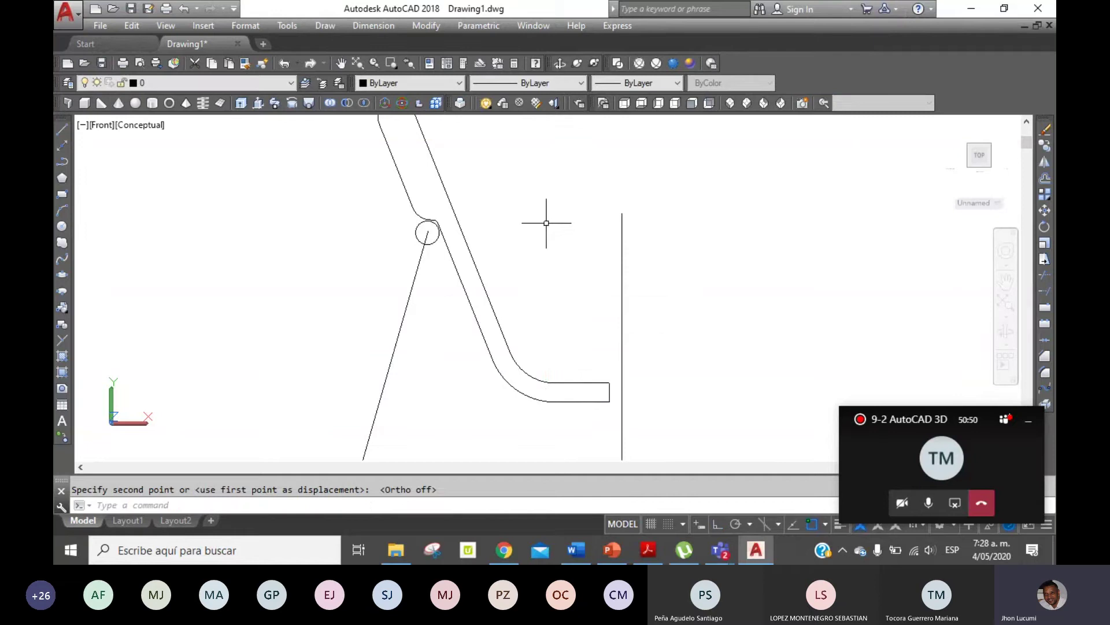
key("Escape")
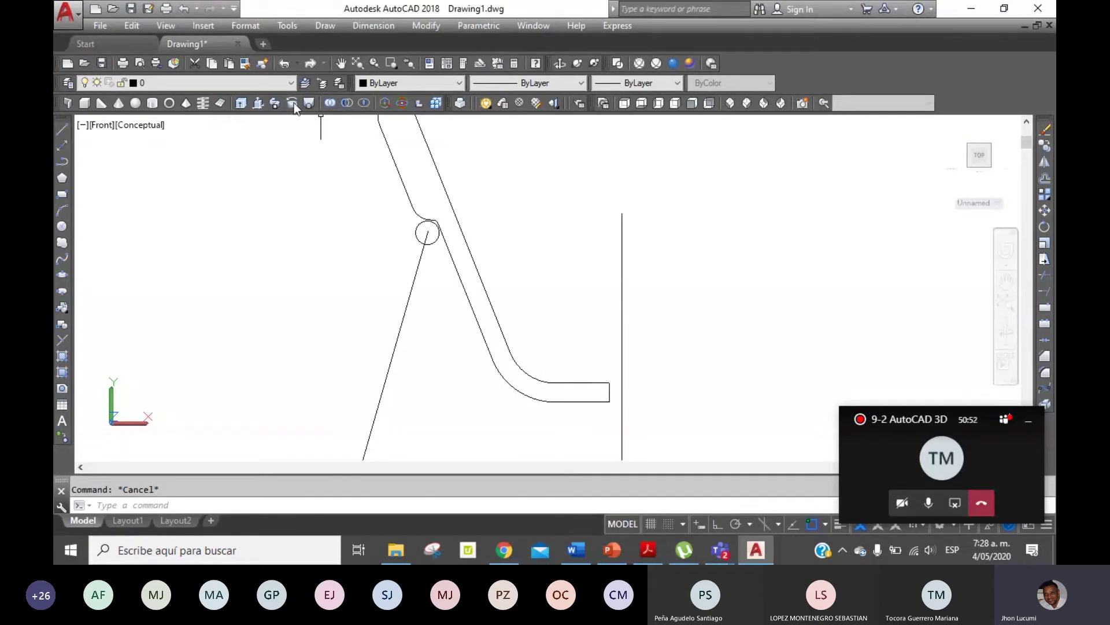
left_click(292, 104)
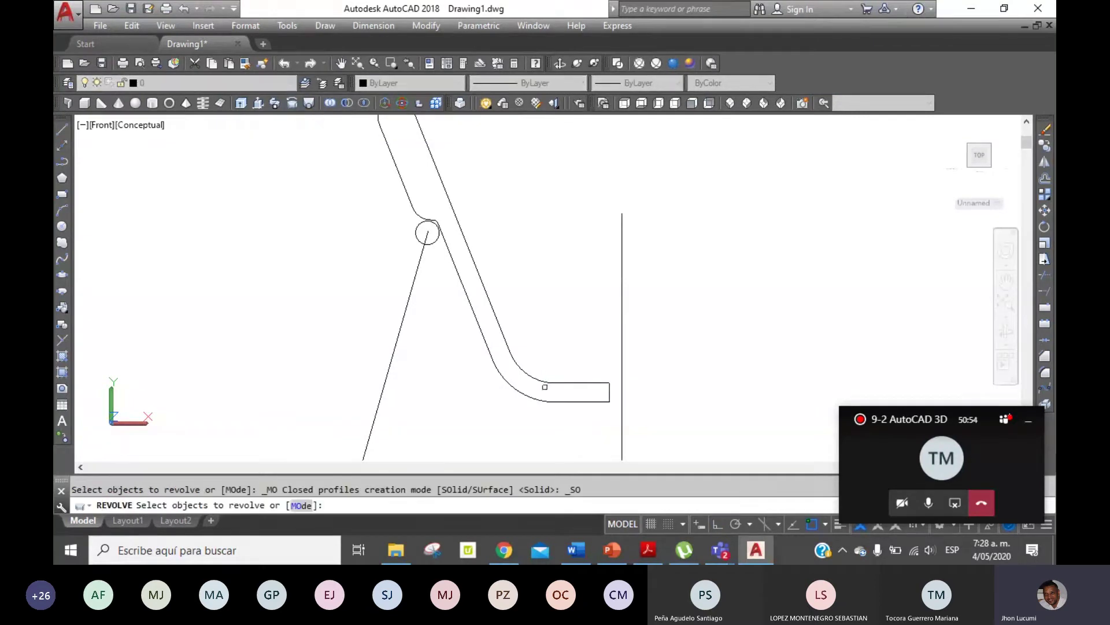
left_click(544, 387)
right_click(641, 189)
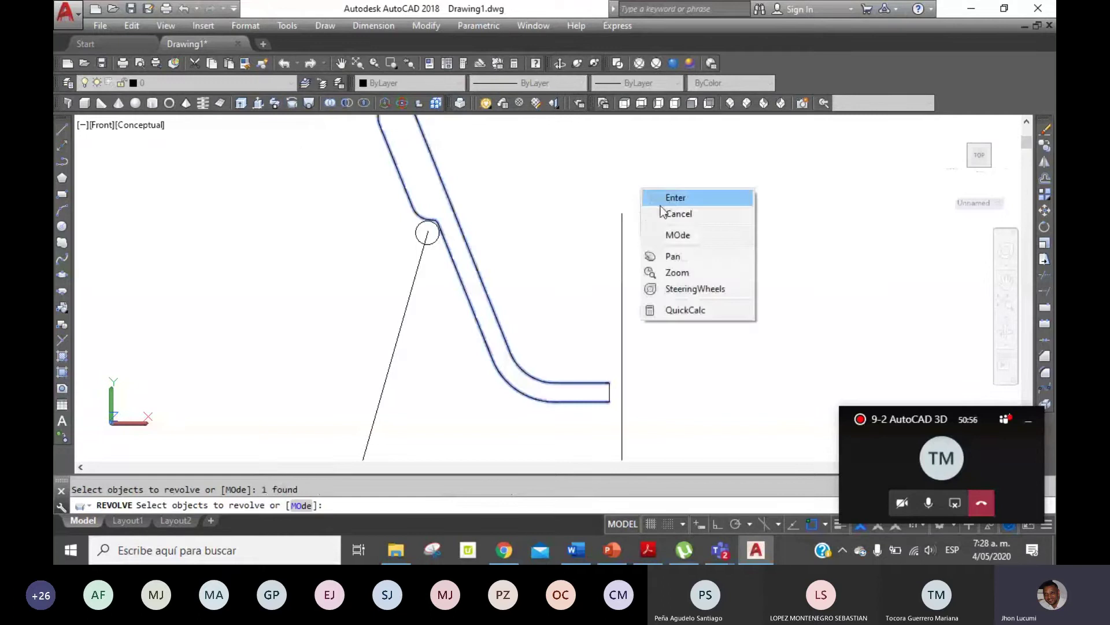
left_click(661, 202)
left_click(622, 212)
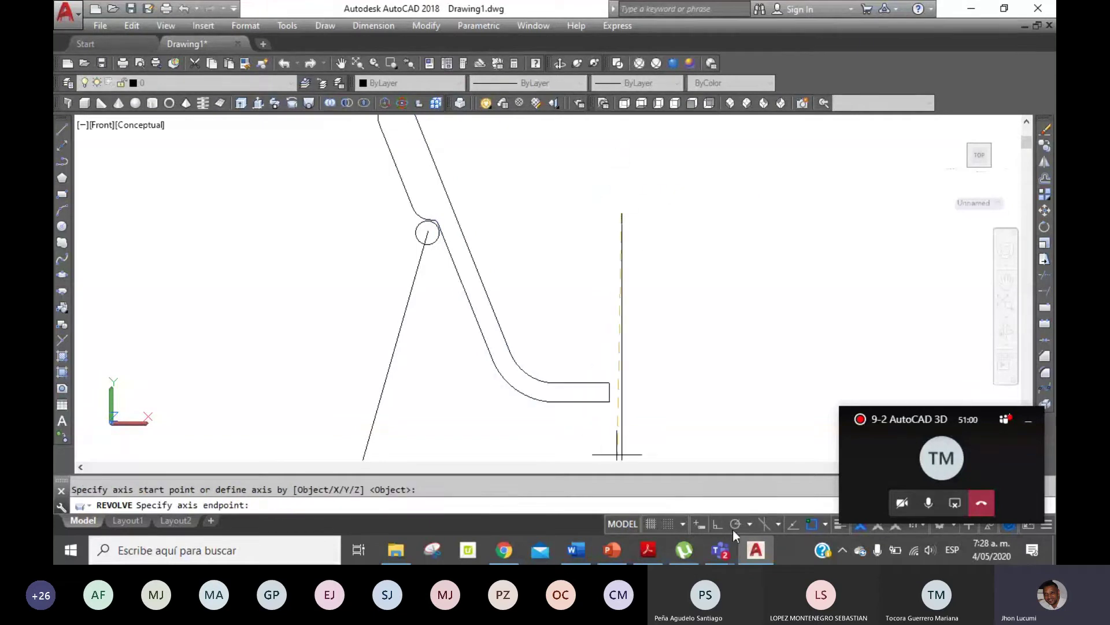
key("F8")
left_click(617, 451)
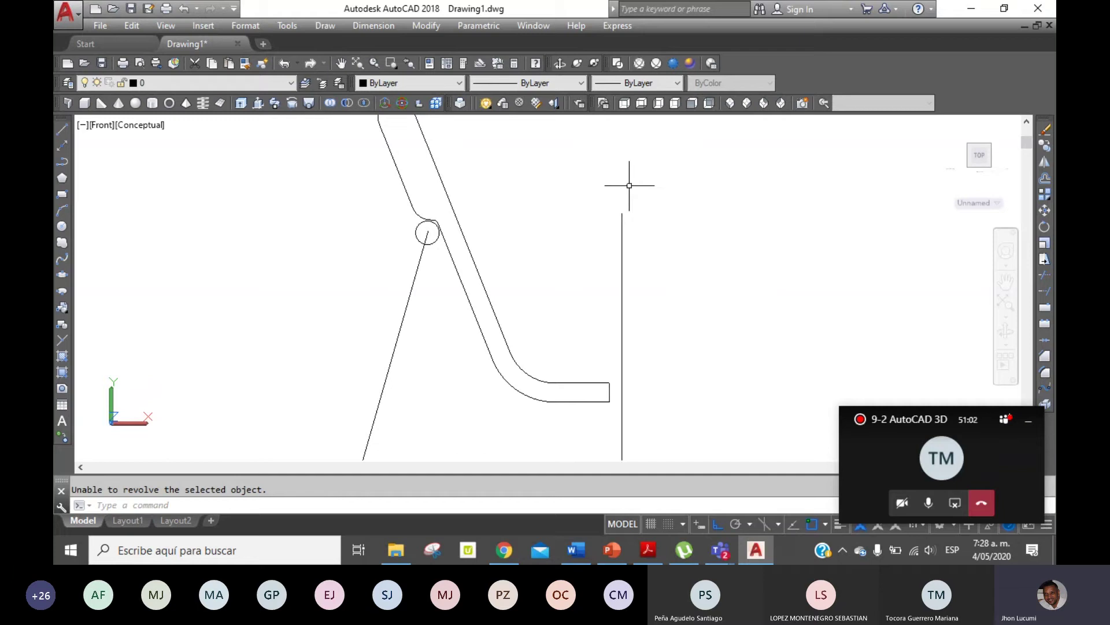
key("Escape")
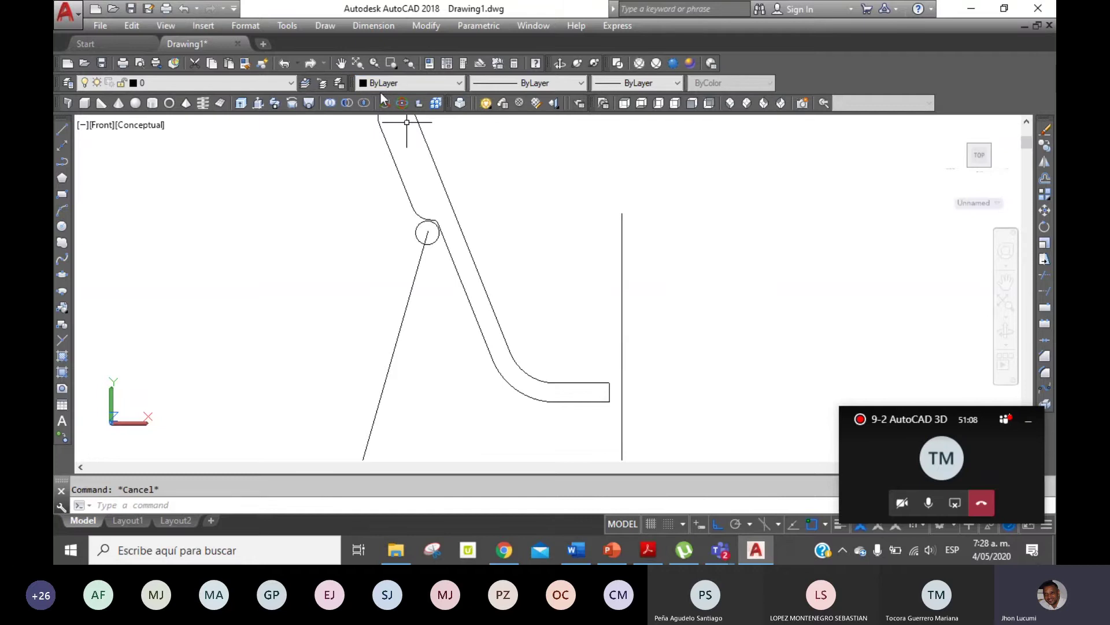
Zoom out and draw a slanted line to the right of the profile.
left_click(374, 65)
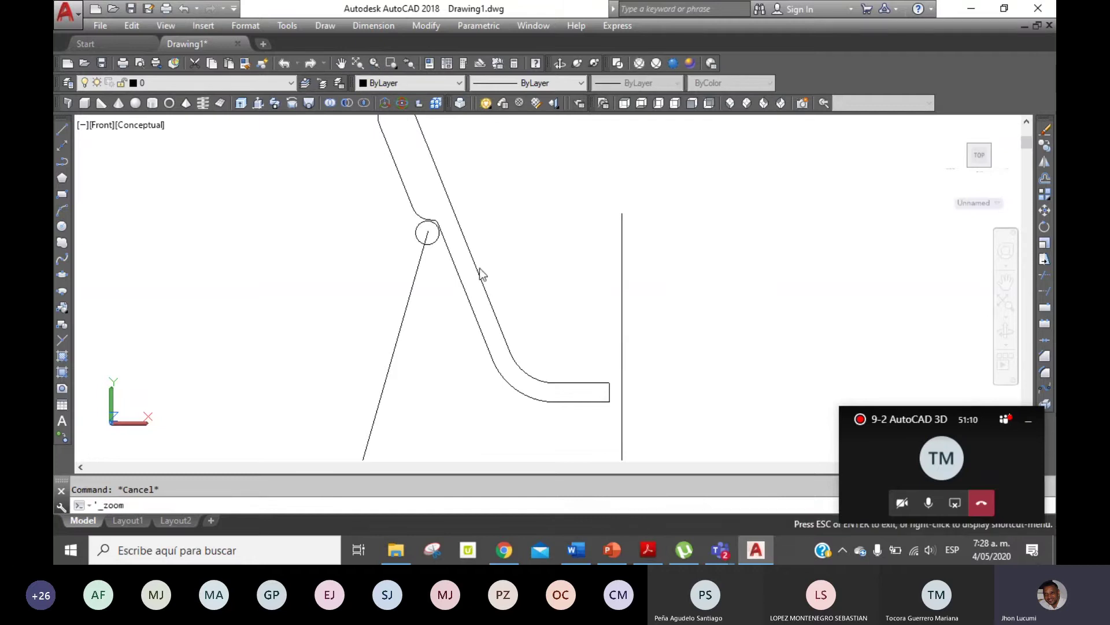
left_click_drag(479, 278, 487, 325)
right_click(539, 242)
left_click(555, 251)
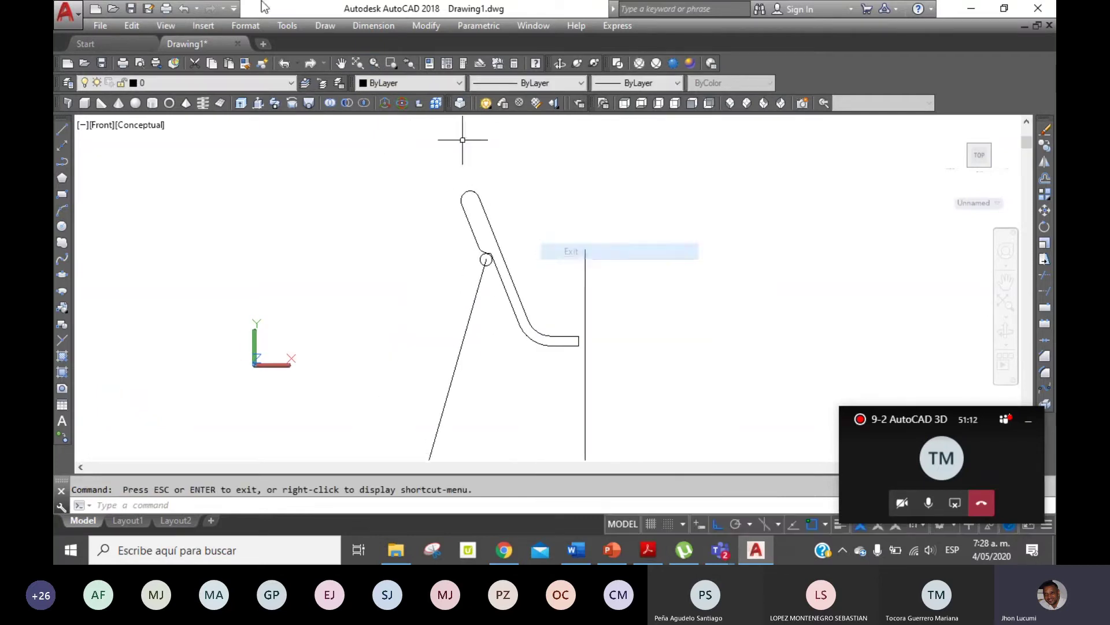
left_click(64, 130)
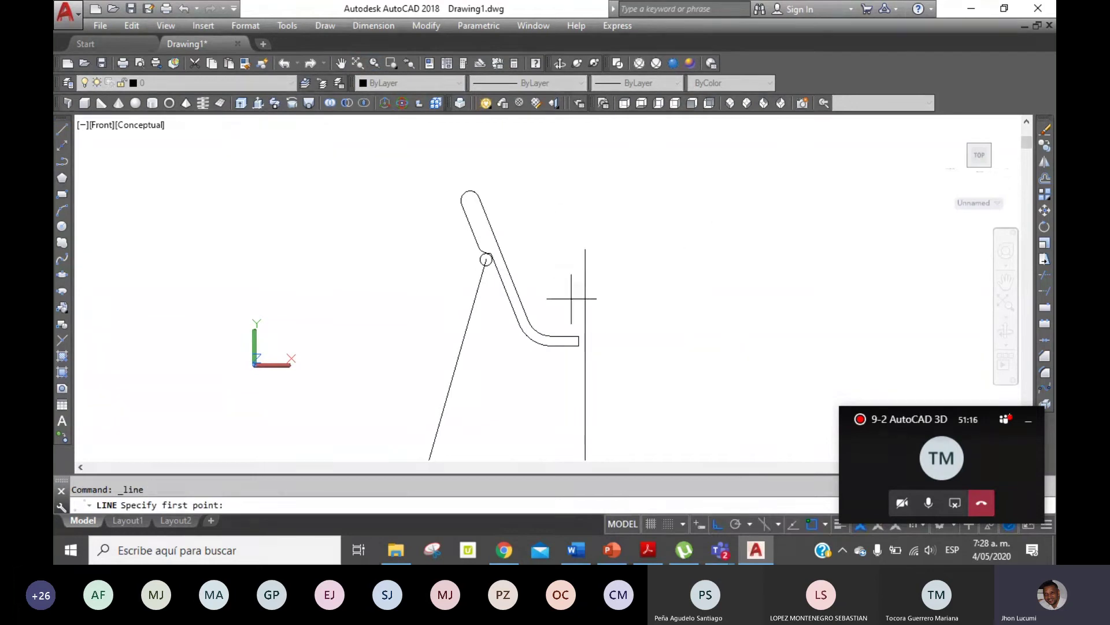
left_click(738, 337)
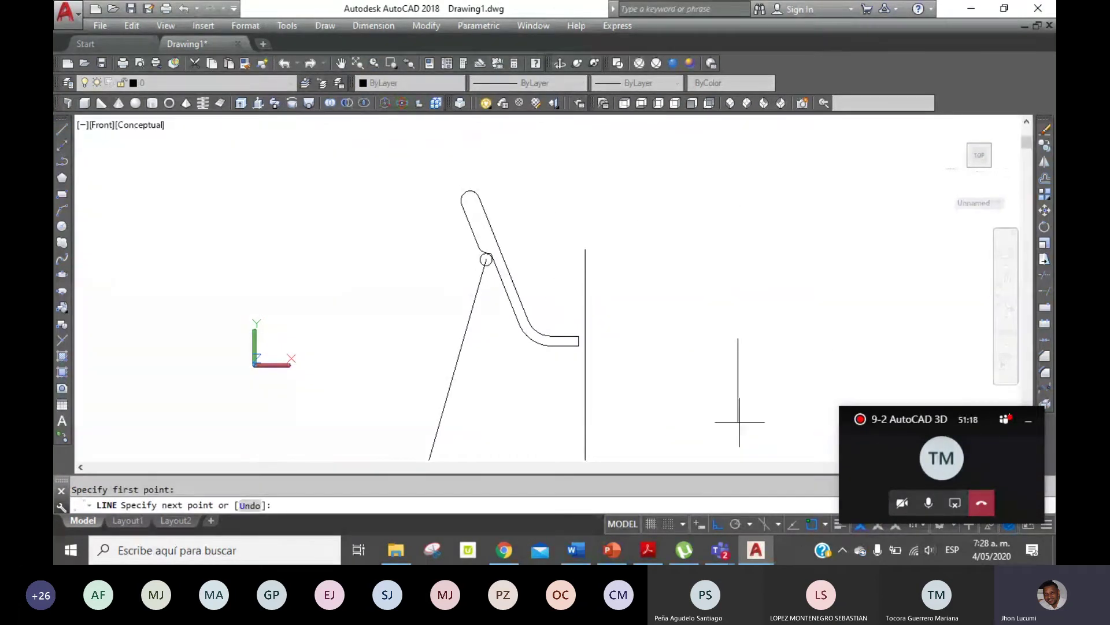
left_click(720, 523)
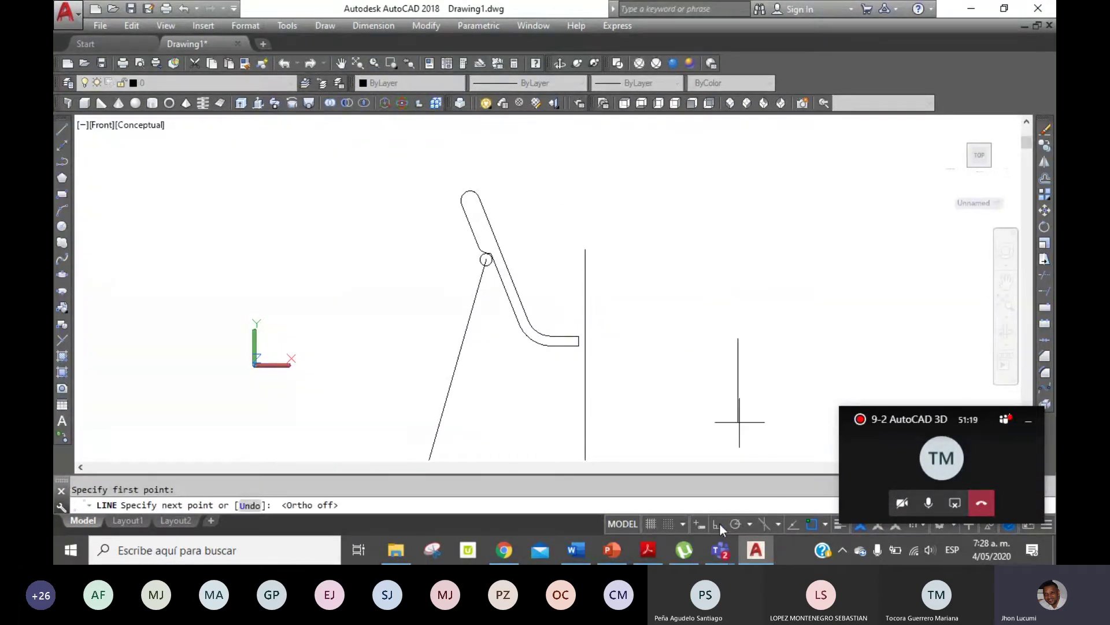
left_click(669, 197)
key("Escape")
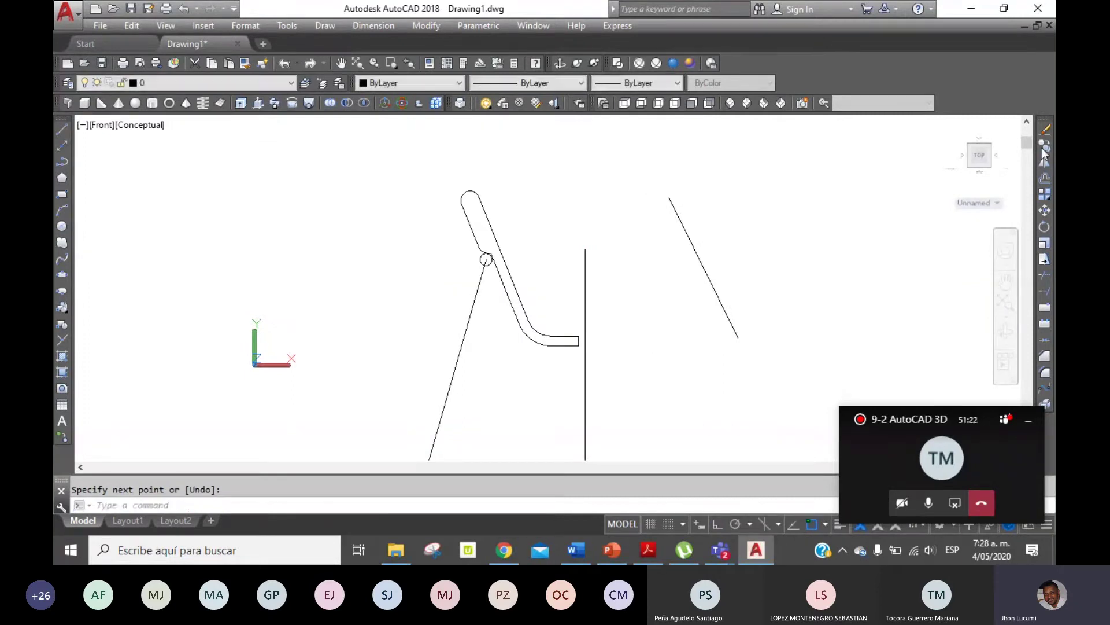
Copy the slanted line slightly left to make a parallel line beside it.
type("co")
key("Return")
left_click(753, 291)
left_click(706, 255)
key("Return")
left_click(797, 239)
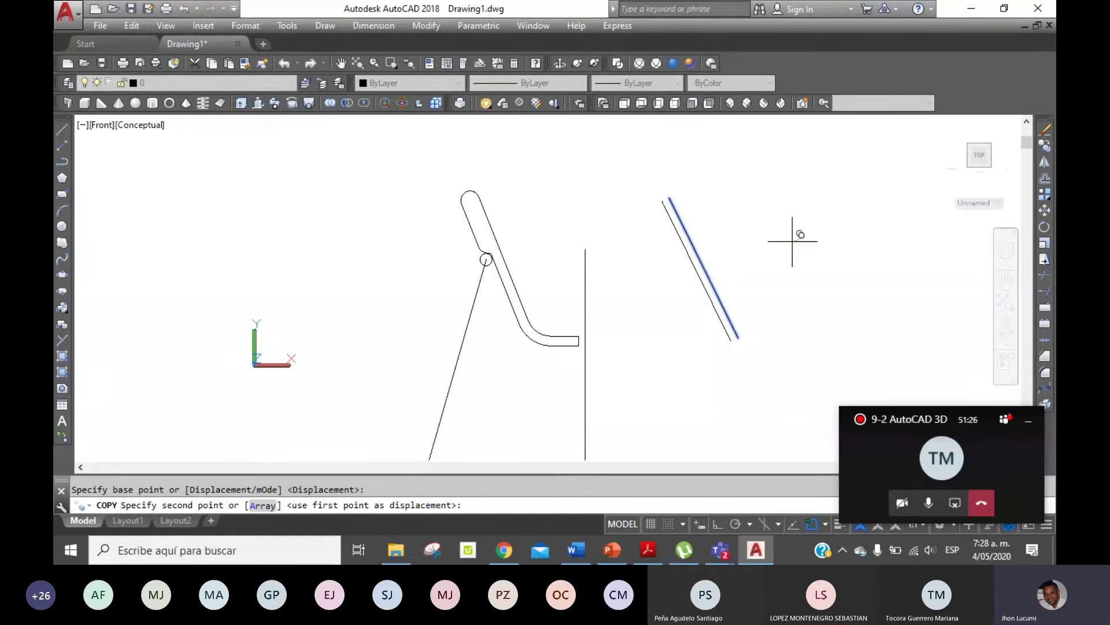
left_click(792, 242)
key("Escape")
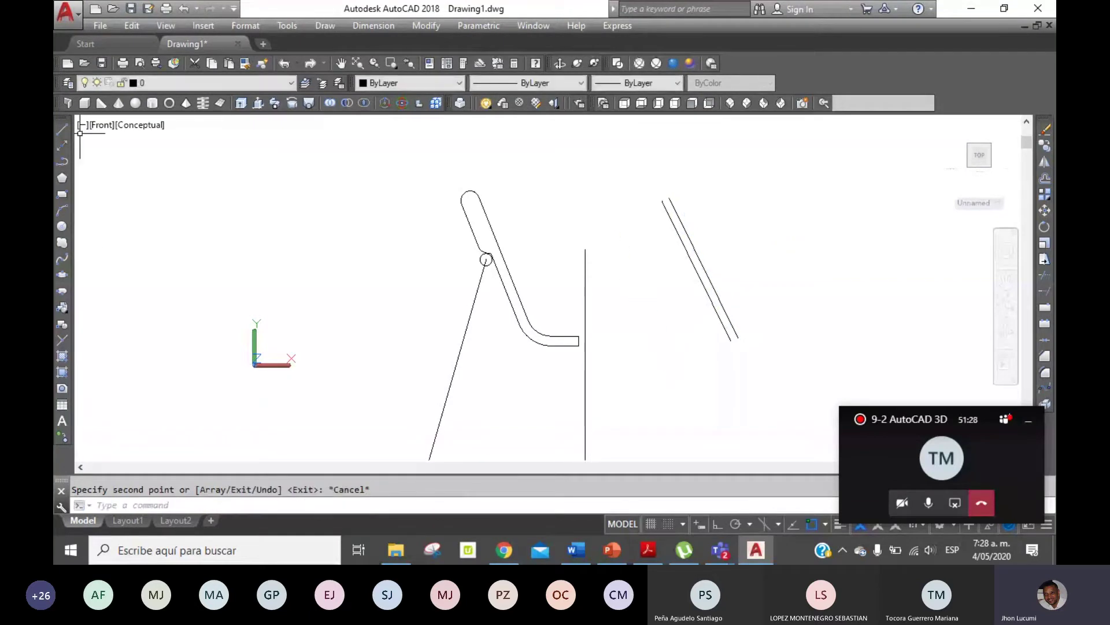
Close the leg's bottom with a short horizontal segment and a bottom edge.
left_click(60, 129)
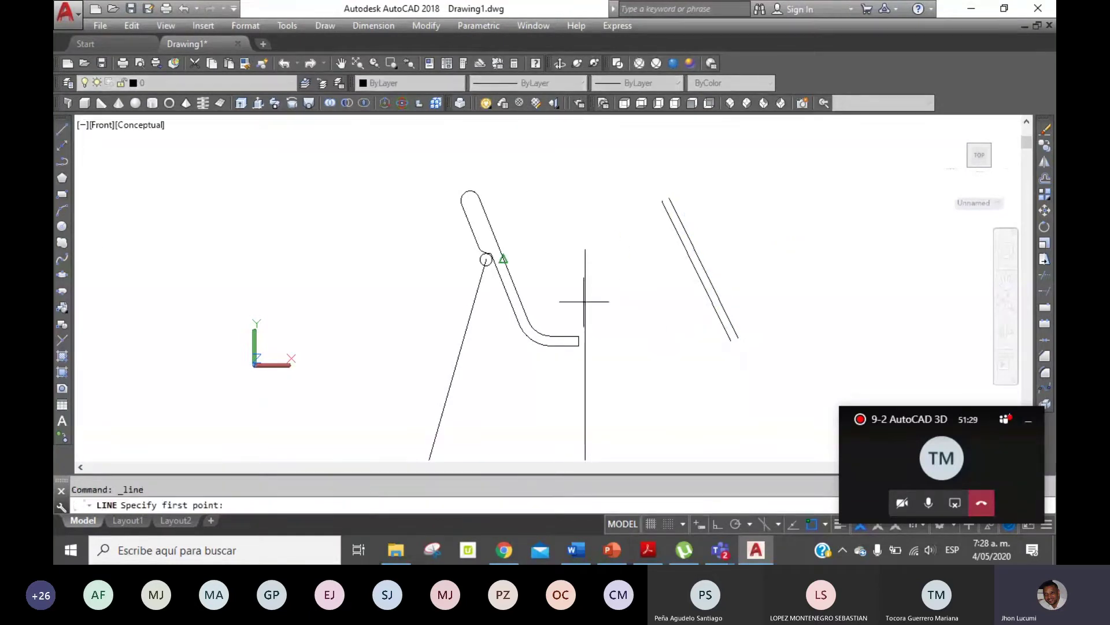
left_click(738, 337)
key("F8")
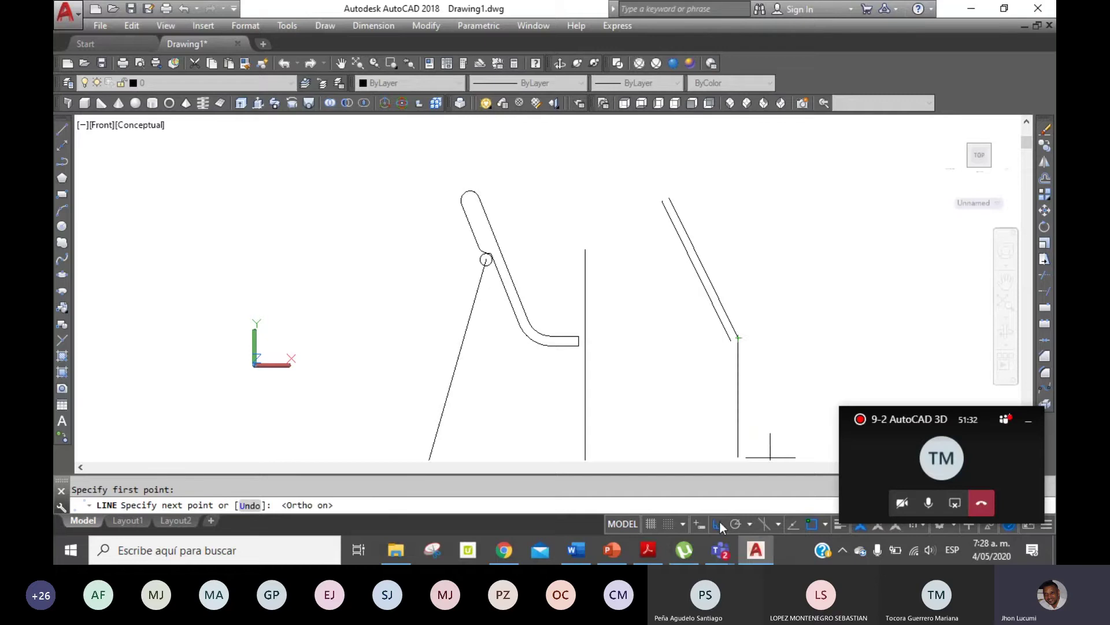
left_click(773, 340)
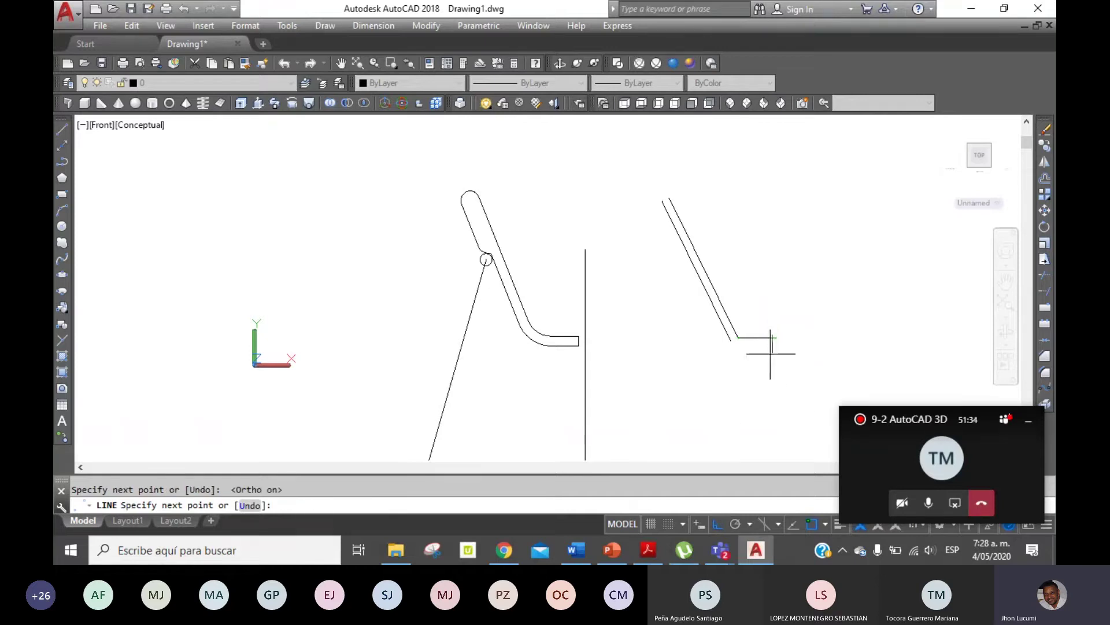
left_click(774, 339)
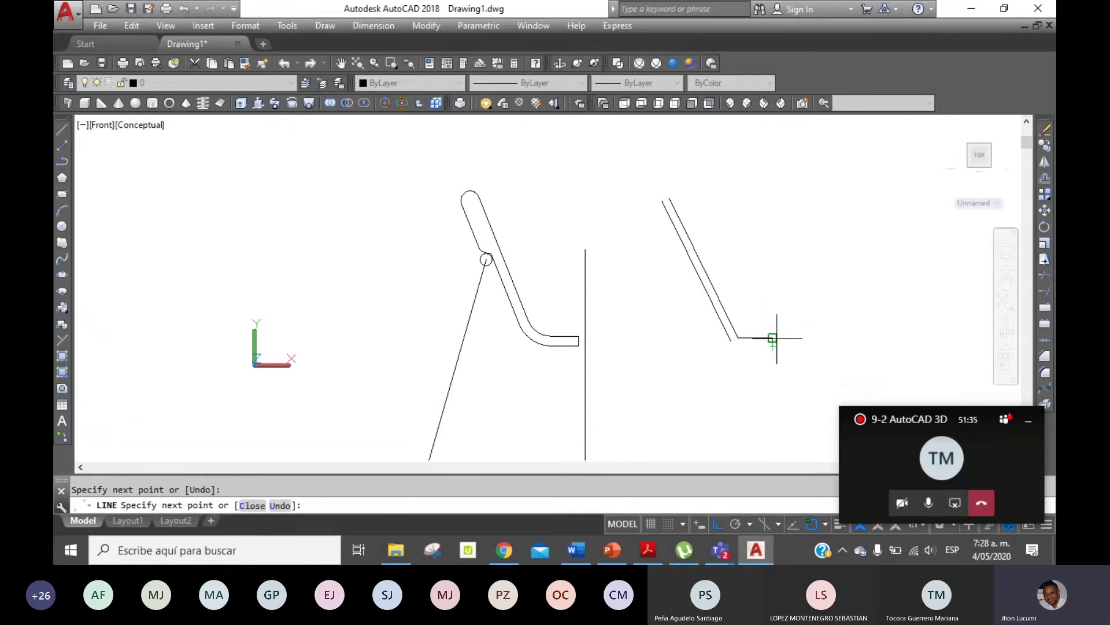
left_click(62, 129)
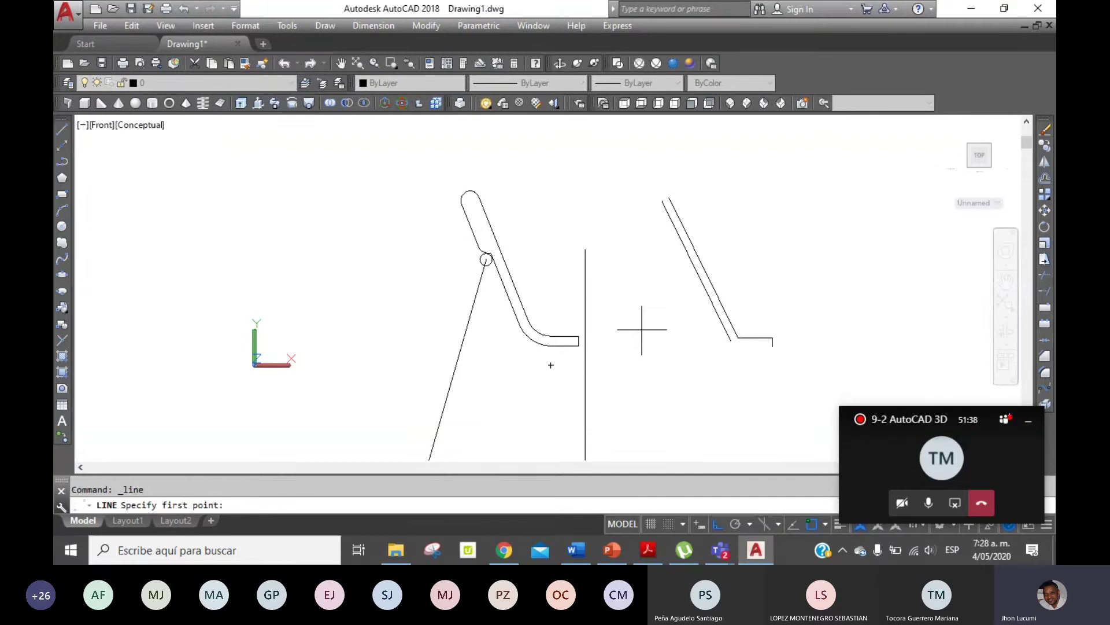
left_click(773, 347)
left_click(705, 346)
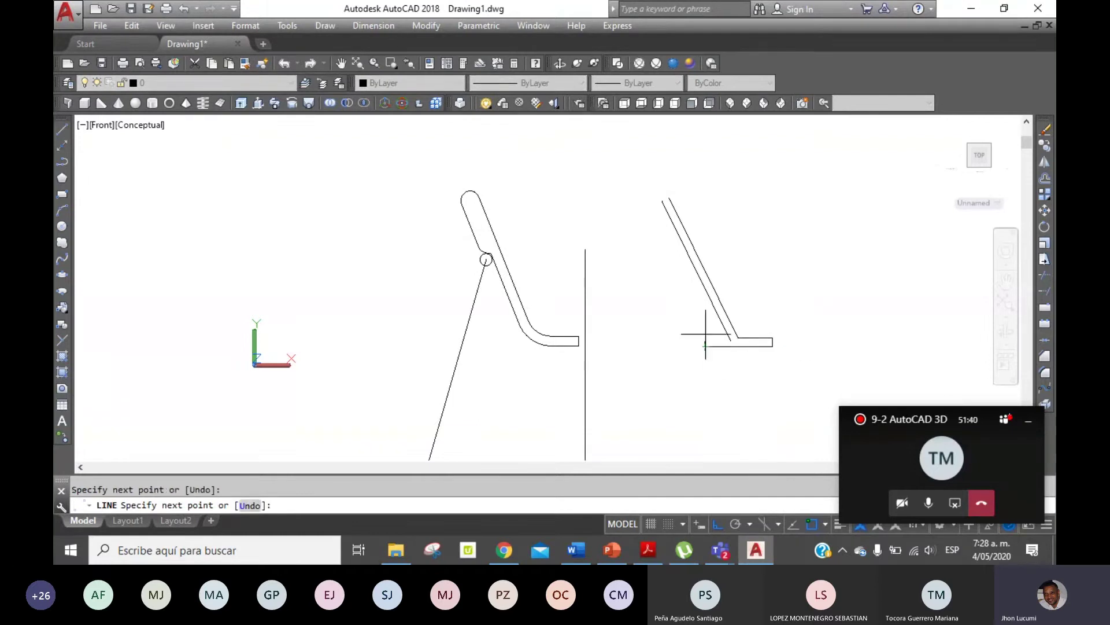
right_click(692, 302)
left_click(701, 311)
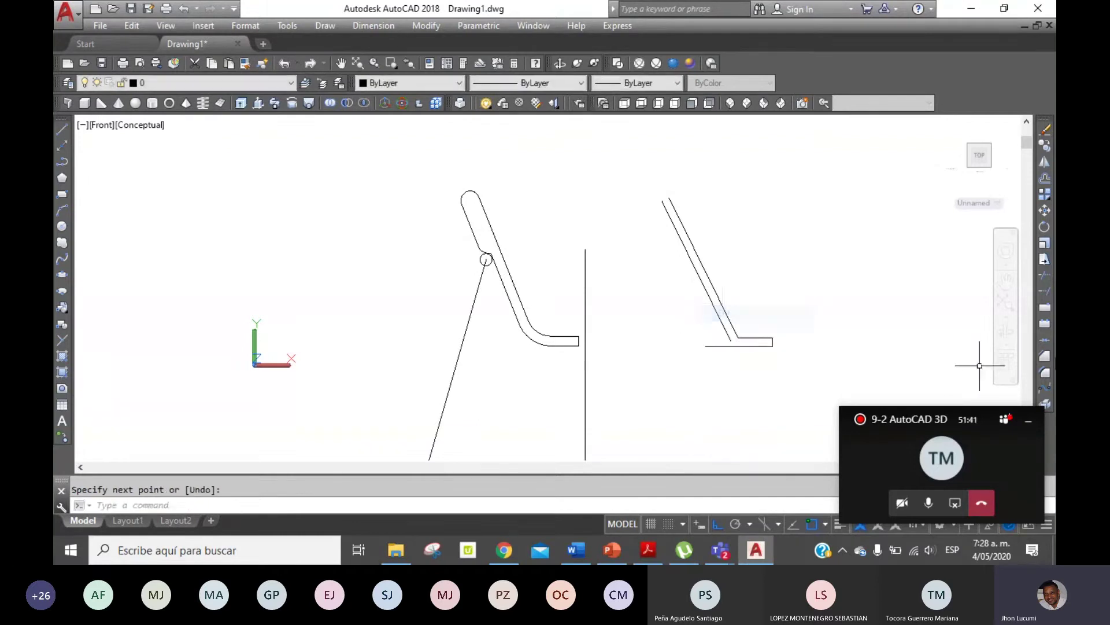
Fillet the outer bend between the outer slanted line and the bottom edge.
left_click(1045, 373)
left_click(734, 336)
left_click(741, 347)
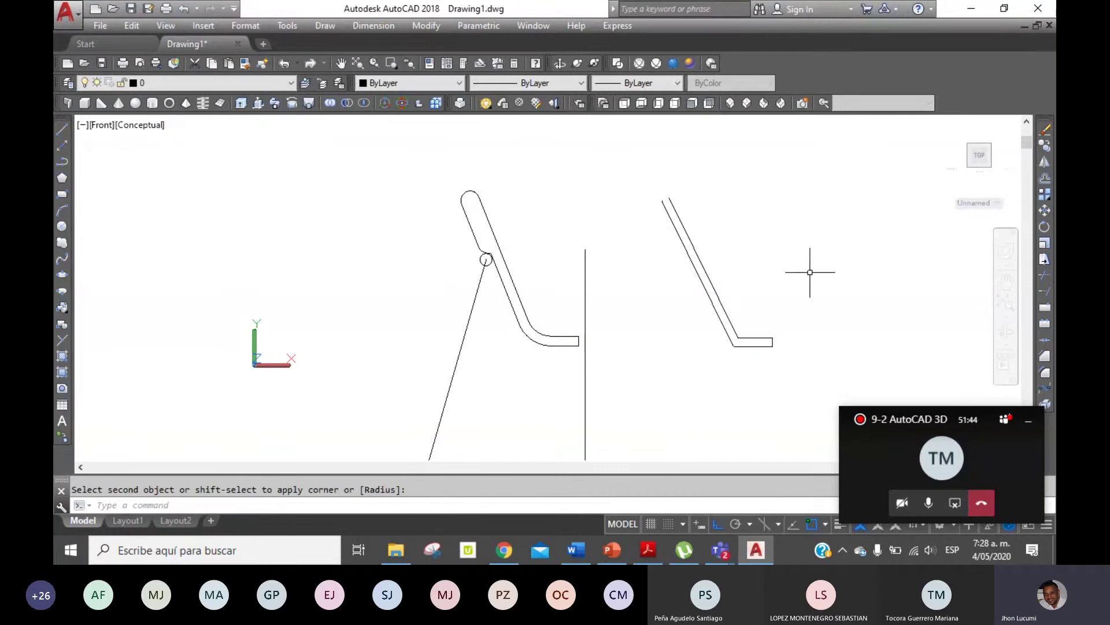
Fillet the inner bend using a new radius picked from two points.
left_click(1045, 373)
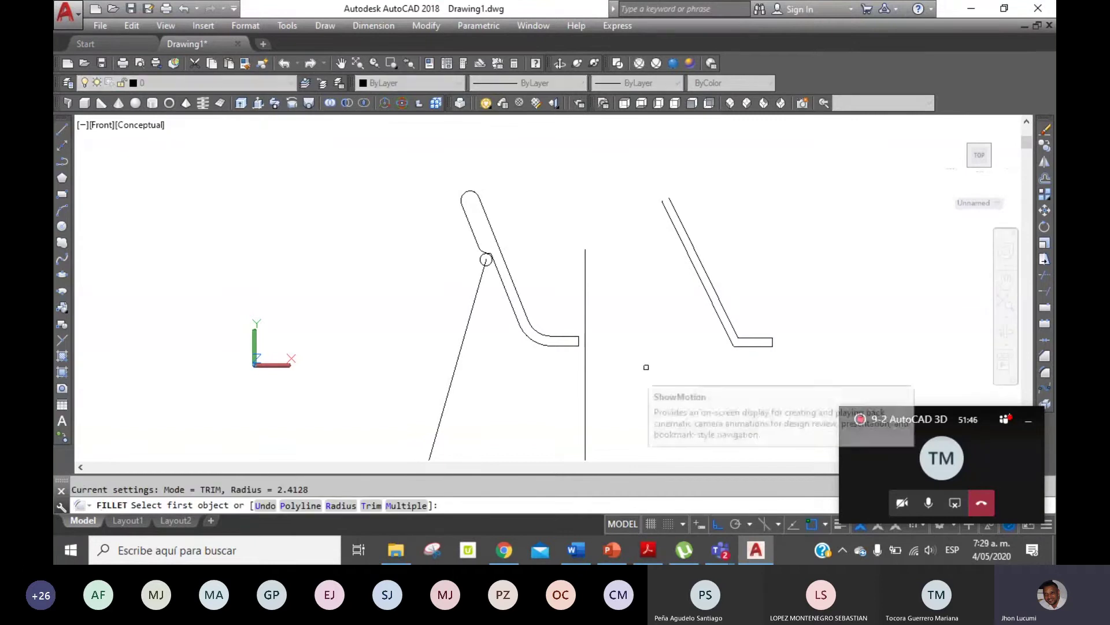
type("R")
key("Return")
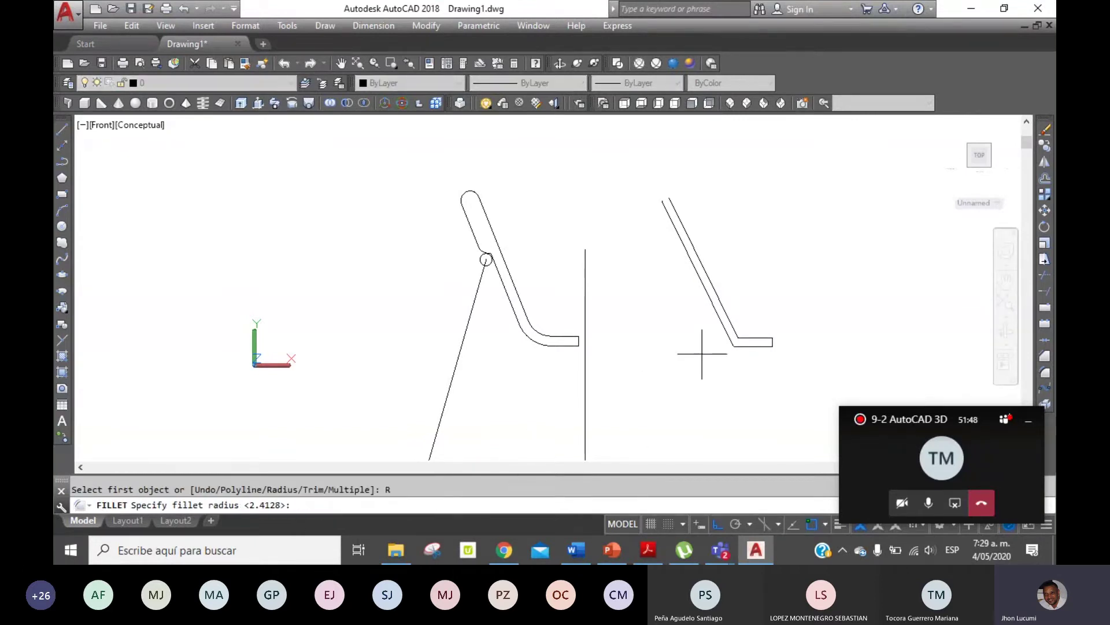
left_click(706, 355)
left_click(715, 346)
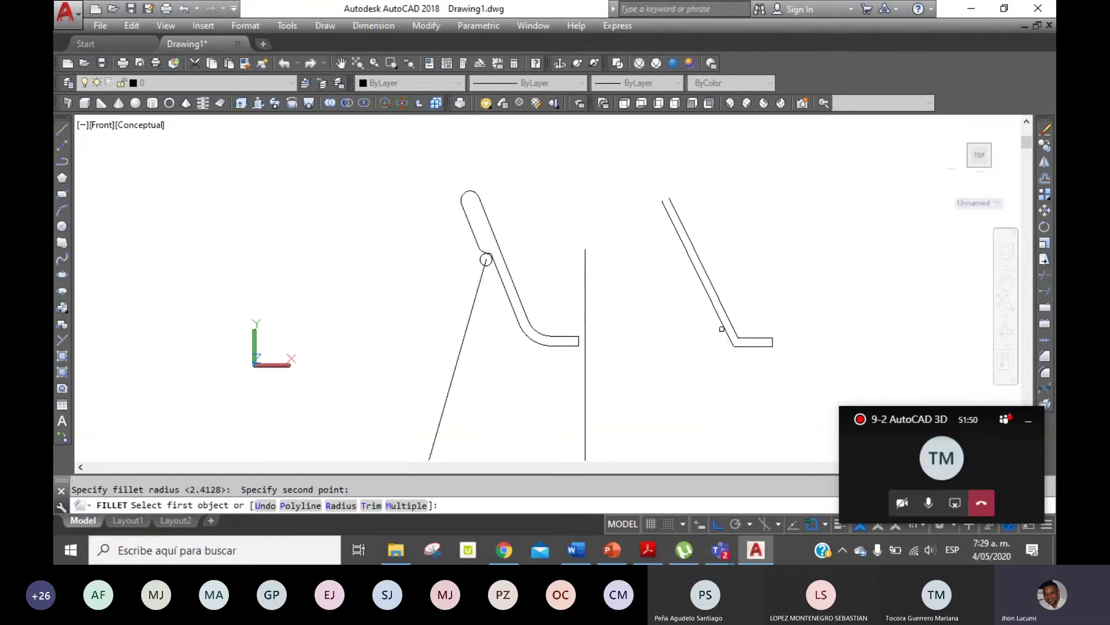
left_click(722, 329)
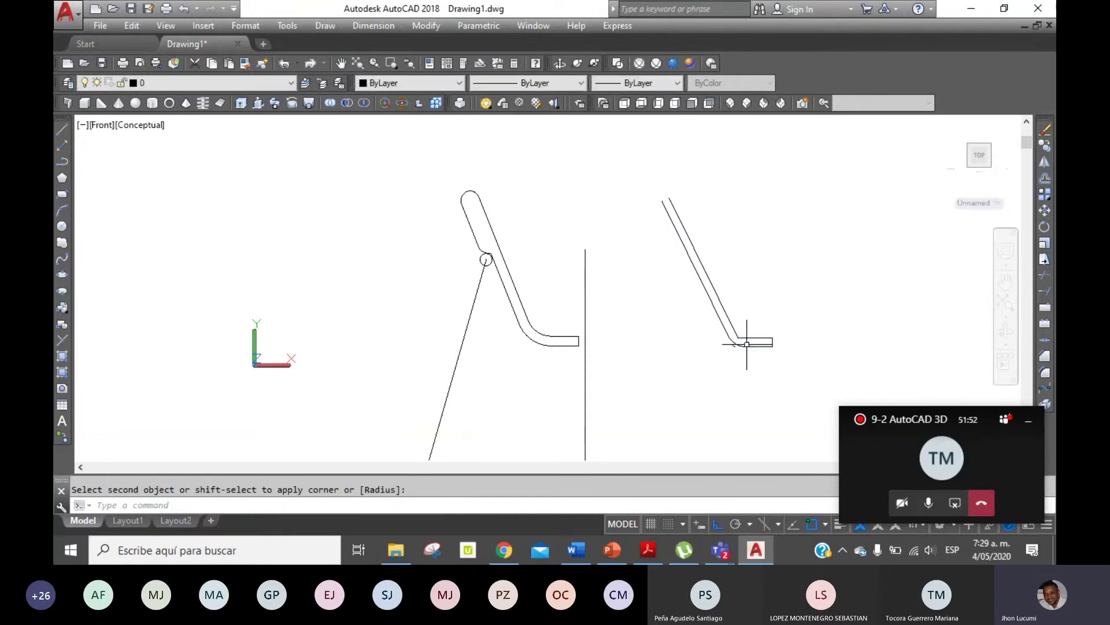
right_click(745, 264)
left_click(781, 268)
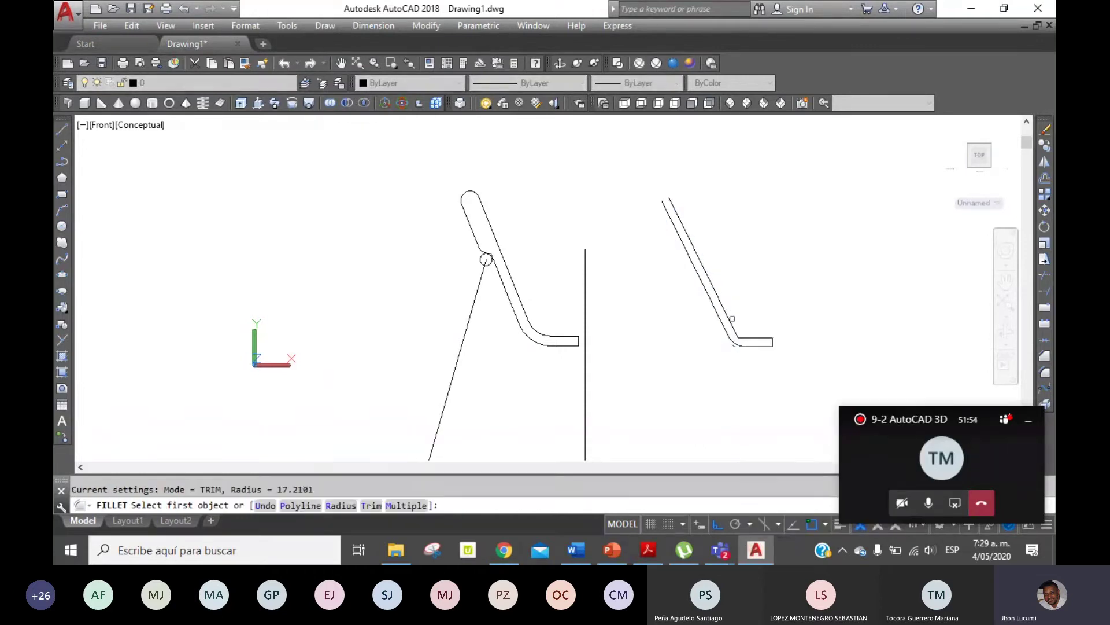
left_click(730, 318)
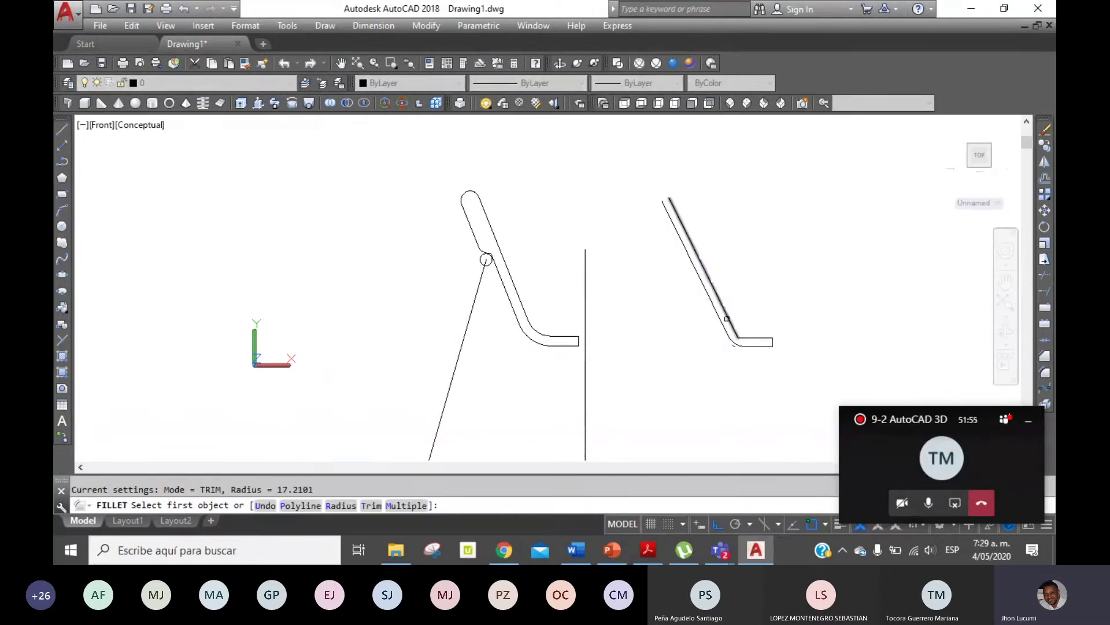
right_click(749, 283)
left_click(880, 26)
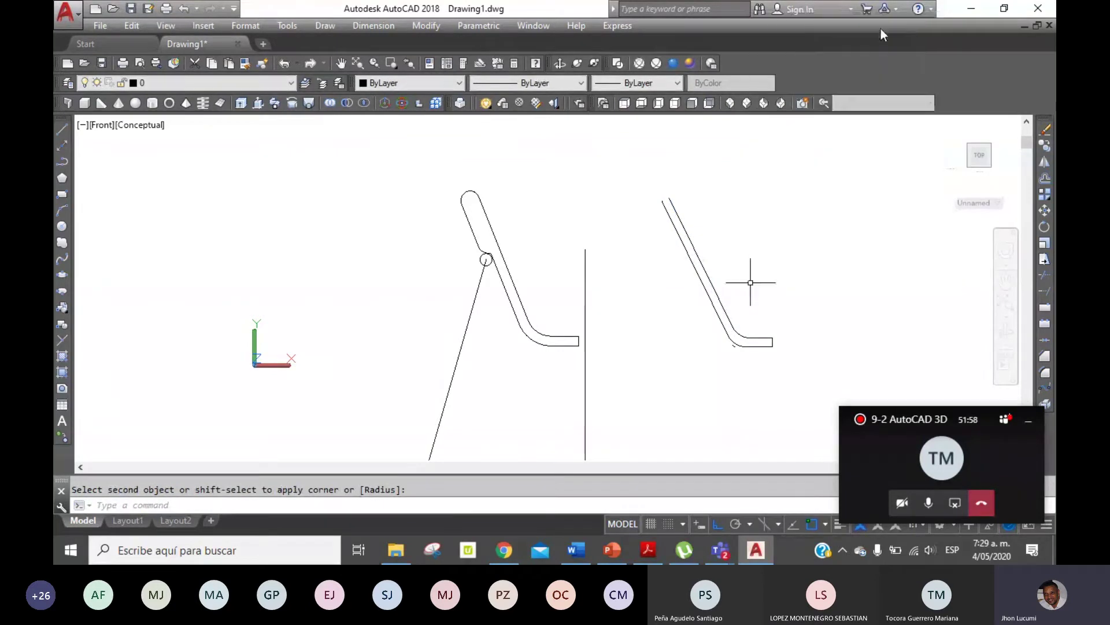
key("Escape")
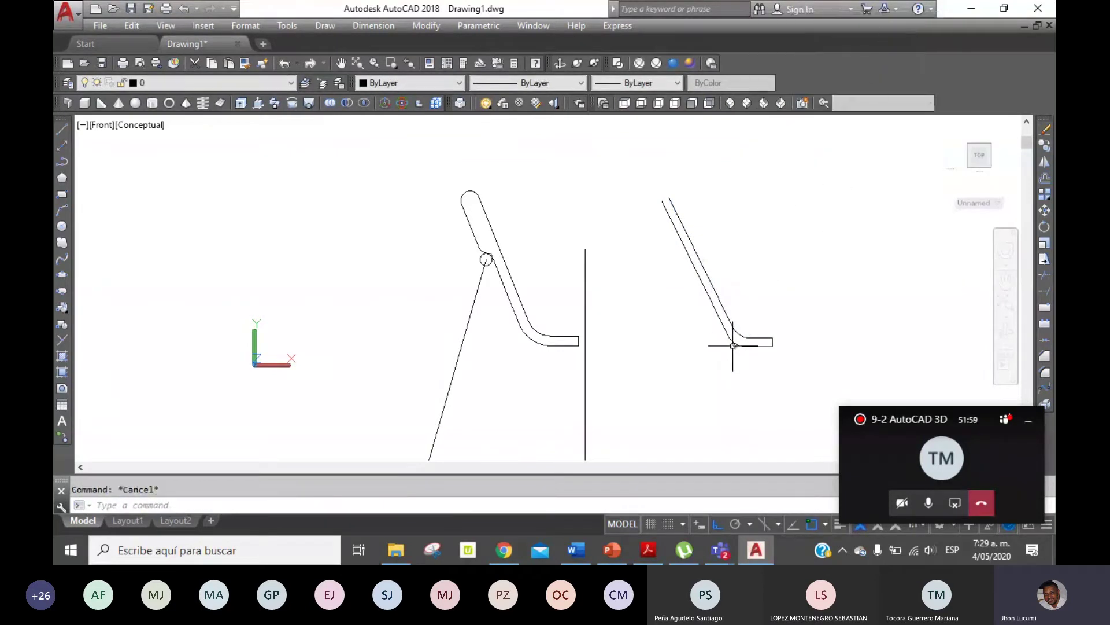
Copy the outer slanted edge into a third parallel line, then begin a crossing line.
left_click(1045, 146)
left_click(701, 280)
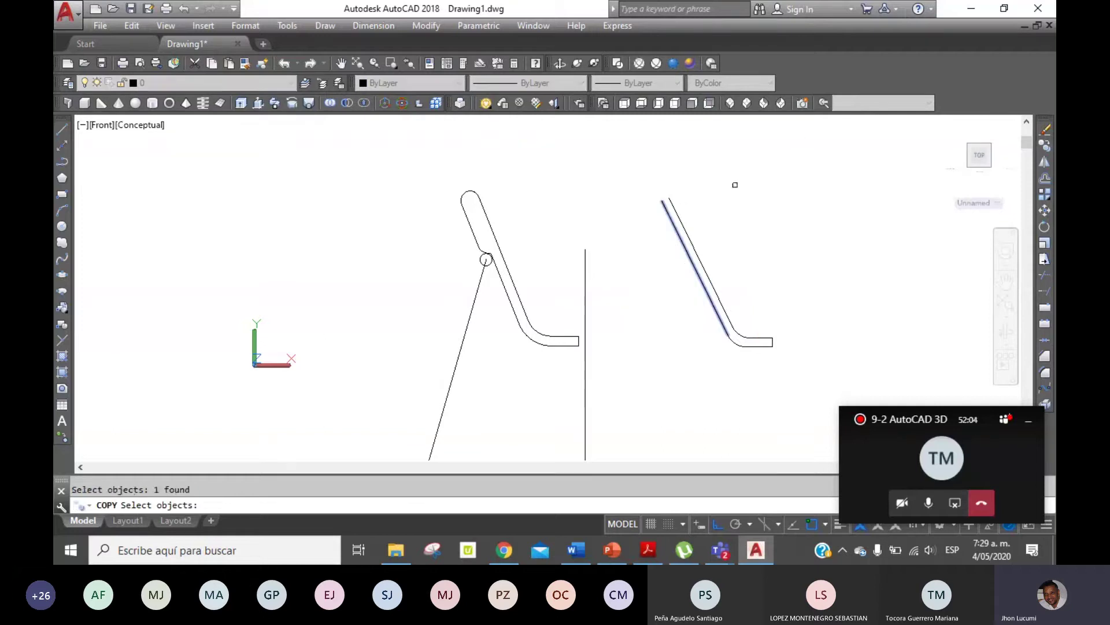
key("Return")
left_click(772, 189)
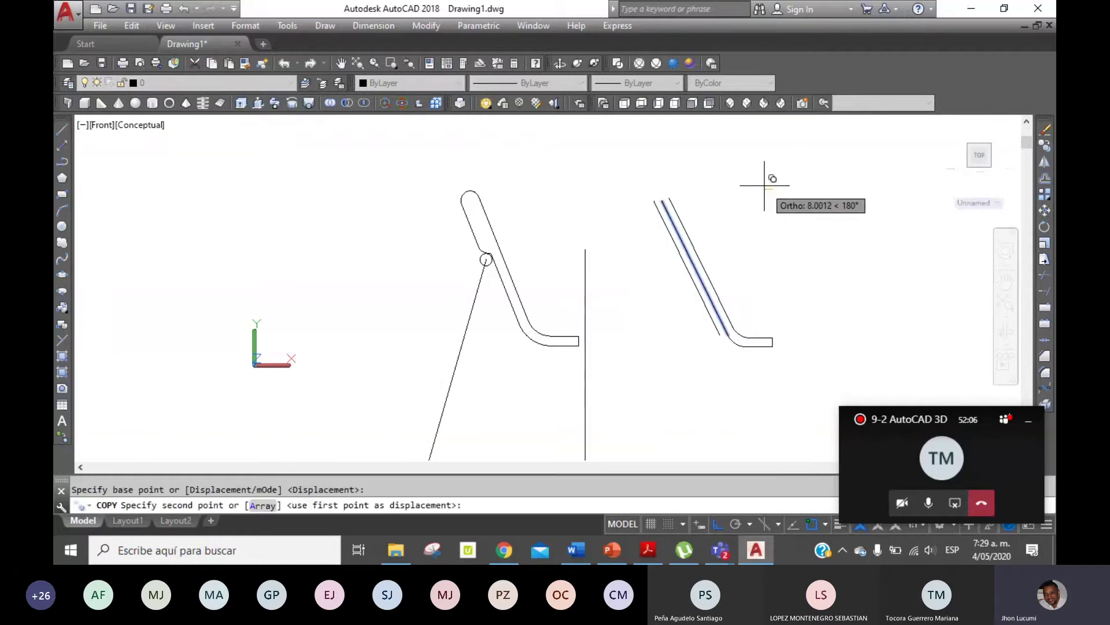
key("Escape")
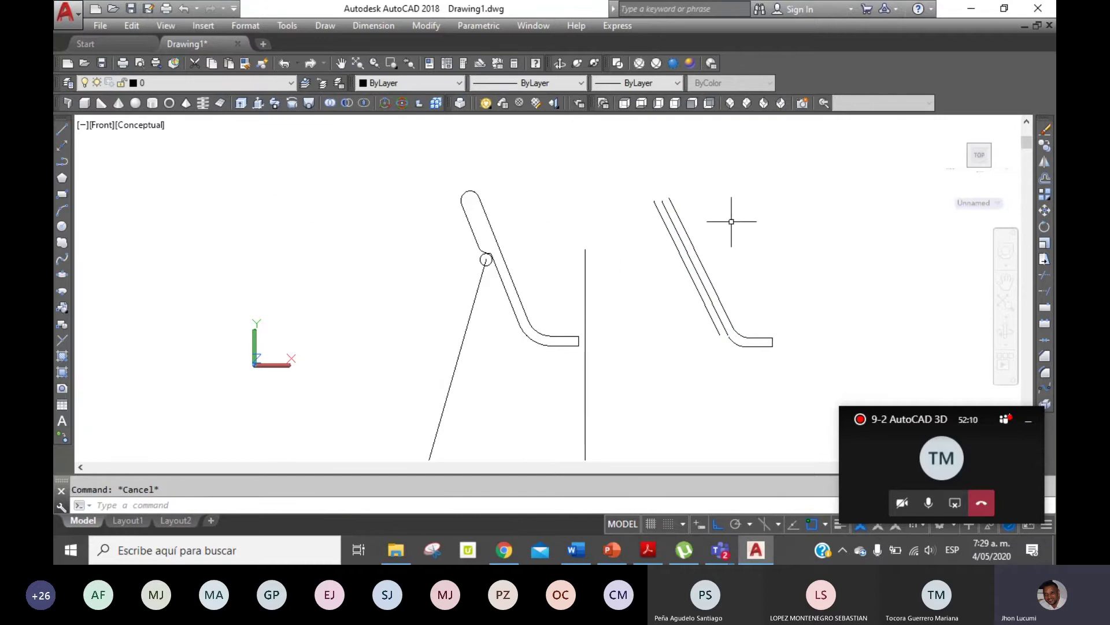
left_click(61, 131)
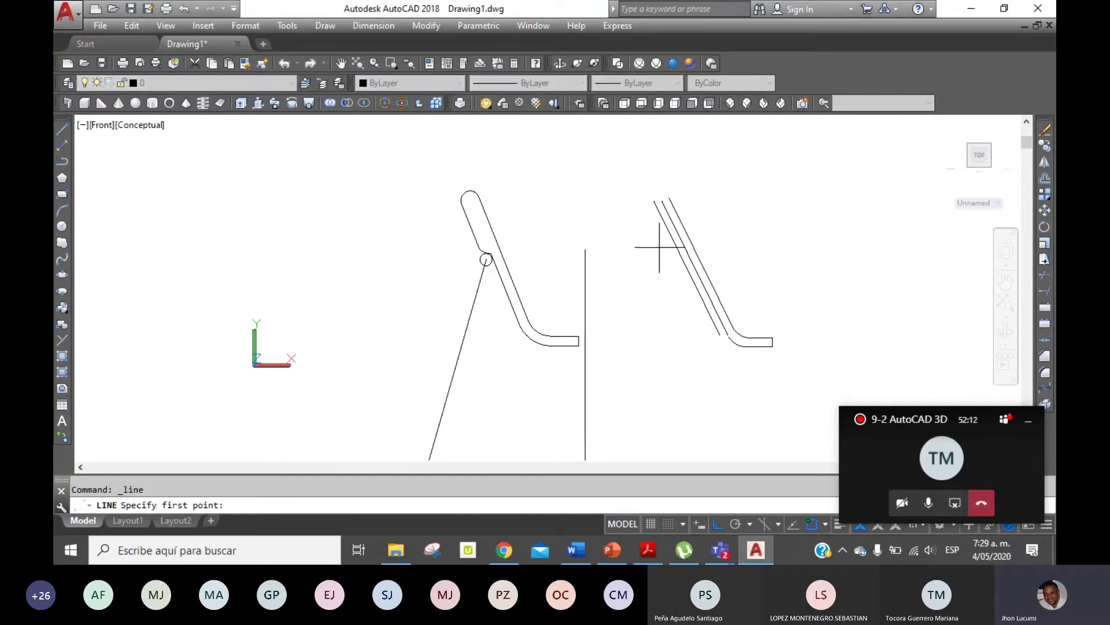
left_click(654, 244)
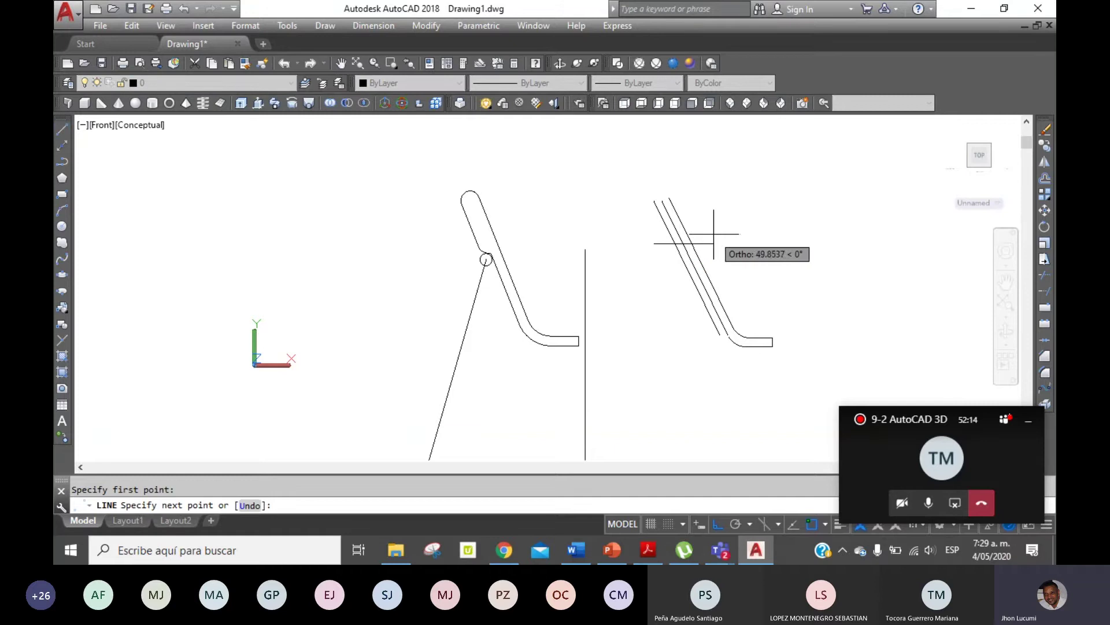
Finish the horizontal crossing line and trim against the slanted lines as cutting edges.
left_click(714, 243)
right_click(745, 186)
left_click(772, 193)
left_click(1045, 276)
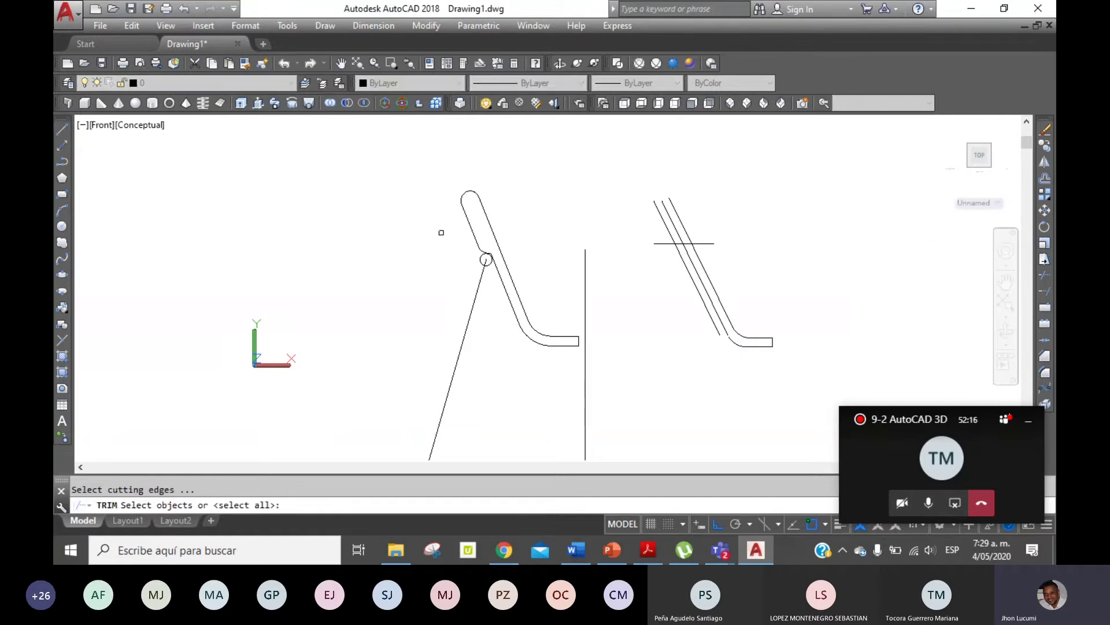
left_click(686, 248)
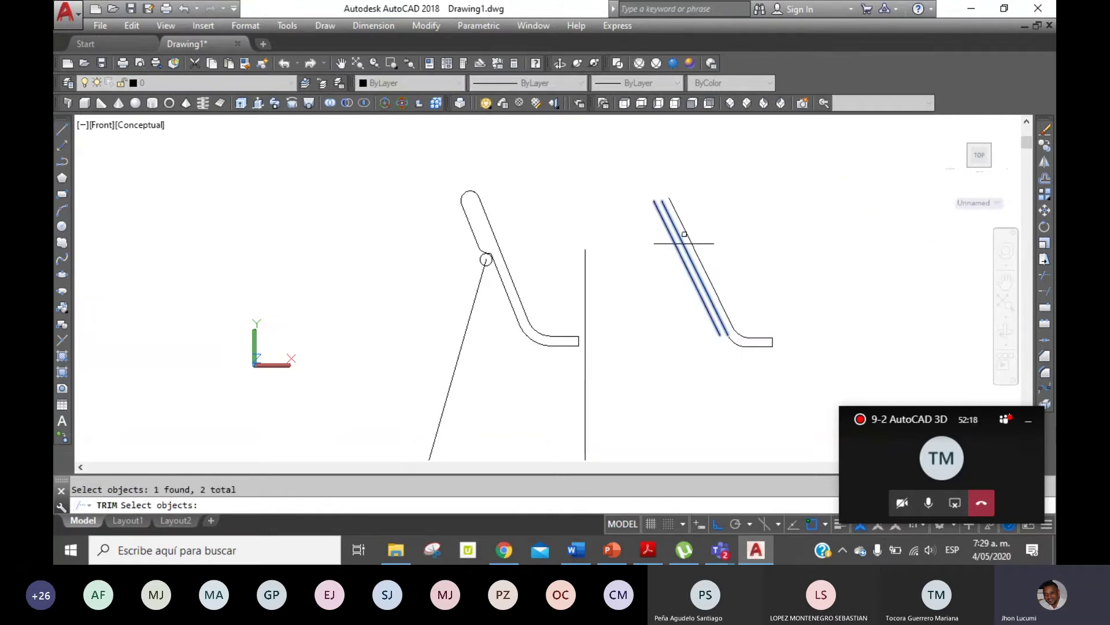
key("Return")
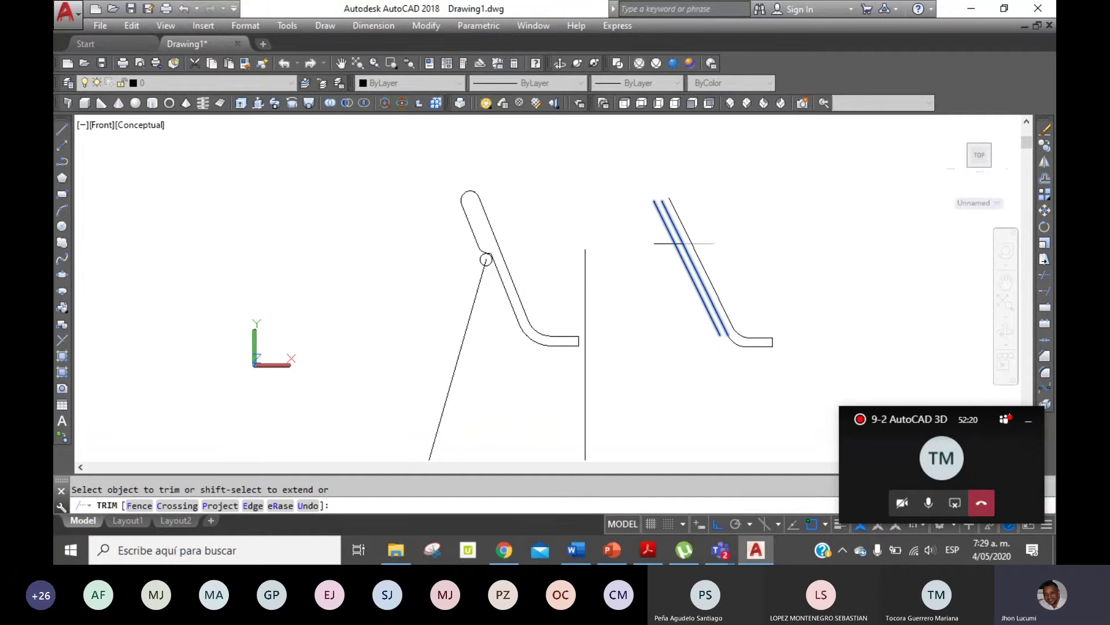
right_click(715, 191)
left_click(746, 201)
Trim with all lines as cutting edges, removing the middle piece to form the top step.
left_click(1045, 276)
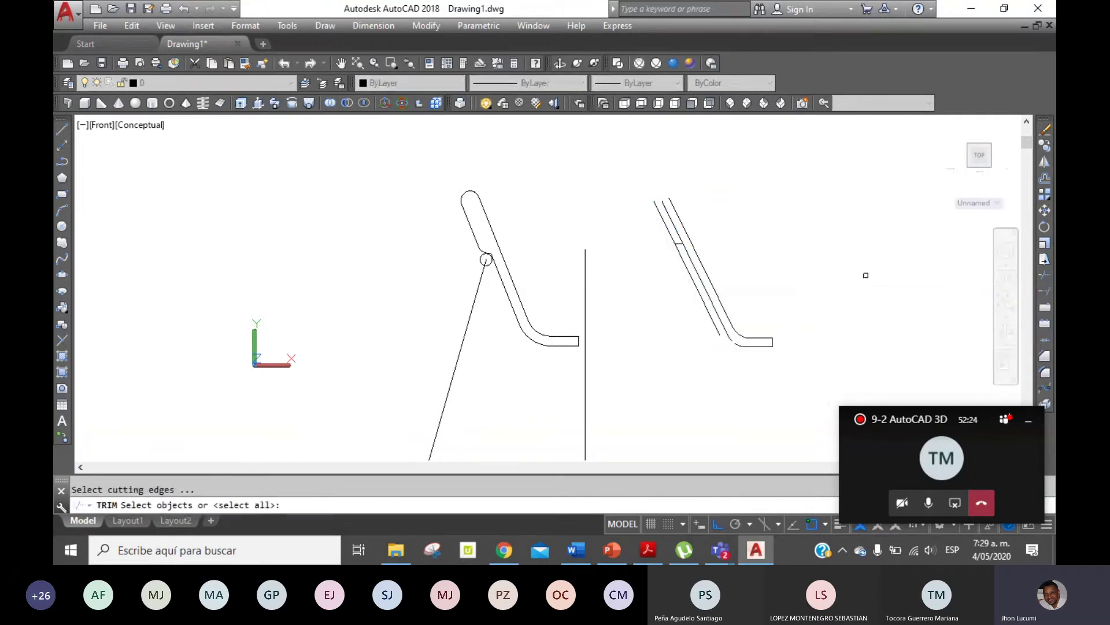
key("Return")
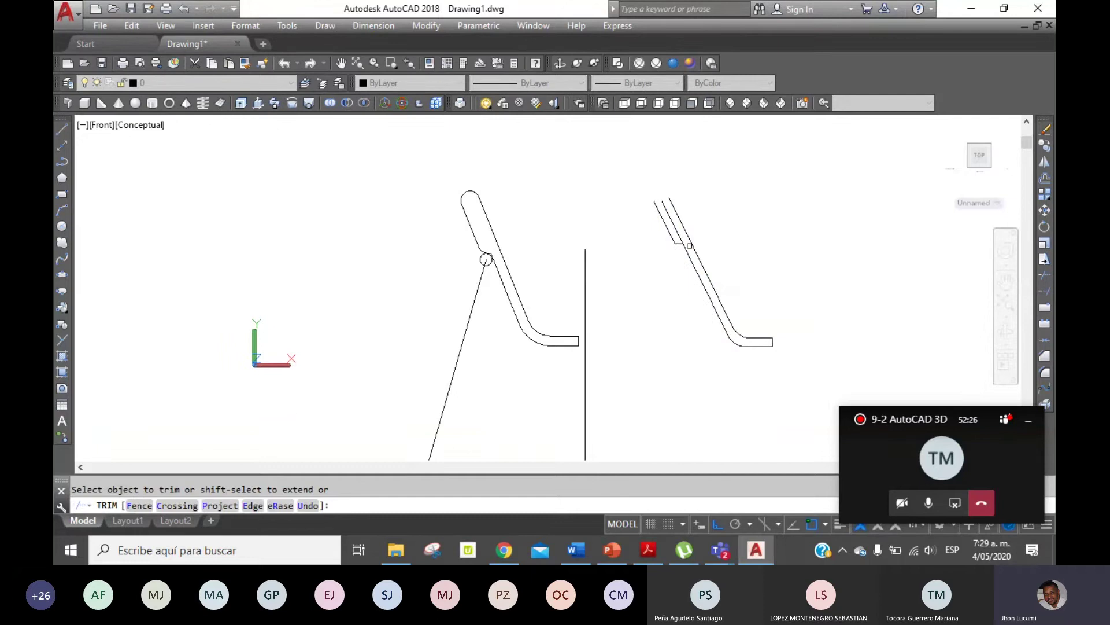
right_click(732, 173)
left_click(753, 185)
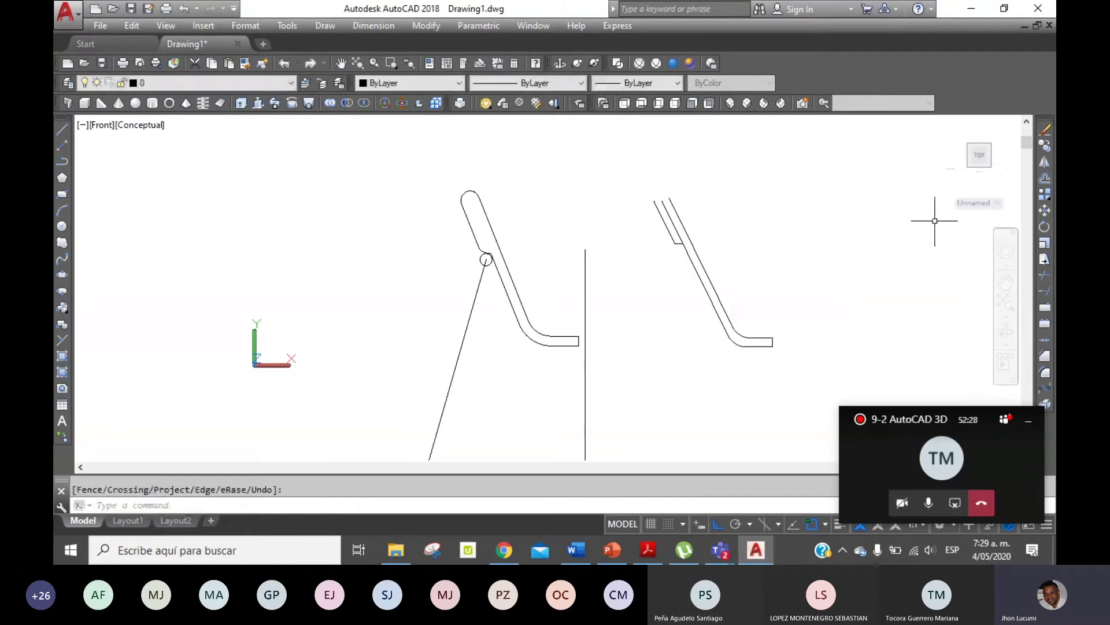
left_click(1046, 276)
key("Return")
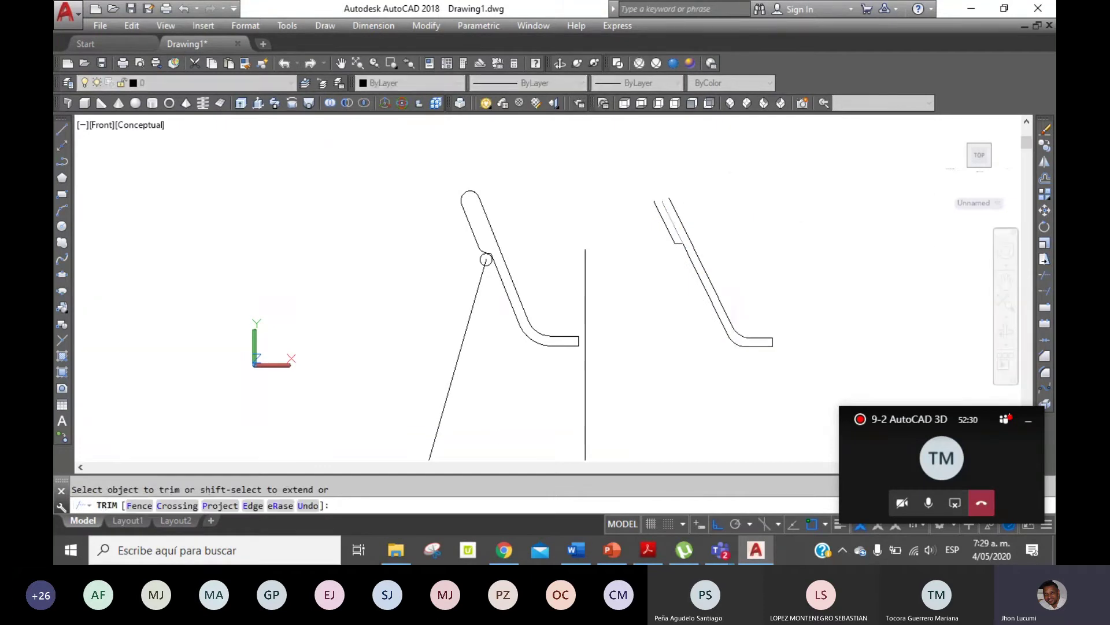
left_click(671, 219)
right_click(735, 185)
left_click(753, 188)
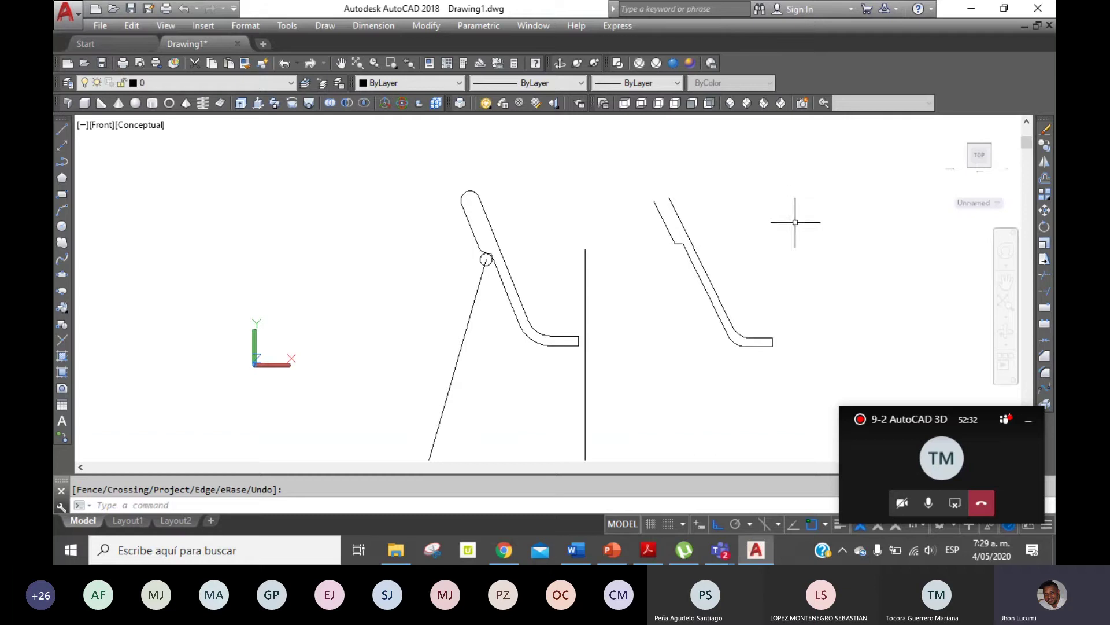
Draw a short horizontal top line leftward from the slanted edge's top endpoint.
key("Escape")
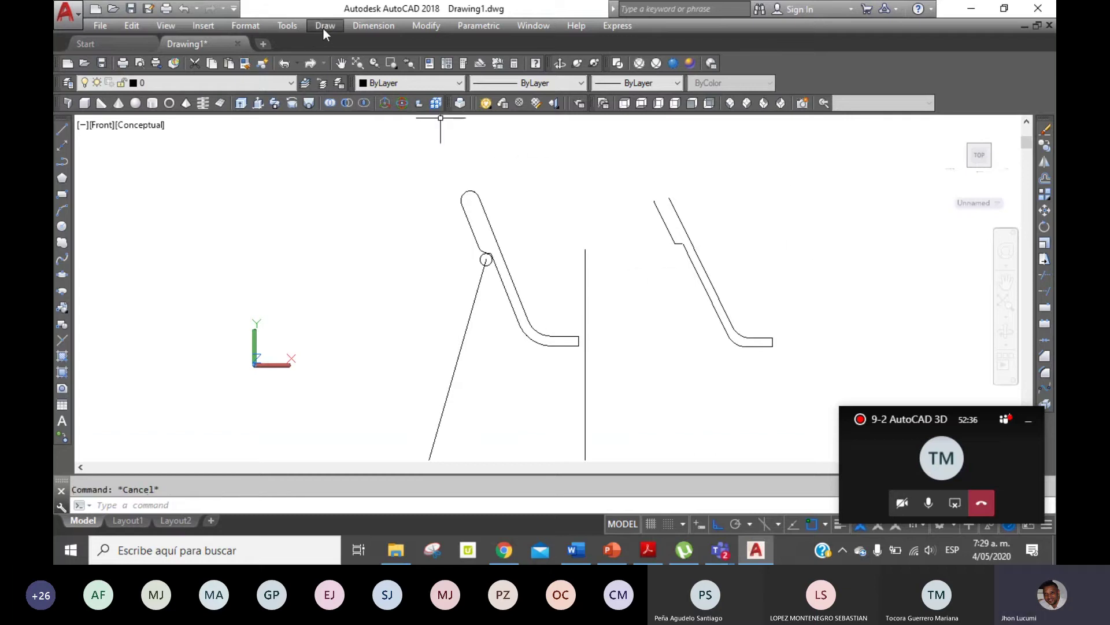
left_click(61, 129)
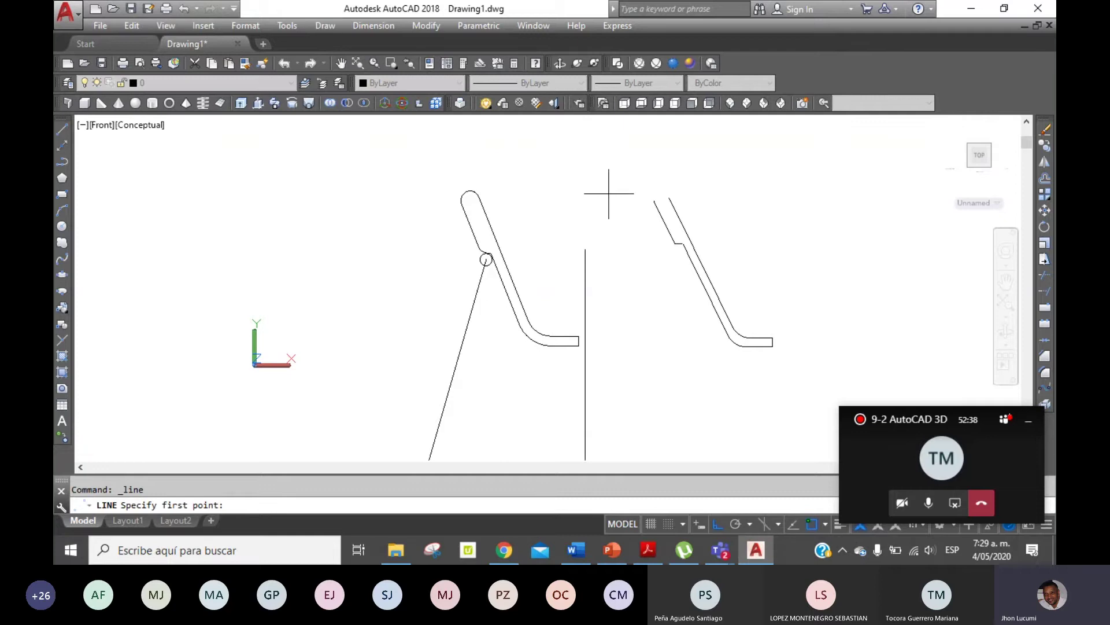
left_click(669, 197)
left_click(619, 197)
right_click(639, 169)
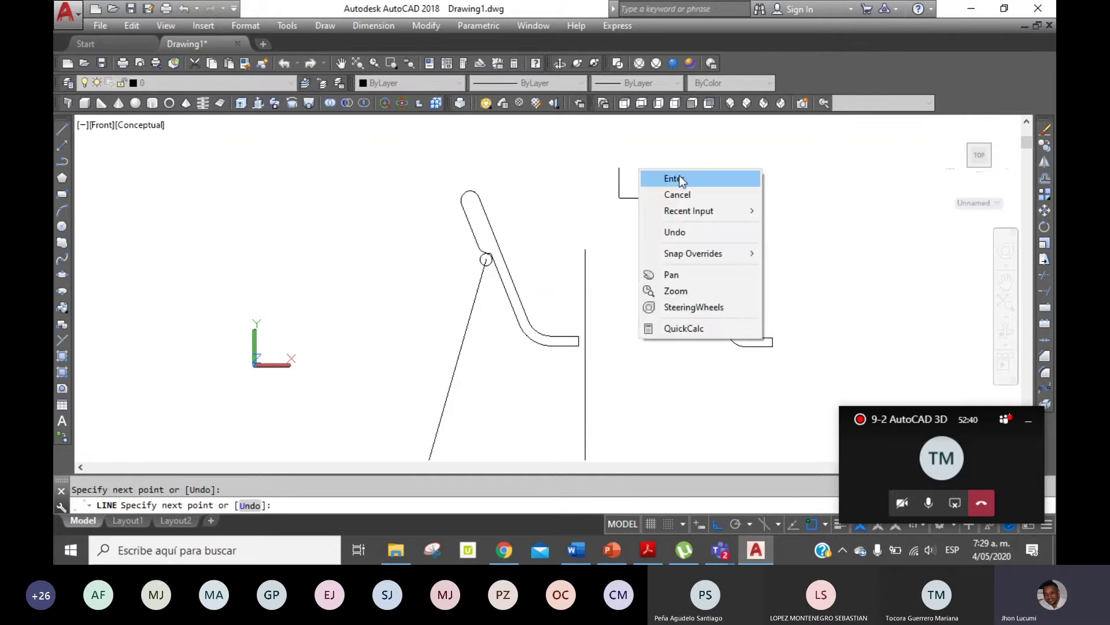
left_click(680, 181)
Fillet the top line and outer slanted edge with radius 0 for a sharp corner.
left_click(1046, 375)
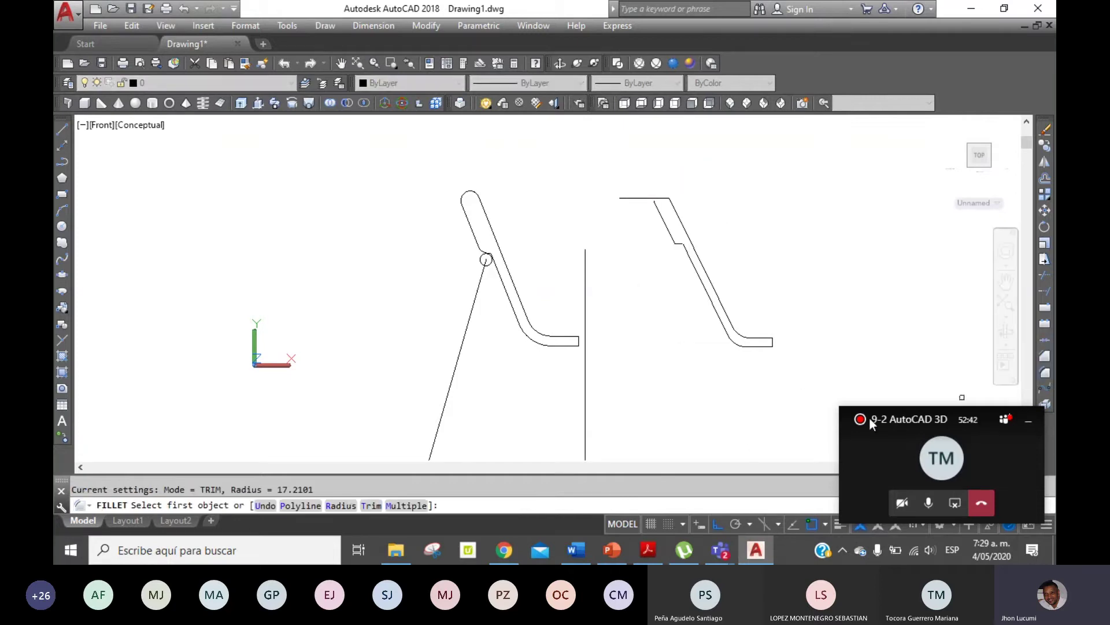
left_click(342, 506)
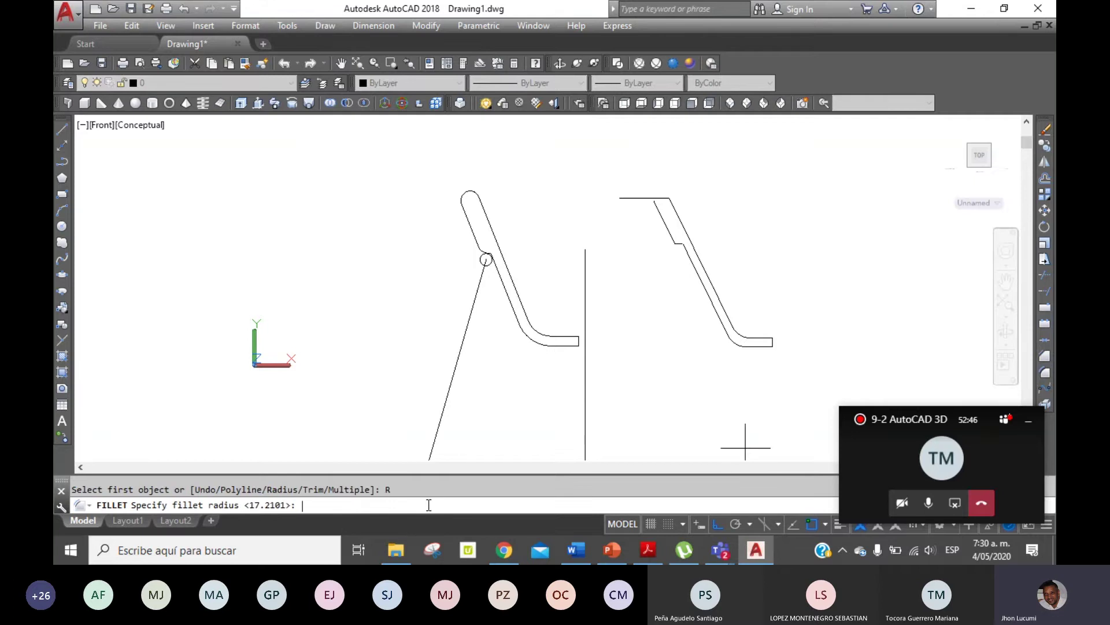
type("0")
key("Return")
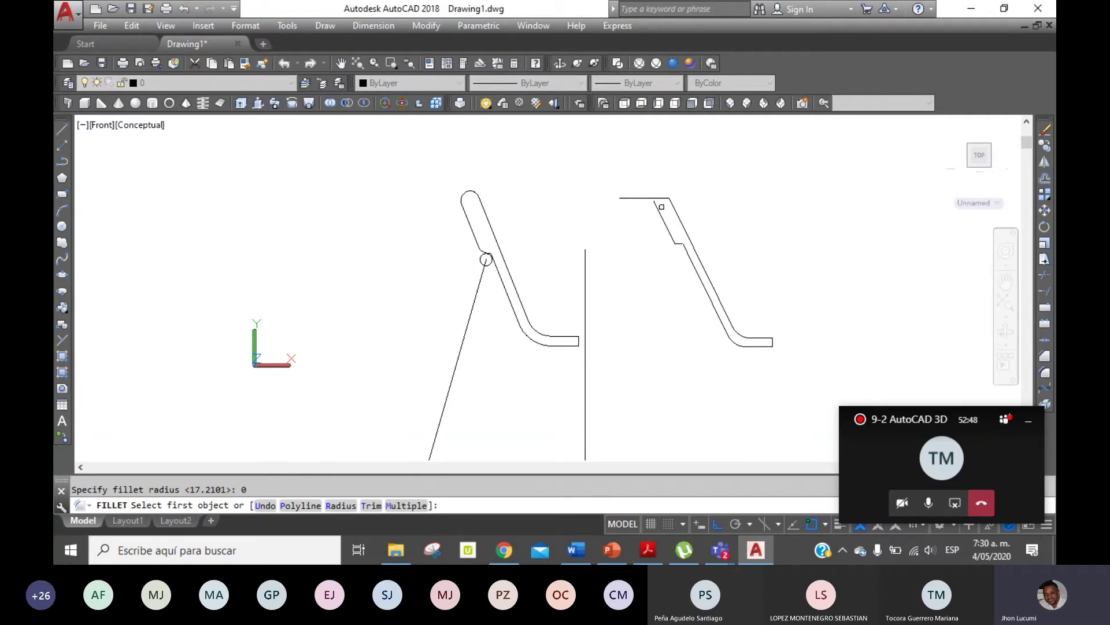
left_click(655, 206)
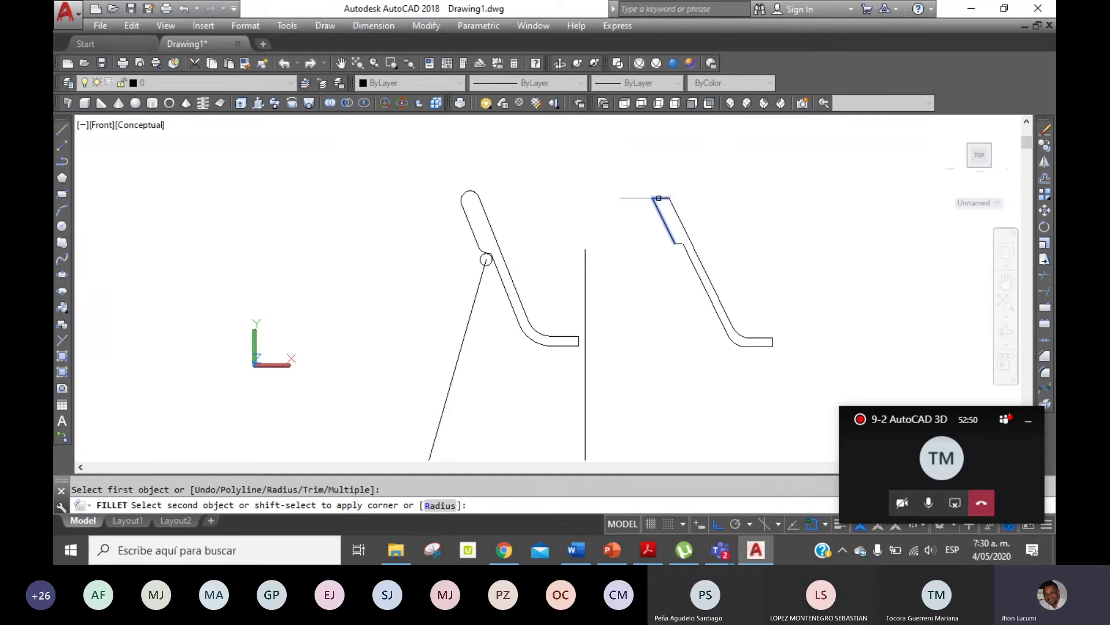
left_click(659, 198)
key("Escape")
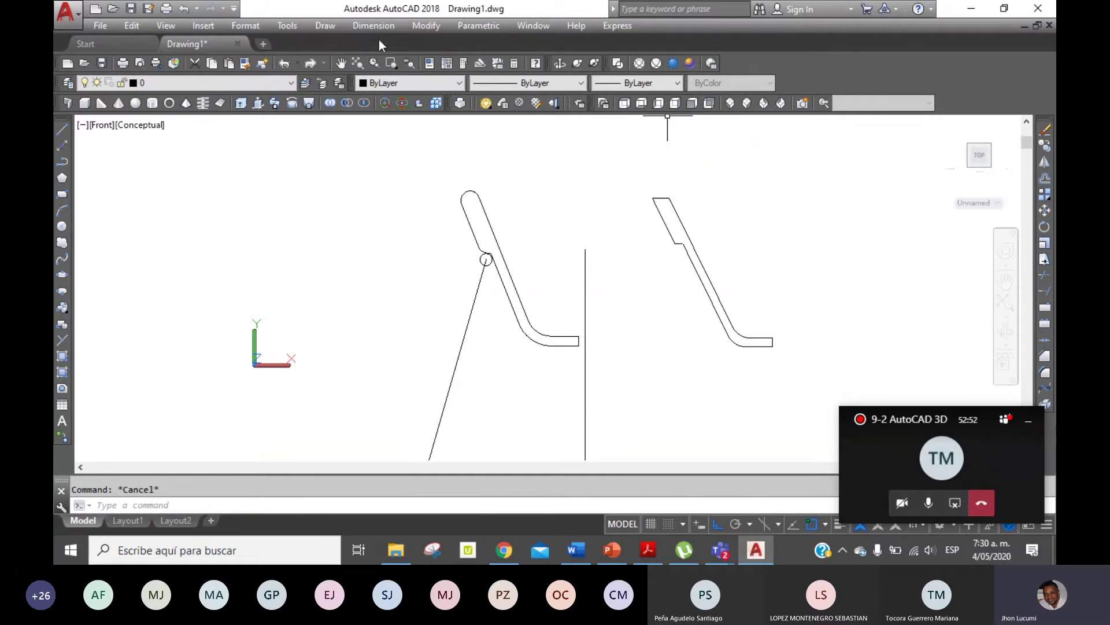
Draw a Tan-Tan-Tan circle at the profile's top and zoom in on it.
left_click(329, 32)
mouse_move(364, 236)
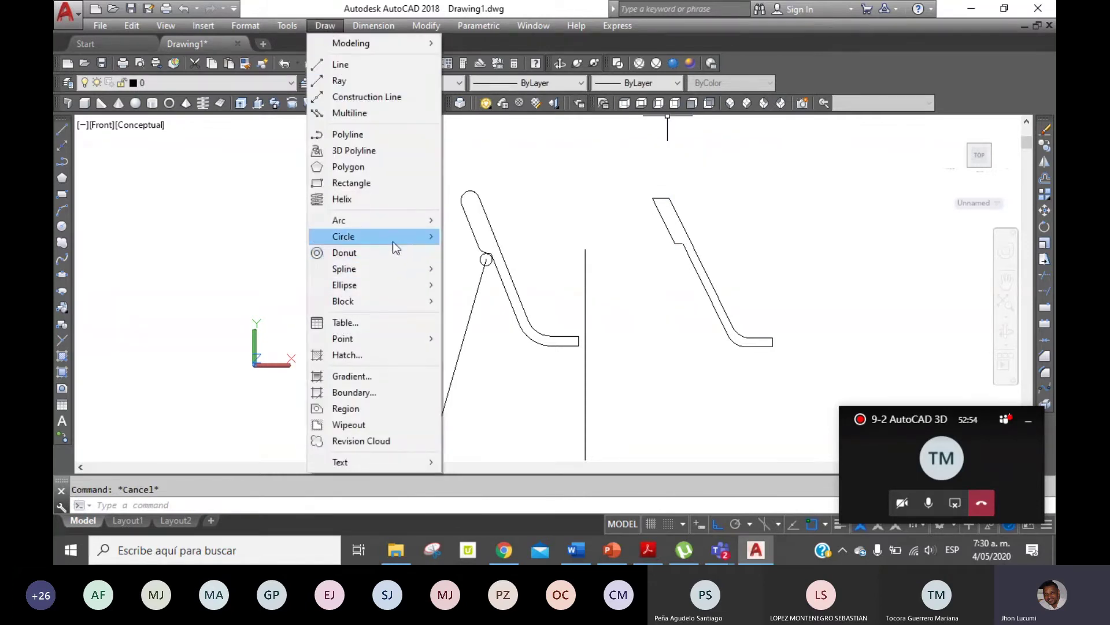
left_click(508, 326)
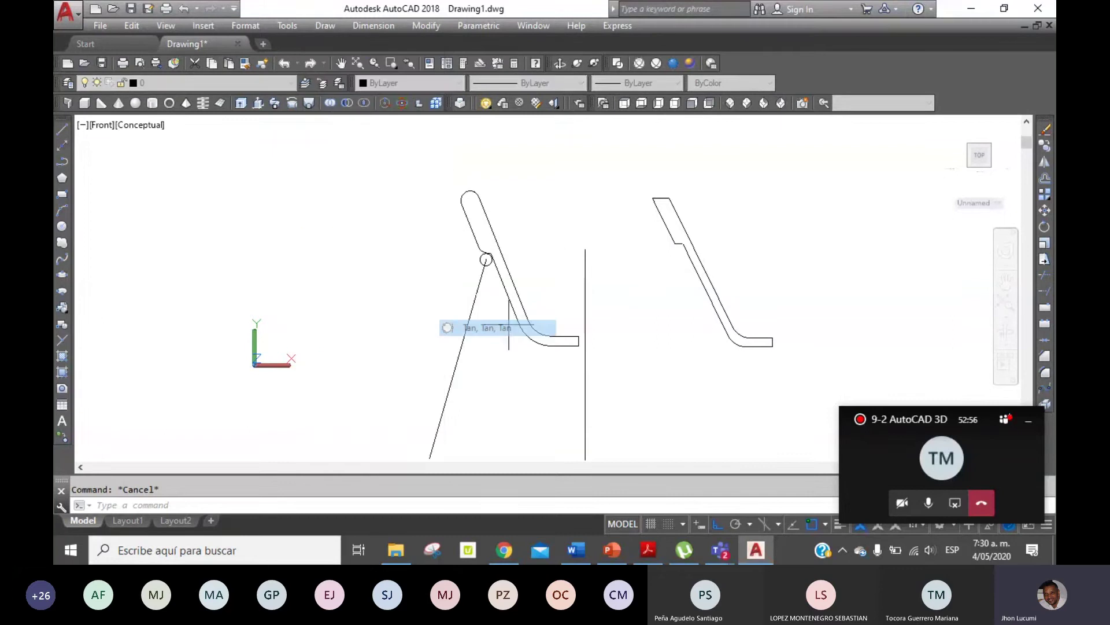
left_click(660, 199)
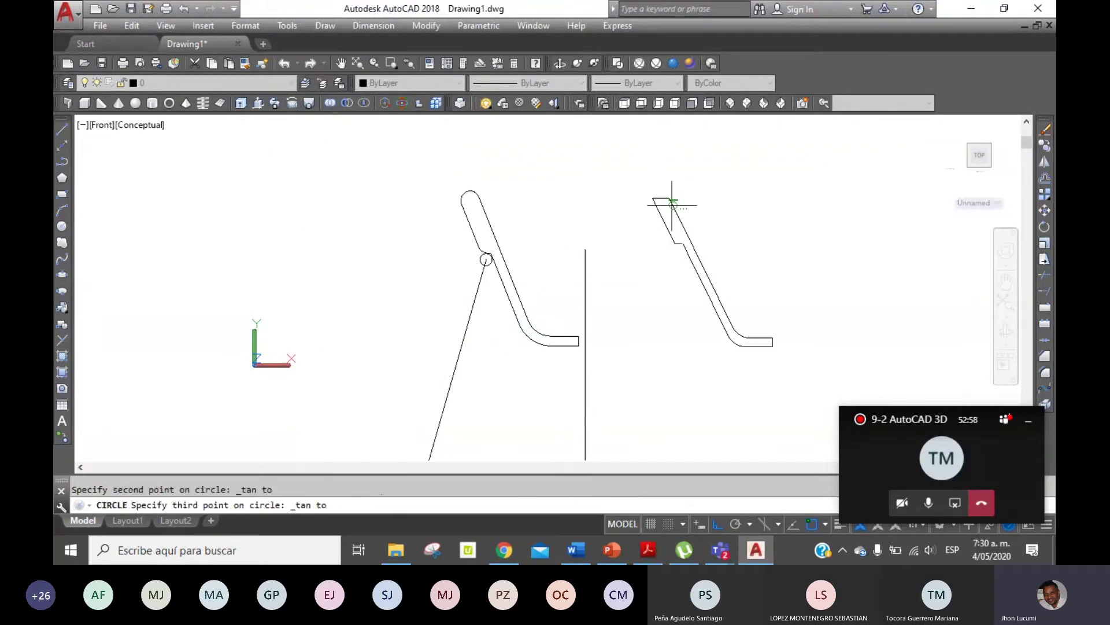
left_click(671, 203)
key("Escape")
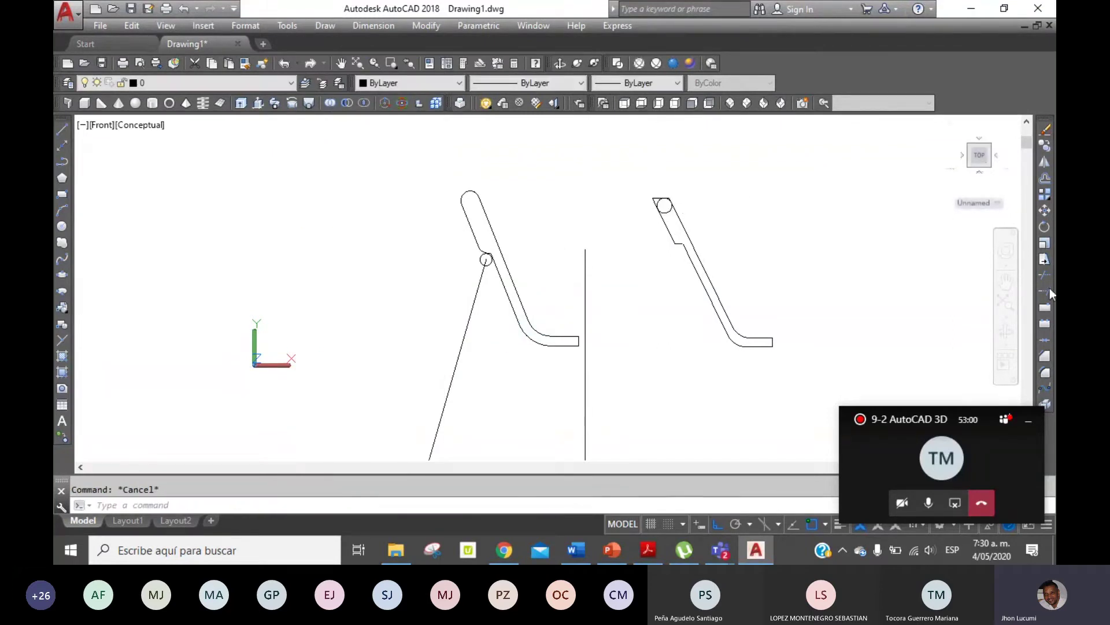
left_click(394, 61)
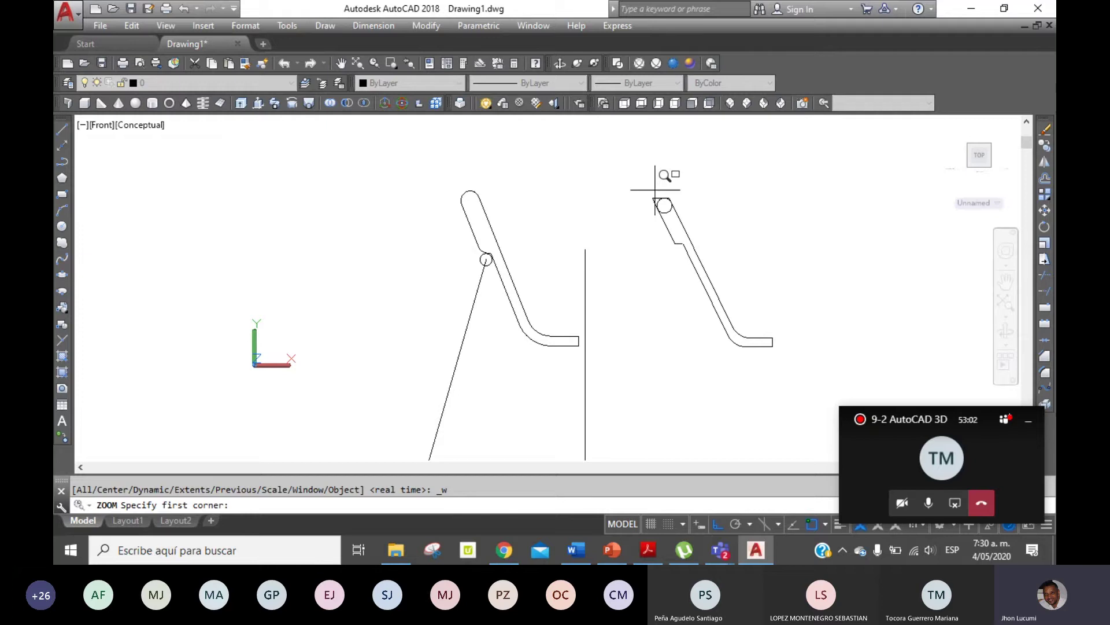
left_click(636, 185)
left_click(665, 205)
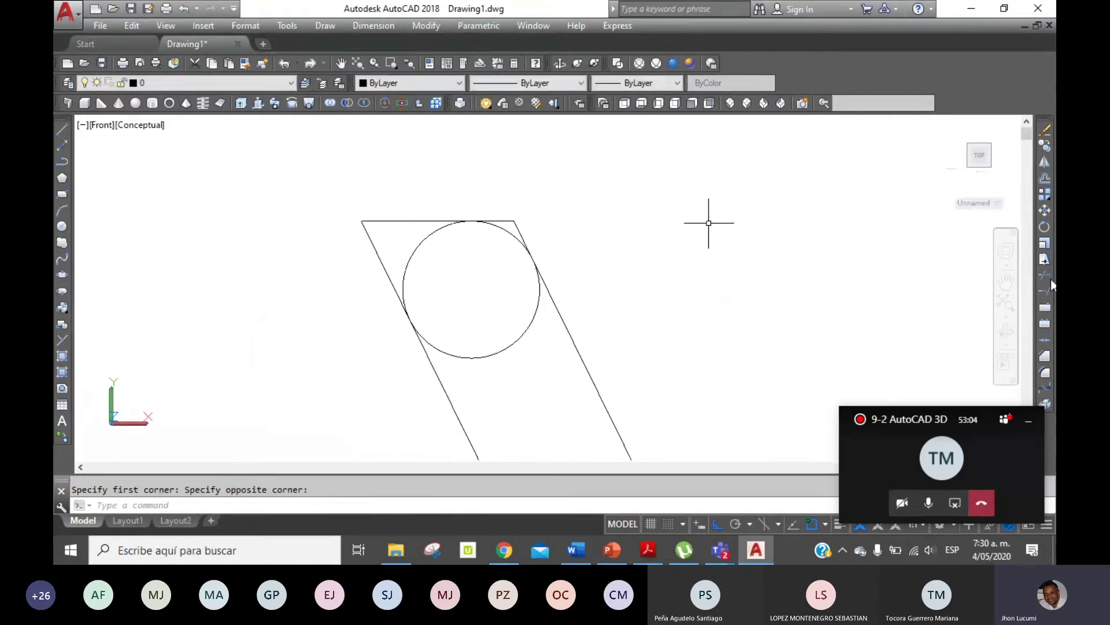
Trim the lines above the circle and its lower arc, leaving a rounded top.
type("tr")
key("Return")
left_click(711, 427)
left_click(317, 117)
key("Return")
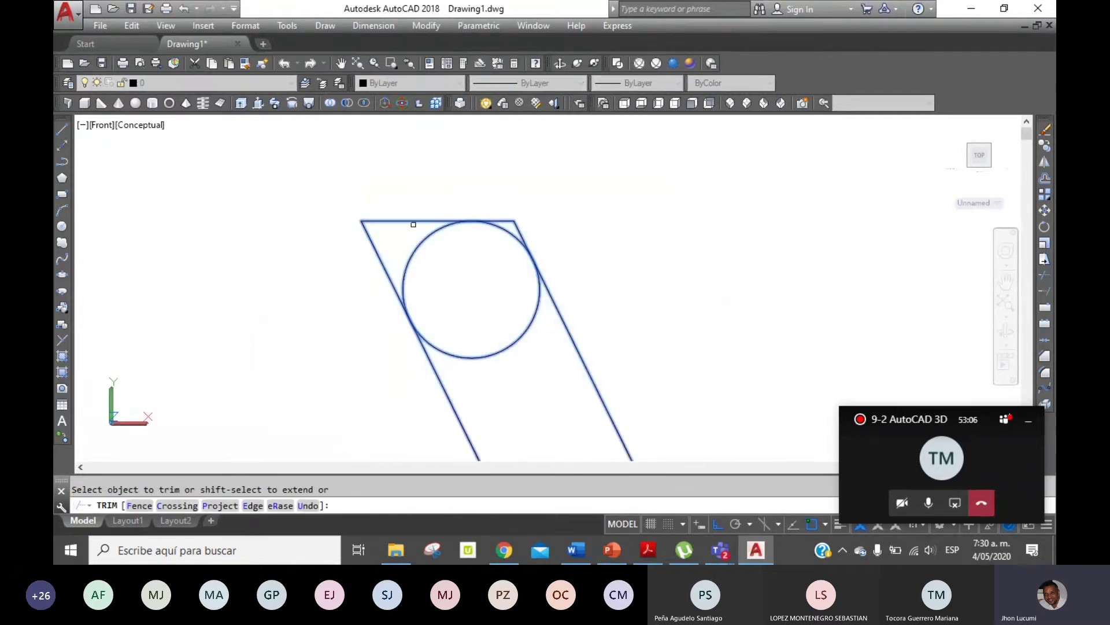
left_click(519, 231)
left_click(373, 244)
left_click(485, 355)
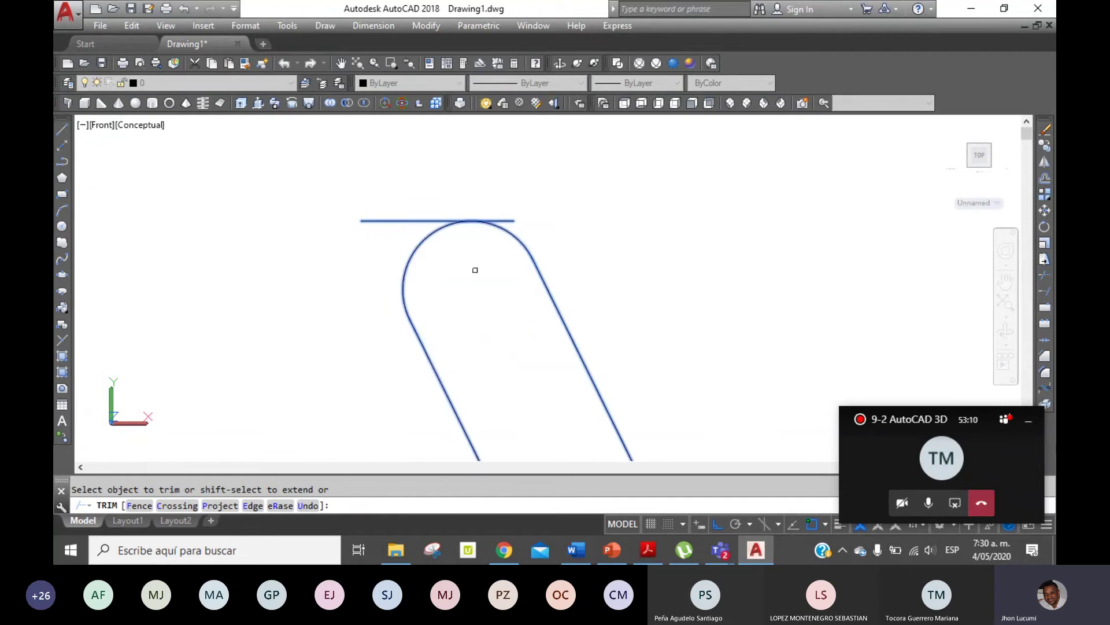
right_click(476, 272)
left_click(502, 275)
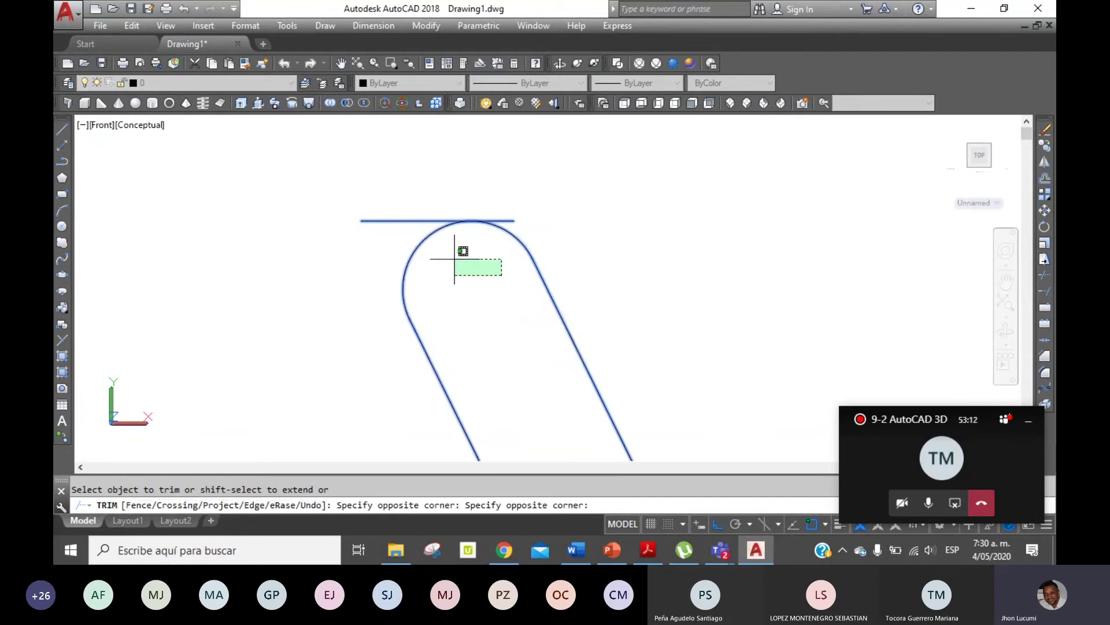
key("Escape")
Erase the leftover top line and return to the previous view.
left_click(402, 228)
left_click(357, 192)
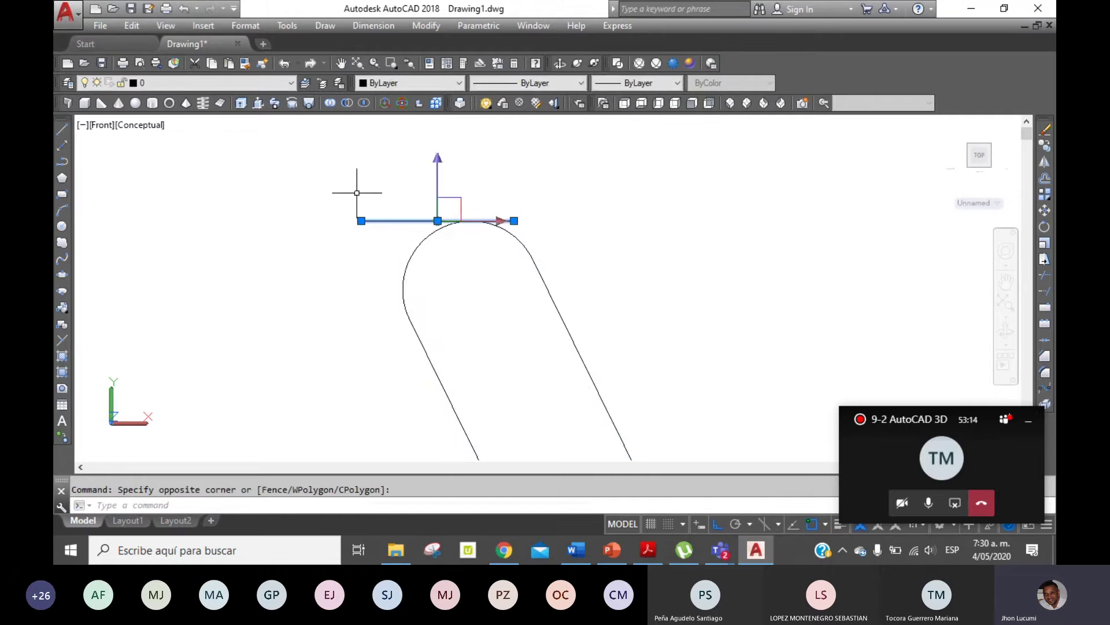
key("Delete")
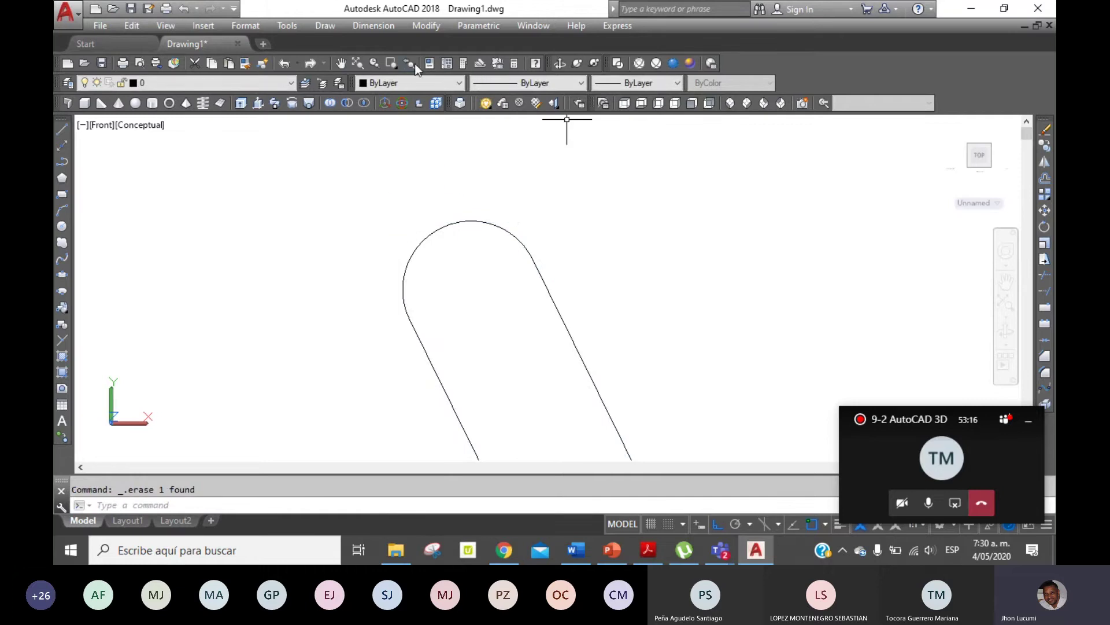
left_click(415, 63)
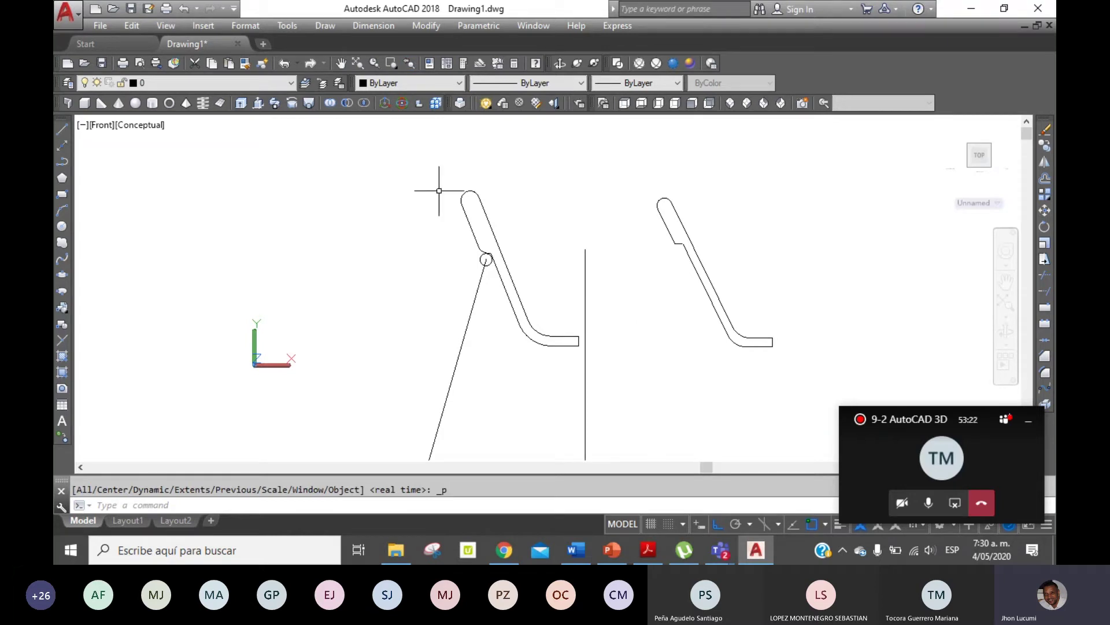
Fillet the notch corner between the horizontal and slanted lines with a 3.3851 radius.
left_click(388, 66)
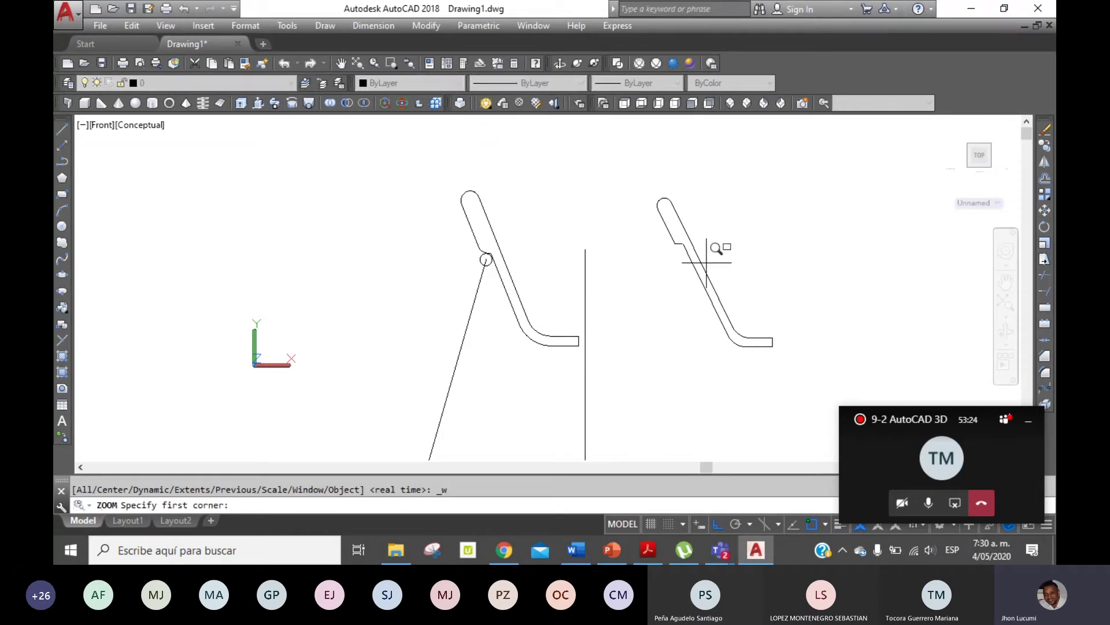
left_click(650, 225)
left_click(801, 290)
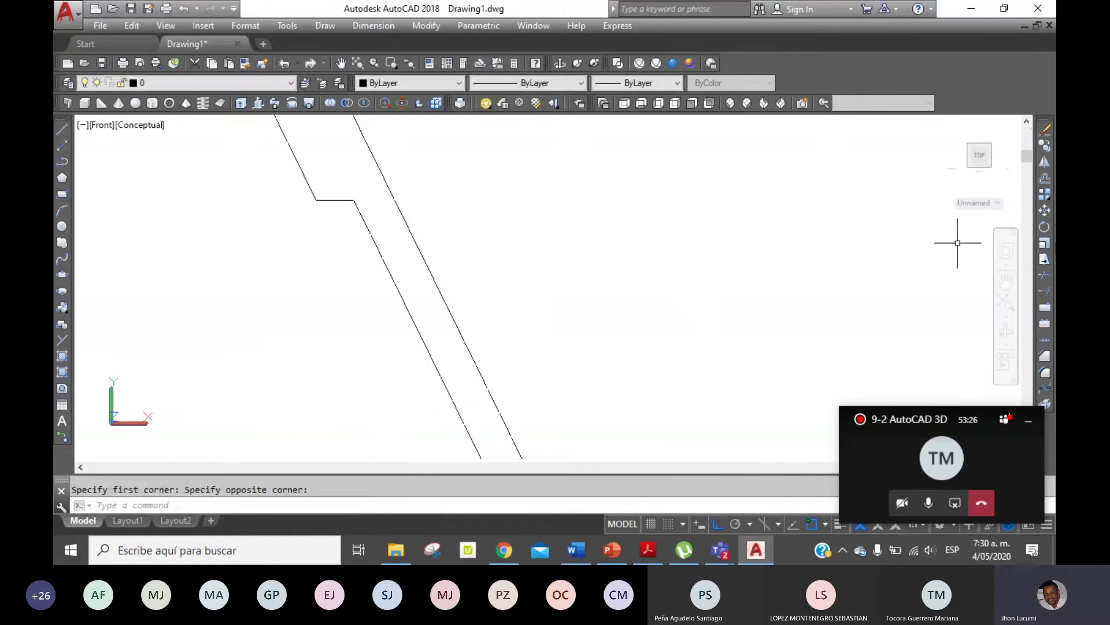
left_click(1048, 372)
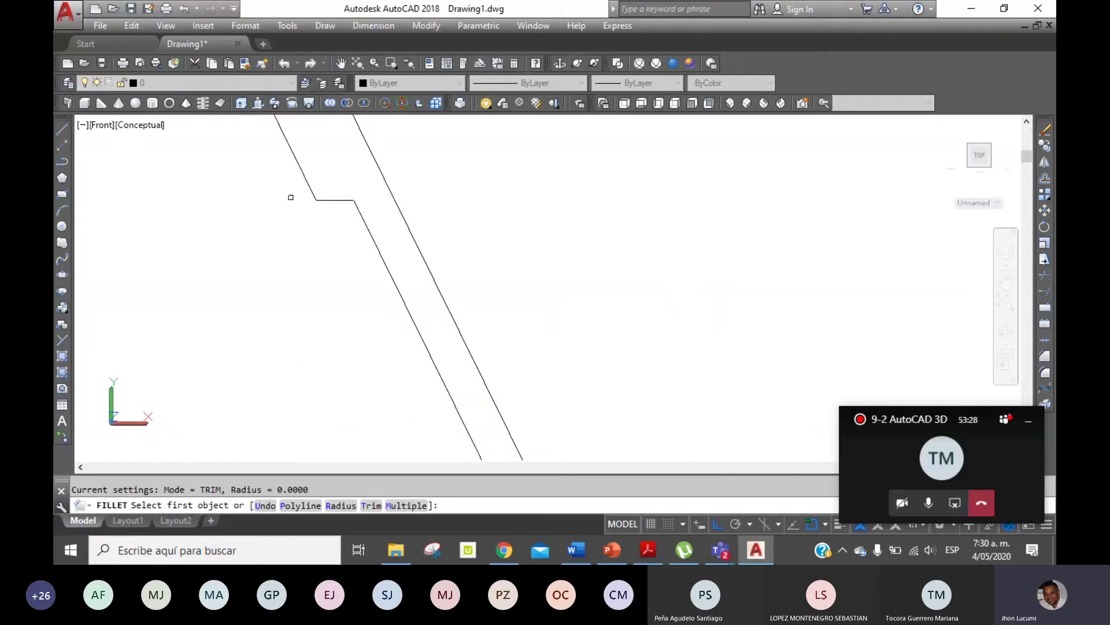
left_click(342, 505)
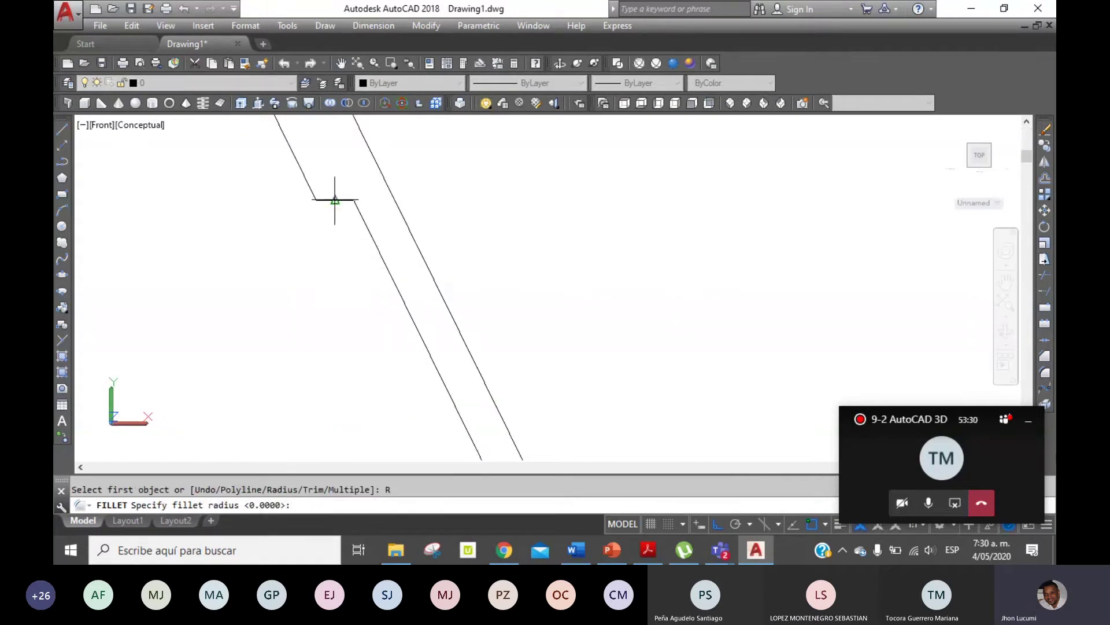
left_click(313, 195)
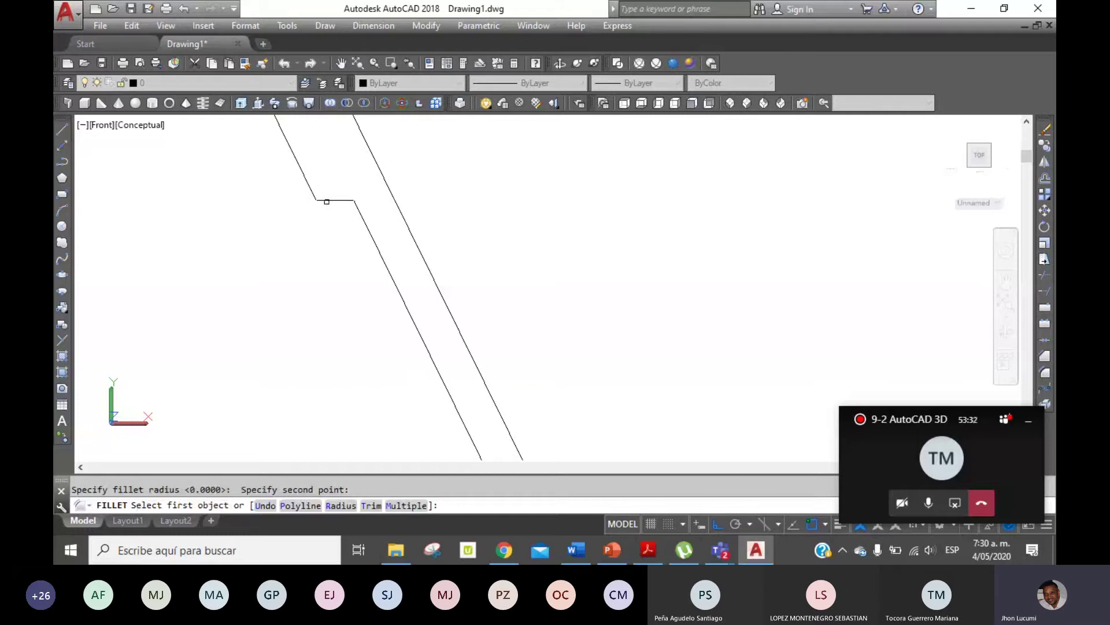
left_click(323, 199)
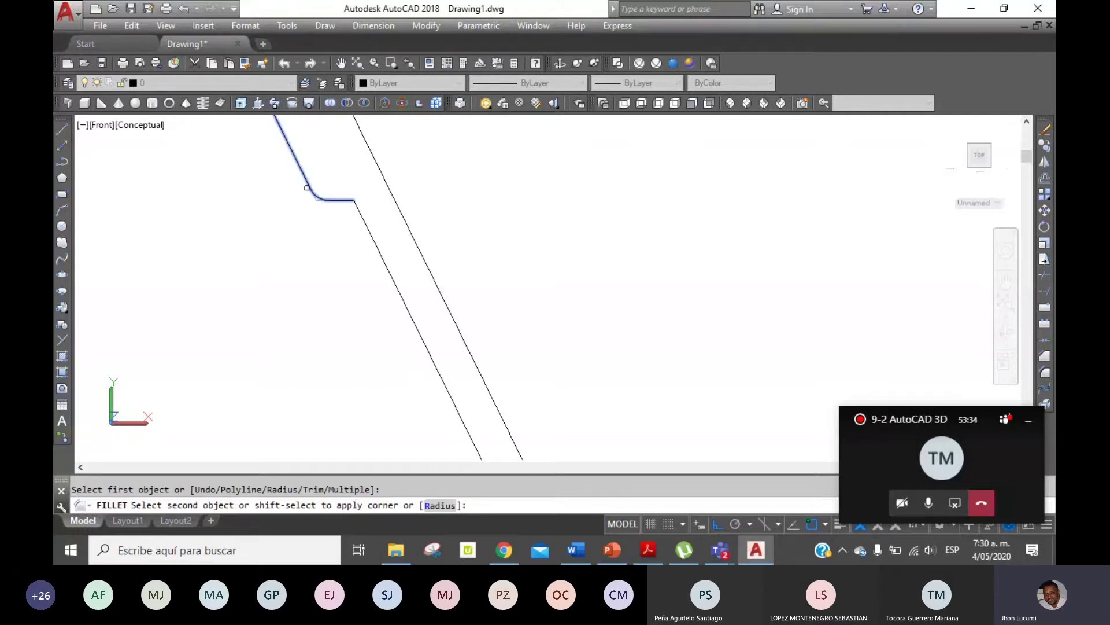
left_click(309, 186)
right_click(348, 158)
left_click(382, 166)
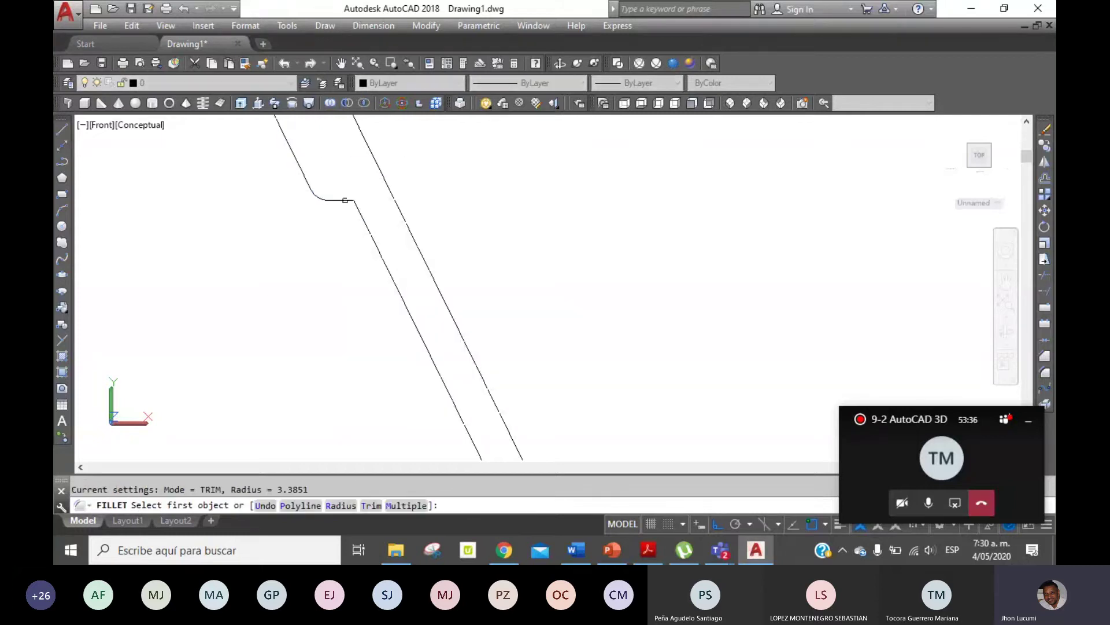
left_click(354, 204)
left_click(338, 200)
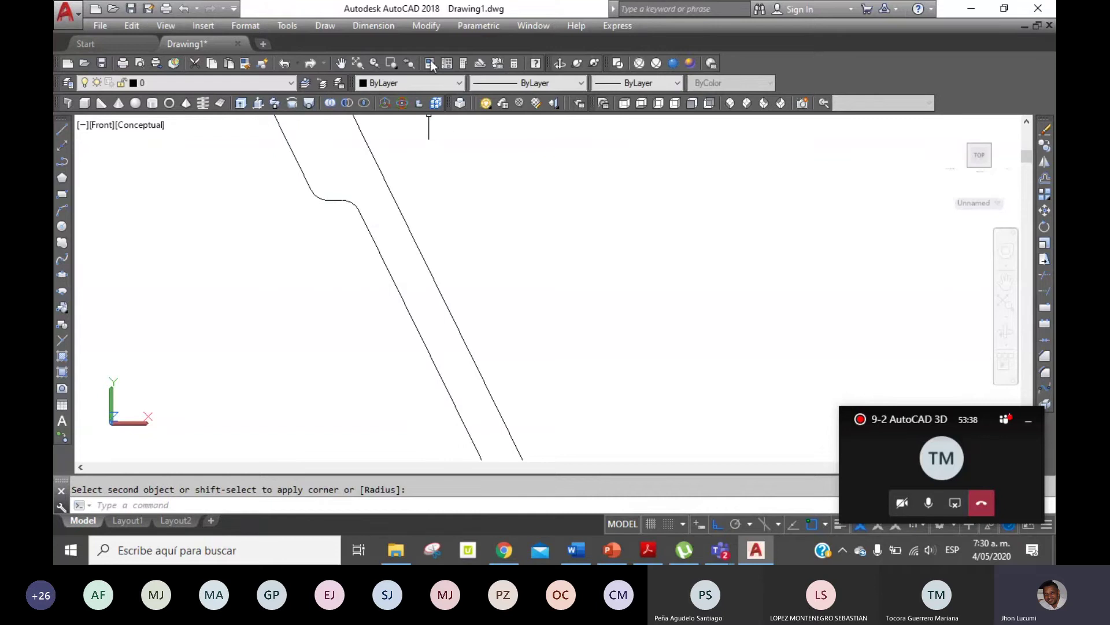
left_click(407, 64)
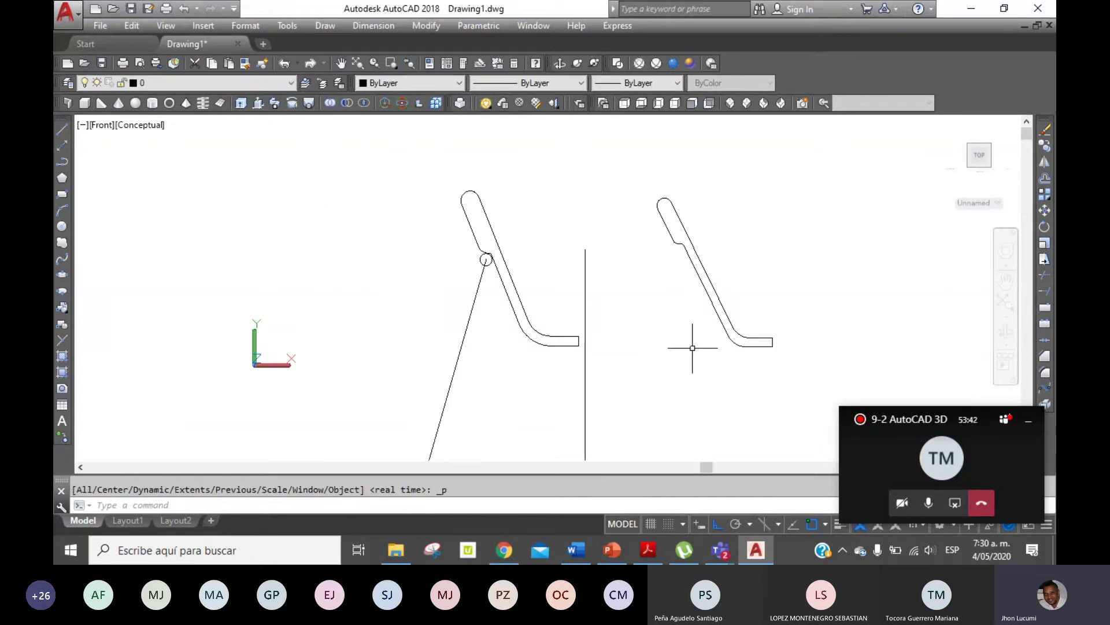
Create a closed boundary polyline from the right profile with BPOLY.
type("bpoly")
key("Return")
left_click(495, 72)
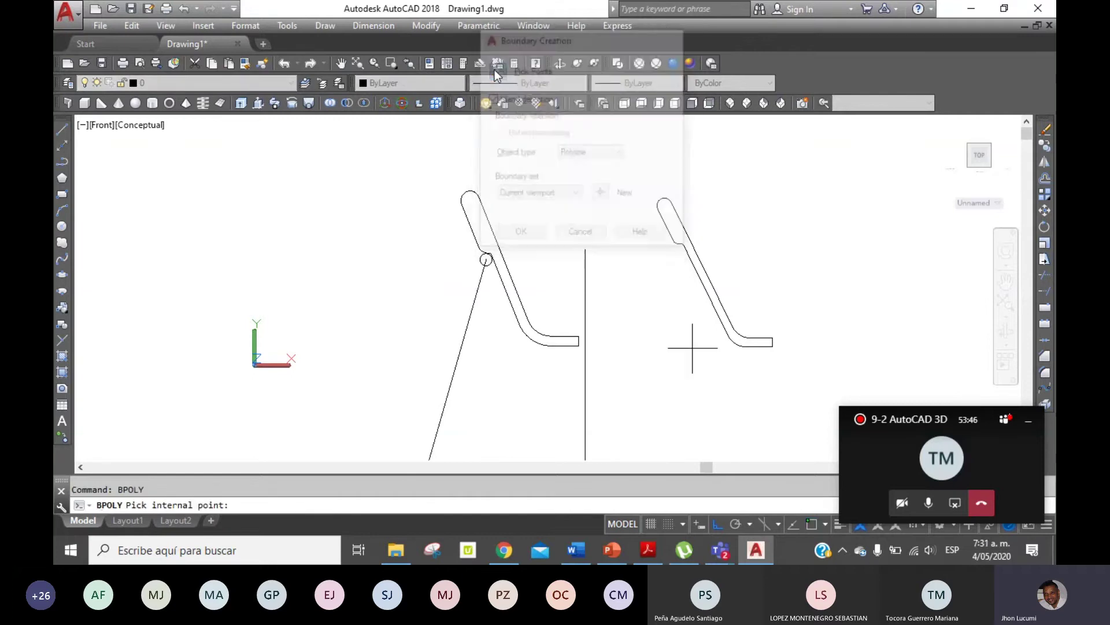
left_click(674, 222)
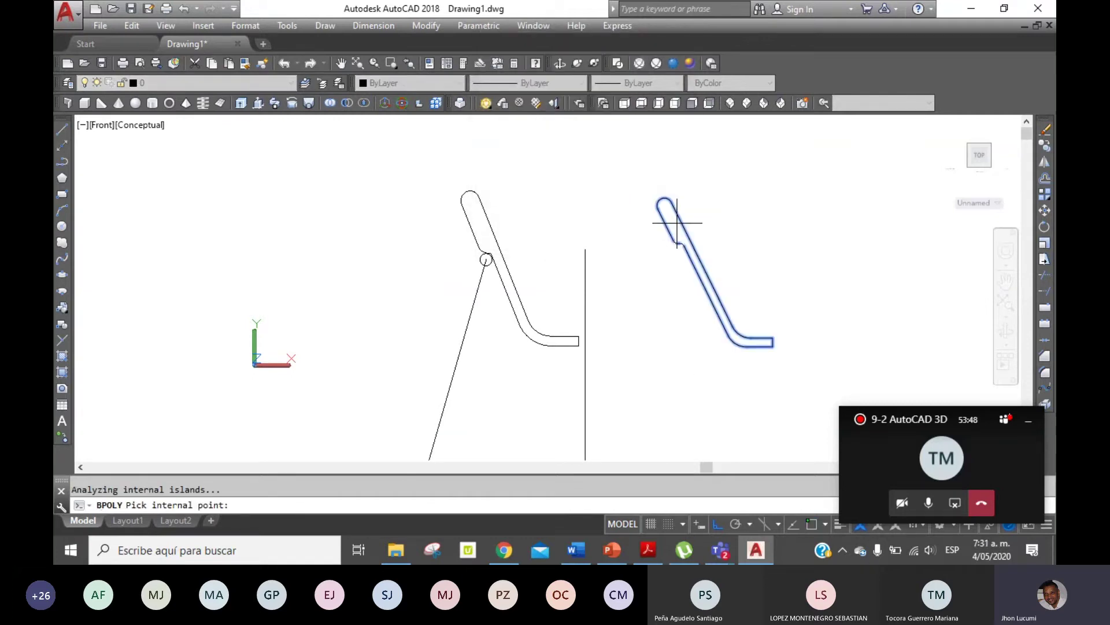
key("Return")
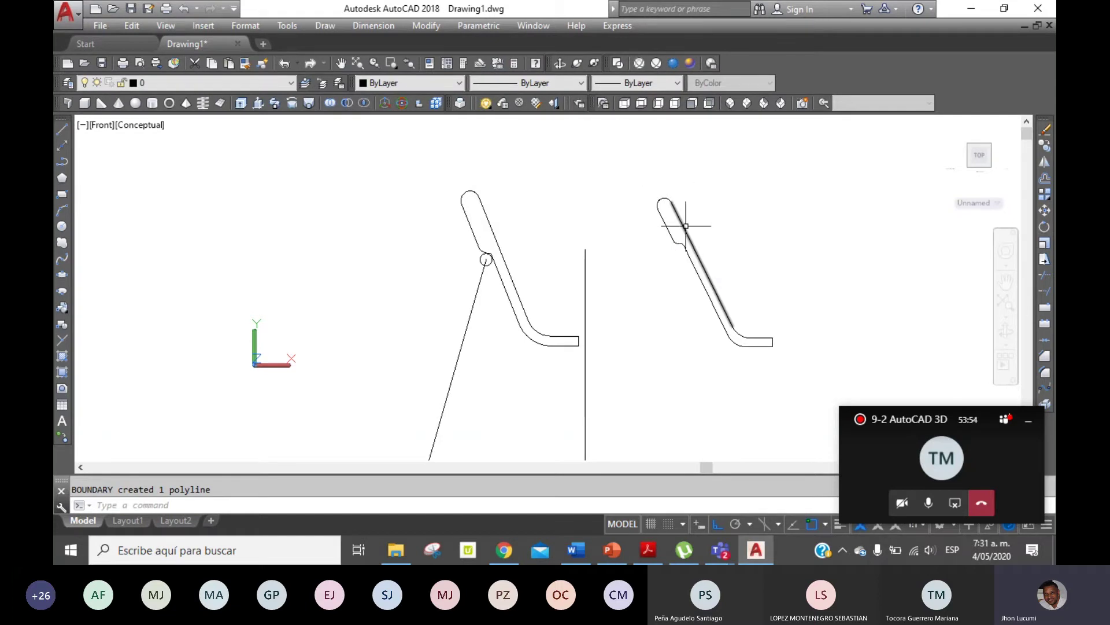
Delete the duplicate polyline and move the closed outline onto the left profile.
left_click(686, 225)
key("Delete")
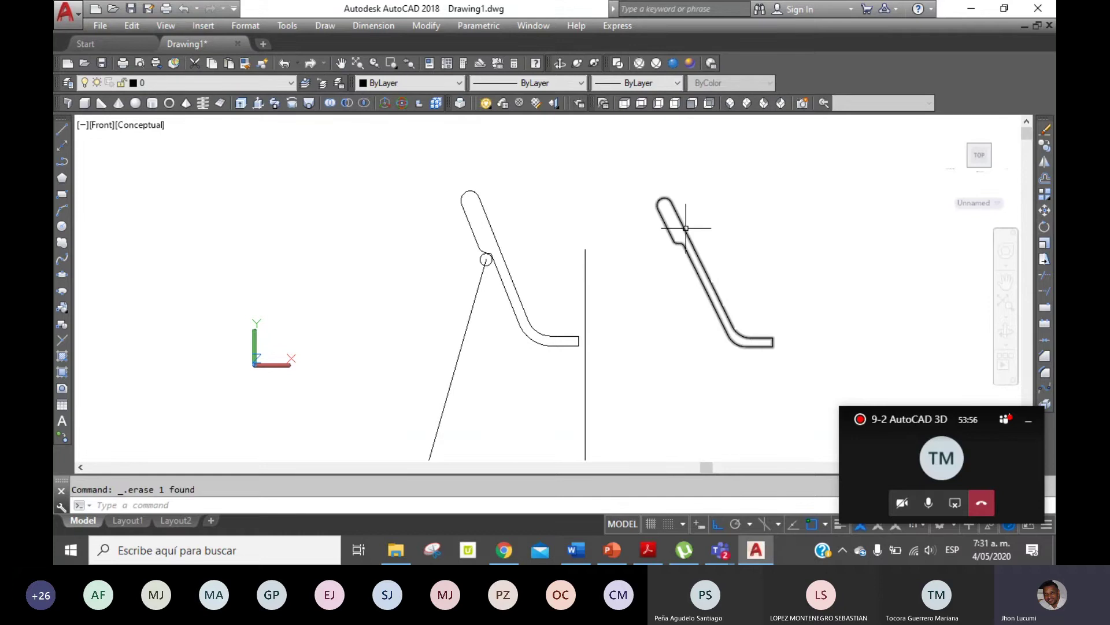
left_click(686, 228)
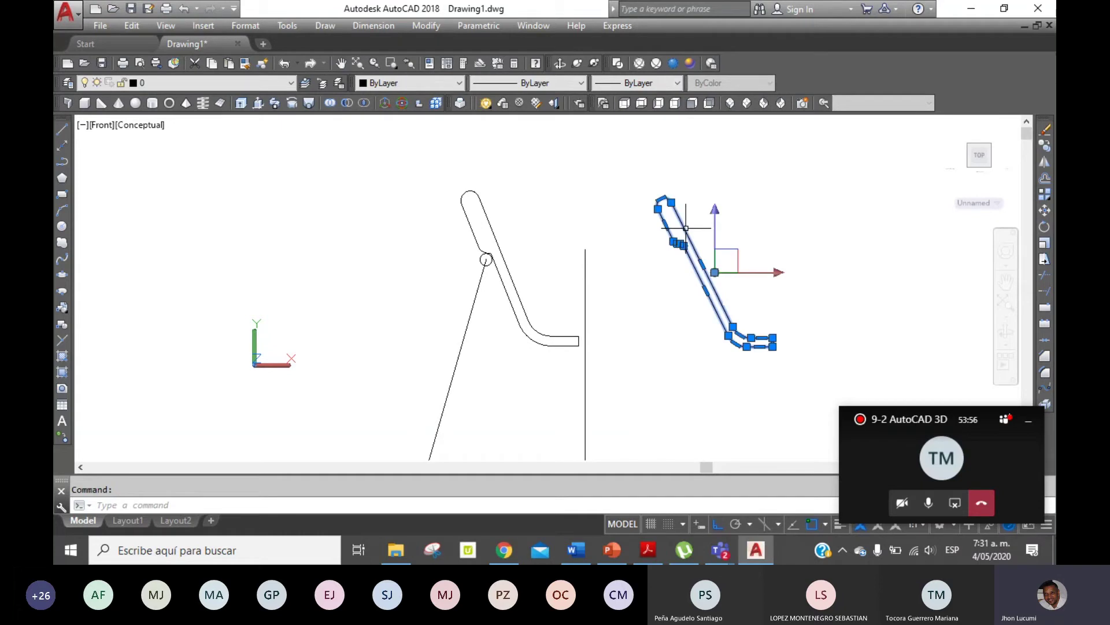
left_click(1044, 211)
left_click(863, 360)
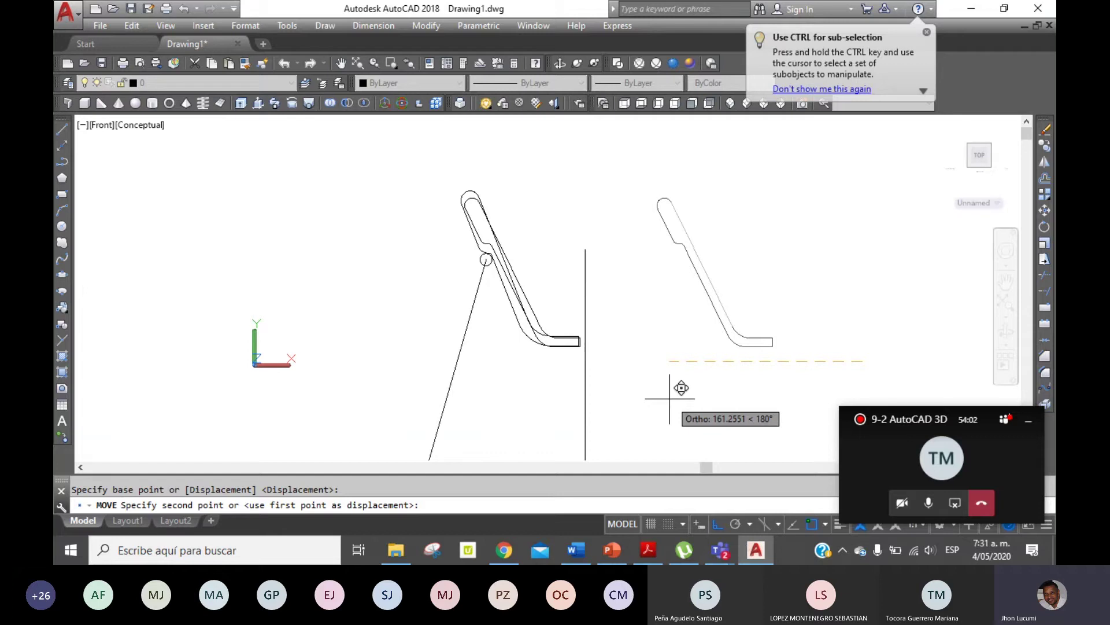
left_click(670, 397)
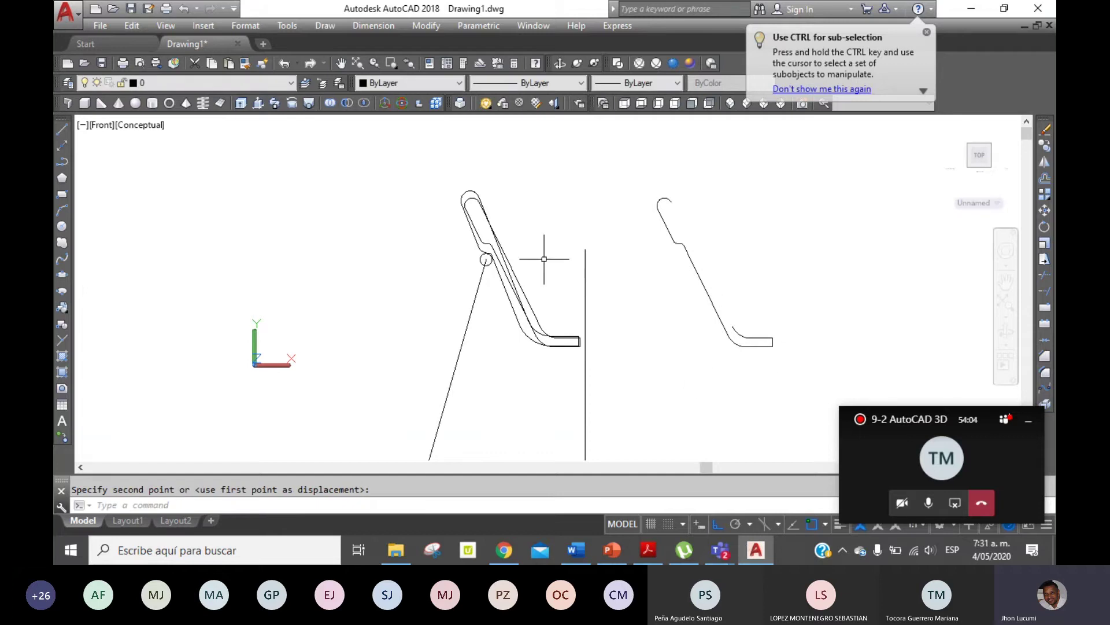
Erase the old left profile shape.
left_click(471, 190)
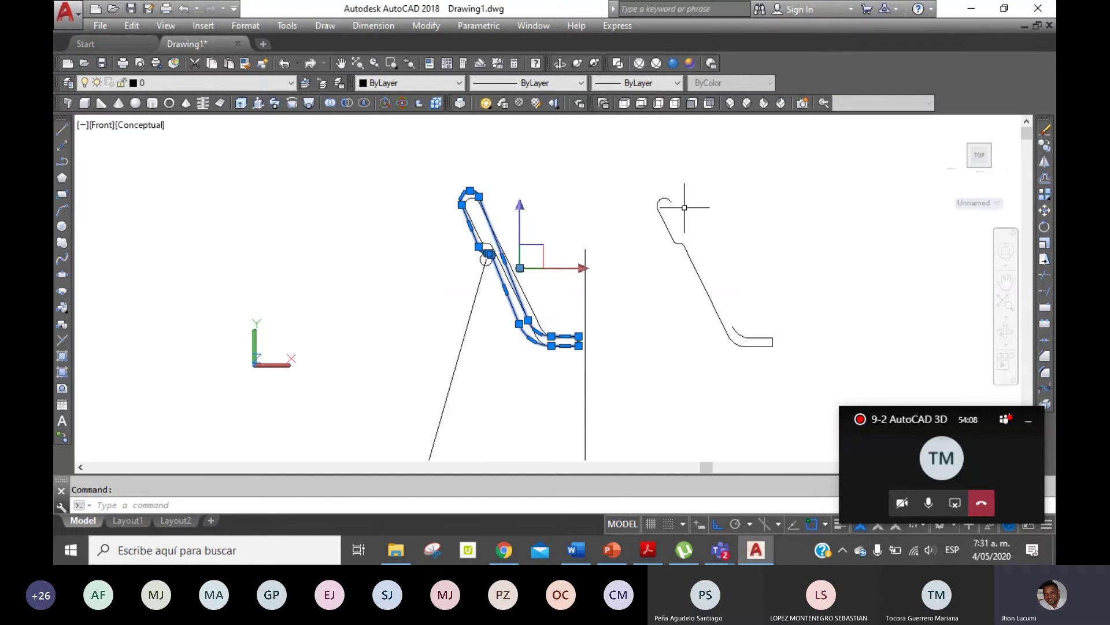
key("Delete")
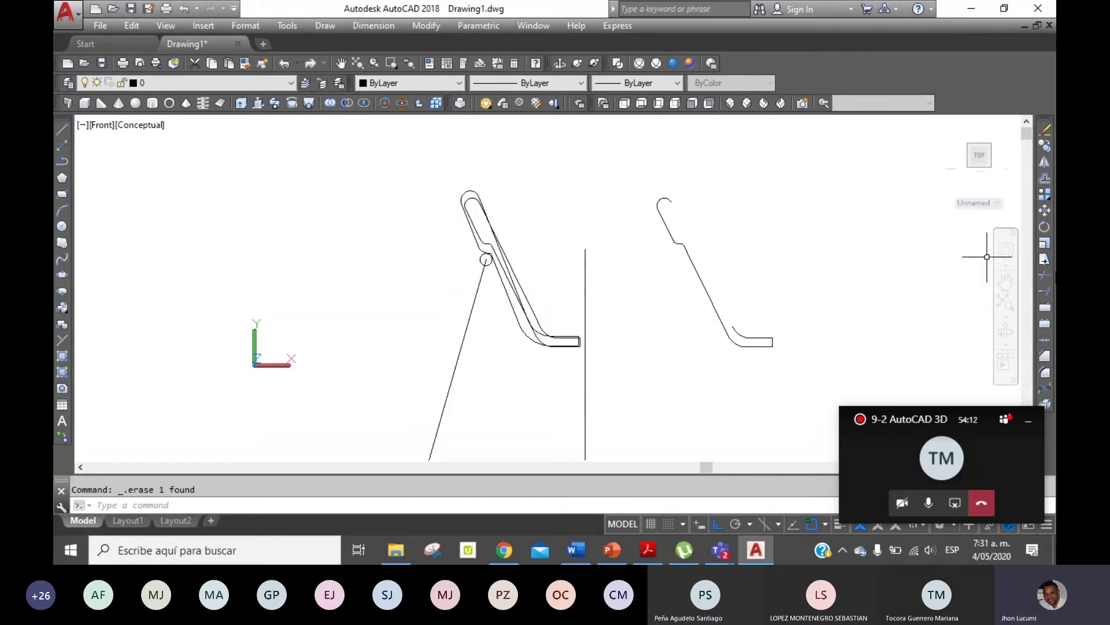
left_click(295, 105)
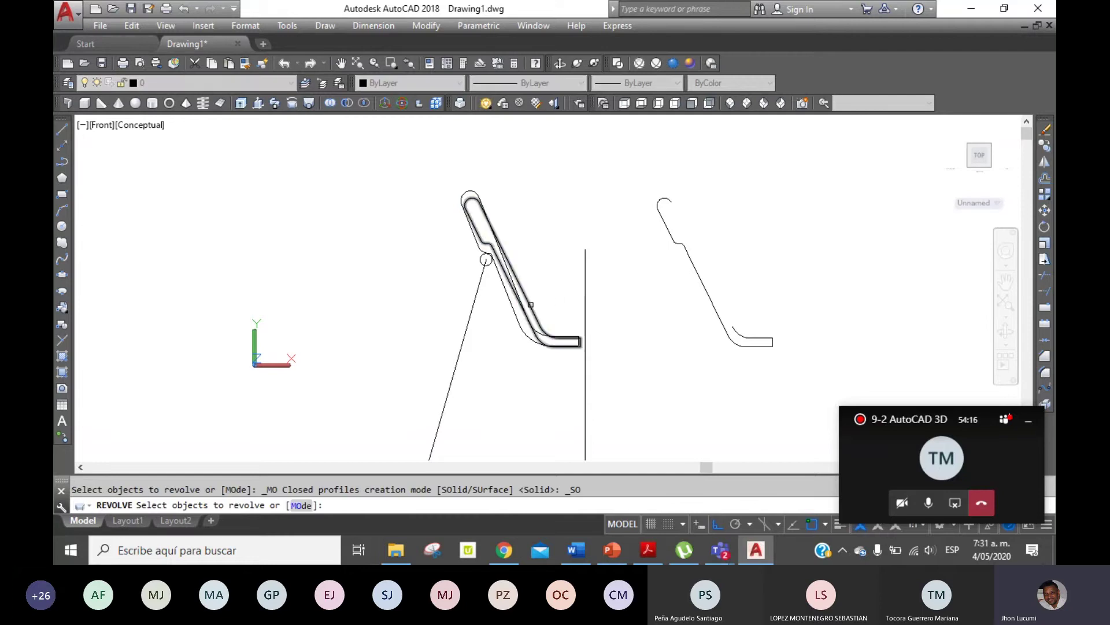
Begin revolving the new outline about the vertical line, then cancel the revolve.
left_click(527, 306)
right_click(573, 237)
left_click(594, 246)
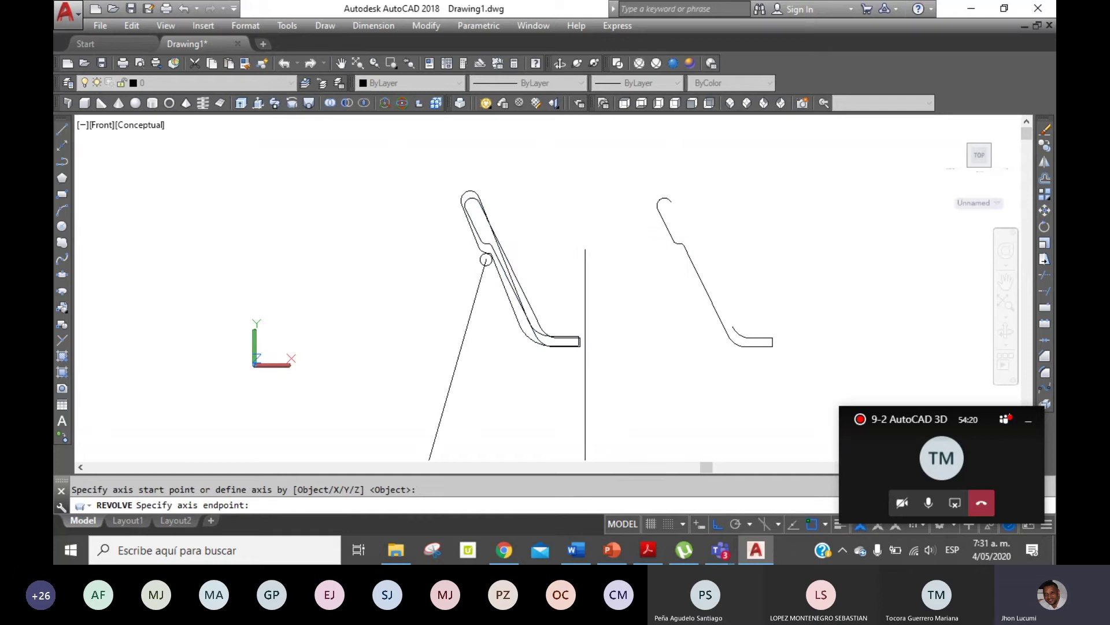
left_click(585, 197)
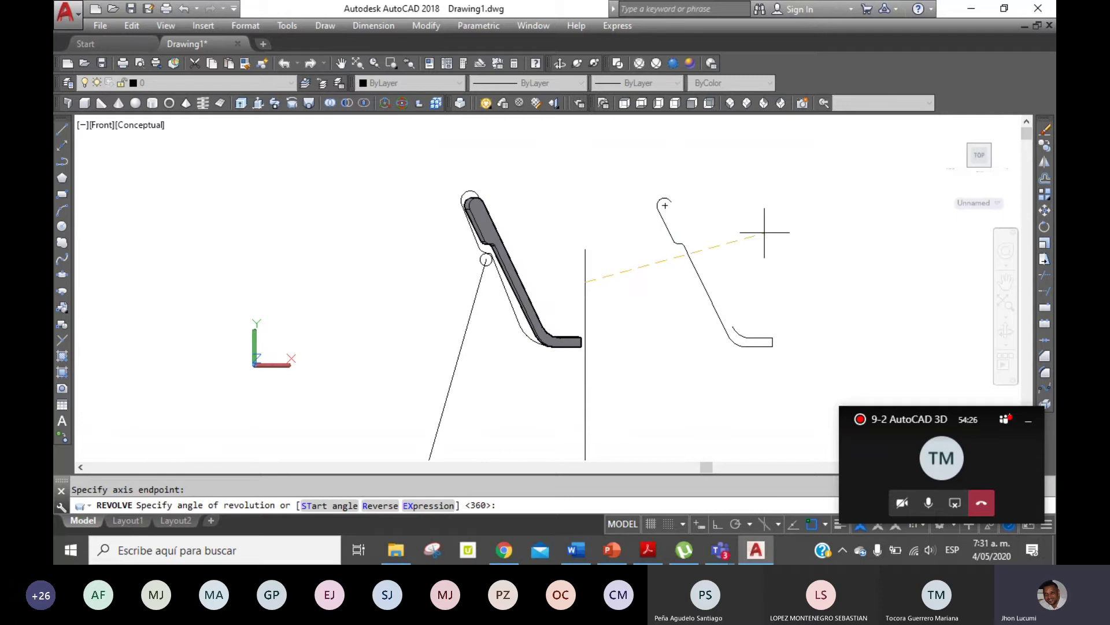
key("Escape")
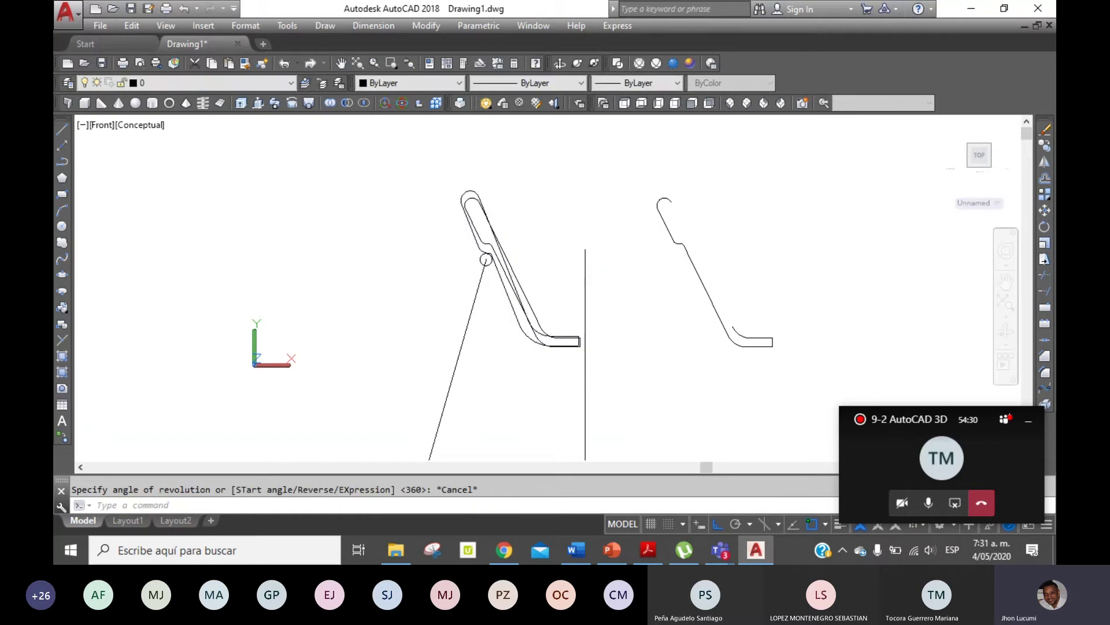
Erase the duplicate profile outline and the small end rectangle.
left_click(474, 192)
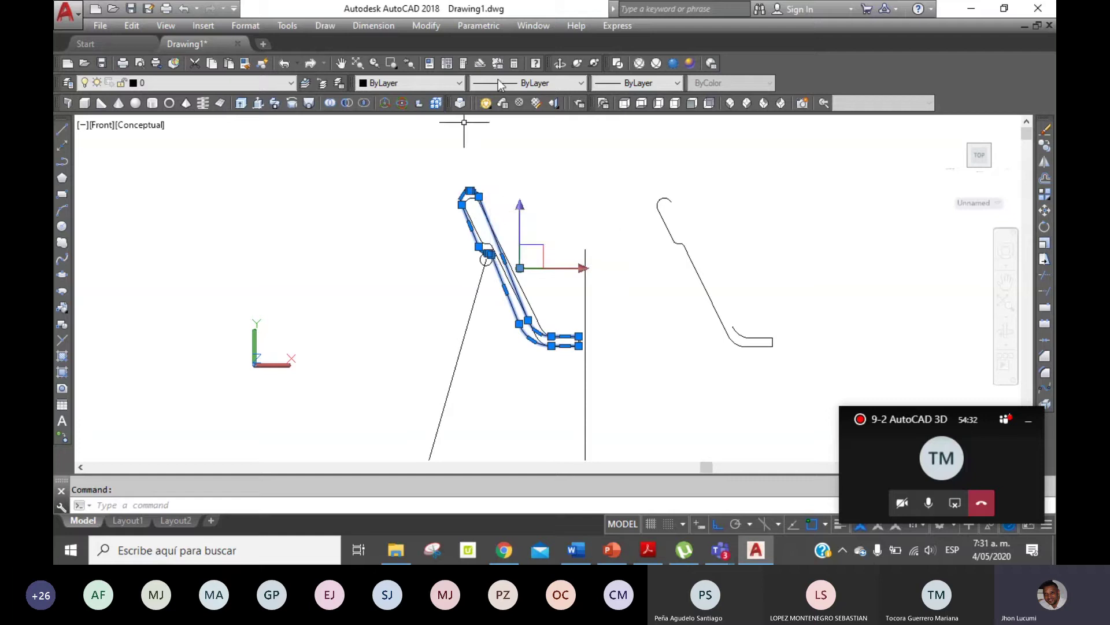
key("Delete")
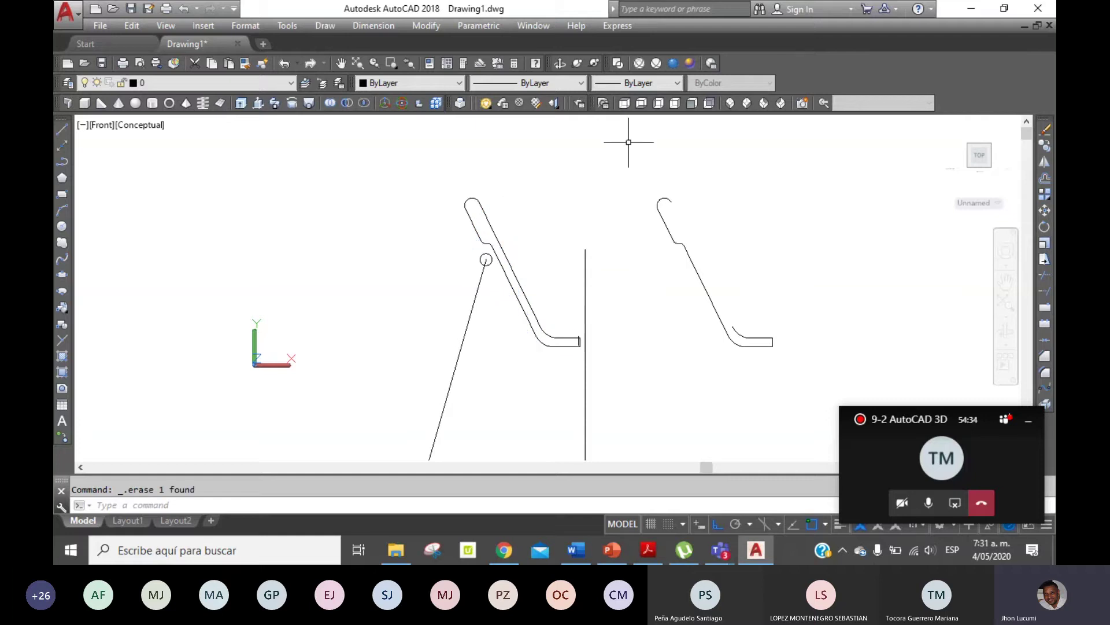
left_click(572, 329)
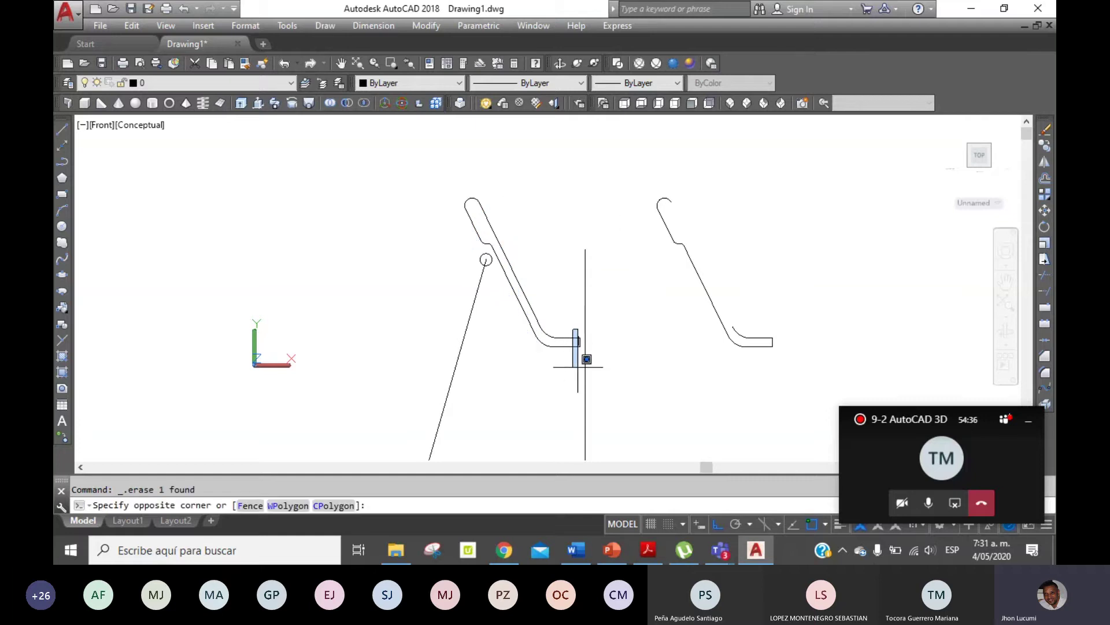
left_click(578, 367)
key("Delete")
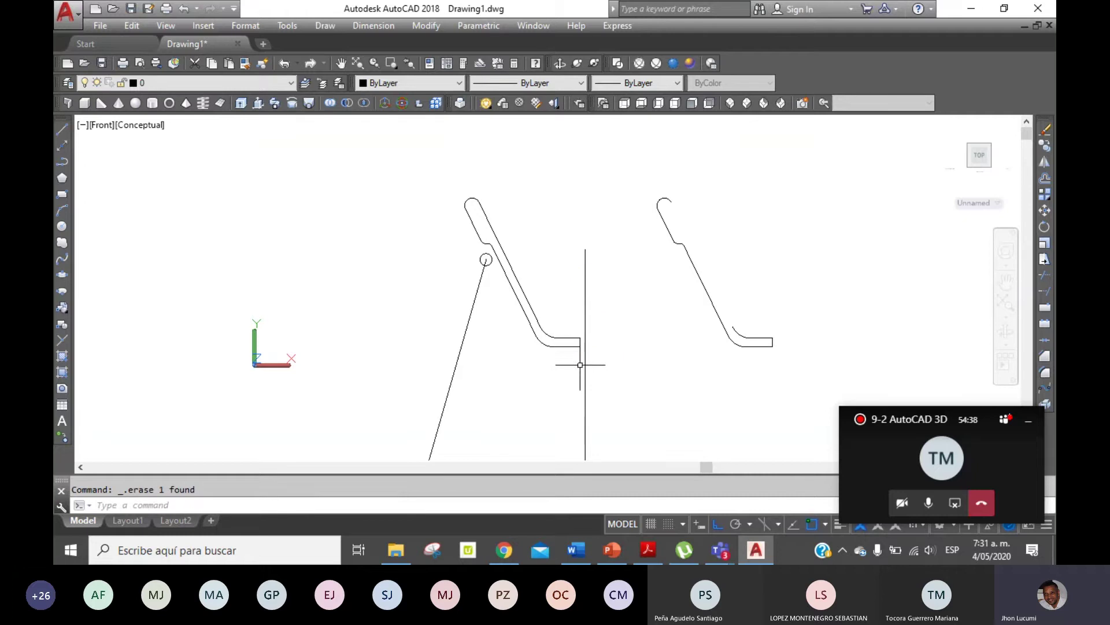
Move the left pot profile slightly downward.
left_click(1044, 210)
left_click(570, 342)
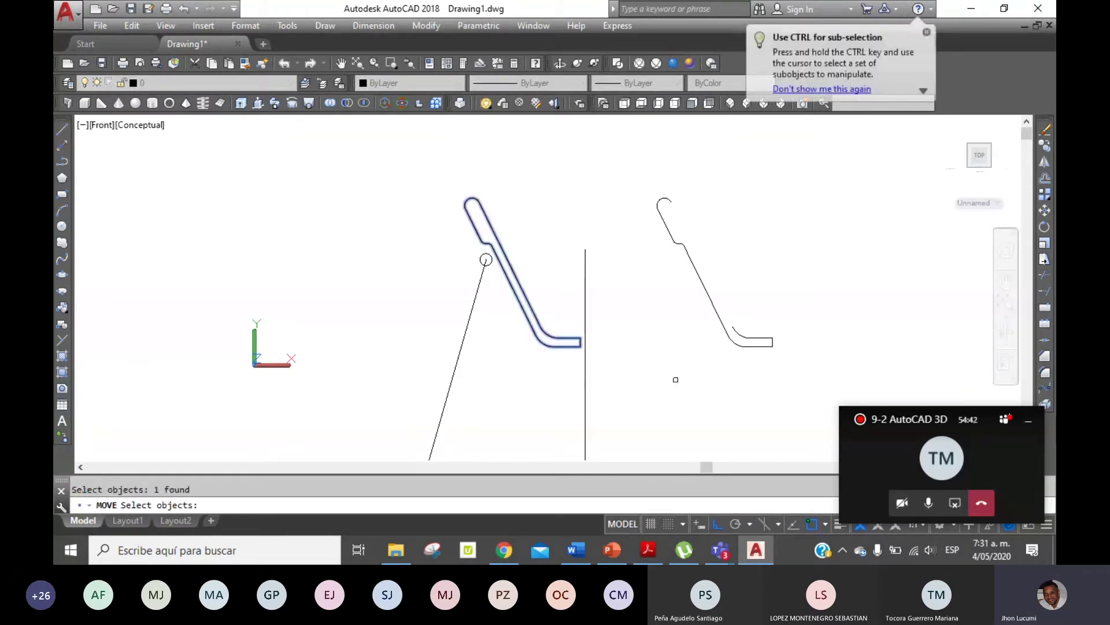
key("Return")
left_click(684, 364)
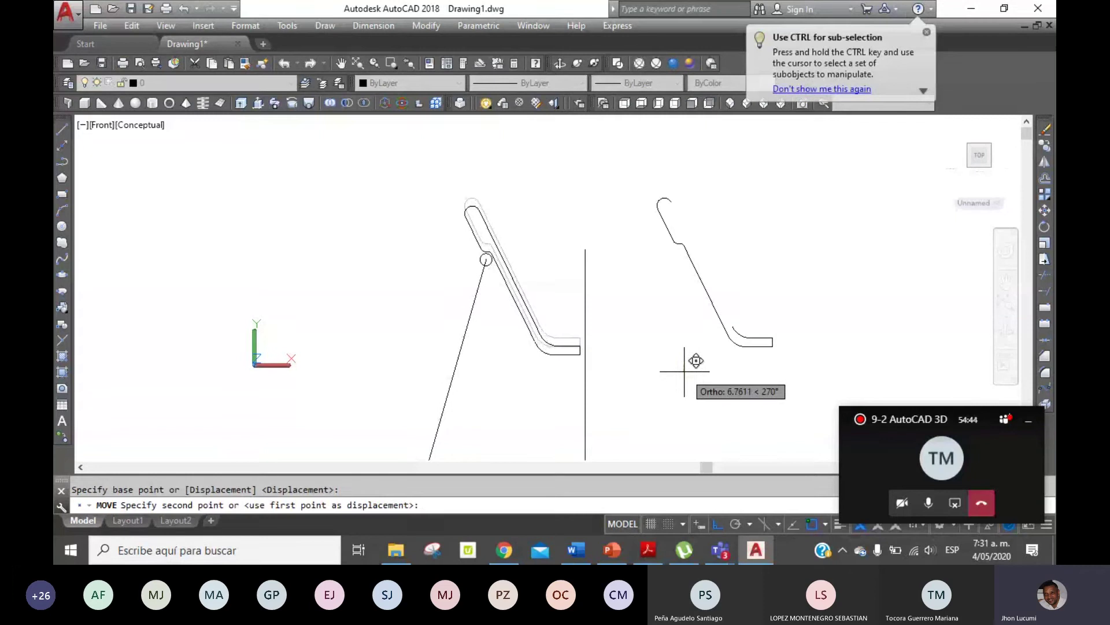
left_click(684, 371)
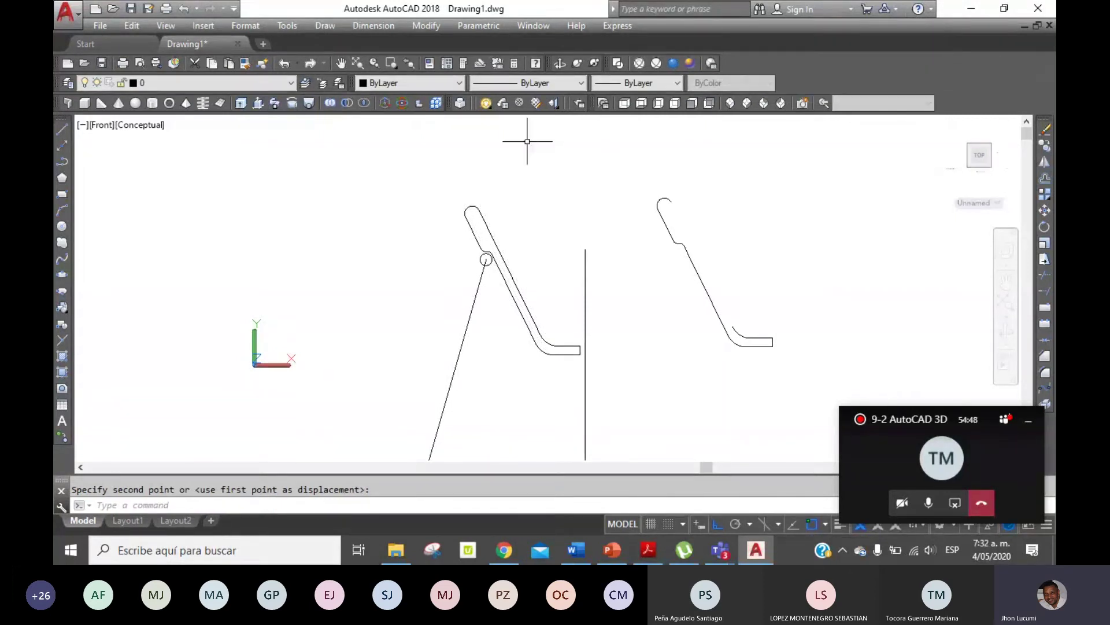
left_click(296, 106)
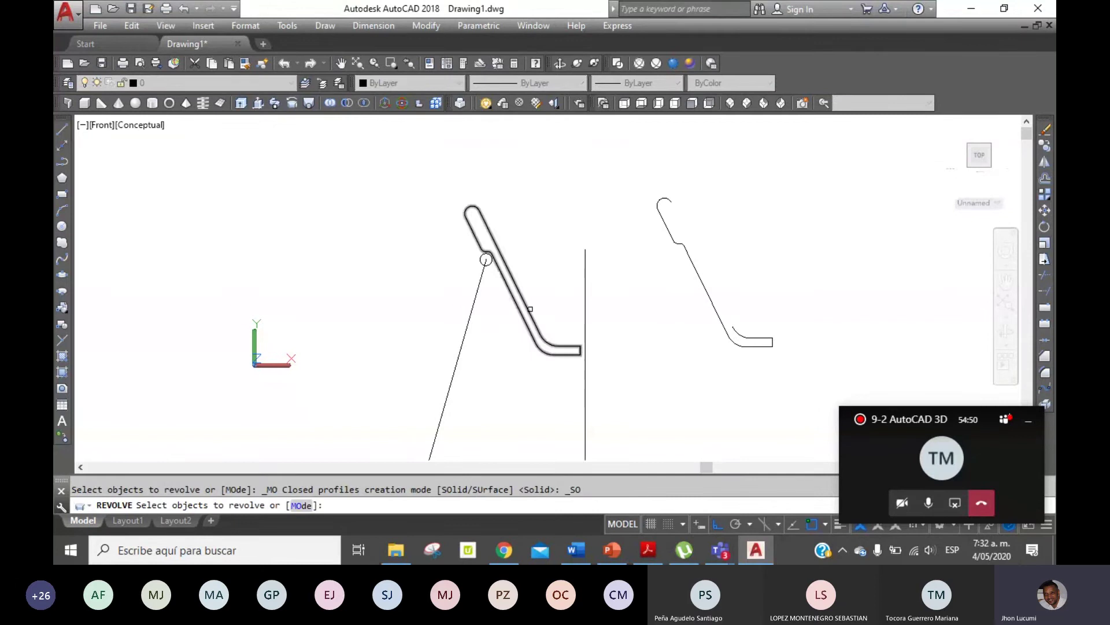
Revolve the upper profile 360° about the vertical line into a tapered pot.
left_click(530, 308)
right_click(548, 320)
left_click(611, 326)
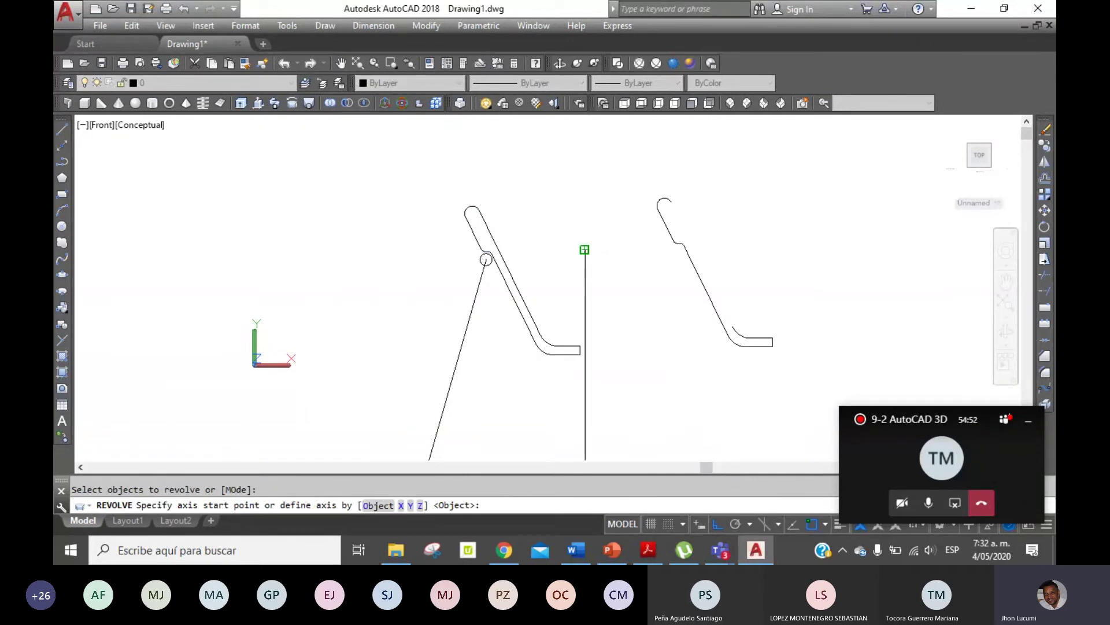
left_click(584, 249)
left_click(582, 185)
key("Return")
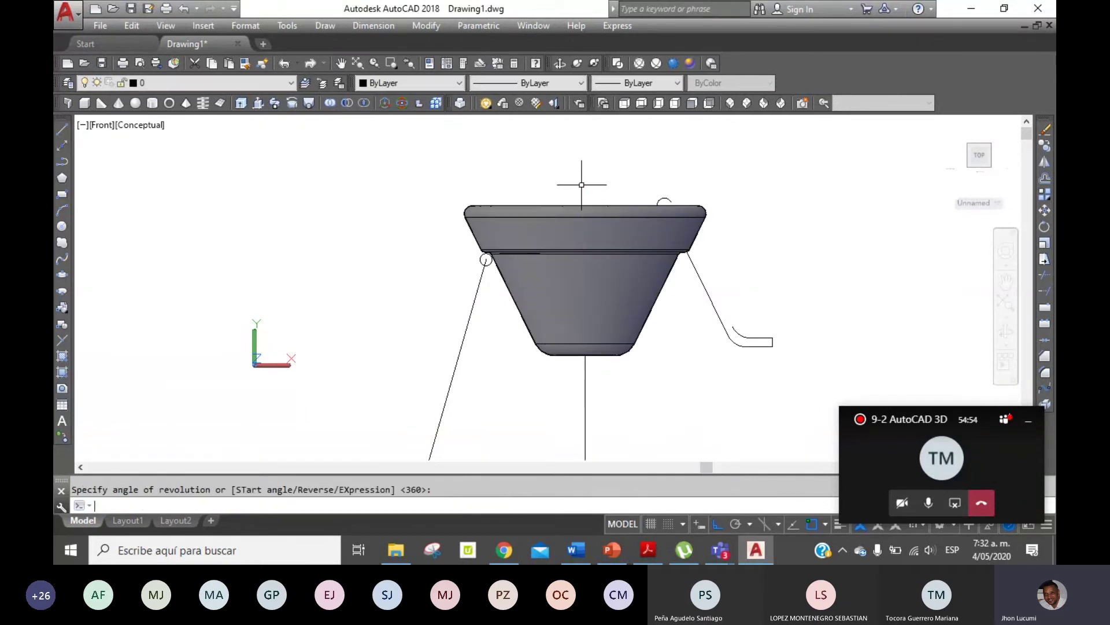
Erase the leftover right leg and top arc.
left_click(645, 155)
left_click(812, 386)
key("Delete")
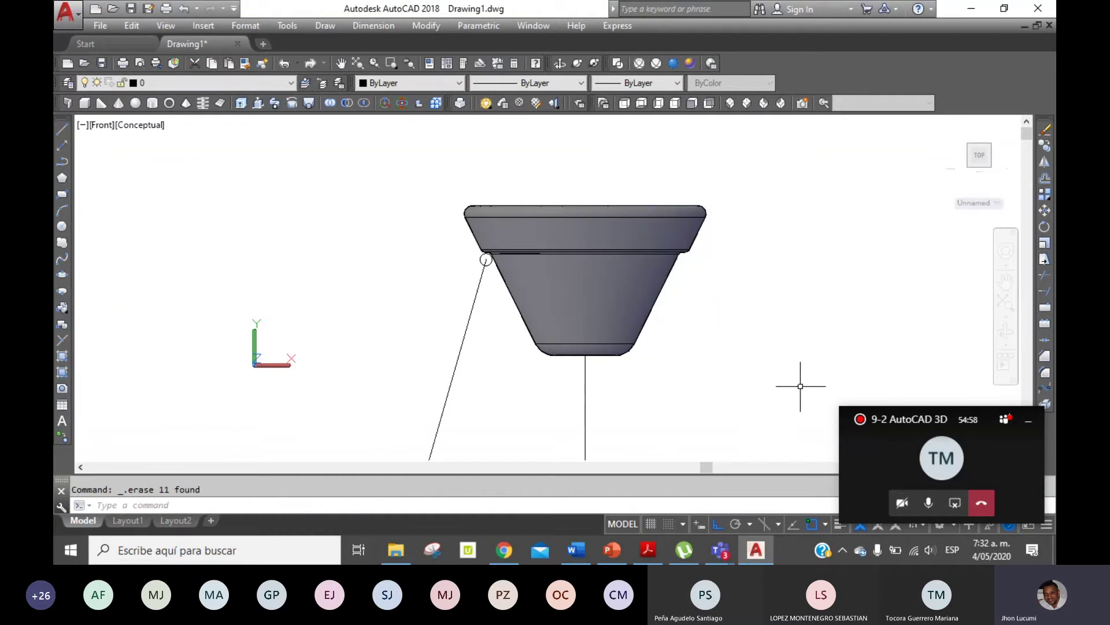
Pan down to the lower profile and remove the straight line over it.
left_click(342, 63)
left_click_drag(701, 349, 674, 145)
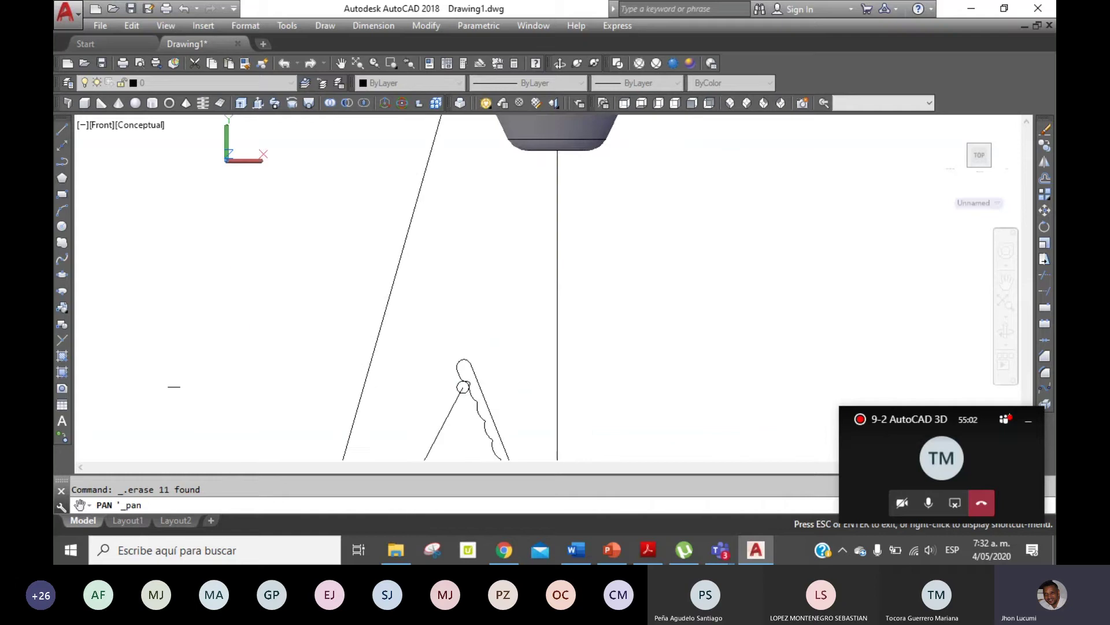
left_click_drag(617, 350, 602, 209)
right_click(408, 142)
left_click(466, 151)
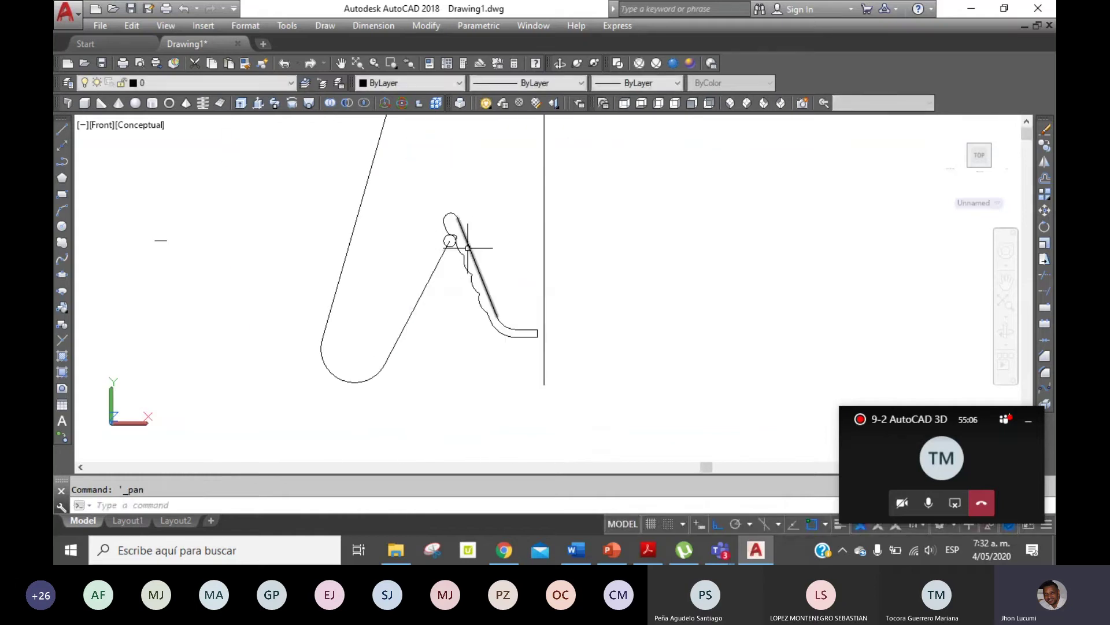
left_click(468, 247)
key("Escape")
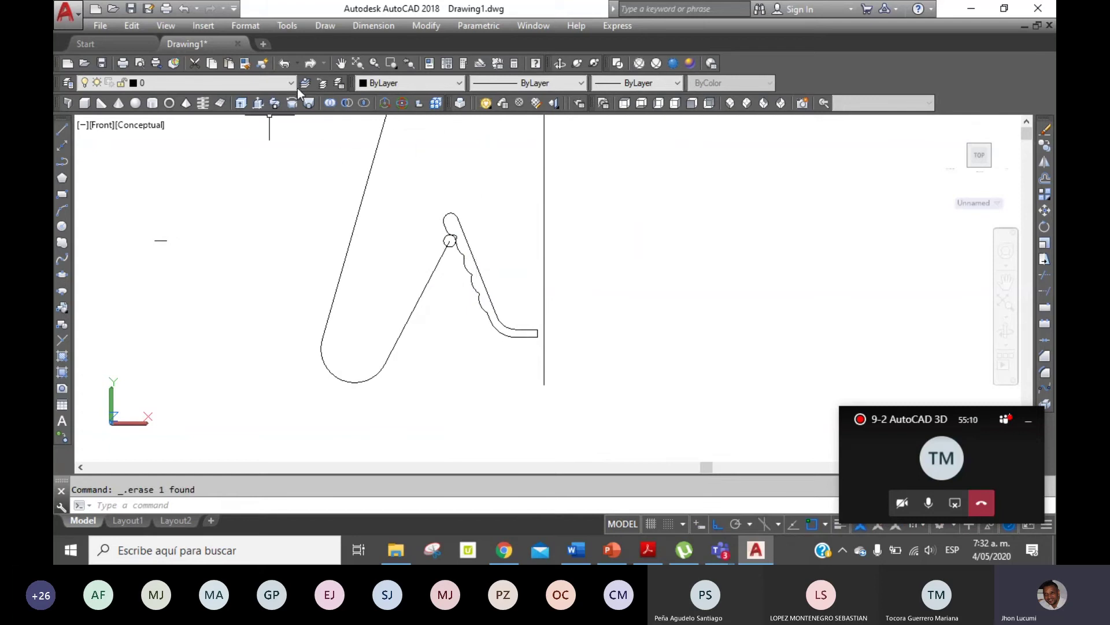
left_click(293, 103)
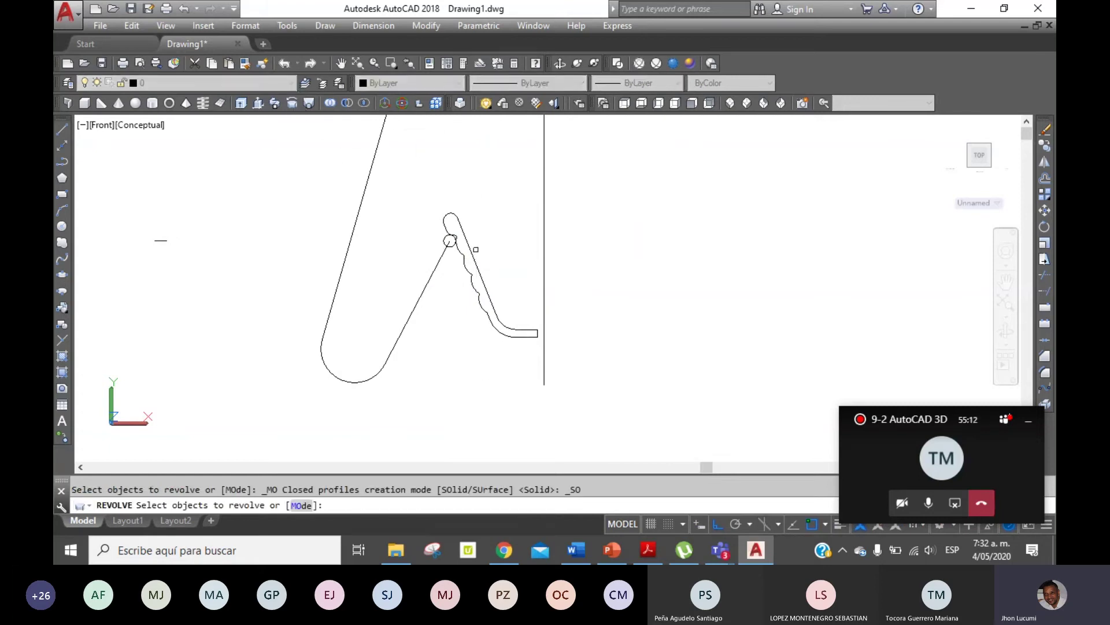
Revolve the scalloped lower profile 360° about the vertical line into a stepped pot.
left_click(469, 243)
right_click(513, 358)
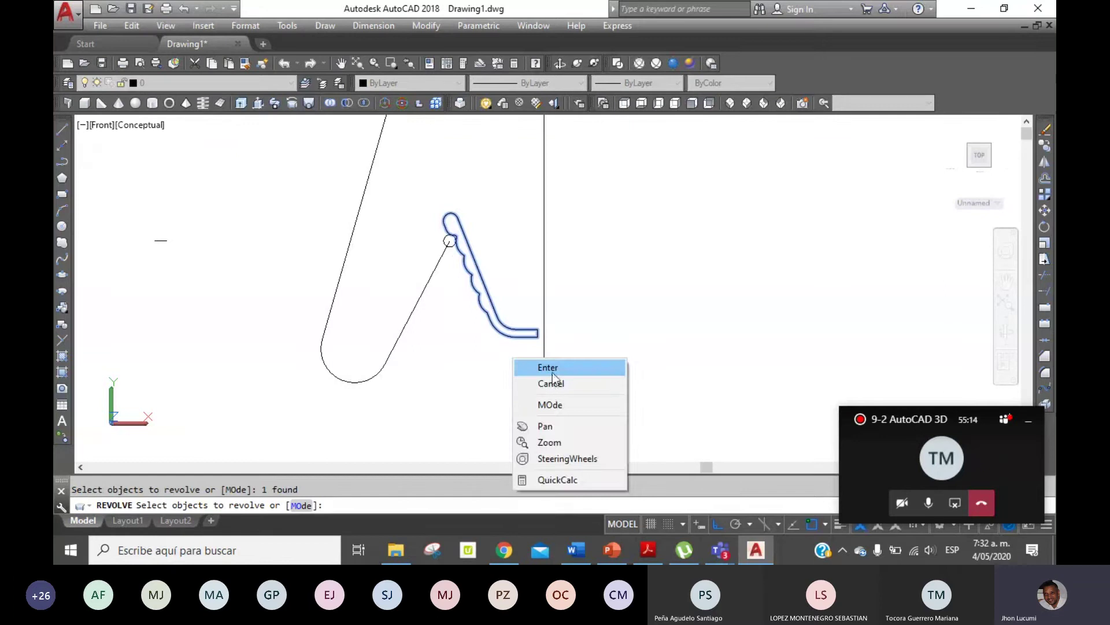
left_click(552, 373)
left_click(546, 448)
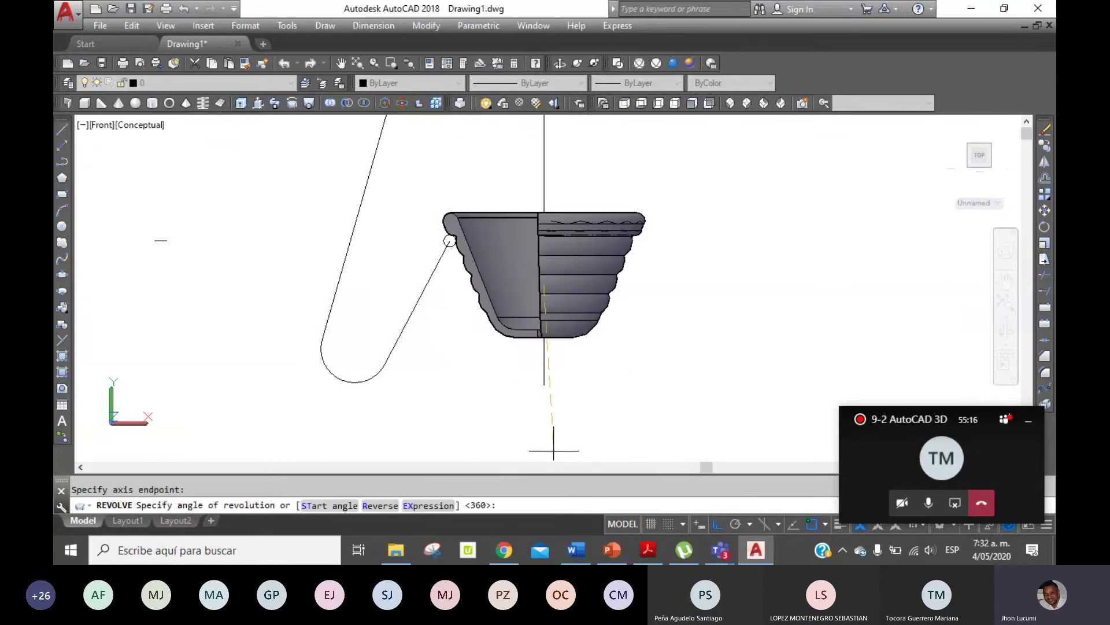
key("Return")
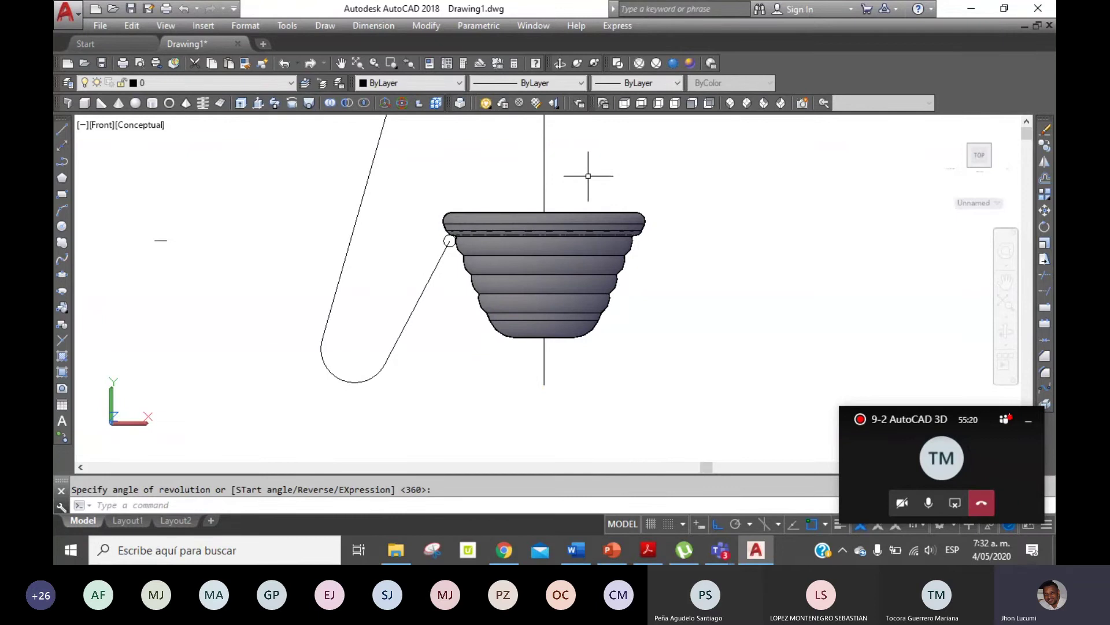
Delete the vertical axis line.
left_click(614, 210)
left_click(528, 116)
key("Delete")
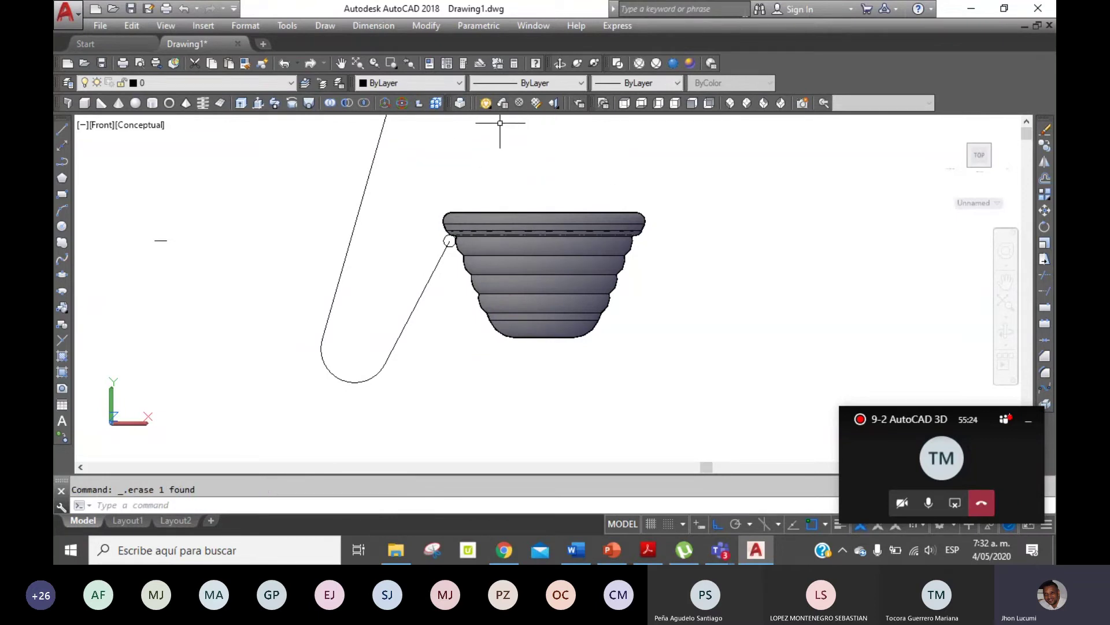
mouse_move(555, 17)
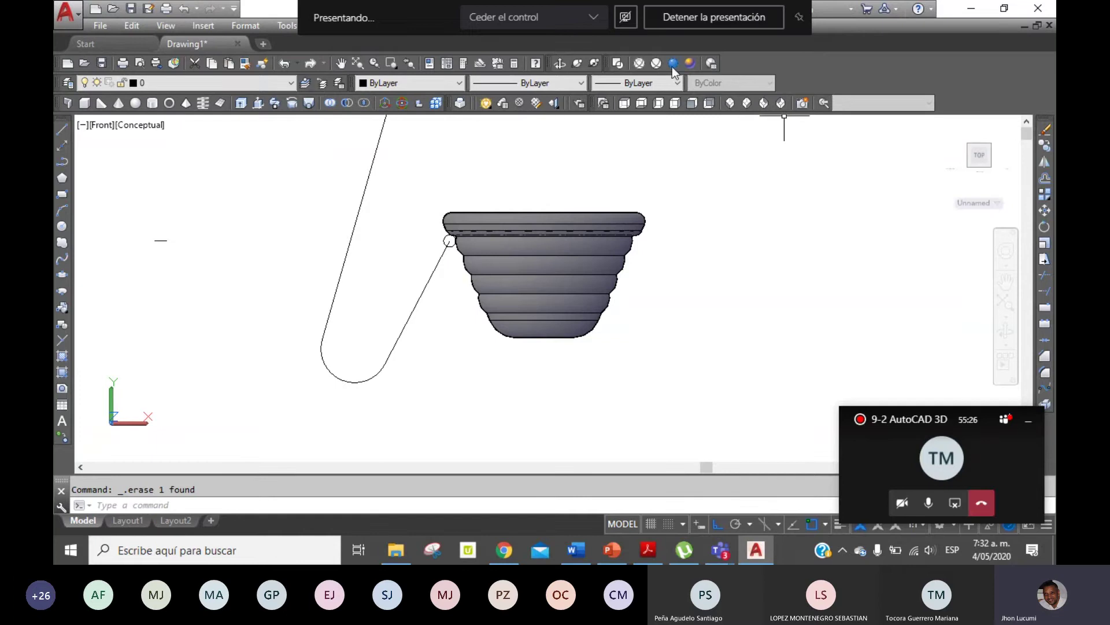
Orbit to inspect the pots from below and the side, and set the current colour to Yellow.
left_click(560, 63)
mouse_move(587, 145)
left_mouse_down()
mouse_move(594, 256)
mouse_move(589, 245)
left_mouse_up()
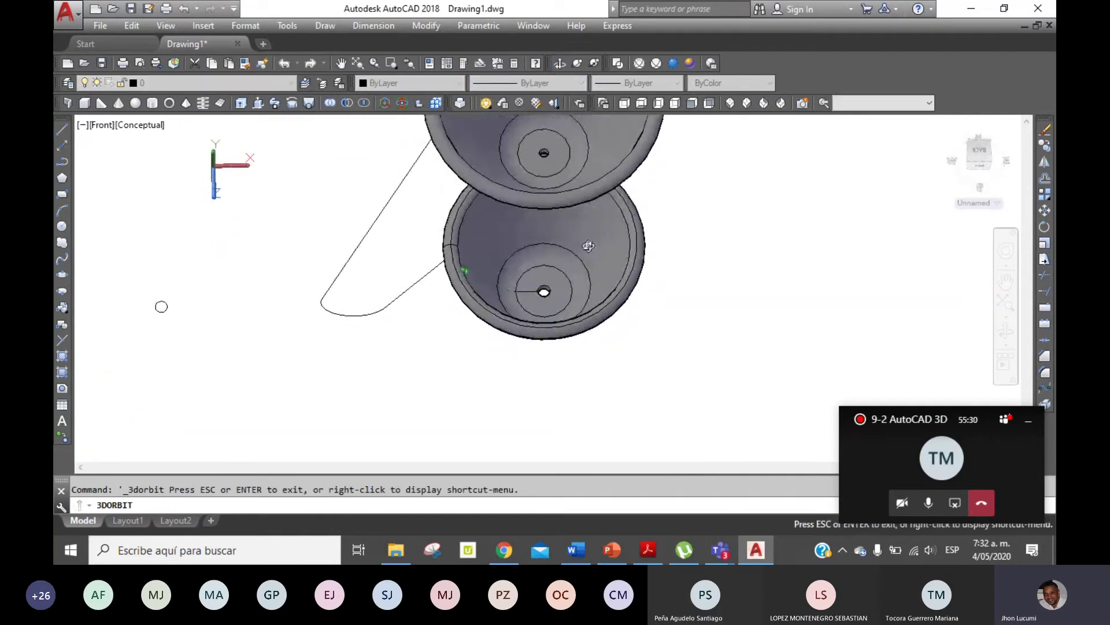
mouse_move(550, 294)
left_mouse_down()
mouse_move(587, 193)
mouse_move(625, 208)
mouse_move(551, 214)
mouse_move(525, 166)
mouse_move(533, 151)
left_mouse_up()
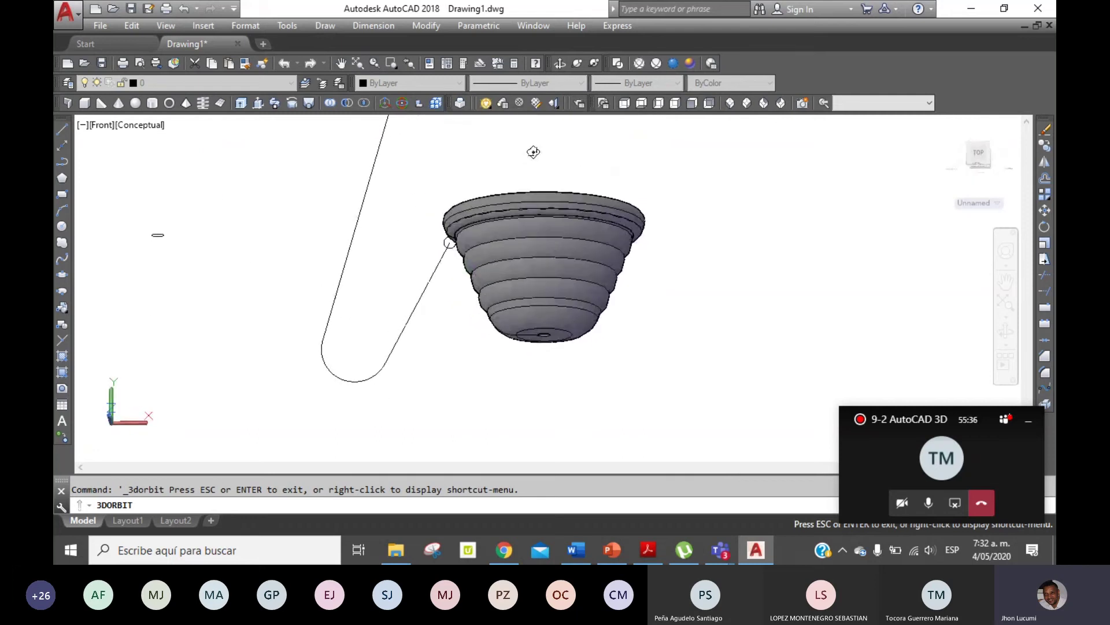
right_click(533, 151)
left_click(580, 157)
left_click(458, 84)
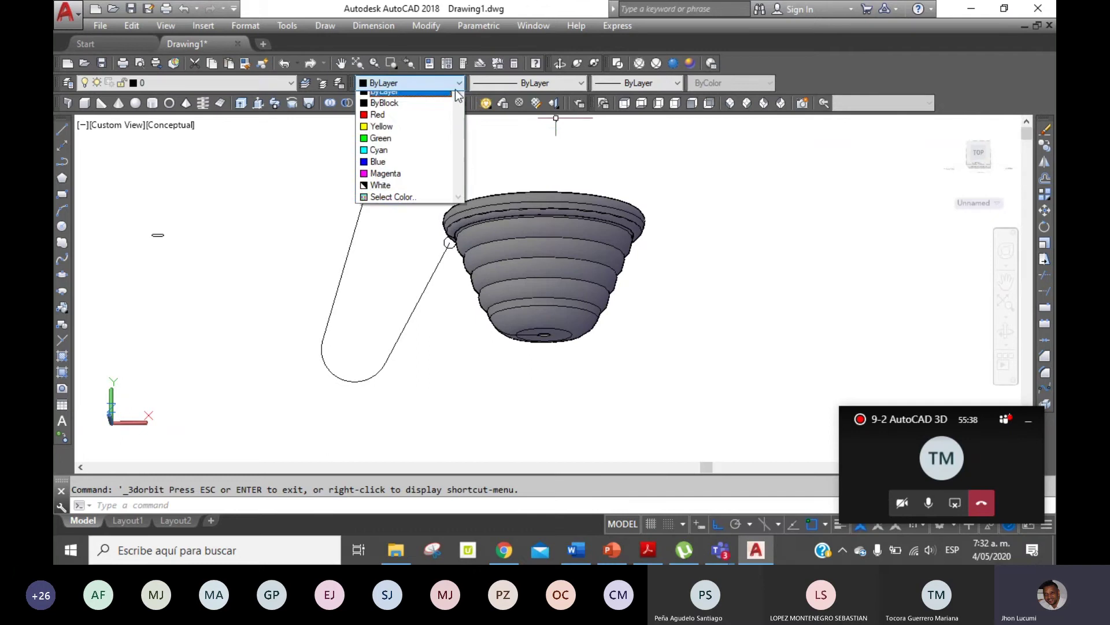
left_click(386, 137)
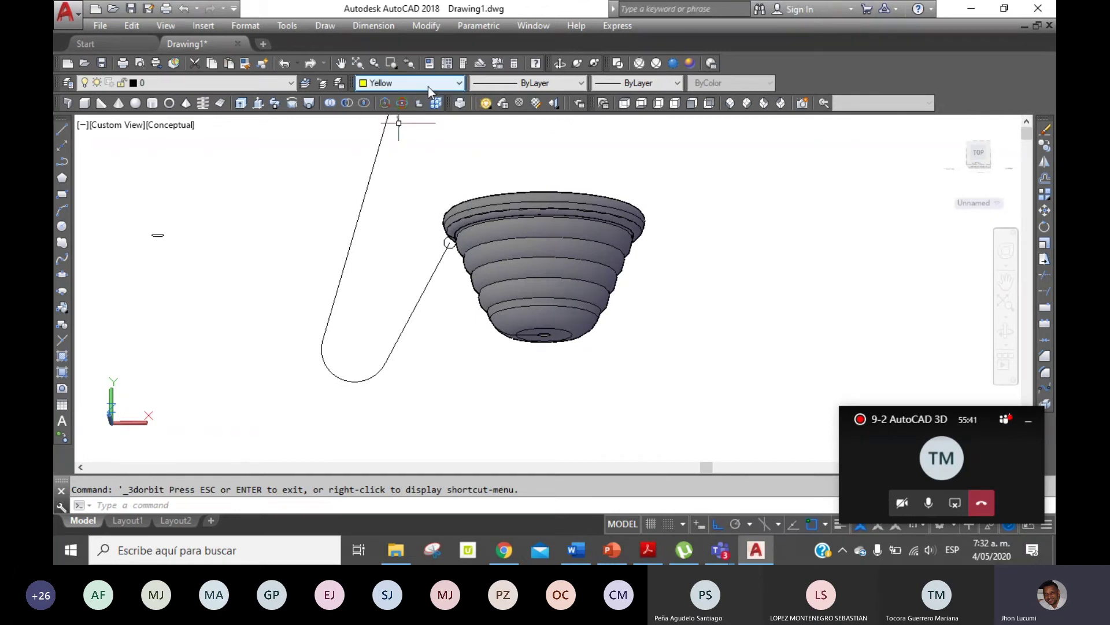
Step back through previous views to the view showing both pots.
left_click(414, 67)
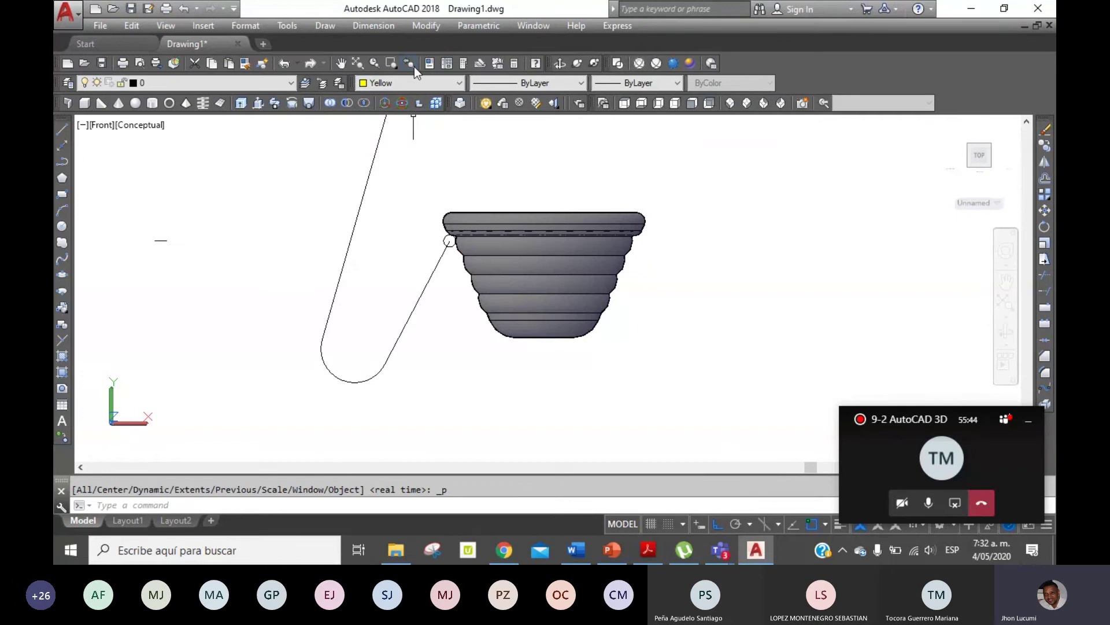
left_click(414, 67)
left_click(414, 68)
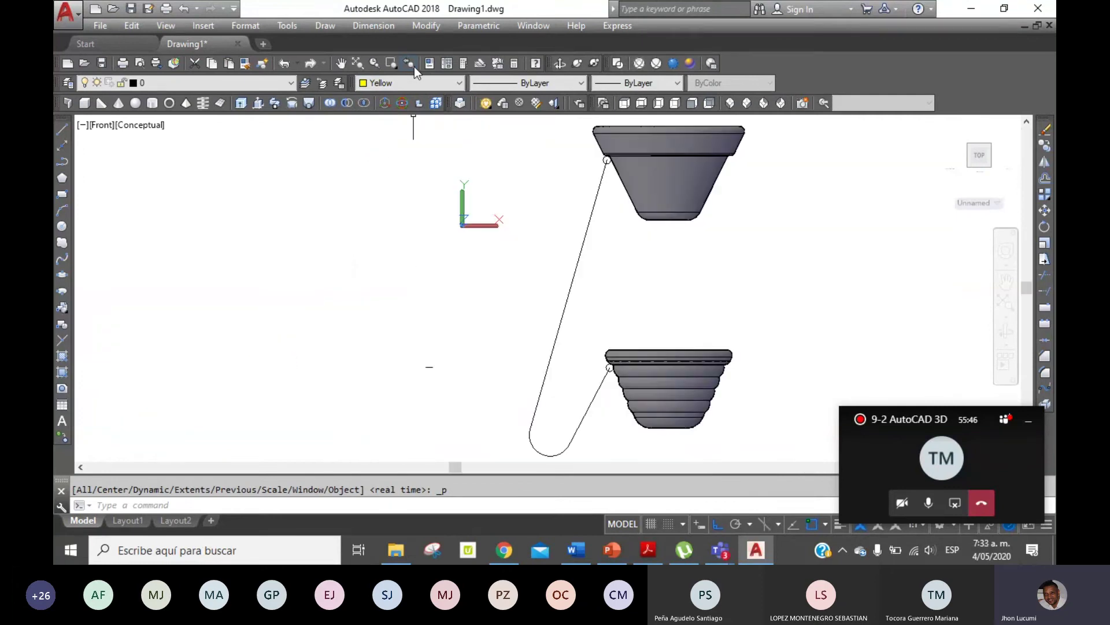
left_click(414, 67)
left_click(414, 67)
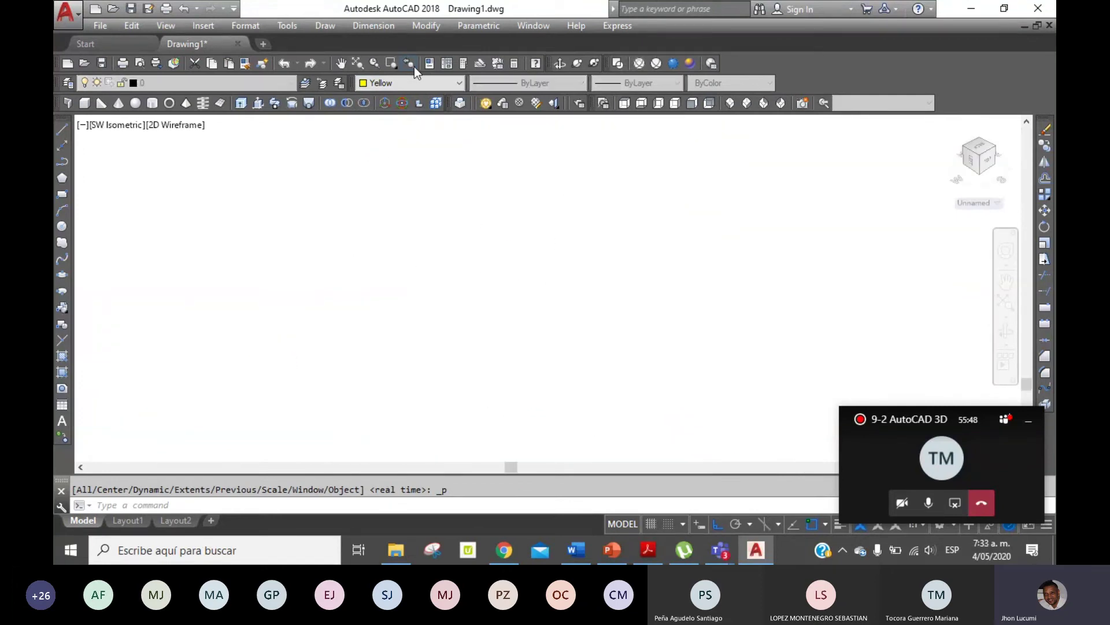
left_click(414, 67)
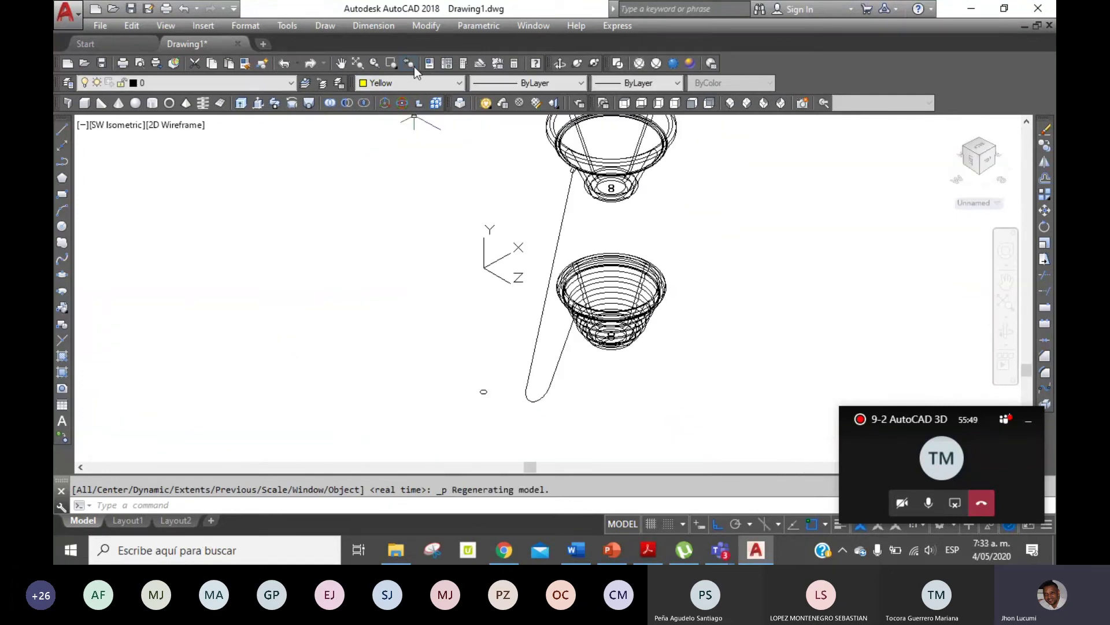
Undo the view and colour changes and the erase, restoring the vertical axis line.
left_click(285, 67)
left_click(285, 68)
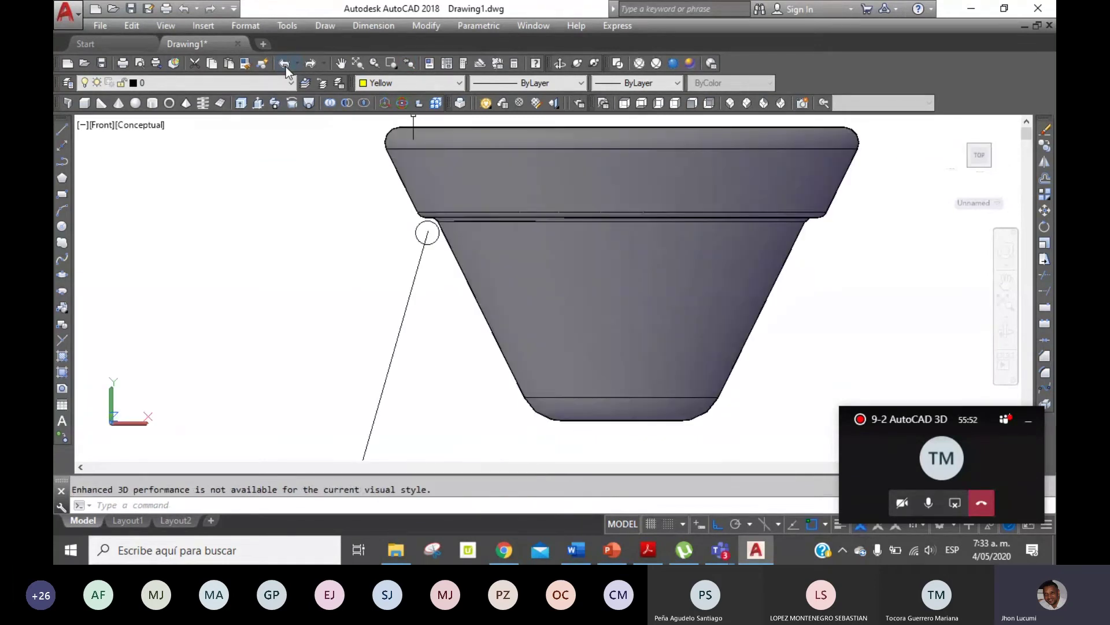
left_click(285, 67)
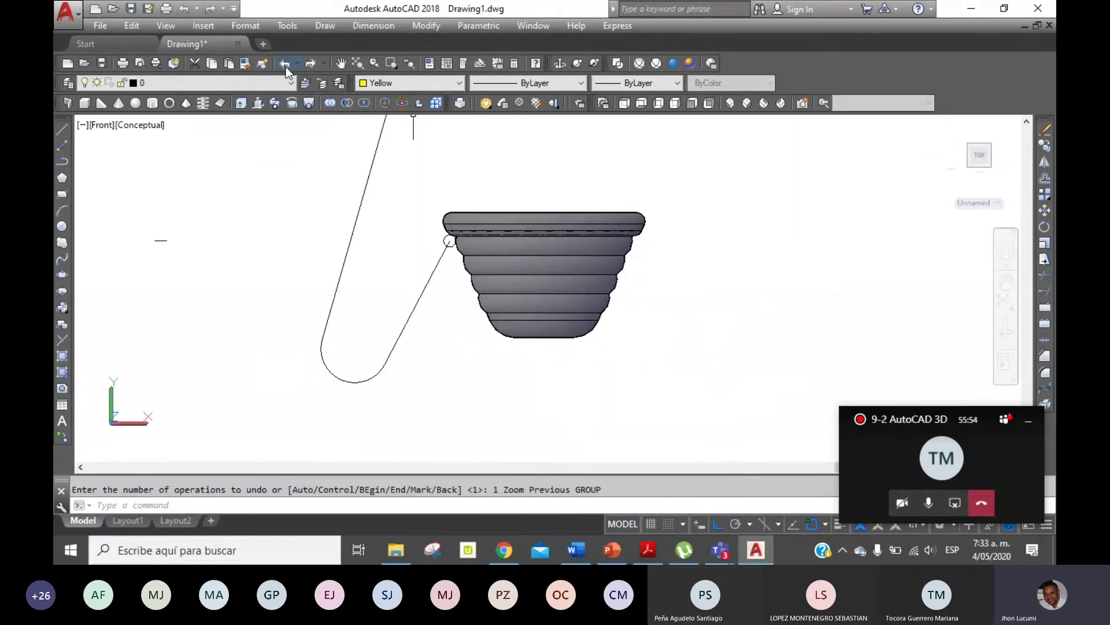
left_click(286, 67)
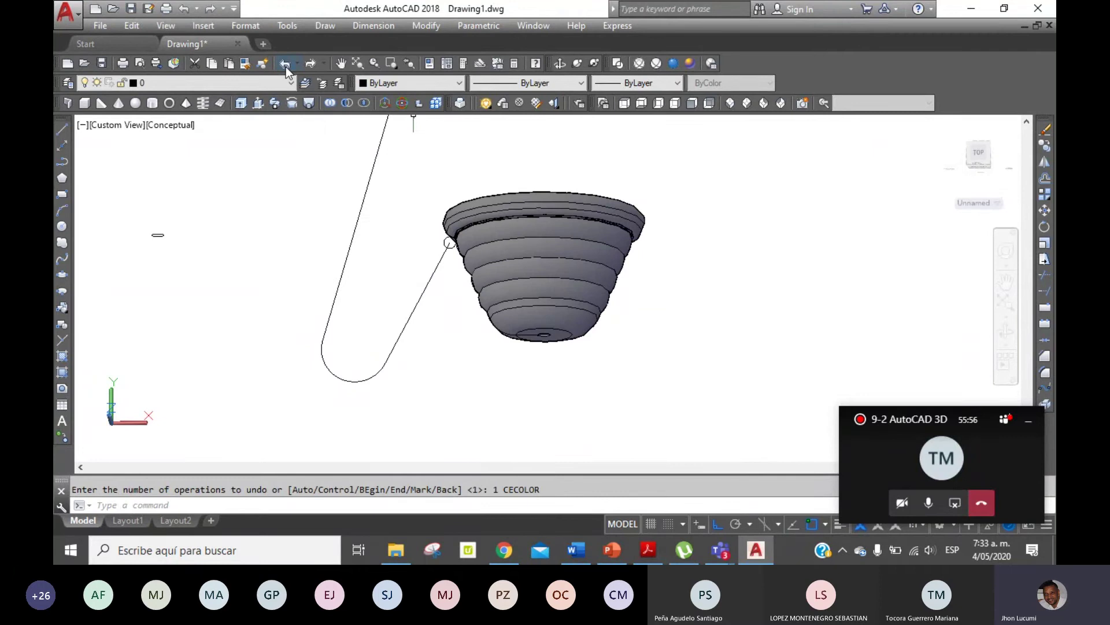
left_click(286, 67)
left_click(286, 67)
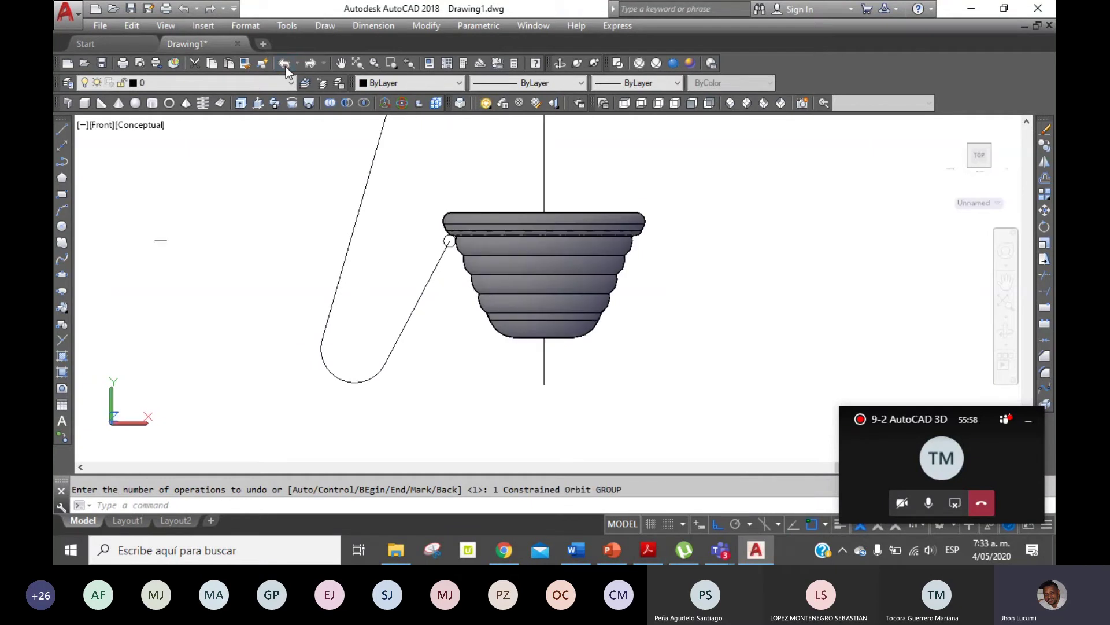
left_click(286, 67)
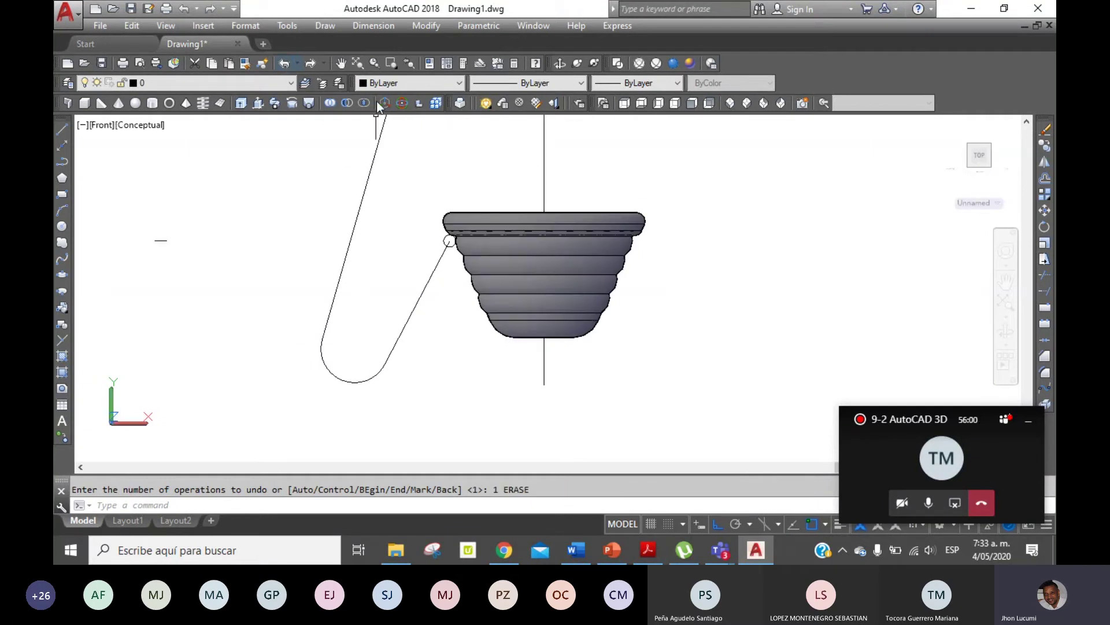
left_click(416, 85)
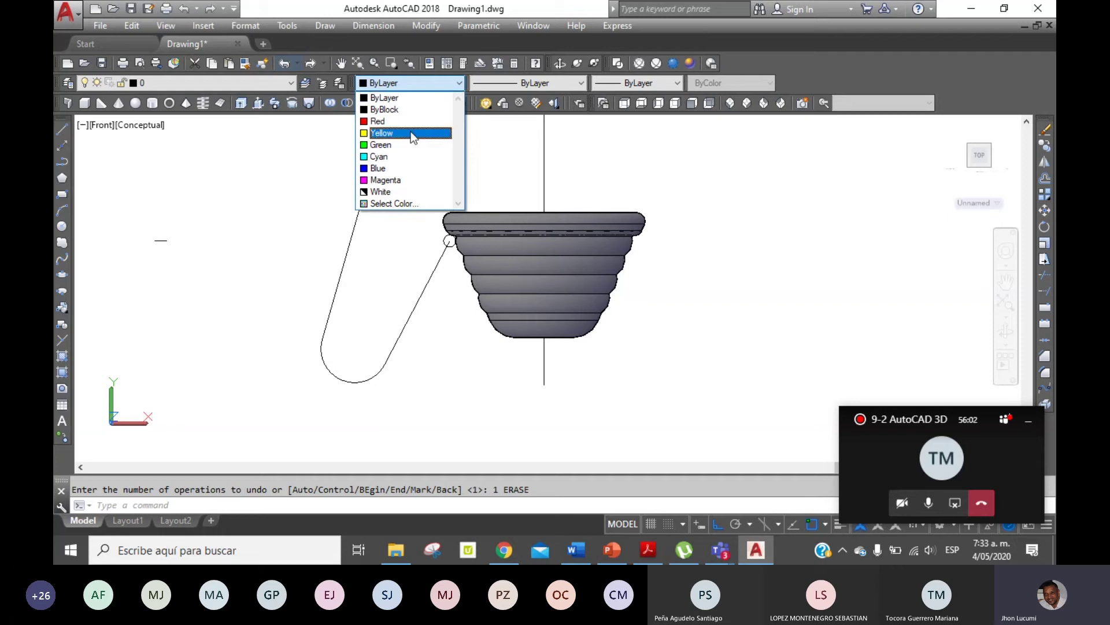
With Yellow current, revolve the lower pot's small circle 360° around the axis into a ring.
left_click(411, 130)
left_click(300, 102)
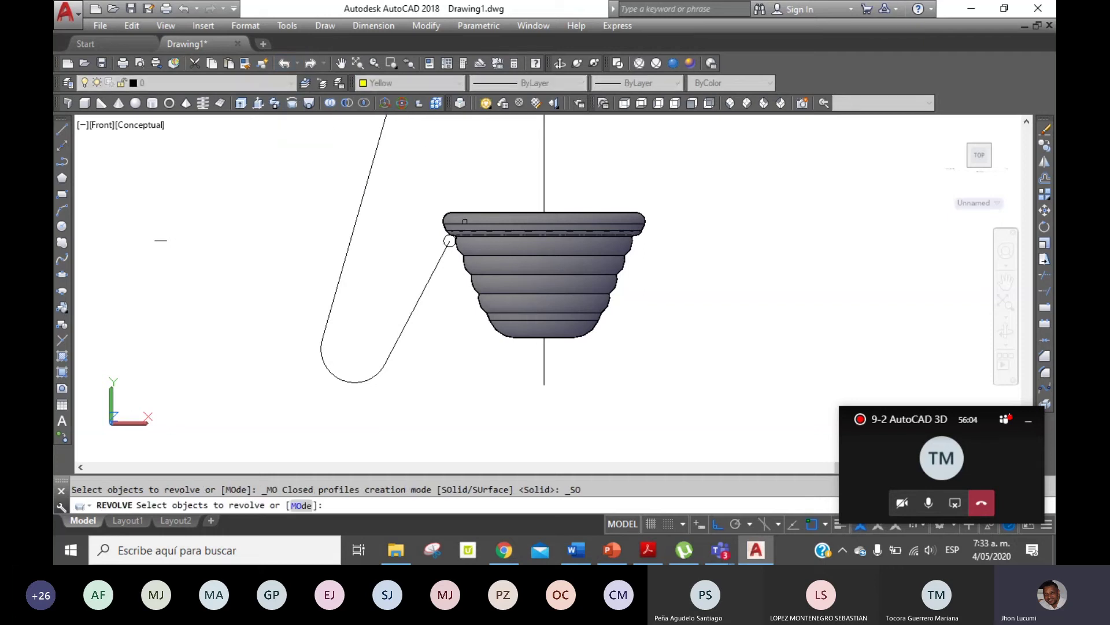
left_click(449, 240)
right_click(569, 366)
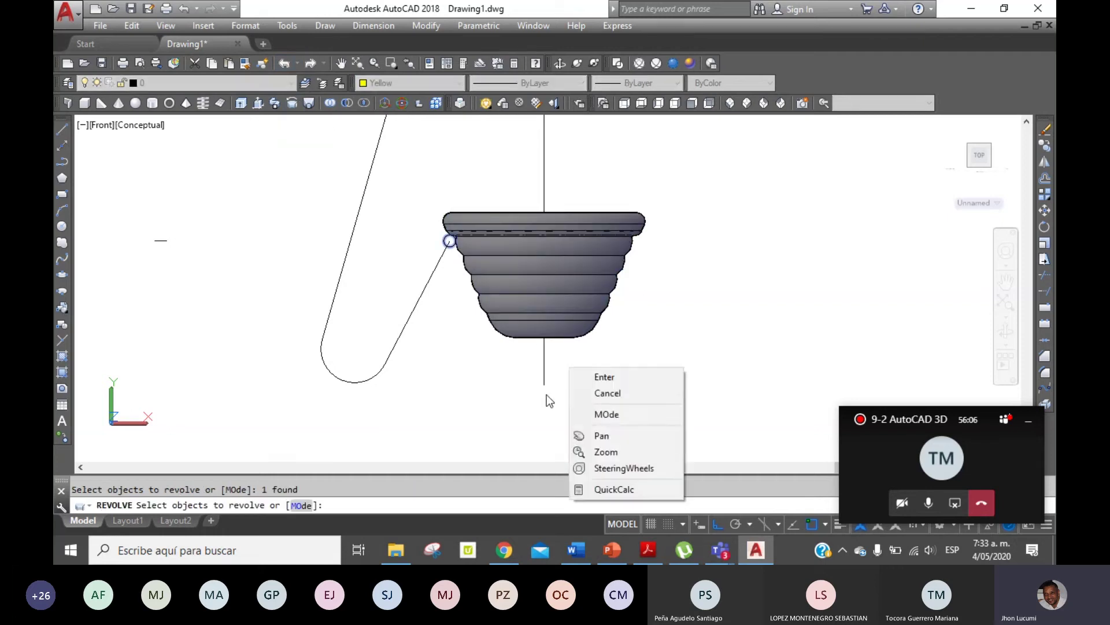
left_click(594, 376)
left_click(544, 384)
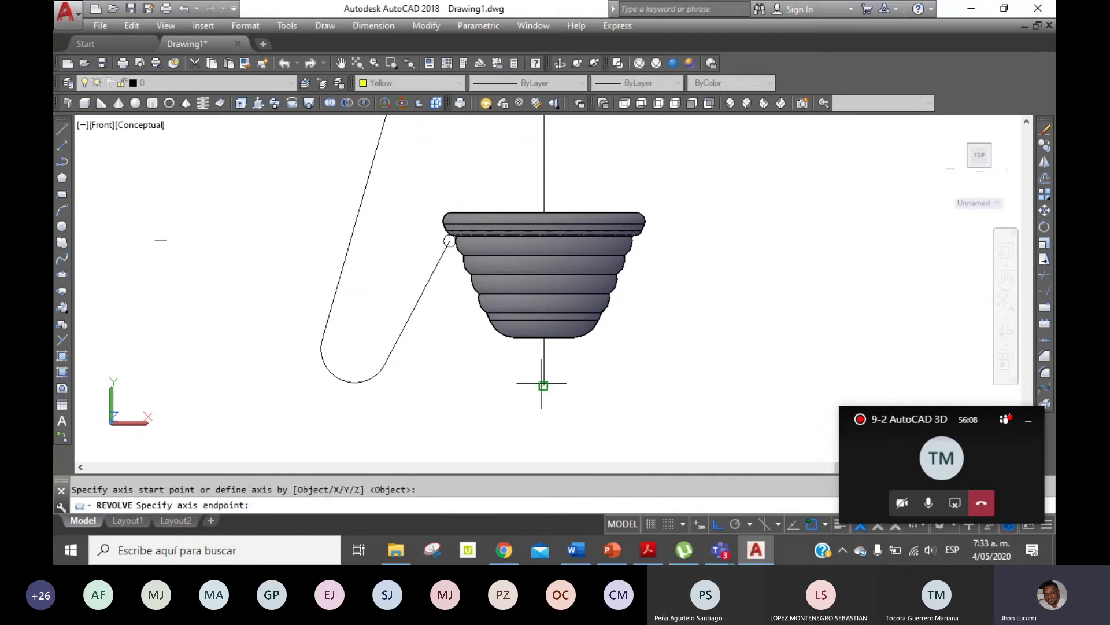
left_click(545, 422)
key("Return")
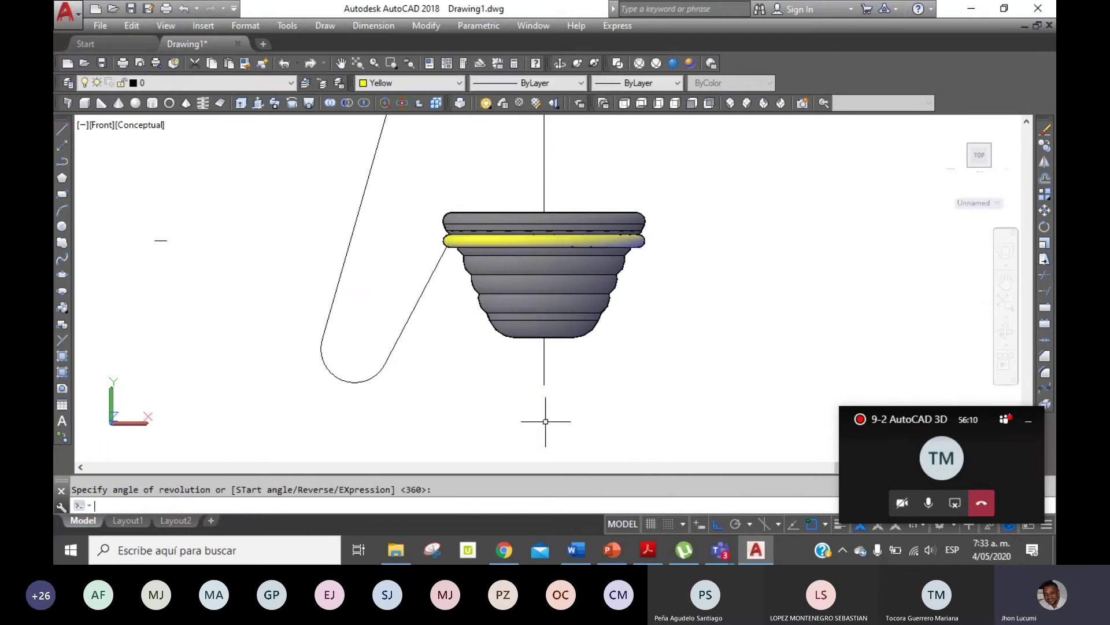
Revolve the top pot's rim circle 360° around the center line into a yellow ring.
left_click(341, 63)
left_click_drag(570, 310, 563, 399)
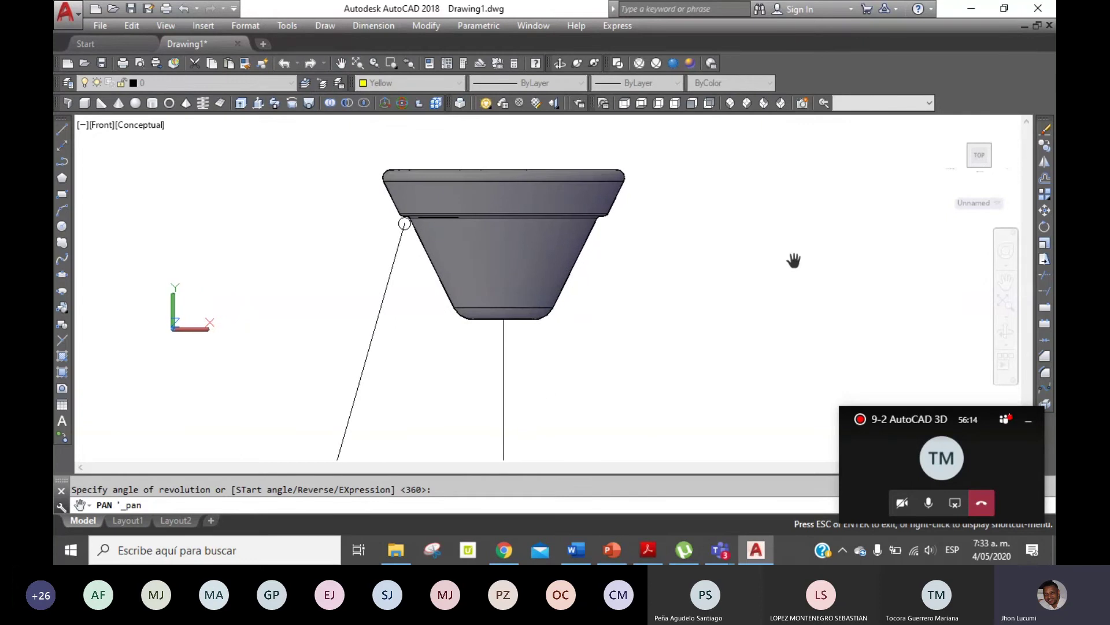
right_click(660, 181)
left_click(714, 197)
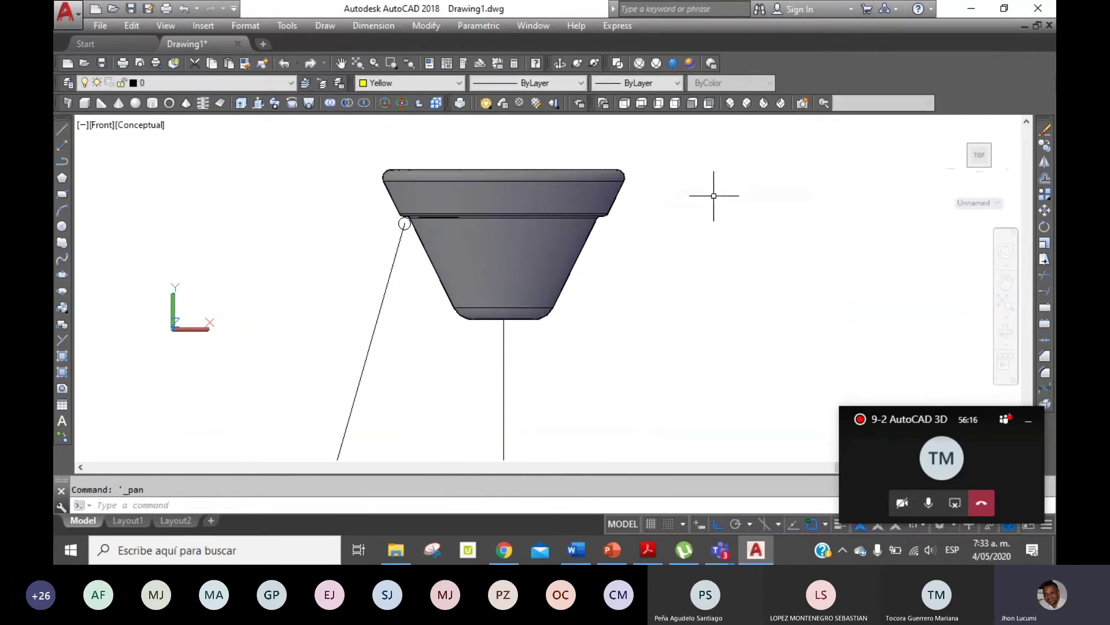
left_click(292, 103)
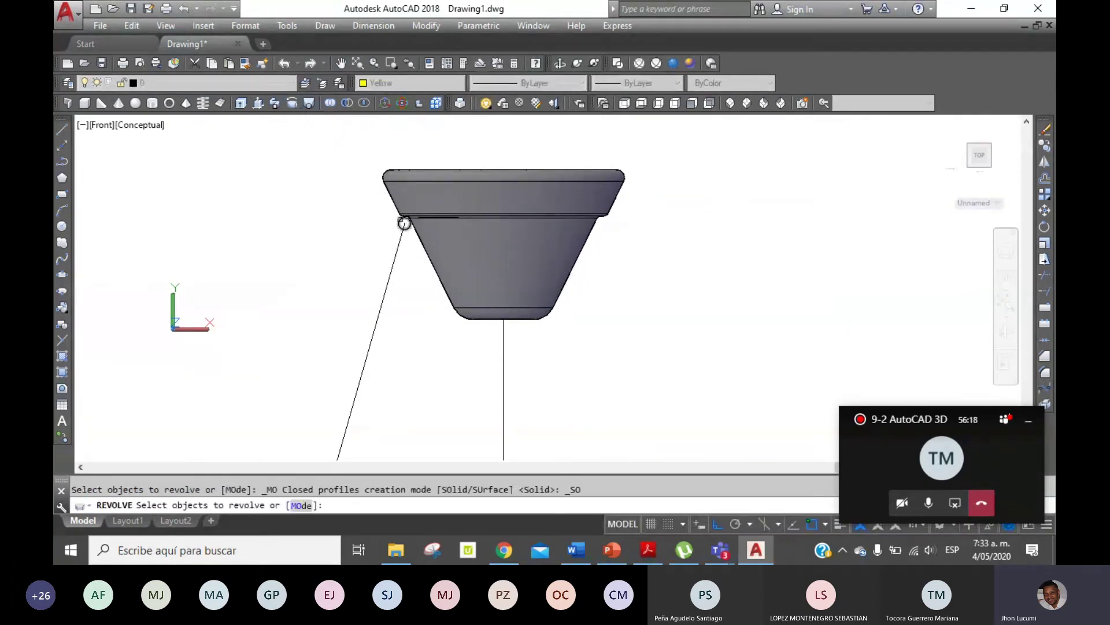
left_click(404, 223)
right_click(483, 354)
left_click(520, 364)
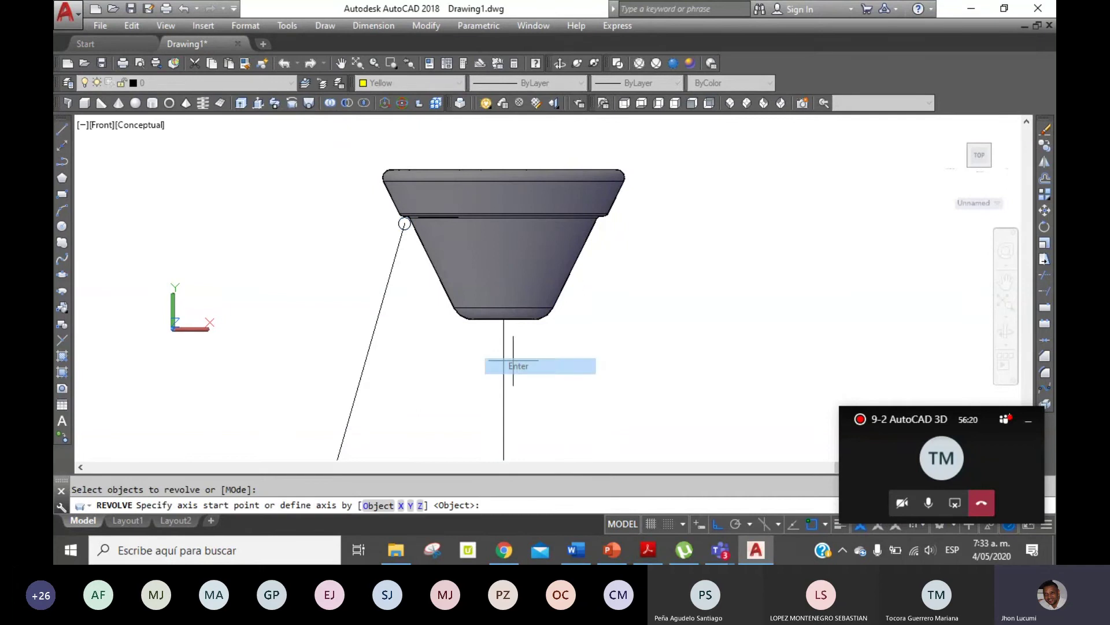
left_click(503, 458)
left_click(504, 134)
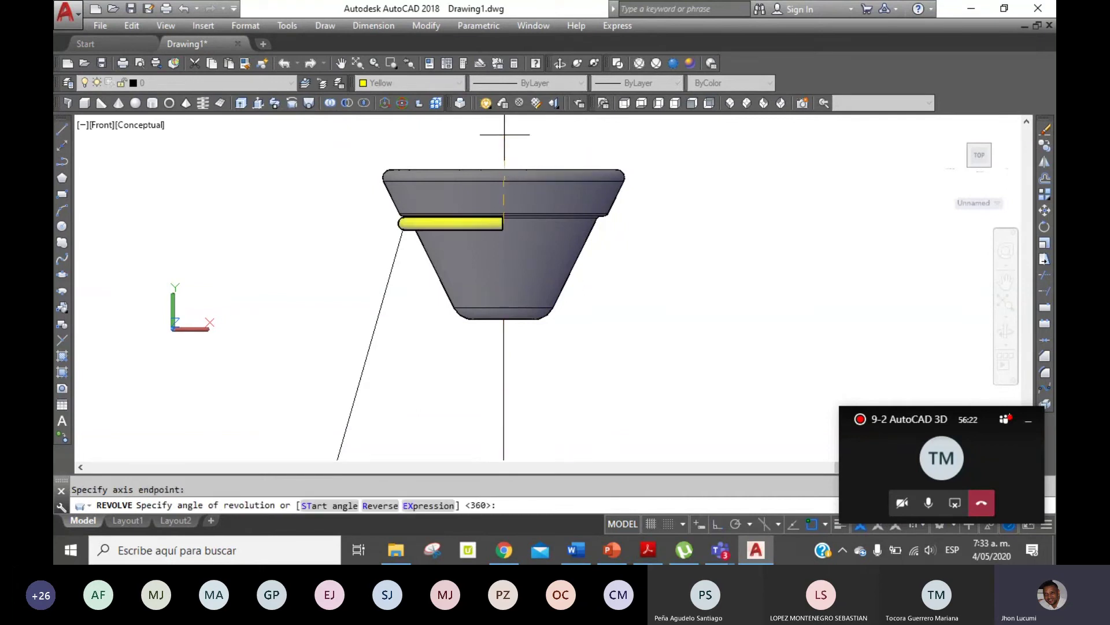
key("Return")
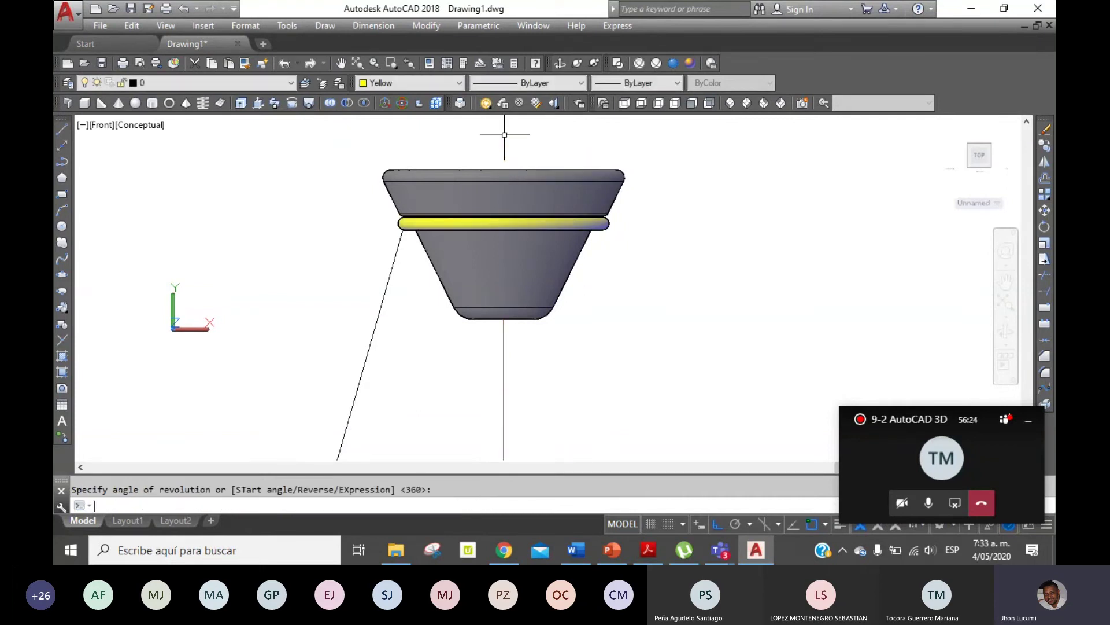
Switch to SW Isometric and zoom in on the two pots.
left_click(731, 103)
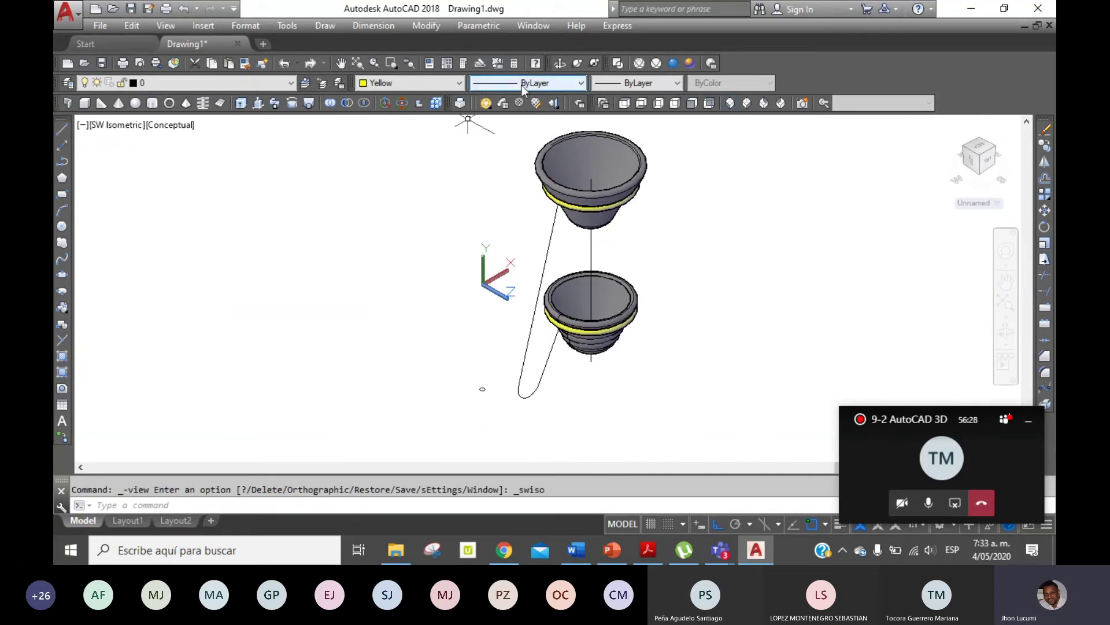
left_click(397, 62)
left_click(465, 162)
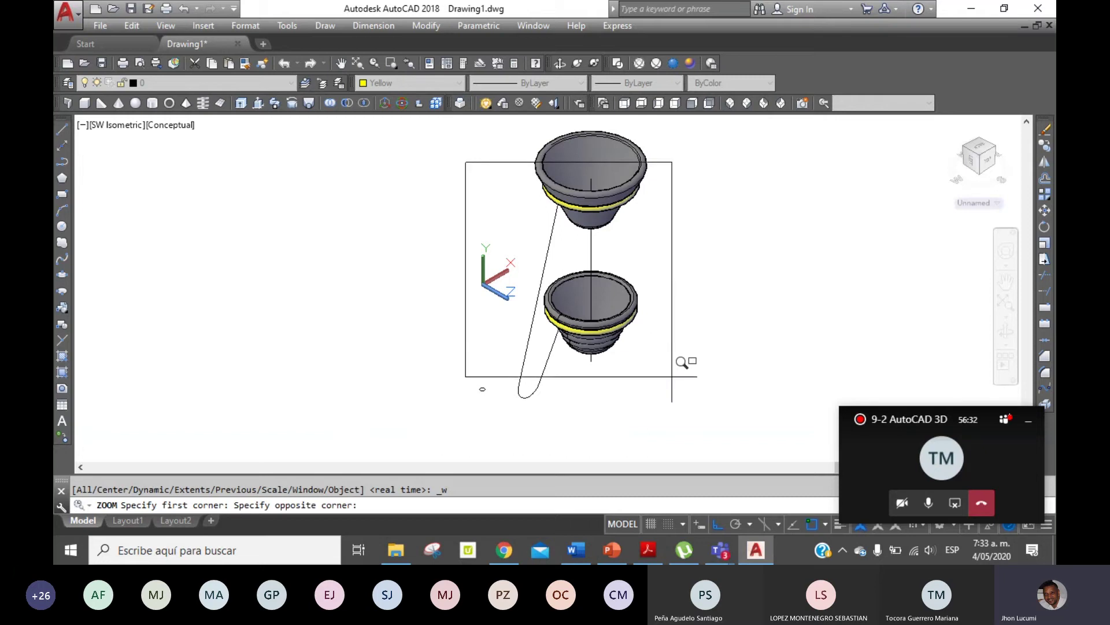
left_click(677, 418)
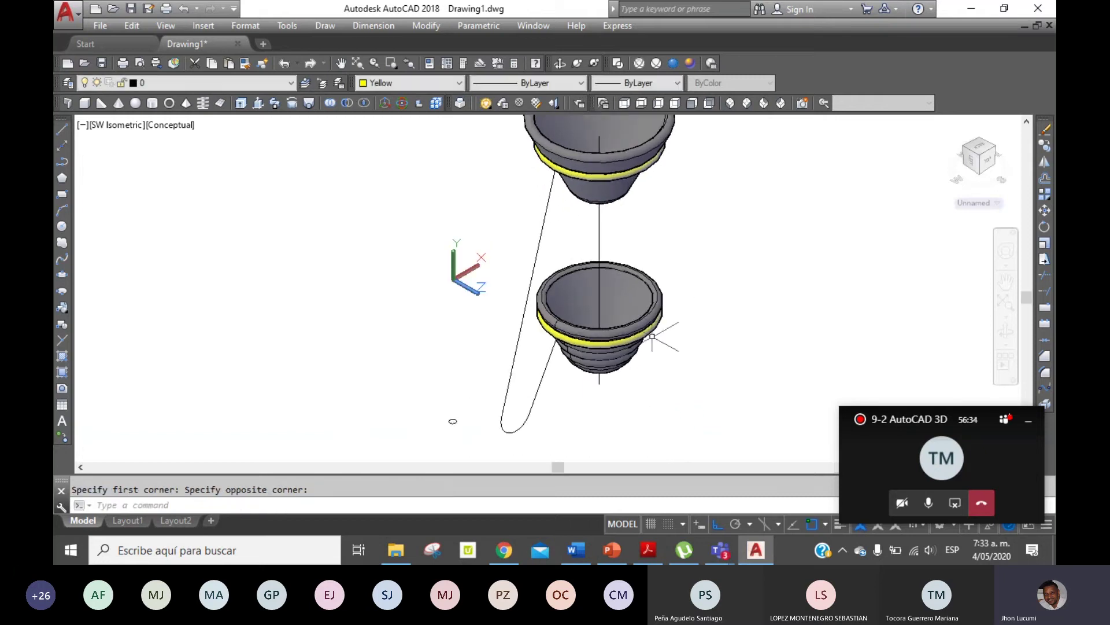
Sweep the small circle along the looped path into a yellow rod leg.
left_click(276, 102)
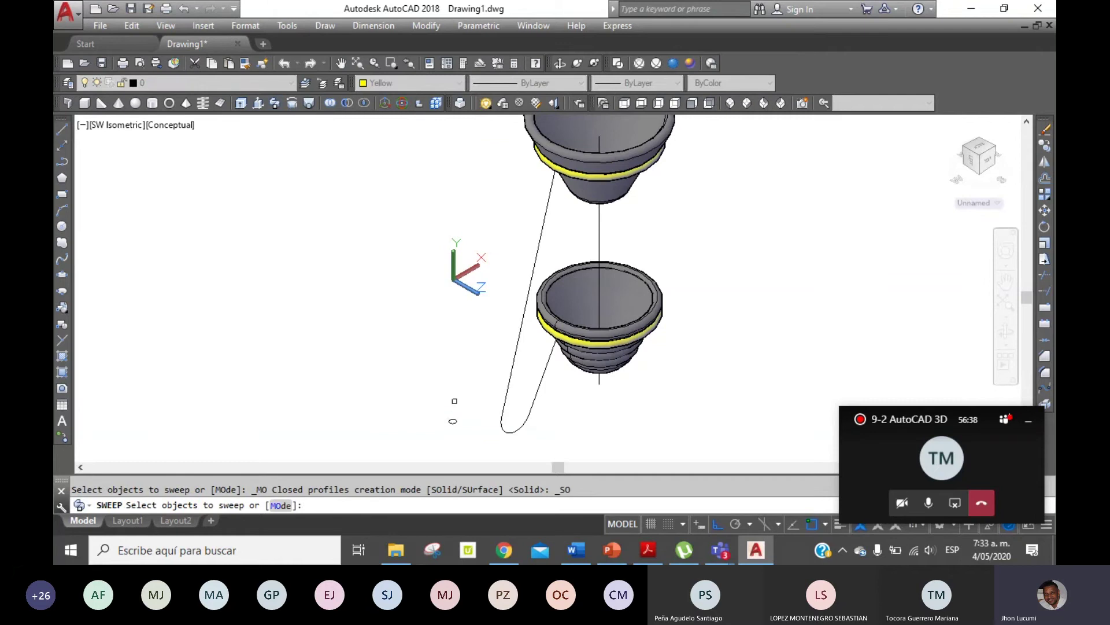
left_click(453, 420)
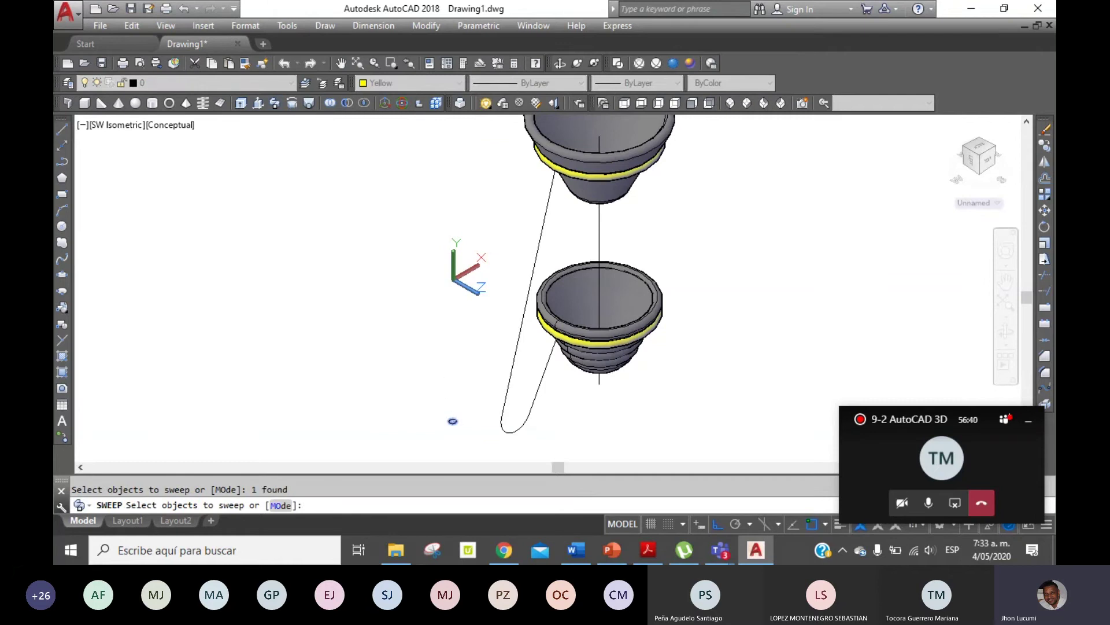
key("Return")
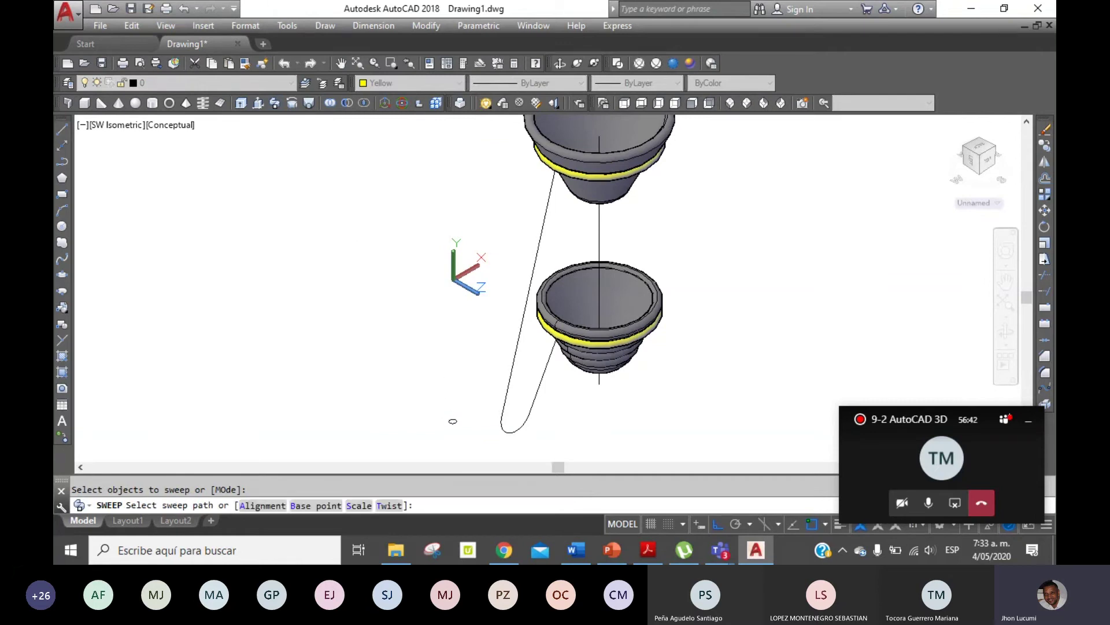
left_click(535, 266)
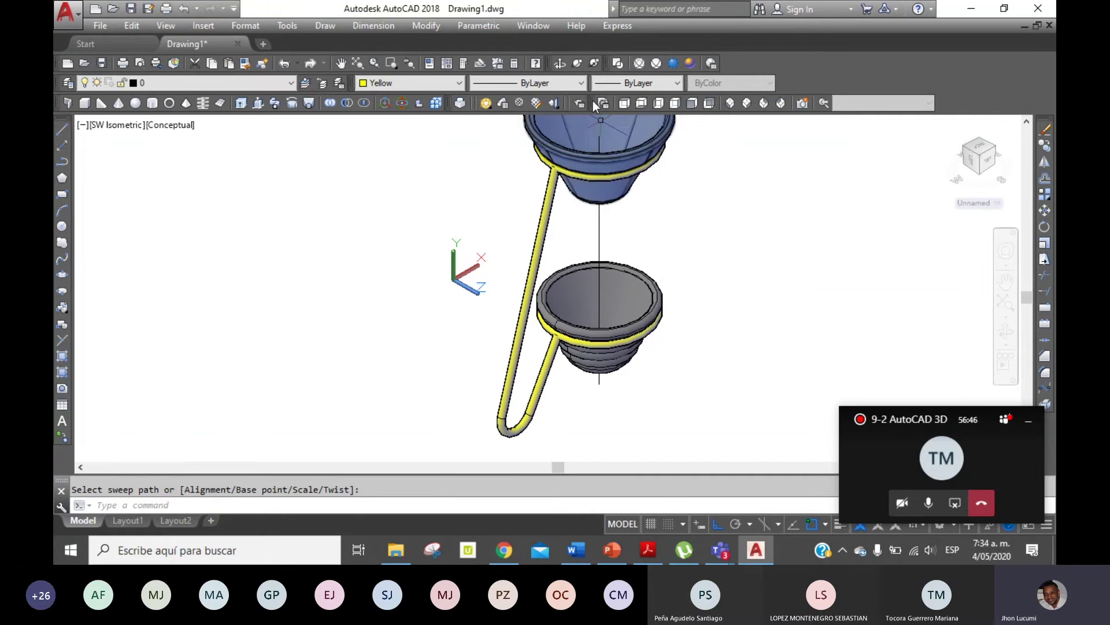
left_click(627, 102)
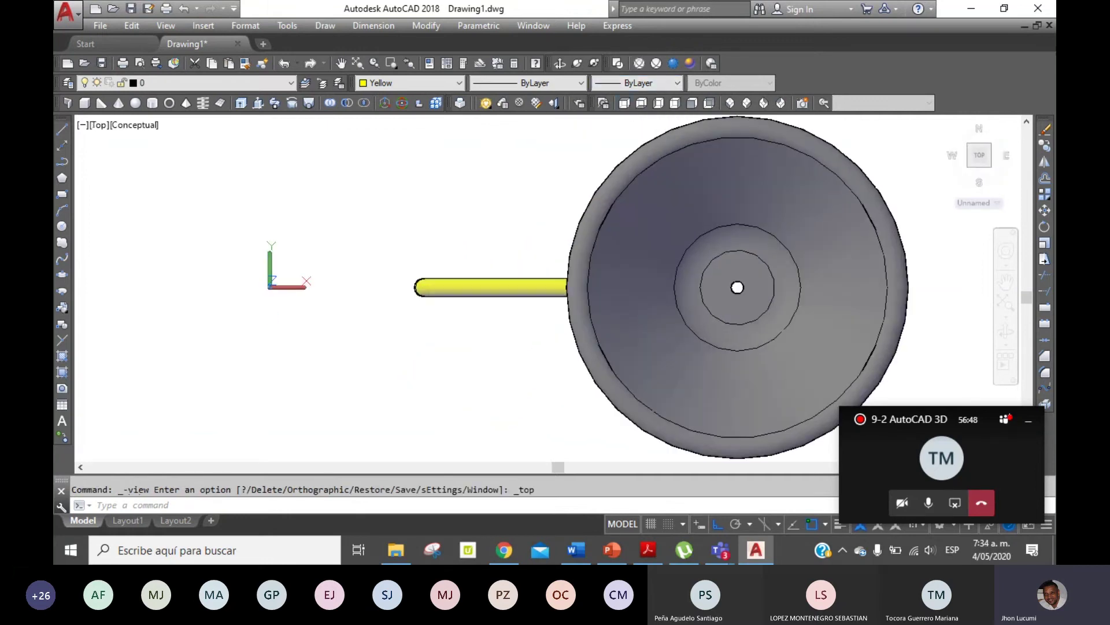
mouse_move(979, 155)
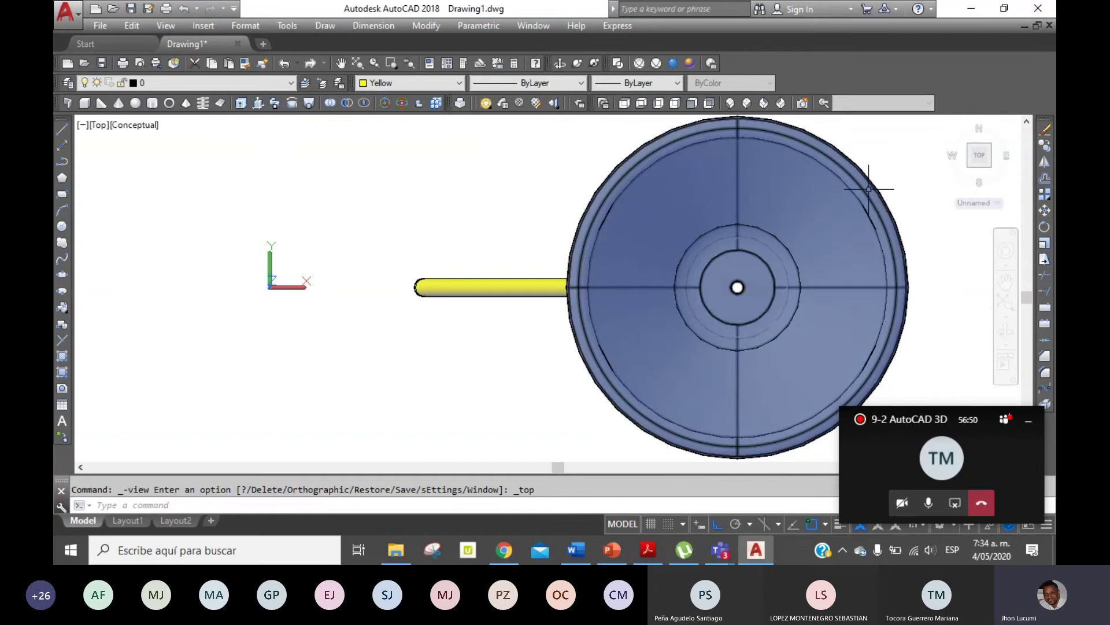
Polar-array the yellow rod leg into three legs around the pots' axis.
left_click(1044, 195)
left_click(1029, 196)
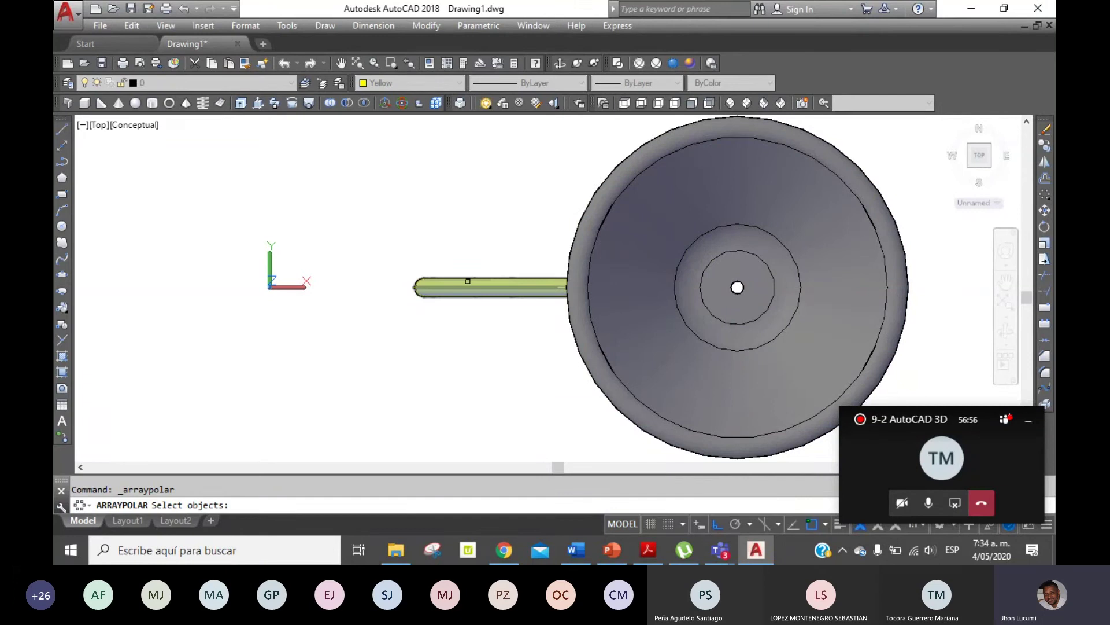
left_click(468, 281)
key("Return")
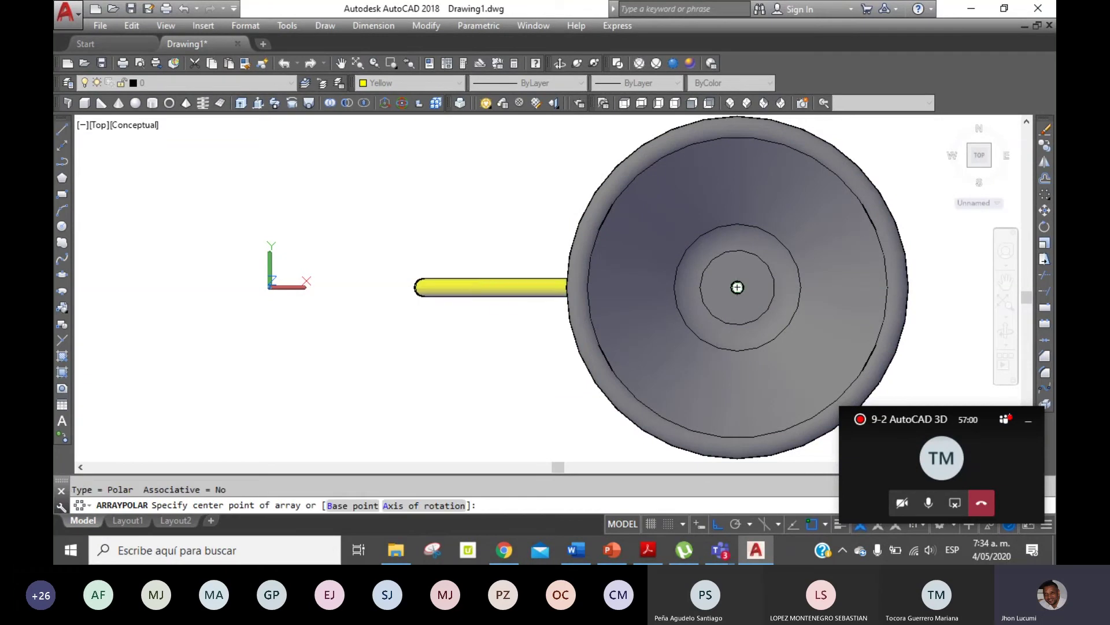
left_click(738, 287)
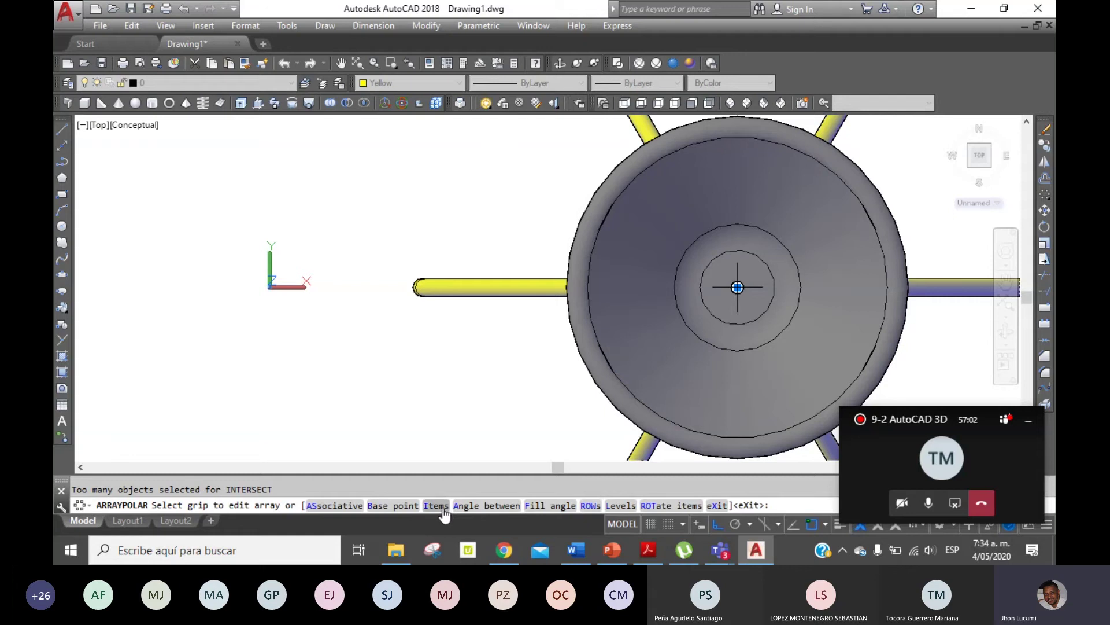
left_click(439, 506)
type("3")
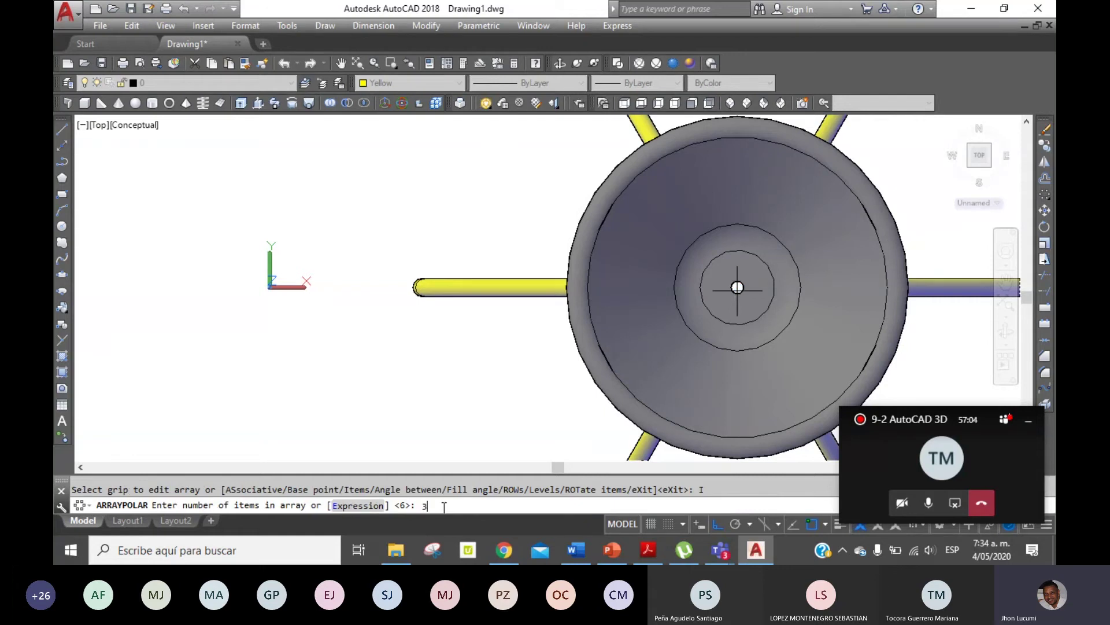
key("Return")
key("Return")
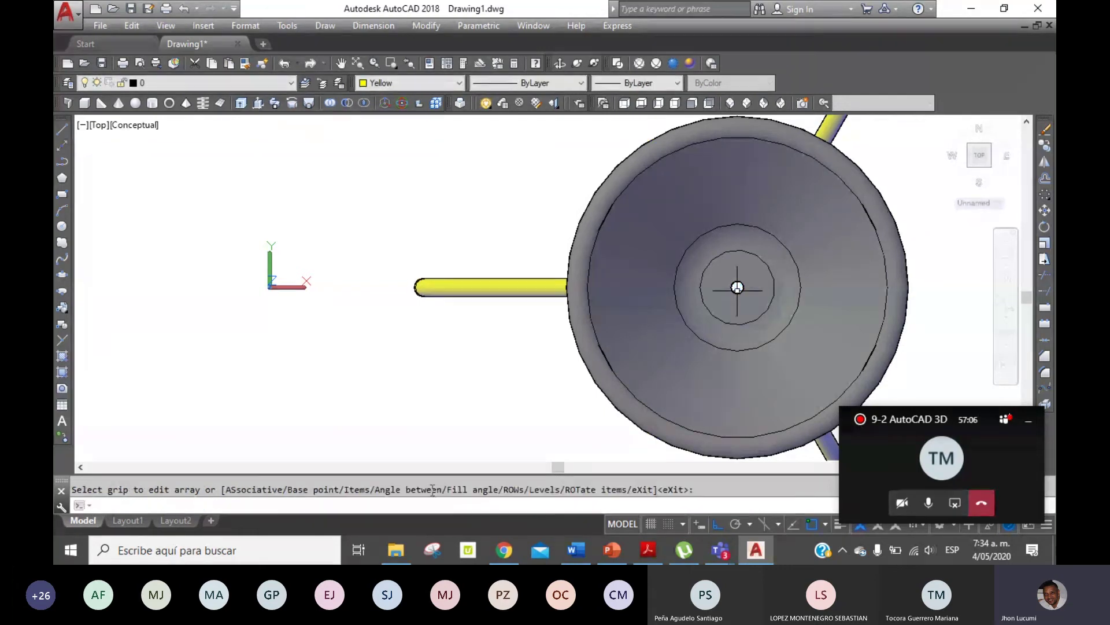
Zoom out, switch to SW Isometric, and erase the vertical center line.
left_click(379, 62)
left_click_drag(632, 191, 676, 362)
right_click(672, 206)
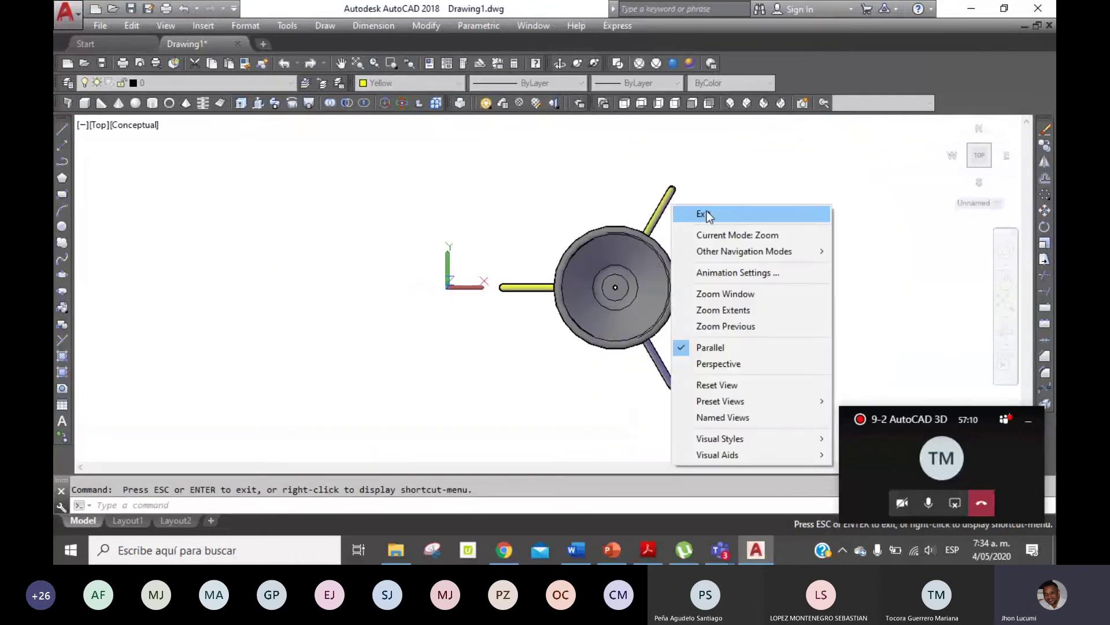
left_click(706, 214)
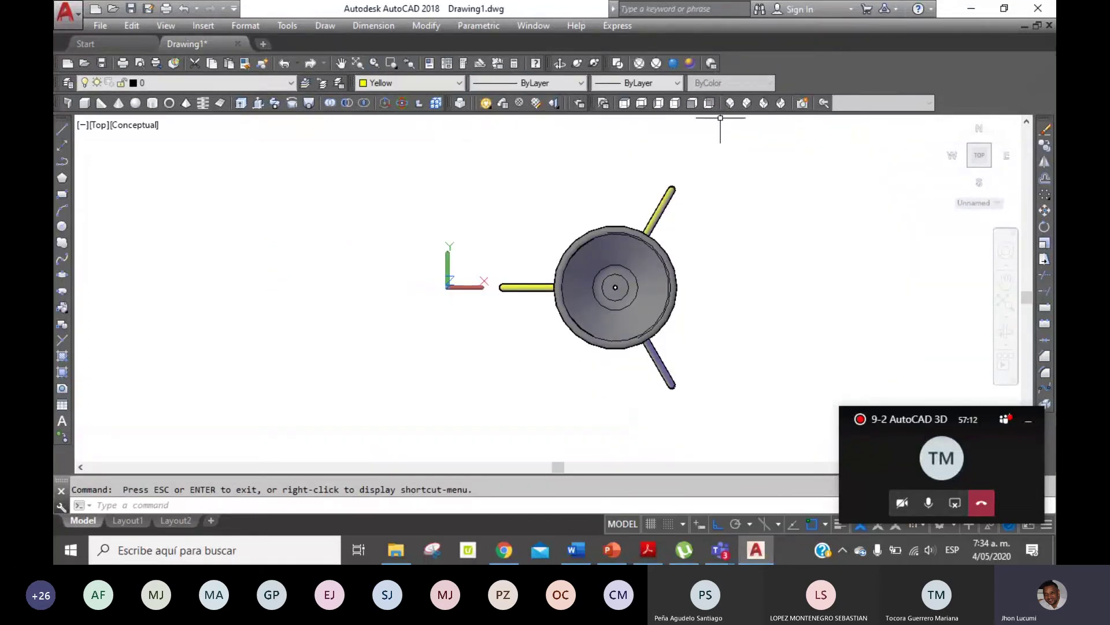
left_click(730, 104)
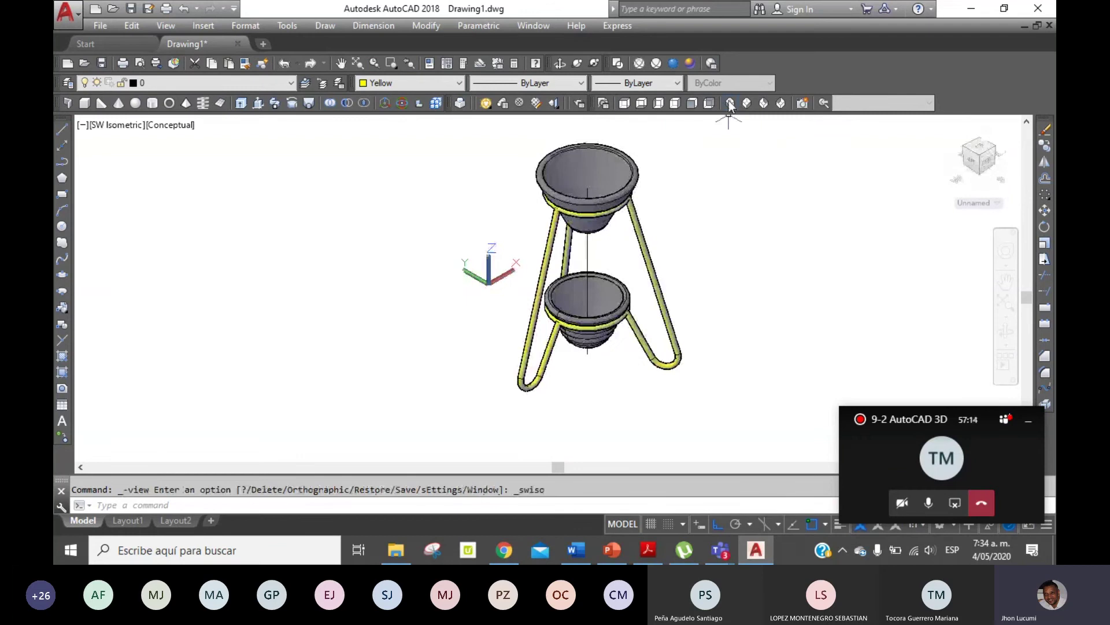
left_click(588, 248)
key("Delete")
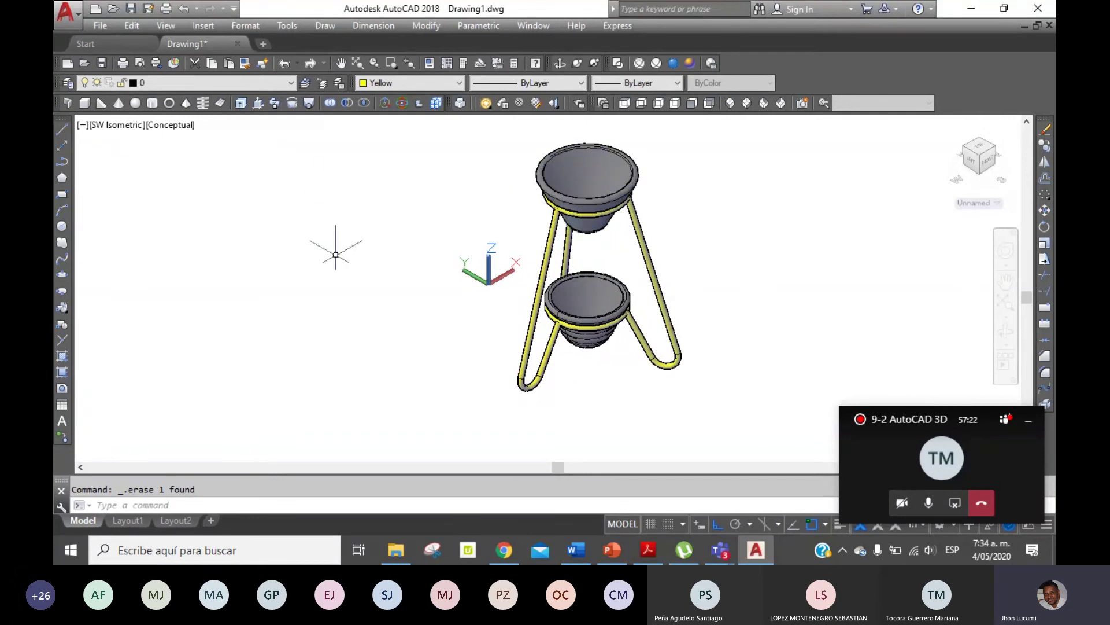
left_click(599, 292)
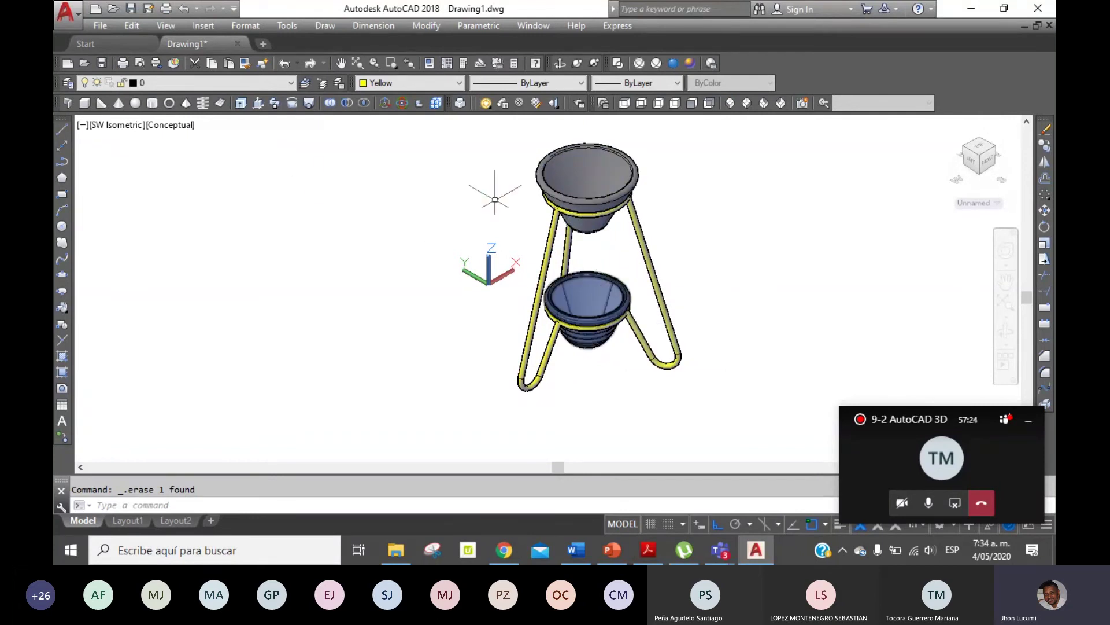
key("Escape")
Zoom out in Top view to leave plenty of space around the stand.
left_click(628, 103)
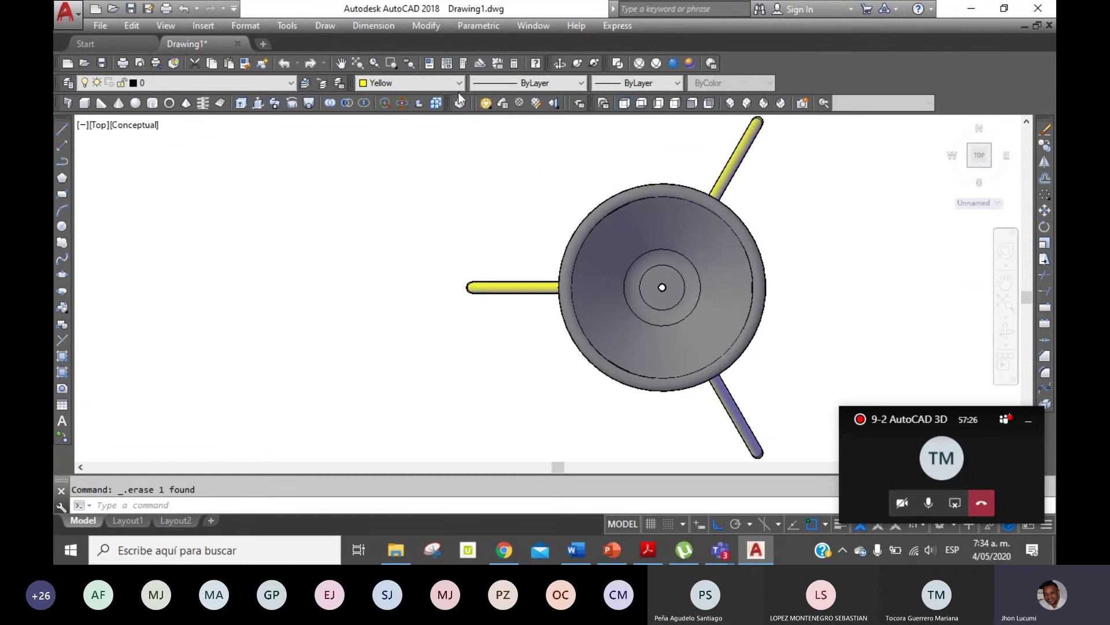
left_click(379, 64)
left_click_drag(622, 241, 719, 454)
left_click_drag(684, 288, 692, 347)
right_click(616, 262)
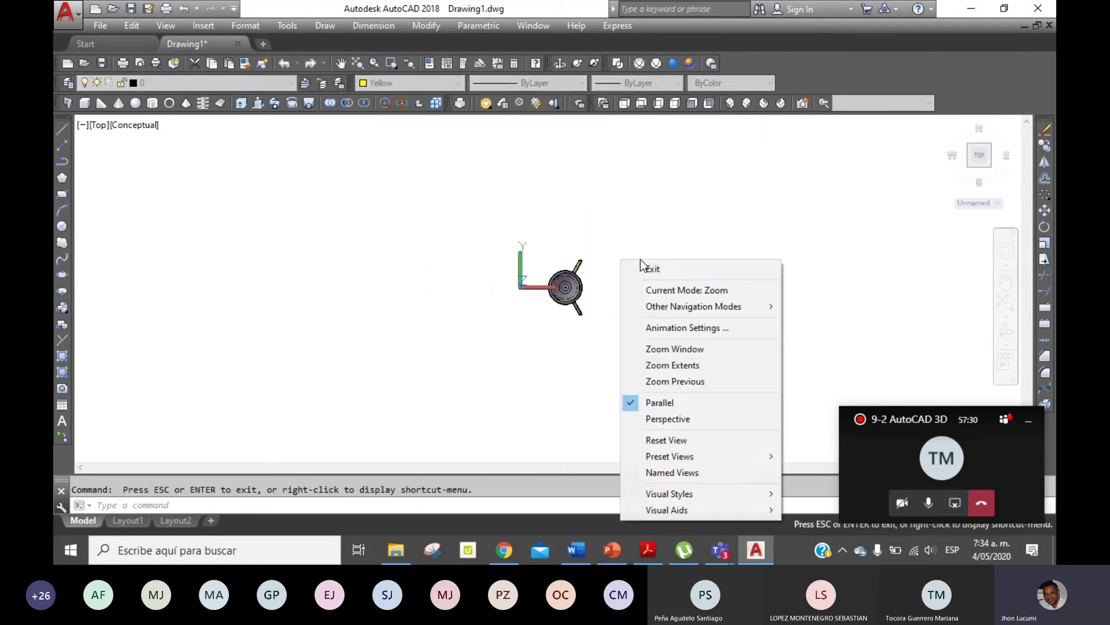
left_click(627, 267)
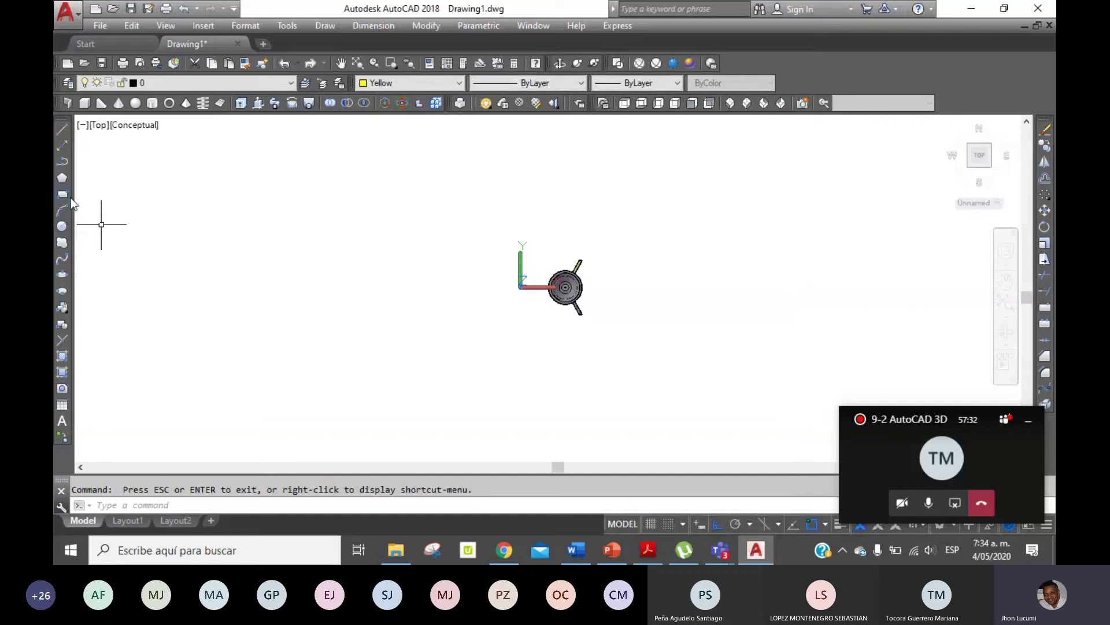
Draw a large rectangle enclosing the plant stand in Top view.
left_click(64, 194)
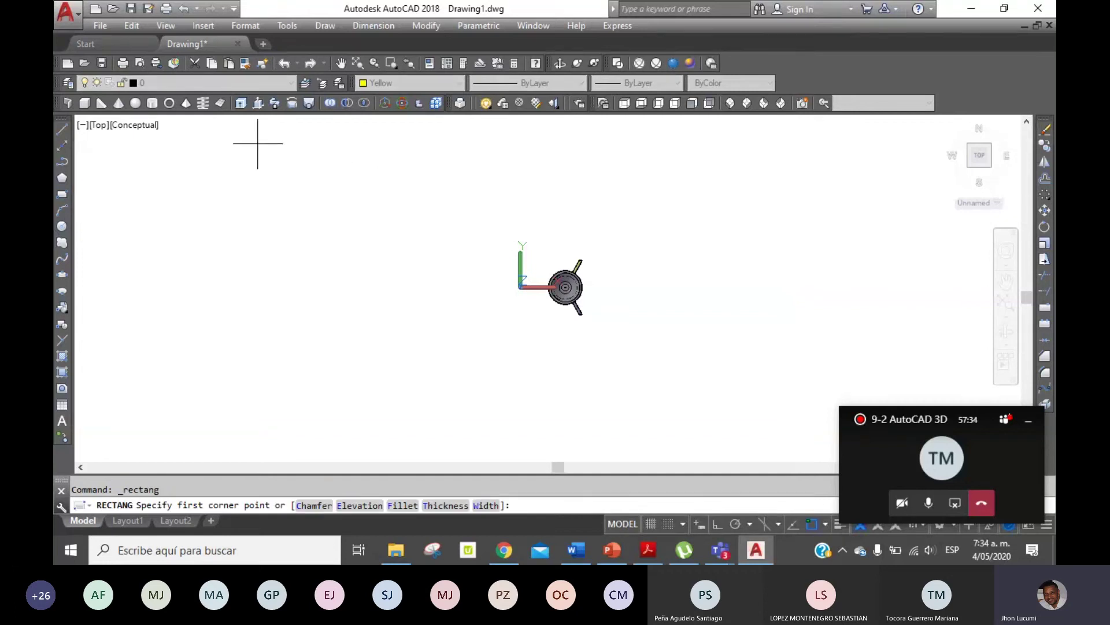
left_click(276, 142)
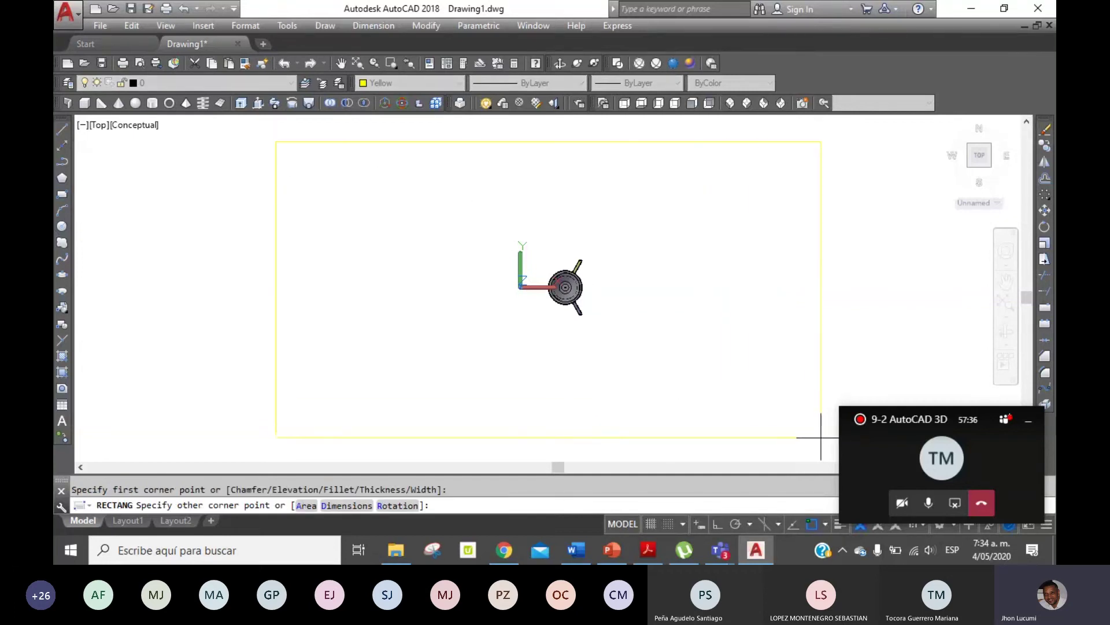
left_click(822, 437)
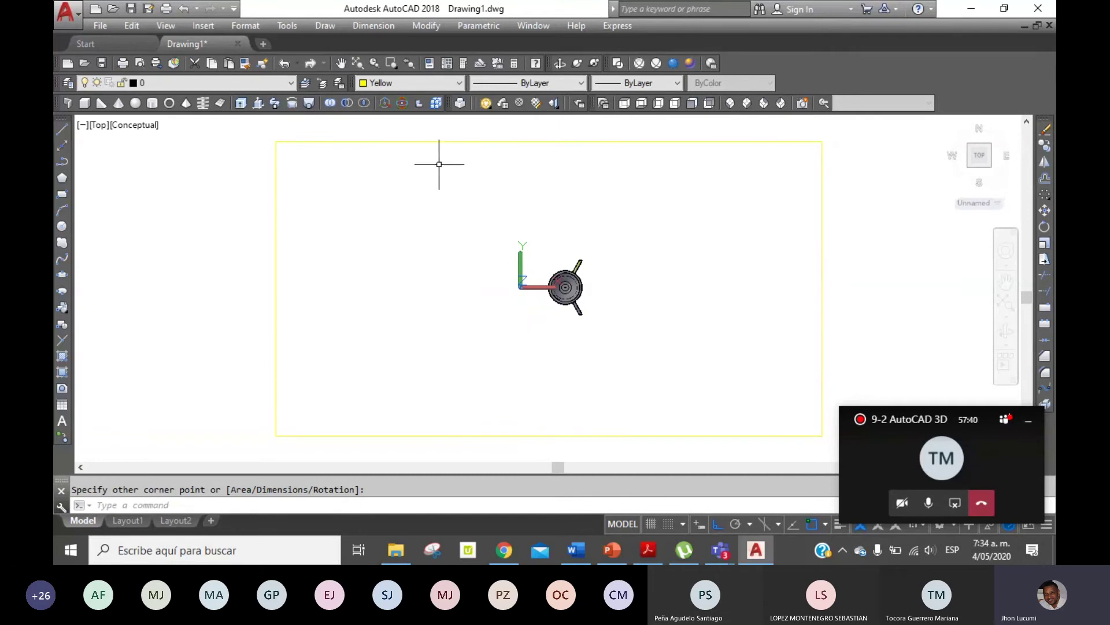
In SW Isometric, extrude the rectangle into a thin base plate.
left_click(708, 109)
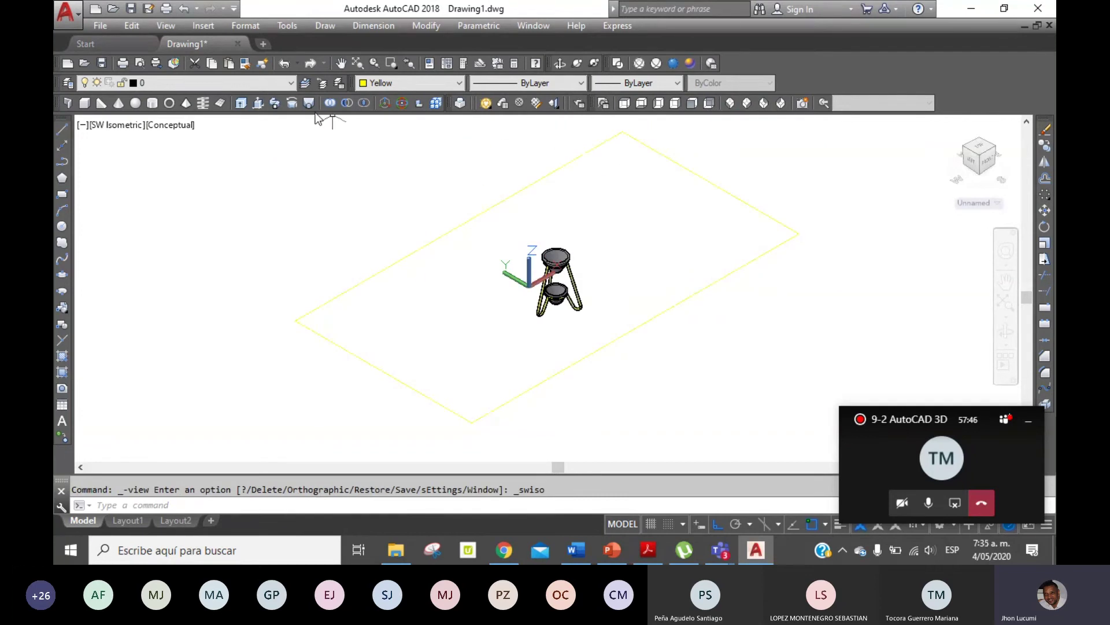
left_click(241, 102)
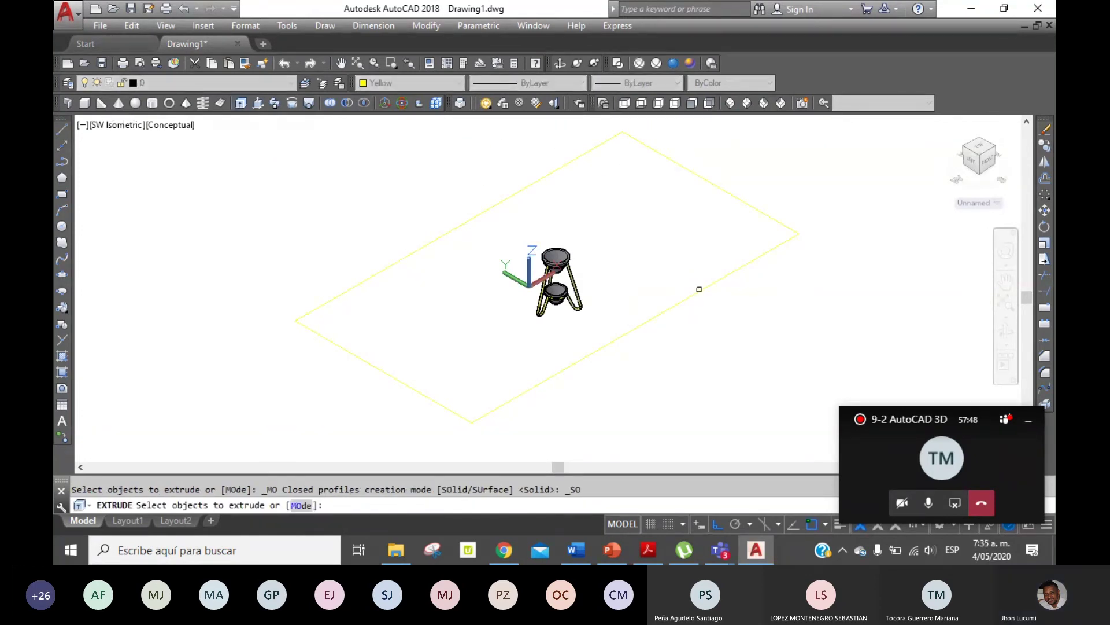
left_click(783, 247)
key("Return")
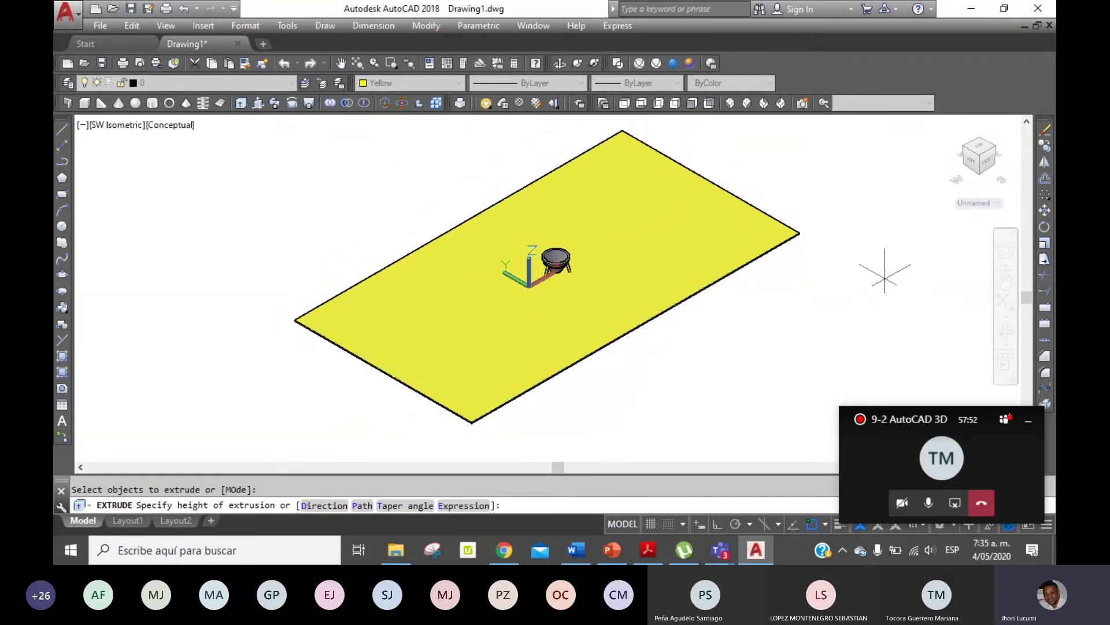
left_click(880, 268)
left_click(692, 104)
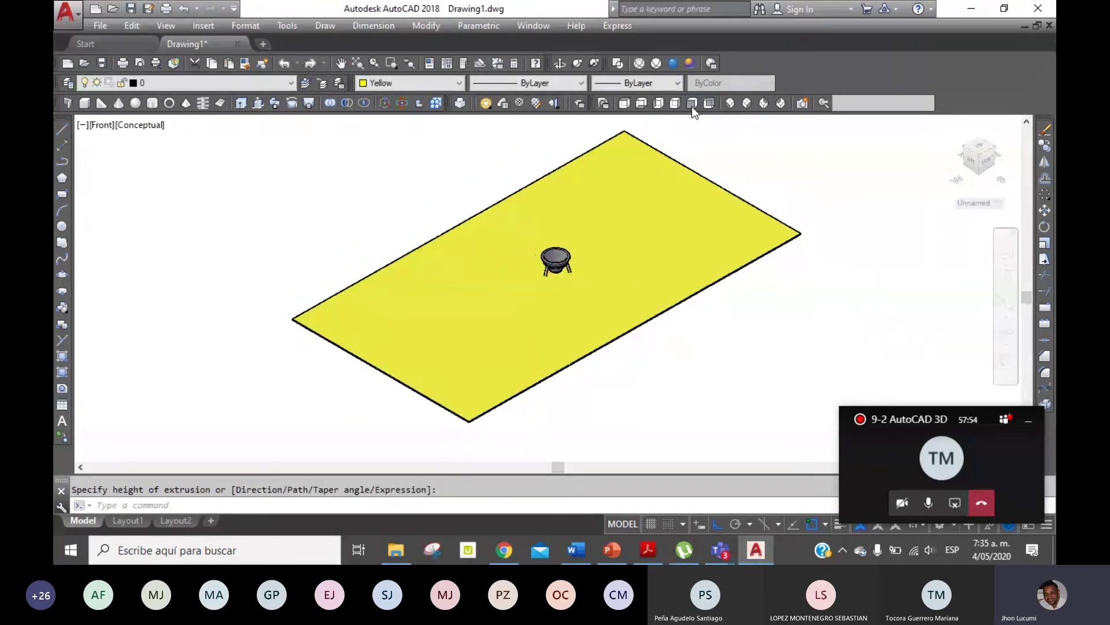
mouse_move(980, 156)
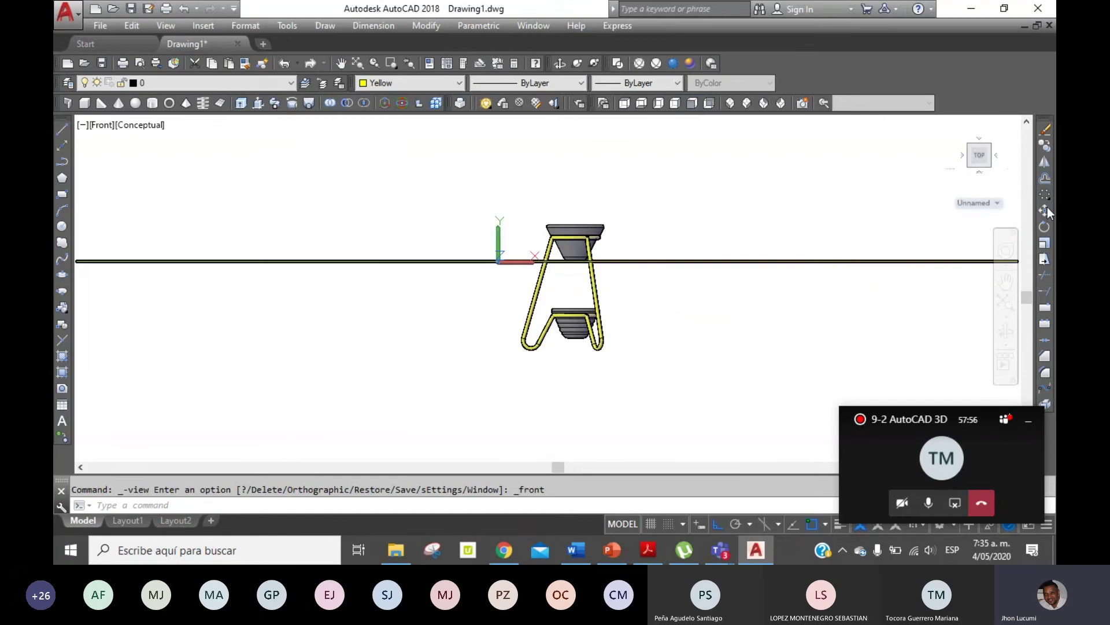
Move the base plate straight down to the bottom of the legs.
left_click(1044, 210)
left_click(808, 289)
left_click(775, 237)
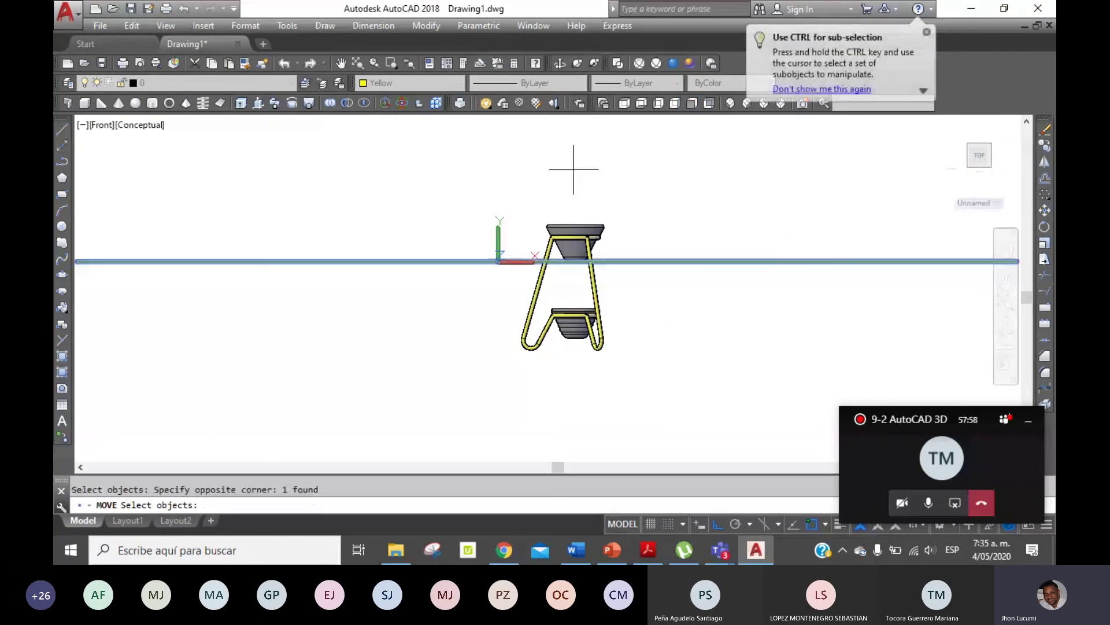
key("Return")
left_click(339, 144)
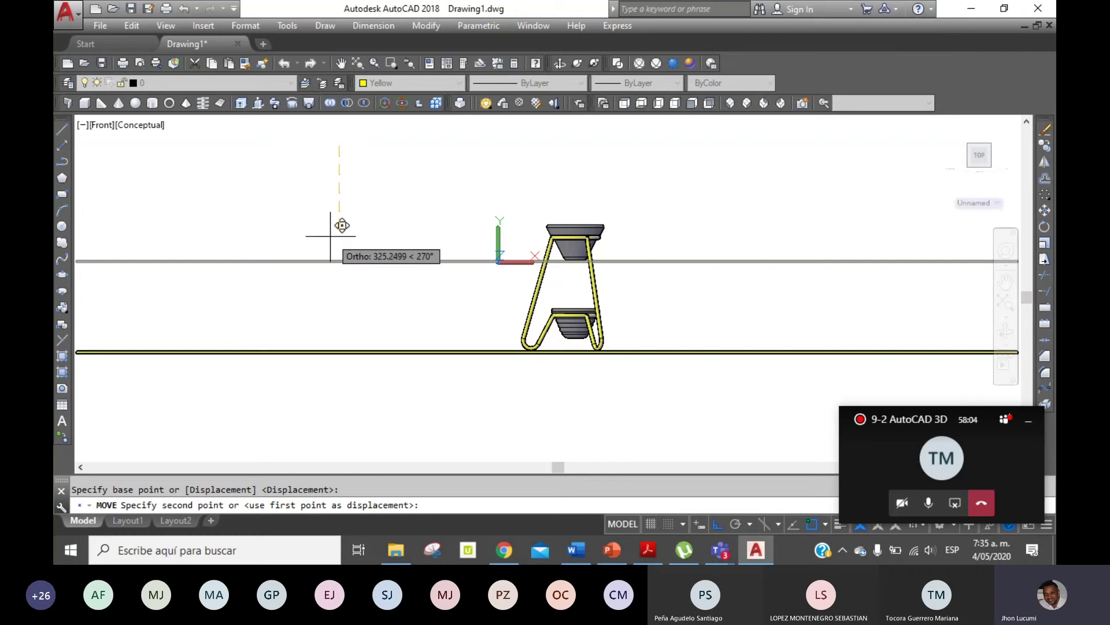
left_click(331, 236)
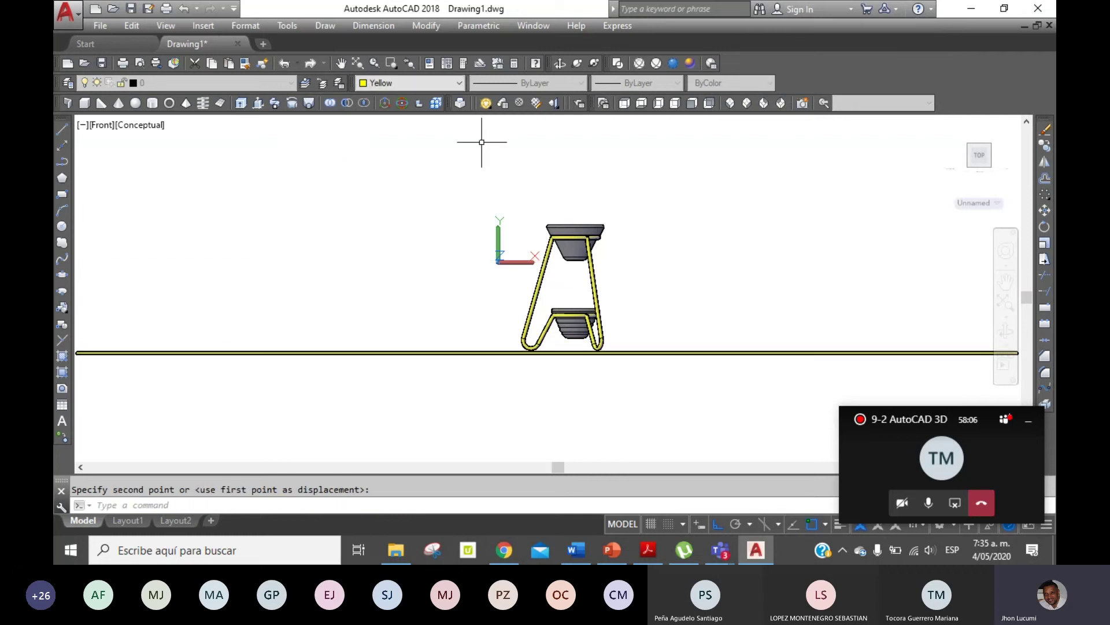
In SW Isometric view, set the base plate's colour to Red.
left_click(731, 105)
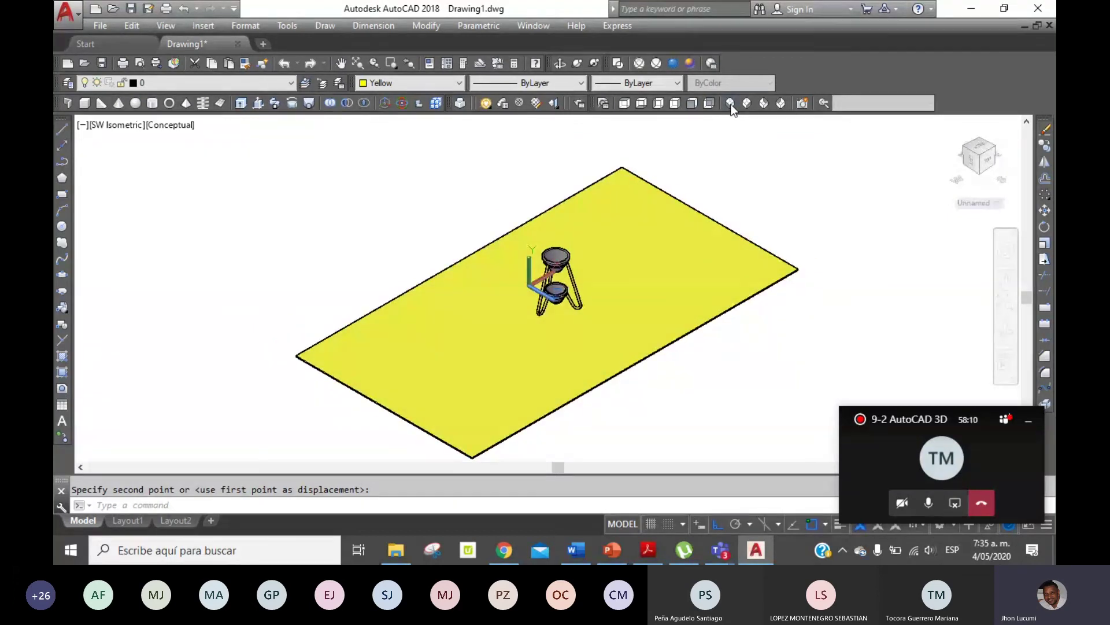
left_click(815, 285)
left_click(261, 136)
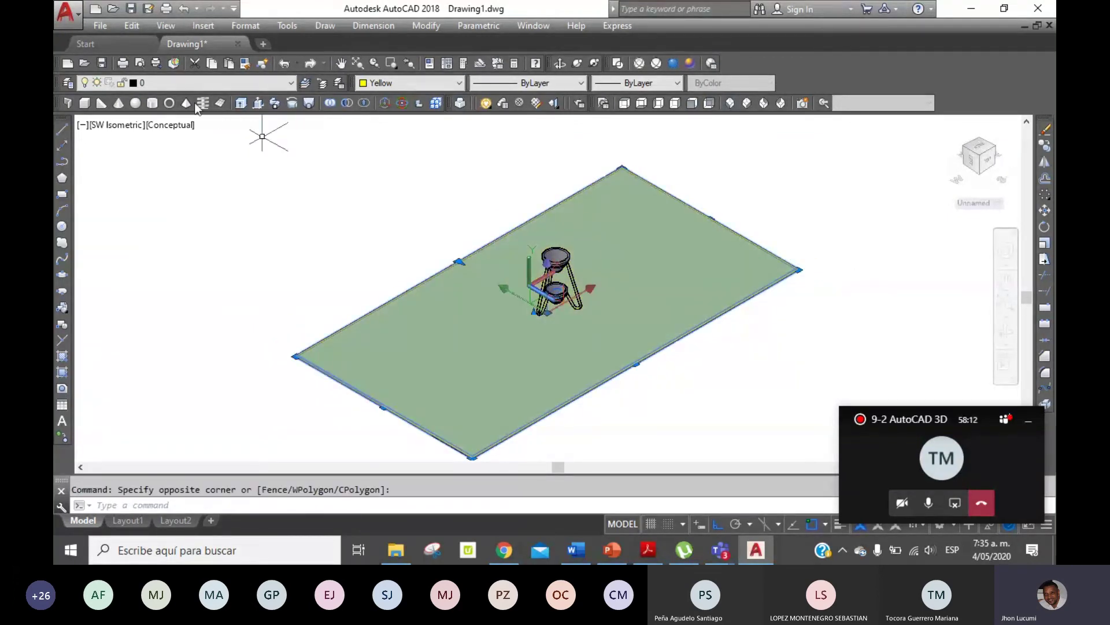
left_click(415, 83)
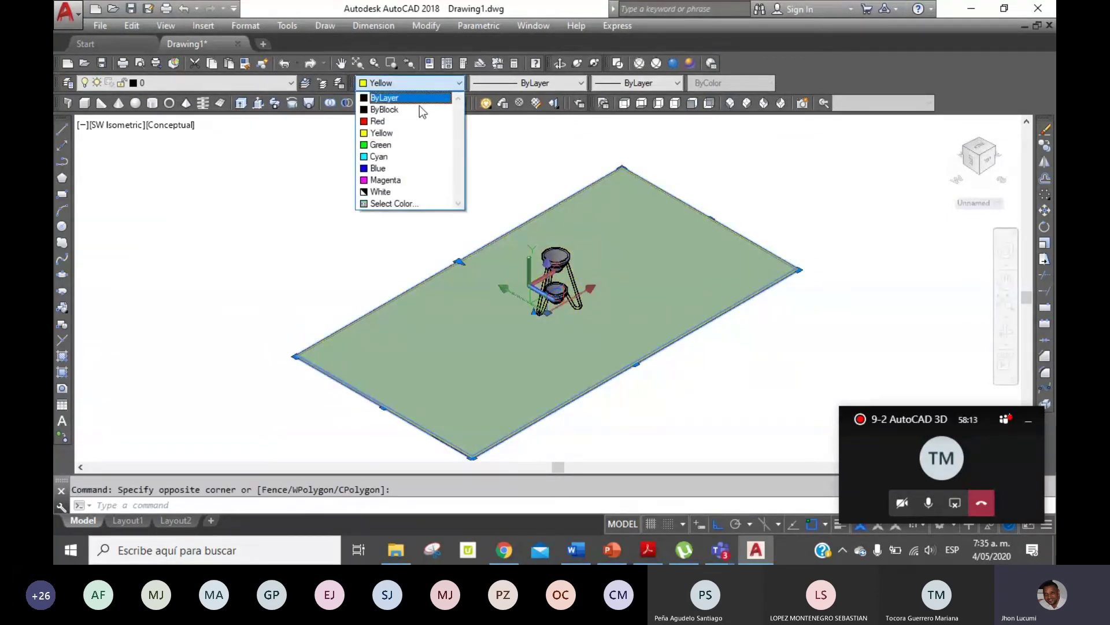
left_click(403, 158)
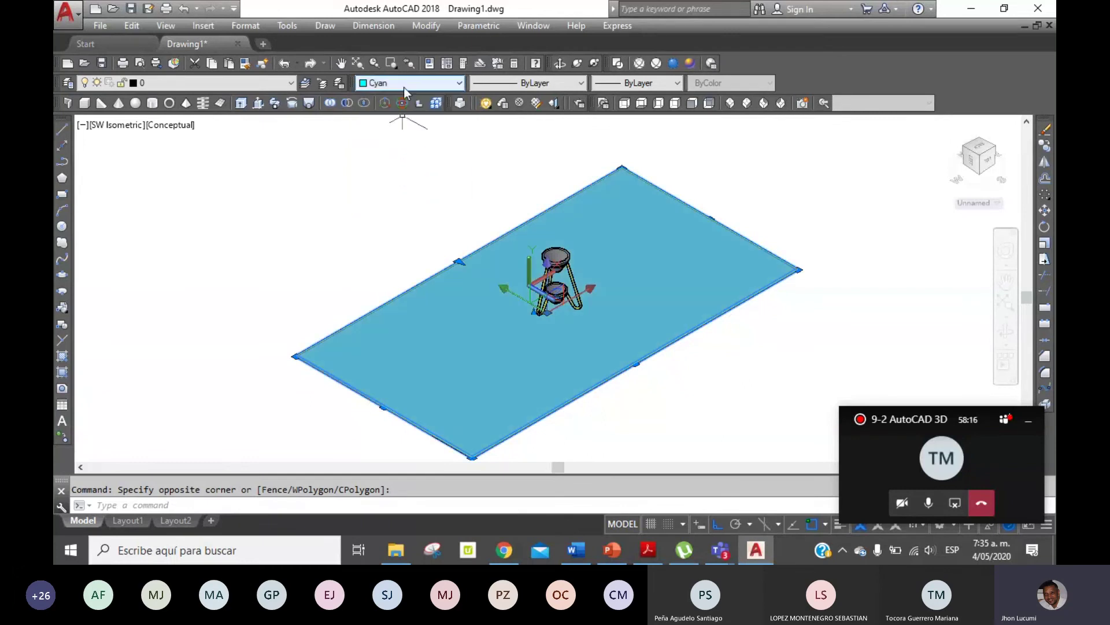
left_click(404, 86)
left_click(398, 121)
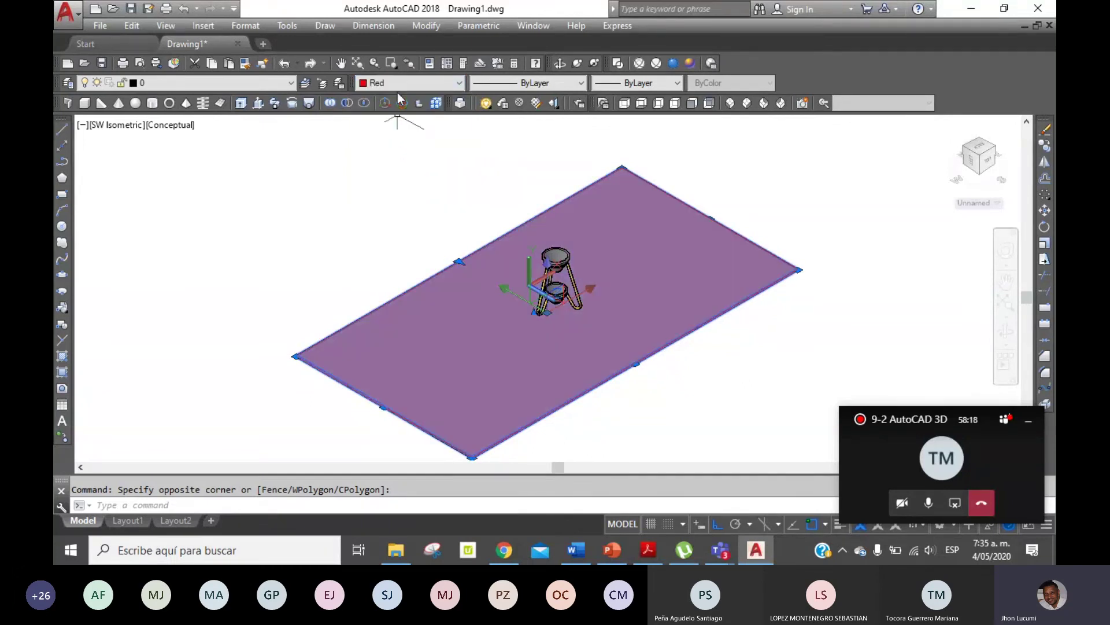
key("Escape")
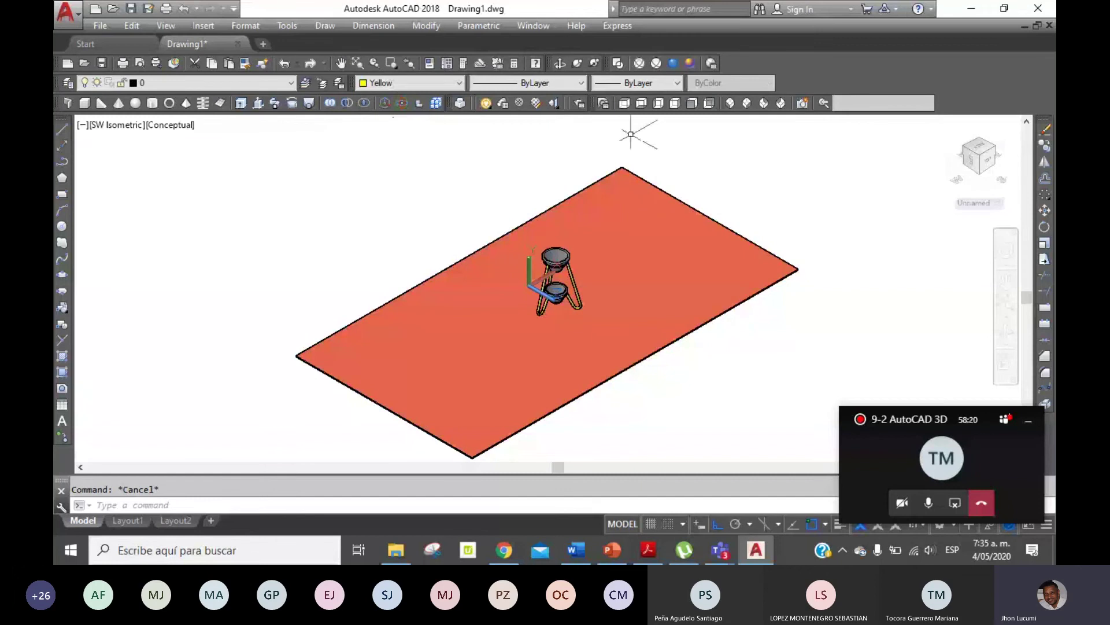
Zoom into a window around the plant stand.
left_click(428, 63)
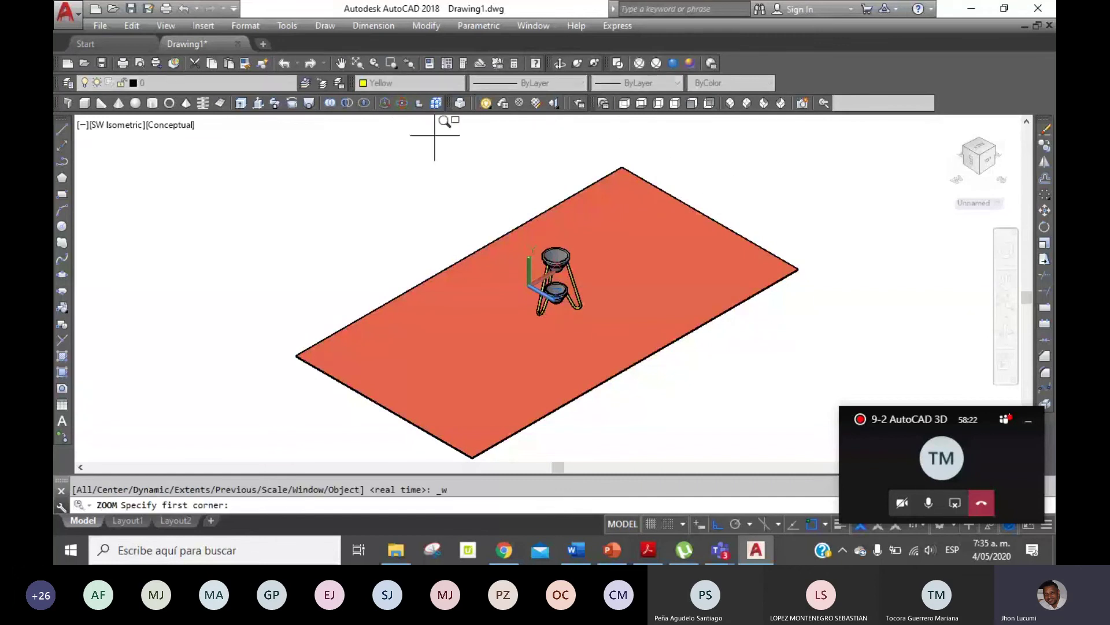
left_click(519, 245)
left_click(642, 330)
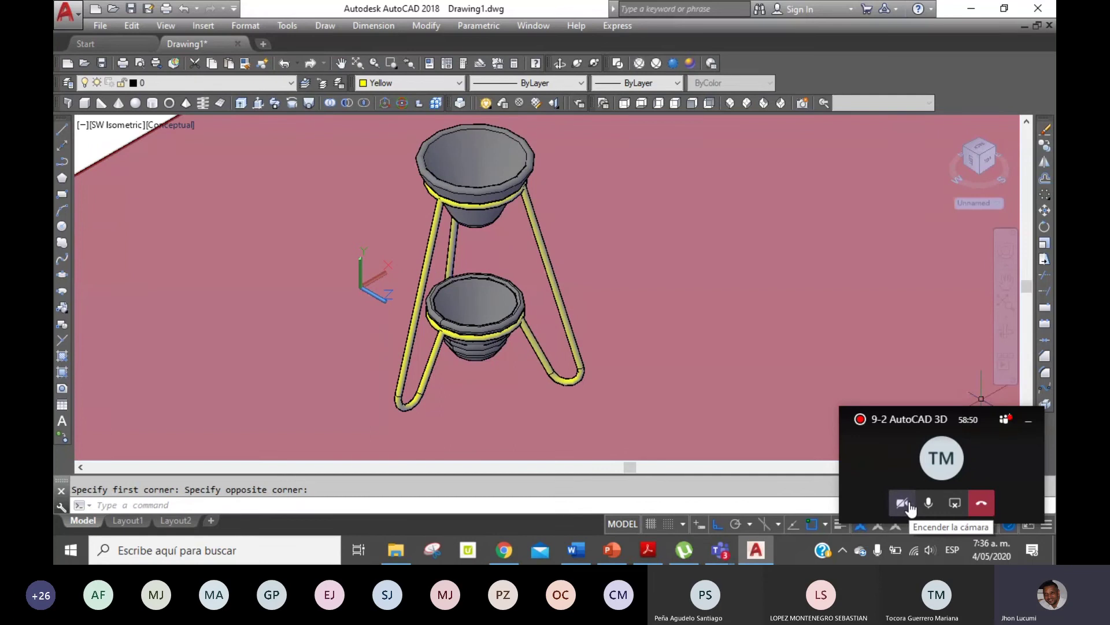
Turn on the Teams camera and bring the meeting window to the front.
left_click(909, 508)
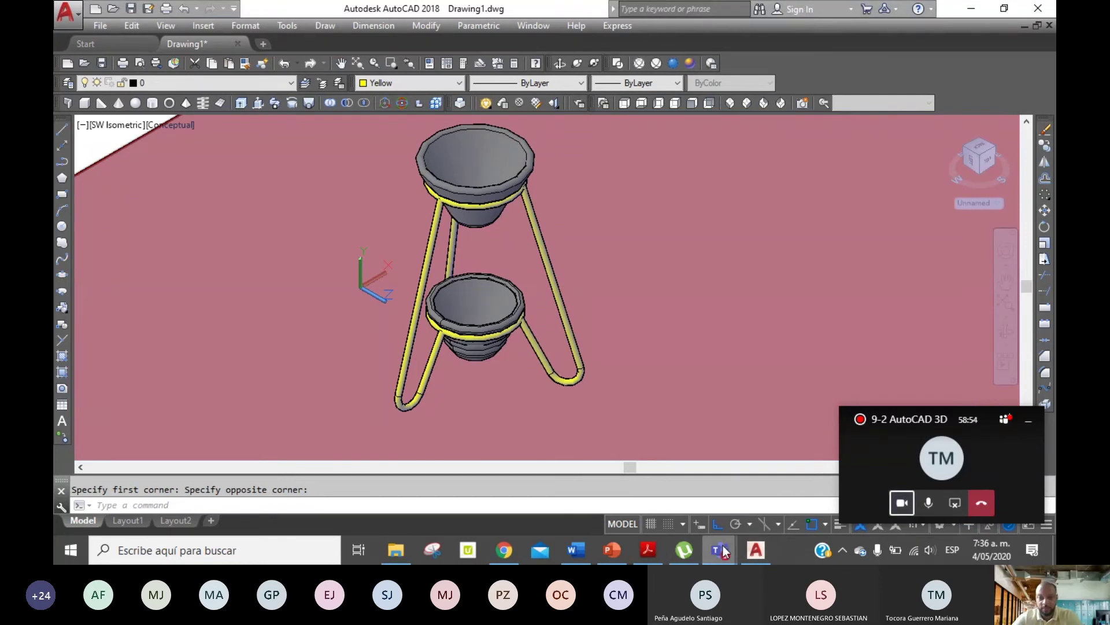
mouse_move(720, 550)
left_click(633, 460)
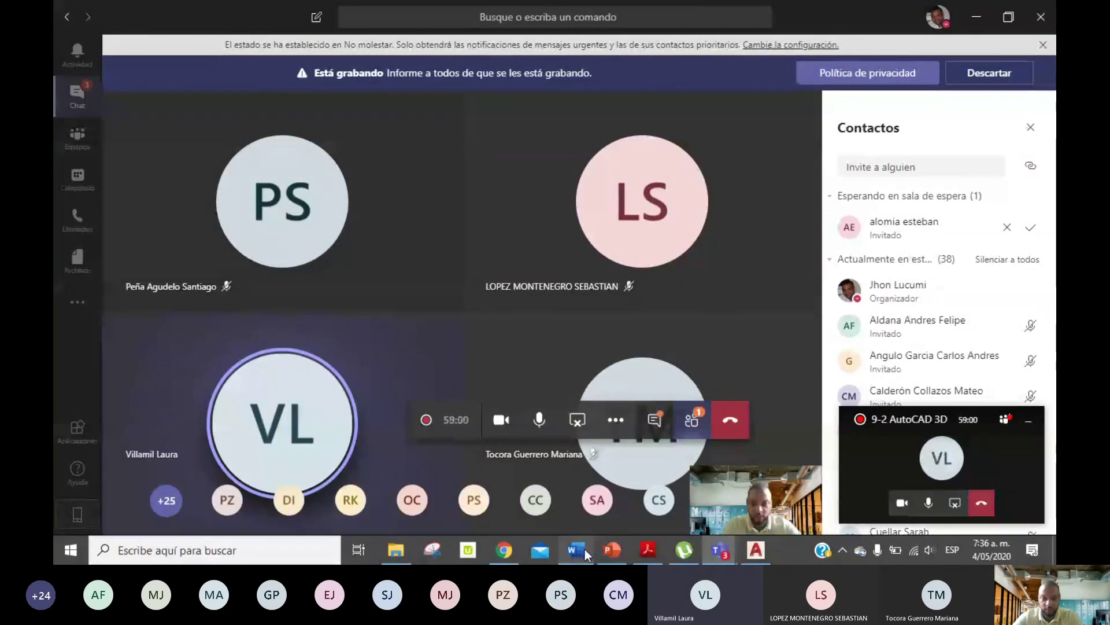
Admit both waiting people from the lobby into the meeting.
mouse_move(576, 549)
left_click(579, 521)
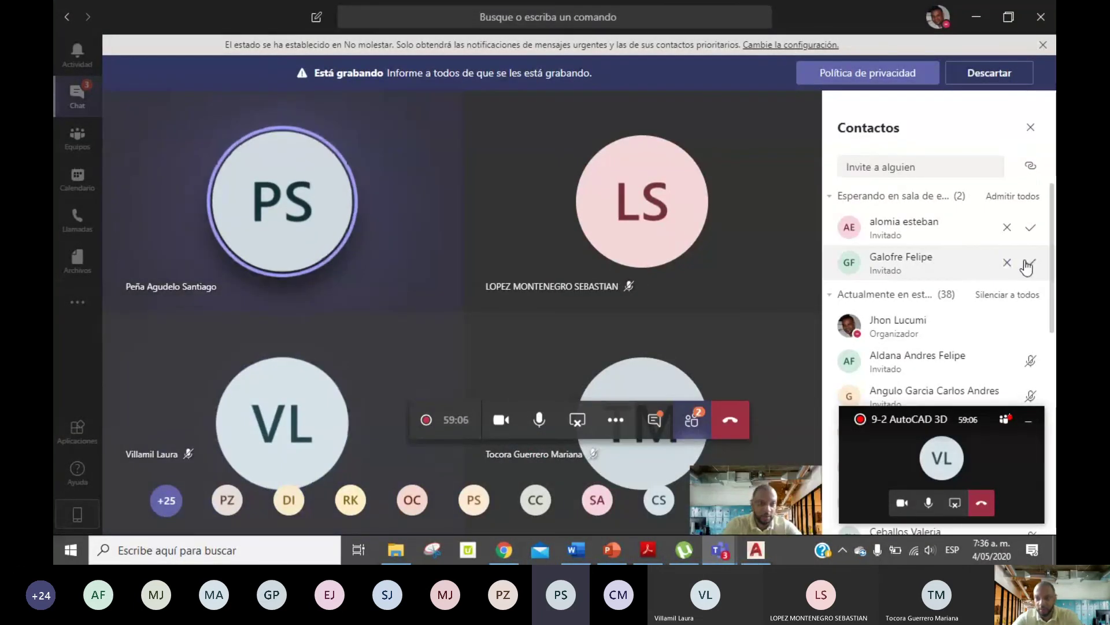
left_click(1028, 265)
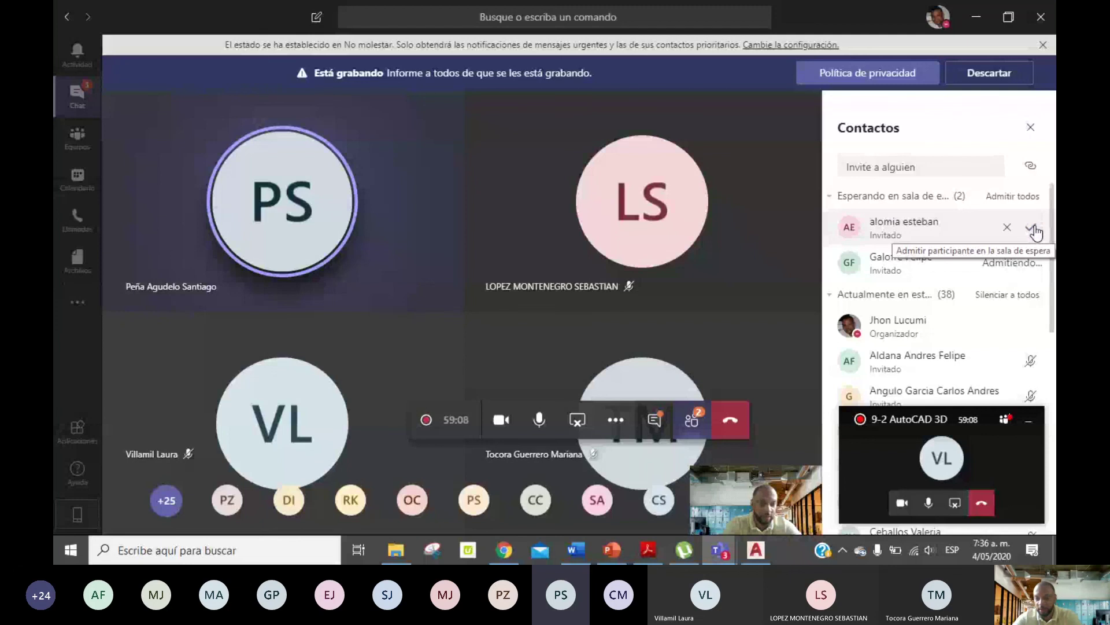
left_click(1033, 230)
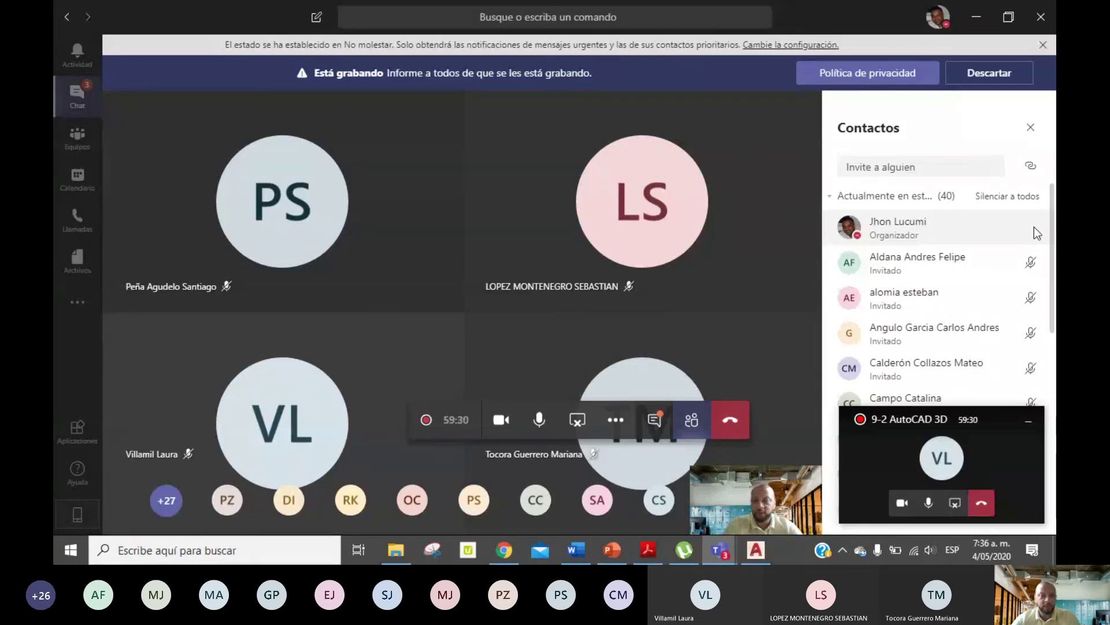
Show the Word exercise document, then choose Stop recording from Teams' More actions.
left_click(587, 543)
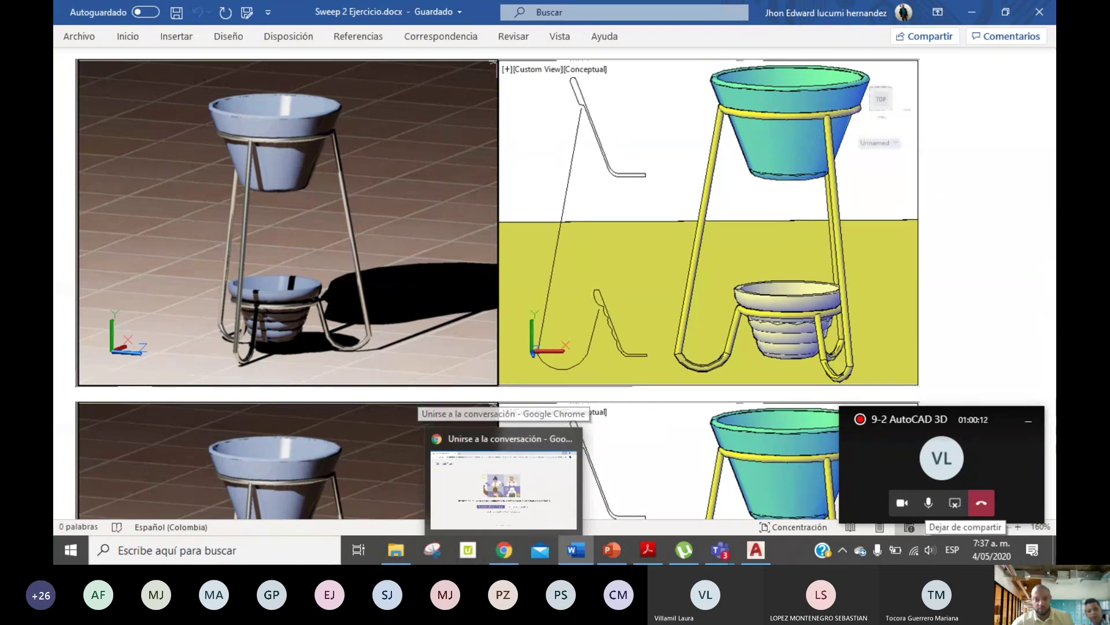
mouse_move(720, 550)
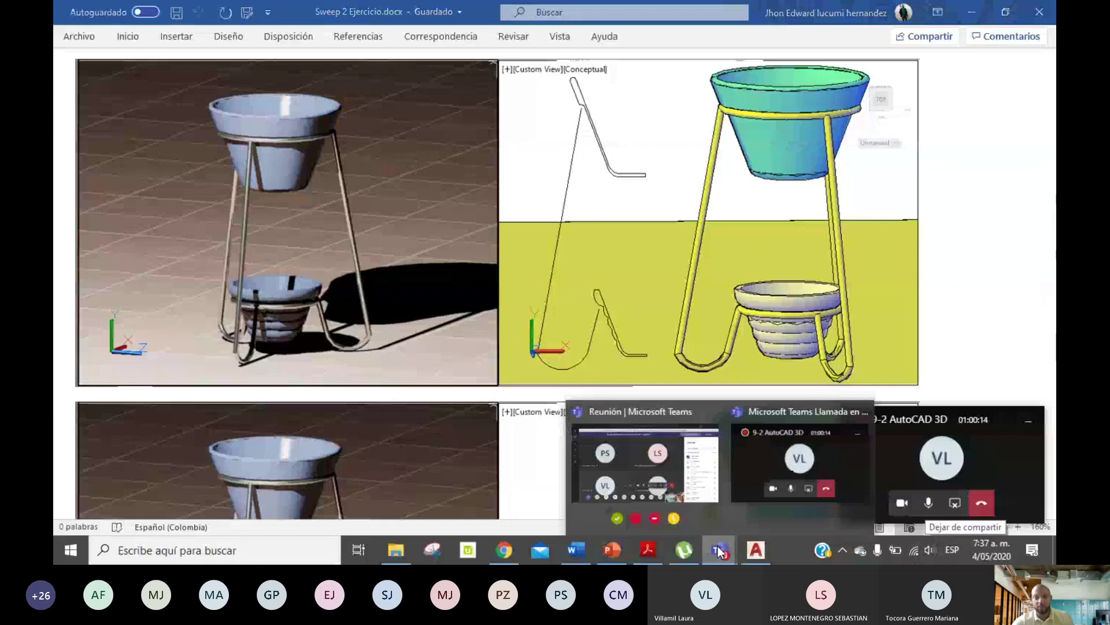
left_click(672, 417)
left_click(641, 457)
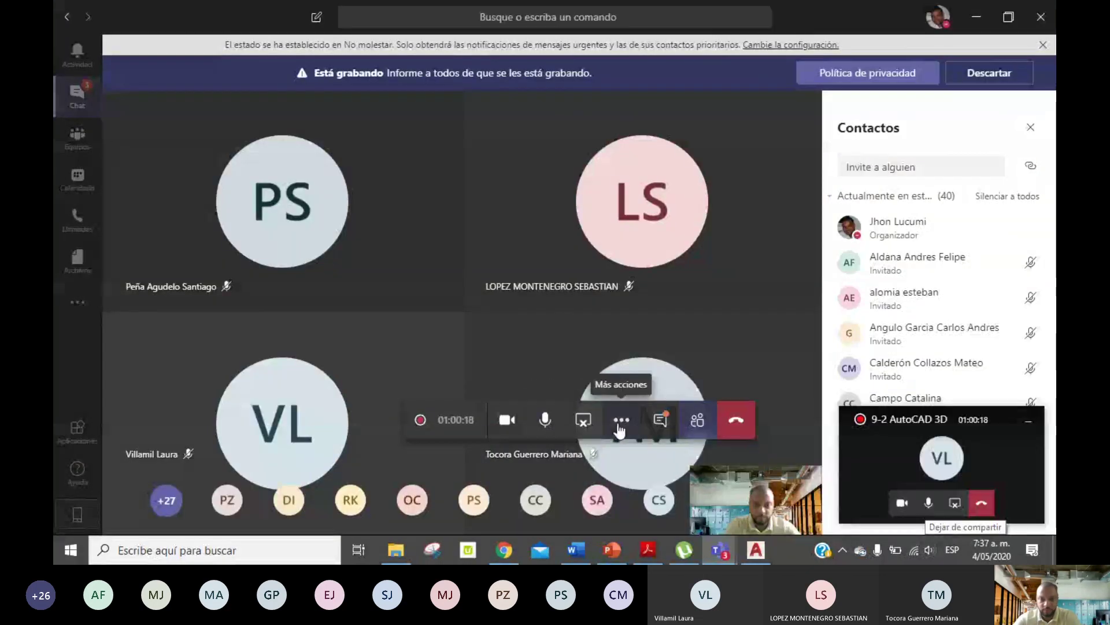
left_click(619, 430)
left_click(545, 330)
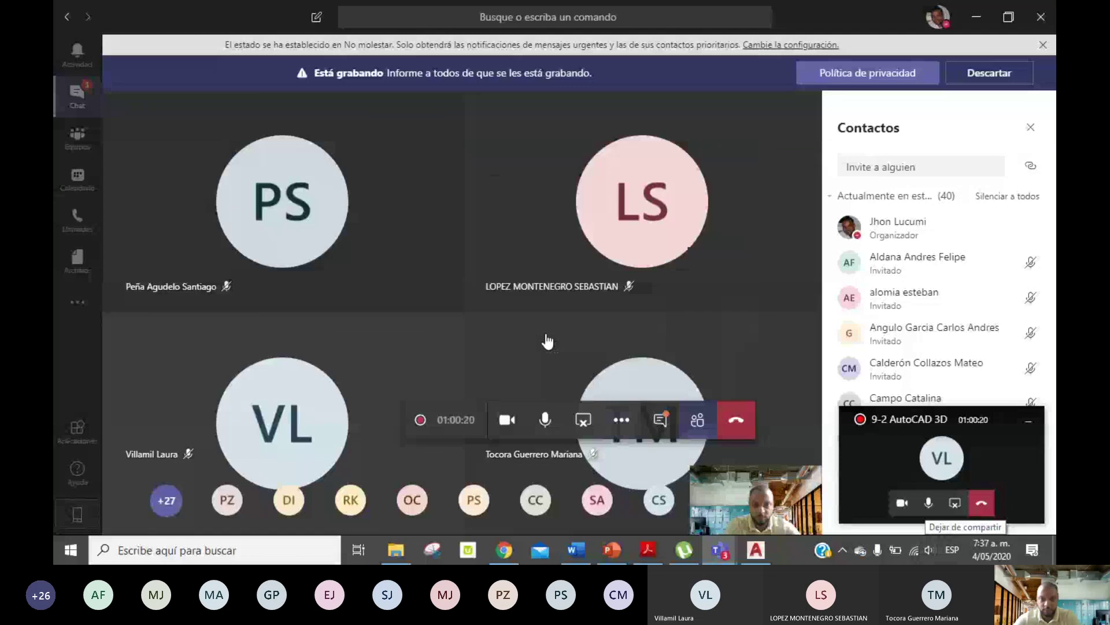